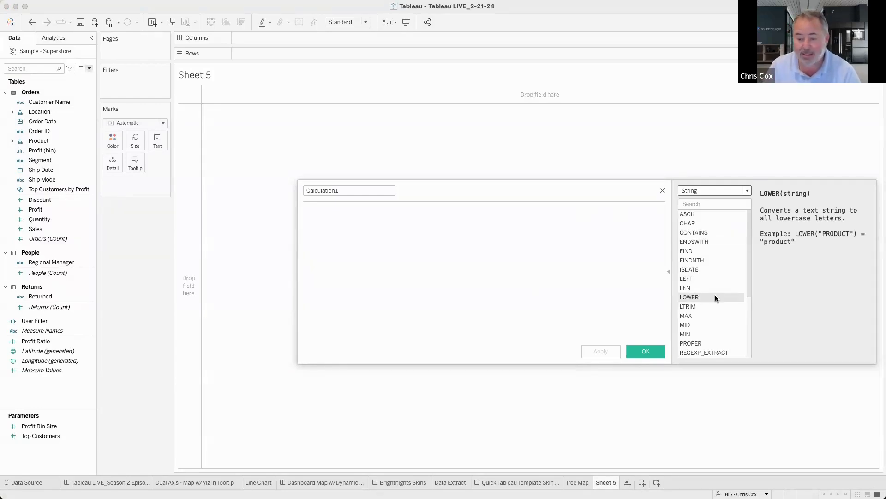
Review the descriptions of the PROPER string function and the ELSE and CASE logical functions in the calculation editor's function reference
{"action": "left_click", "coordinate": [710, 346]}
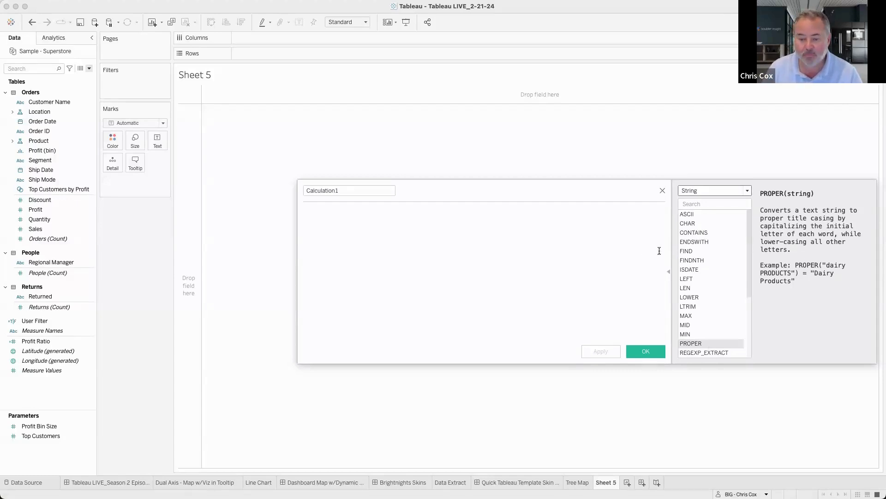
{"action": "left_click", "coordinate": [711, 190]}
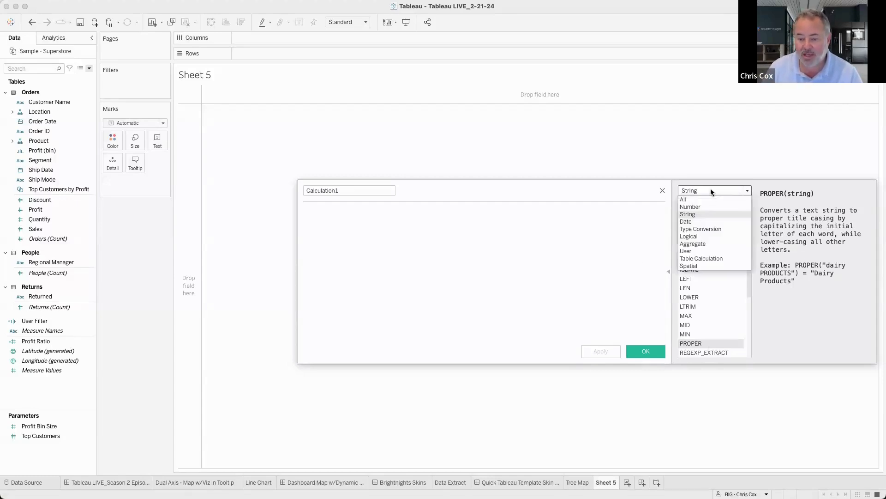
{"action": "left_click", "coordinate": [707, 237]}
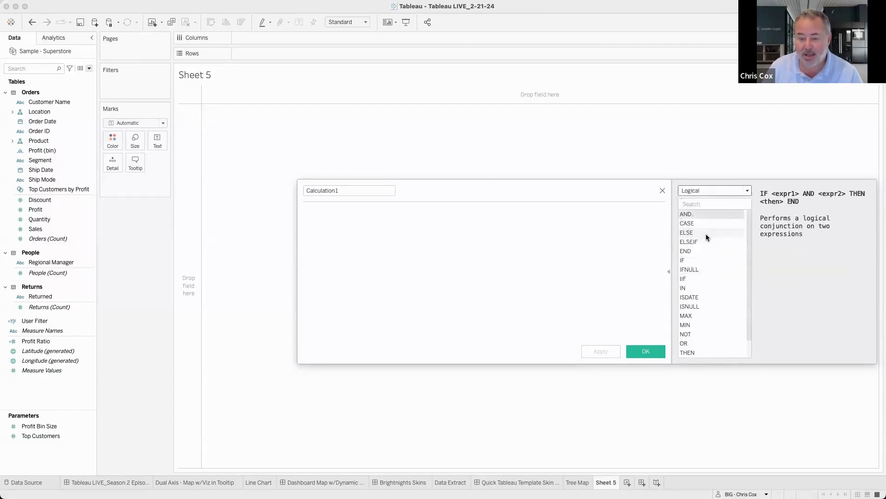
{"action": "left_click", "coordinate": [704, 236]}
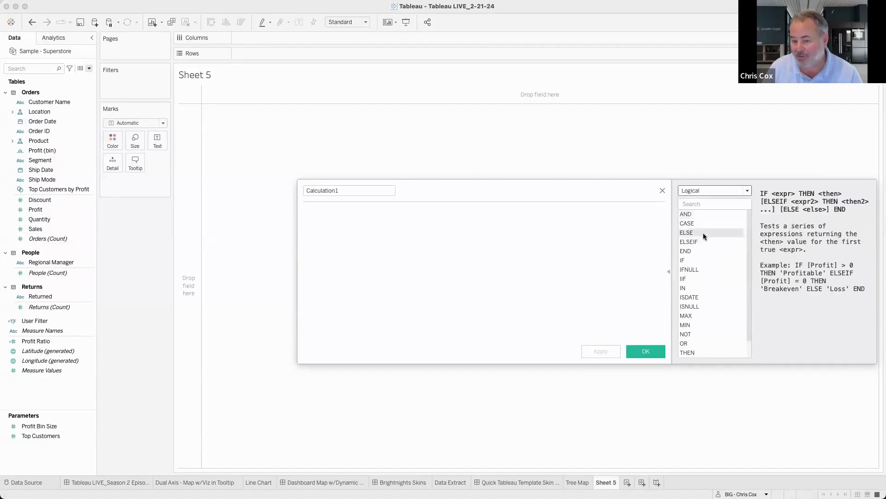
{"action": "left_click", "coordinate": [700, 223]}
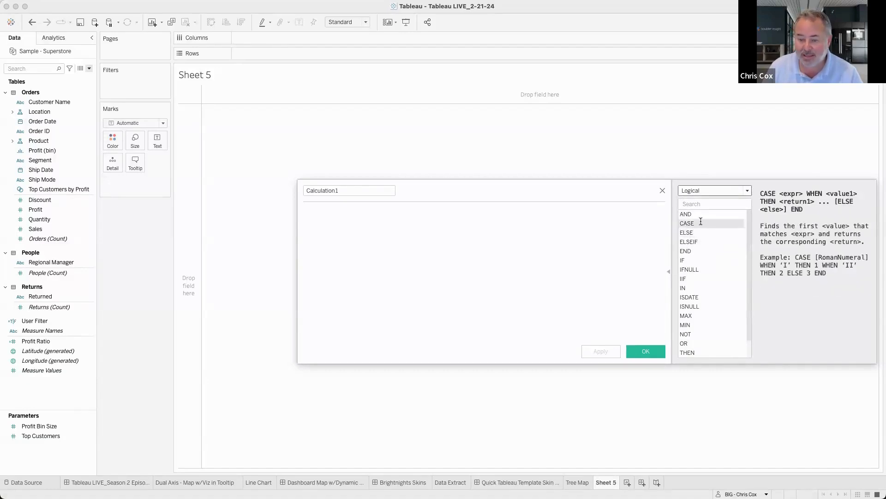
{"action": "left_click", "coordinate": [714, 192]}
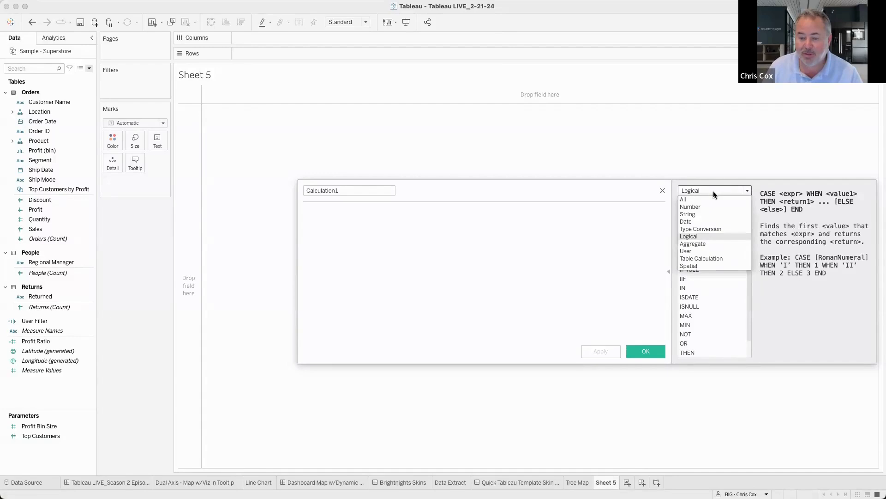
{"action": "left_click", "coordinate": [714, 191]}
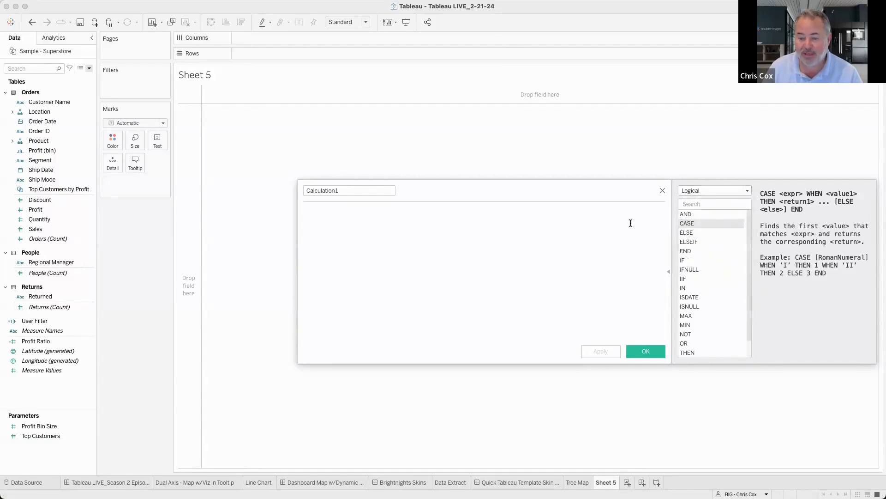
Search the function reference across all categories for "fix" to read the FIXED function's description
{"action": "left_click", "coordinate": [693, 191]}
{"action": "left_click", "coordinate": [697, 190]}
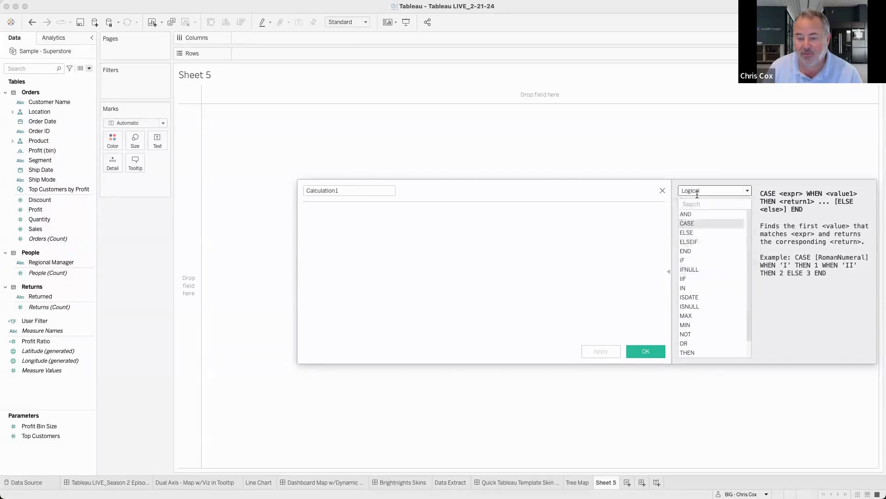
{"action": "left_click", "coordinate": [698, 200]}
{"action": "type", "text": "fi"}
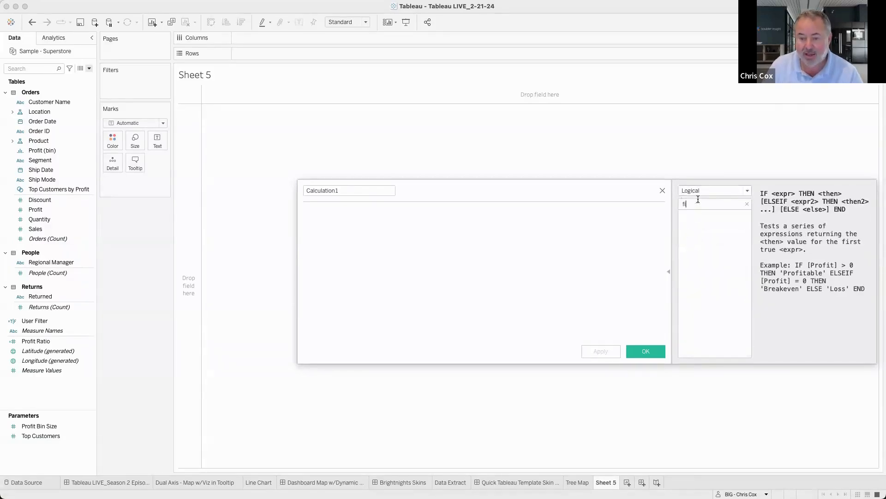
{"action": "left_click", "coordinate": [738, 194]}
{"action": "left_click", "coordinate": [711, 200]}
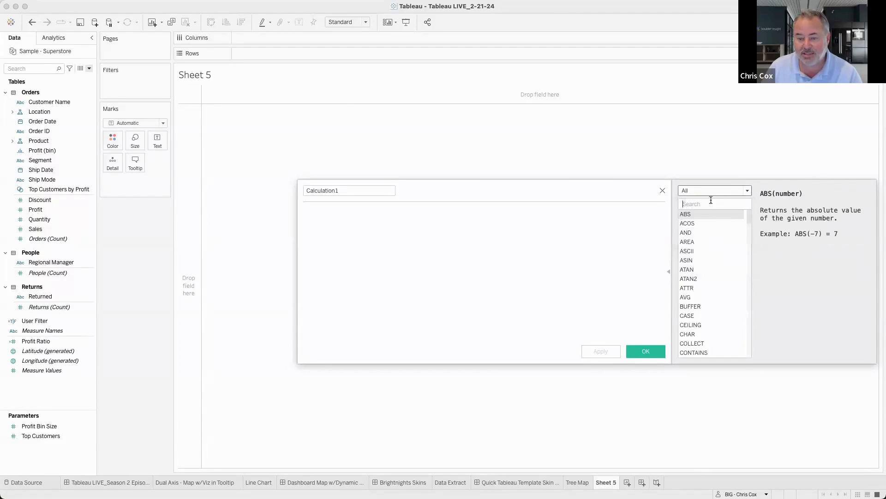
{"action": "type", "text": "fix"}
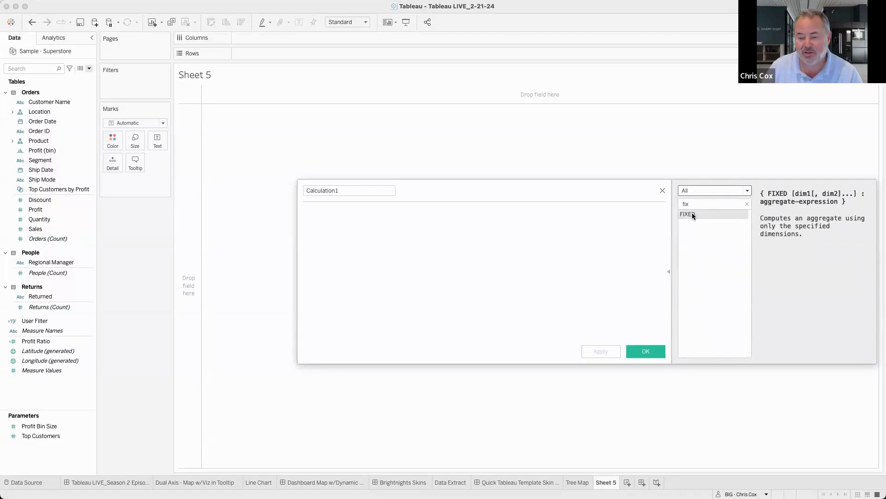
{"action": "left_click", "coordinate": [465, 226]}
{"action": "type", "text": "fix"}
{"action": "key", "text": "Return"}
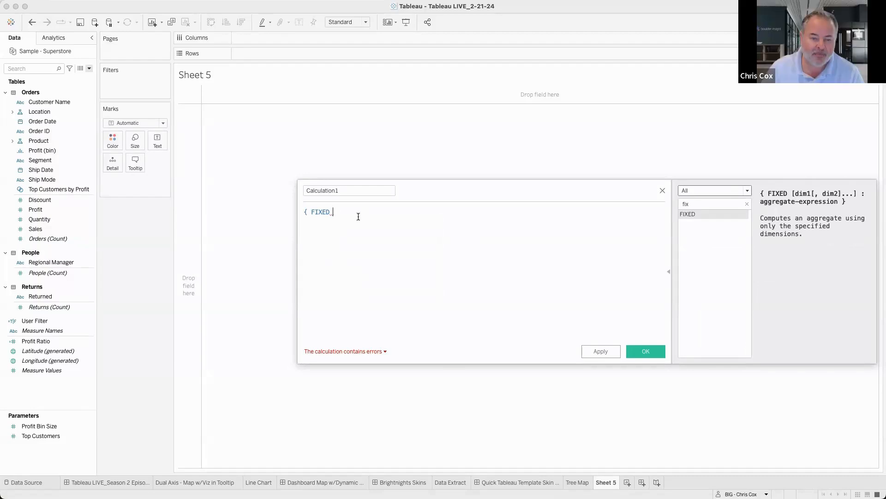
{"action": "left_click_drag", "start_coordinate": [358, 212], "coordinate": [276, 212]}
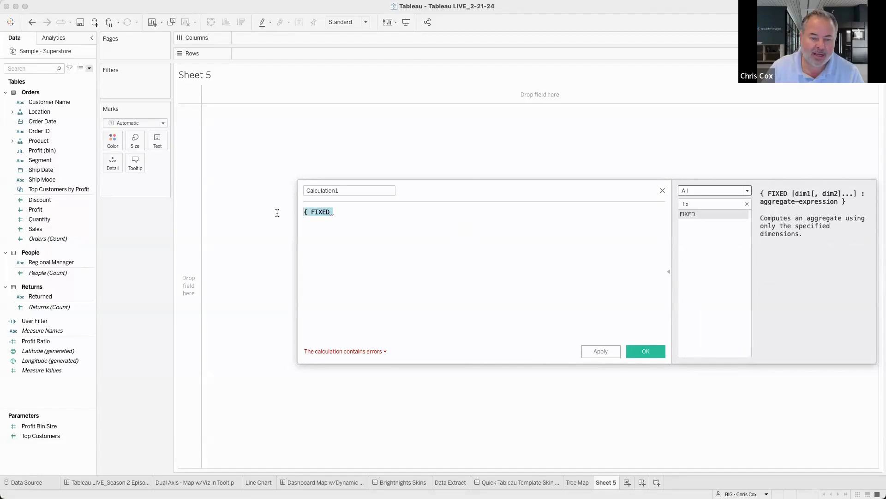
{"action": "left_click", "coordinate": [663, 190]}
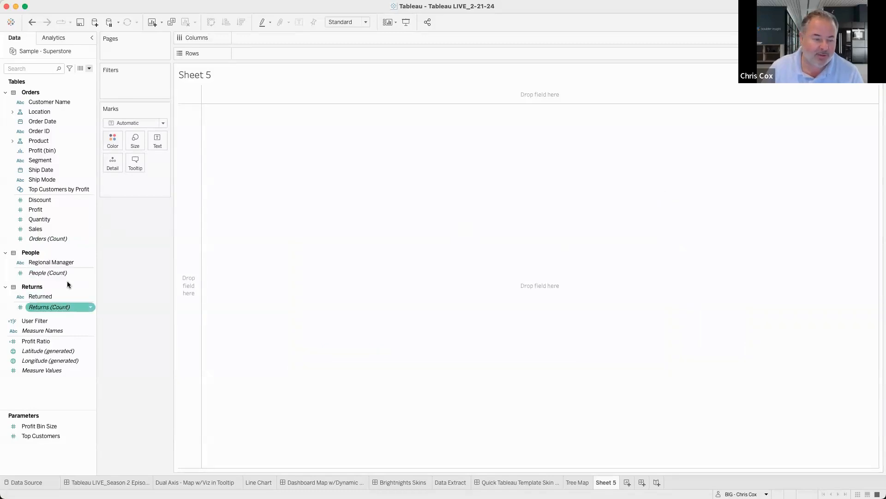
Place Customer Name on Rows with all members and aggregate it as Count (Distinct)
{"action": "left_click_drag", "start_coordinate": [59, 100], "coordinate": [278, 52]}
{"action": "left_click", "coordinate": [439, 249]}
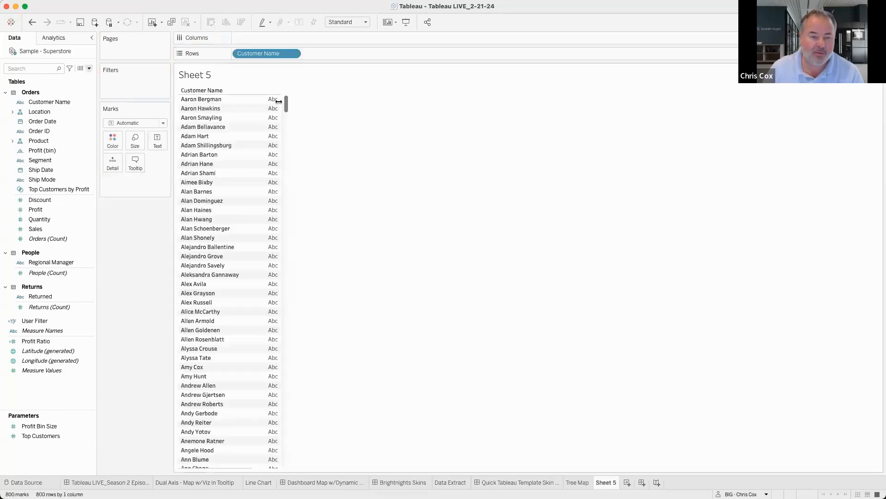
{"action": "left_click", "coordinate": [291, 54]}
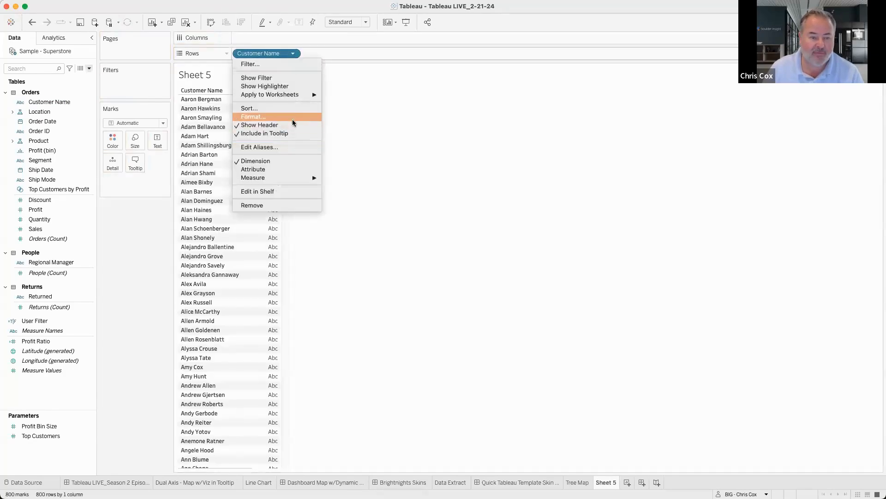
{"action": "mouse_move", "coordinate": [290, 176]}
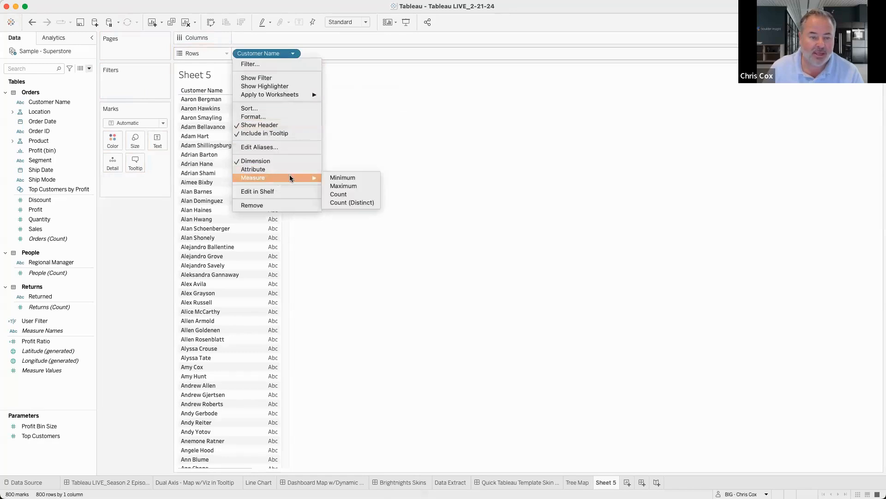
{"action": "left_click", "coordinate": [342, 202]}
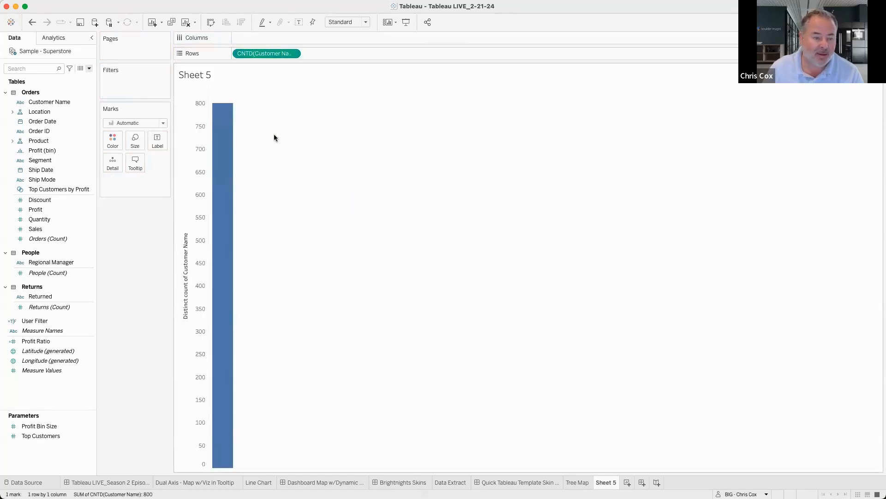
Add Order Date by year to Columns and set the mark type to Bar
{"action": "left_click_drag", "start_coordinate": [59, 122], "coordinate": [275, 38]}
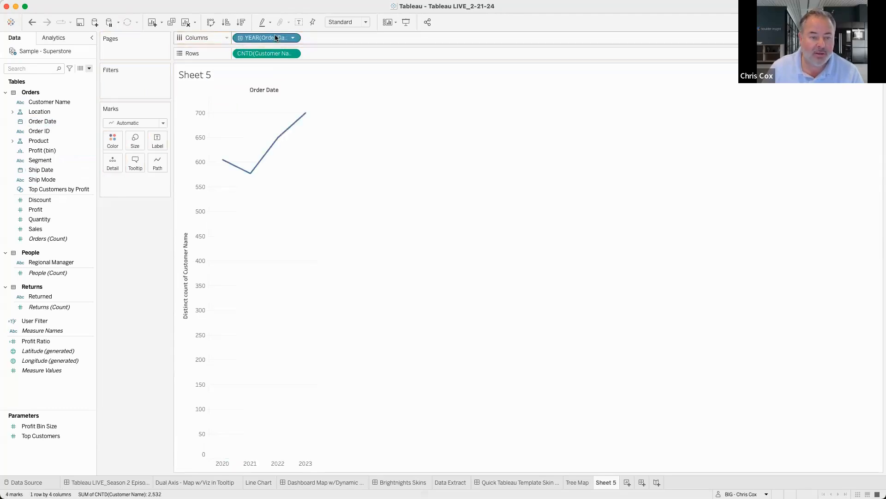
{"action": "left_click", "coordinate": [152, 123]}
{"action": "key", "text": "Return"}
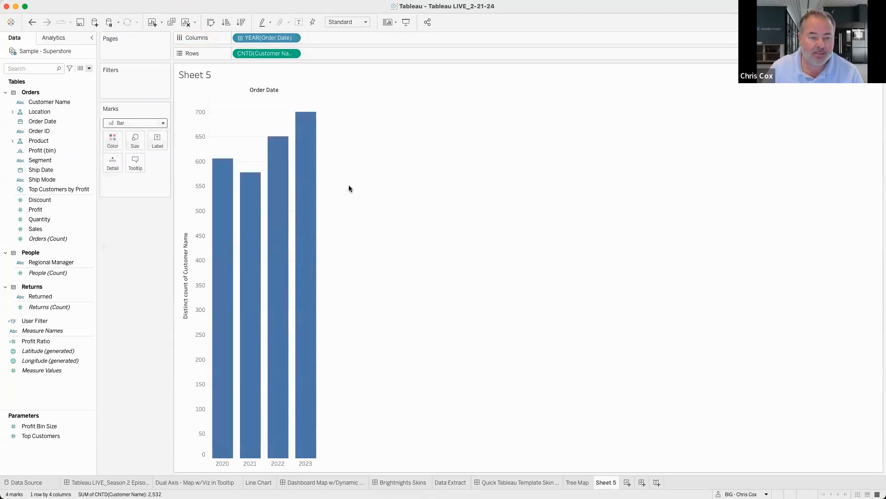
Fix the chart's axes and show mark labels on the yearly bars
{"action": "left_click", "coordinate": [311, 24]}
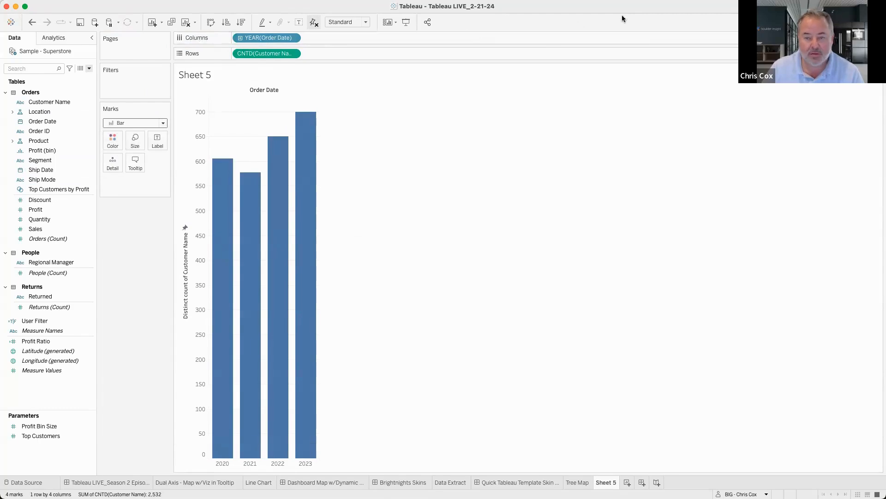
{"action": "left_click", "coordinate": [299, 22]}
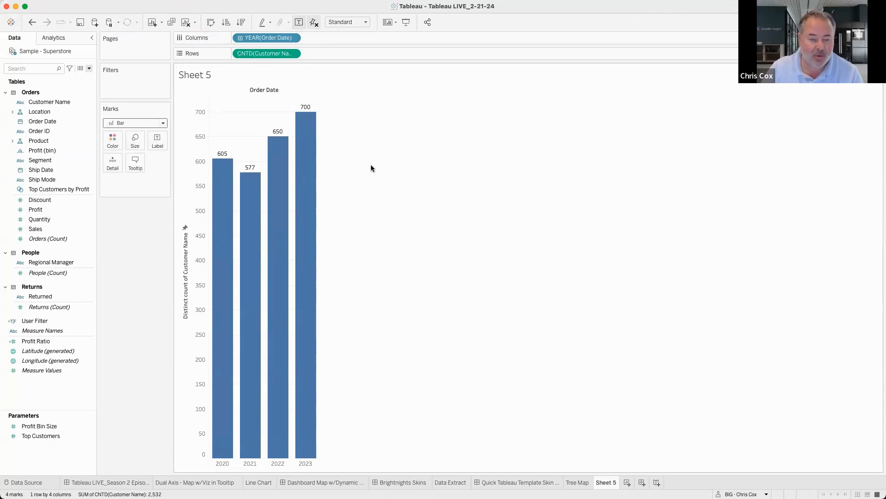
Inspect the distinct customer counts of the 2020 and 2021 bars, leaving no bar selected
{"action": "left_click", "coordinate": [223, 208]}
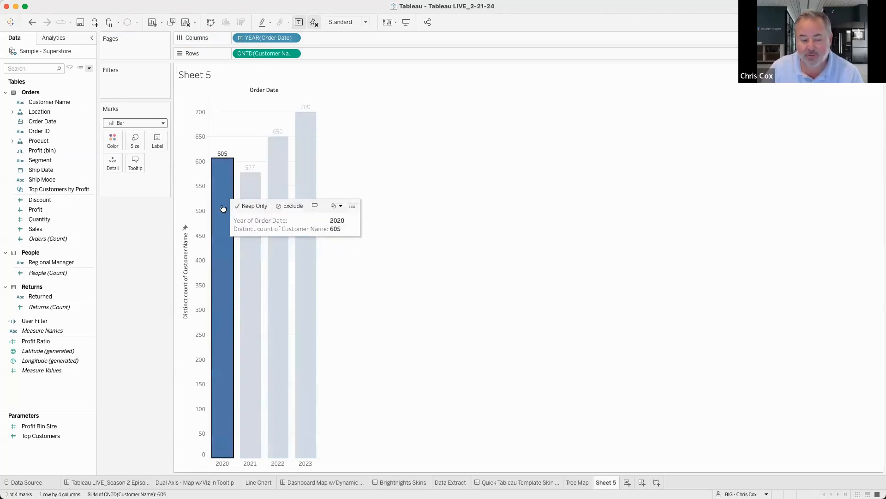
{"action": "left_click", "coordinate": [250, 181]}
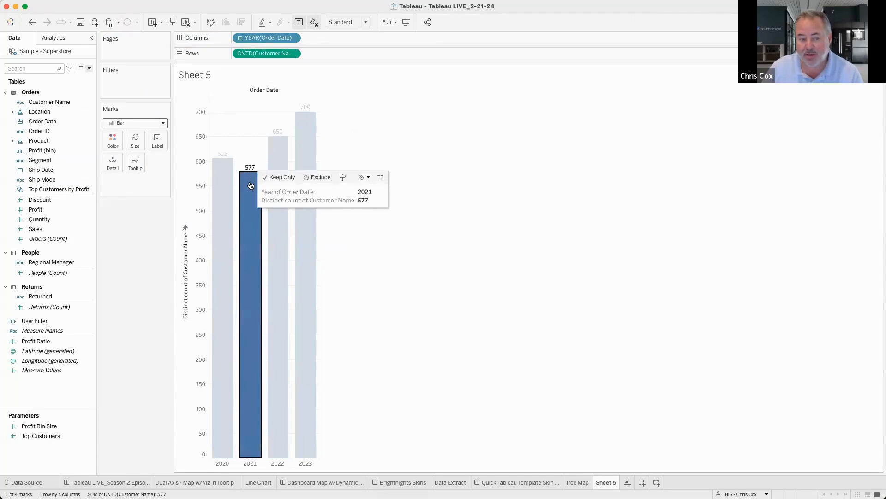
{"action": "left_click", "coordinate": [252, 184]}
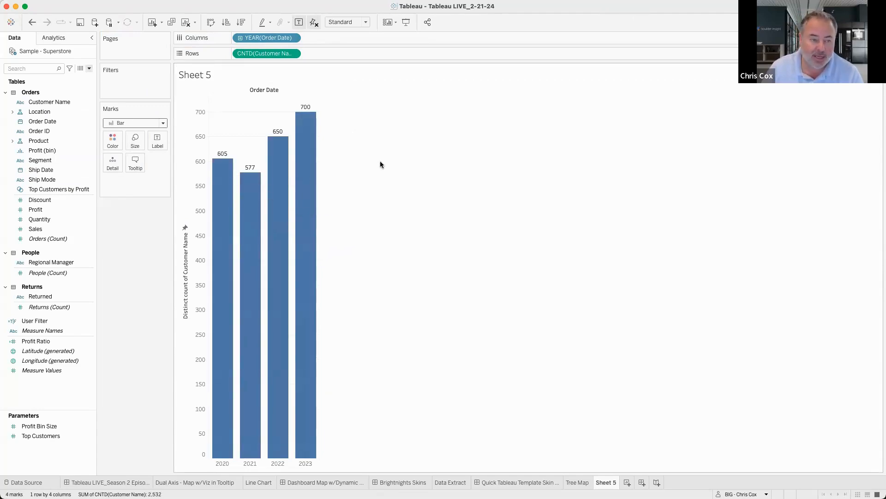
Create a calculated field from Customer Name and name it LOD
{"action": "right_click", "coordinate": [83, 101]}
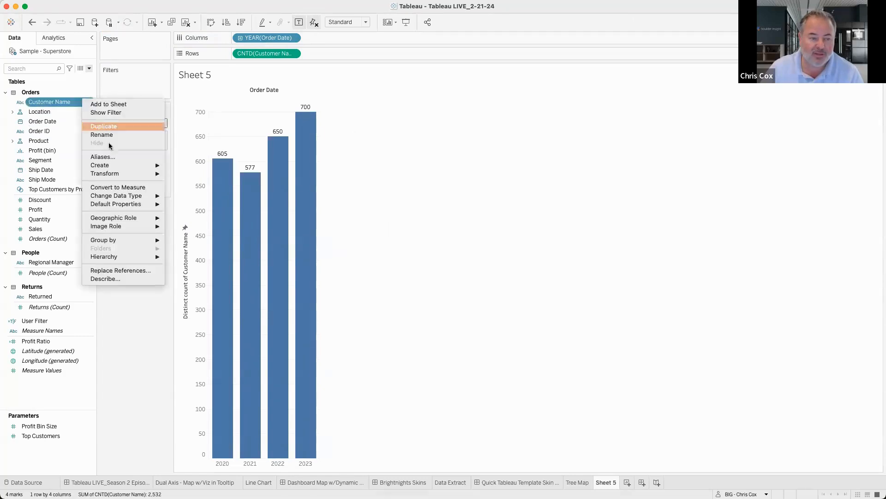
{"action": "mouse_move", "coordinate": [165, 168]}
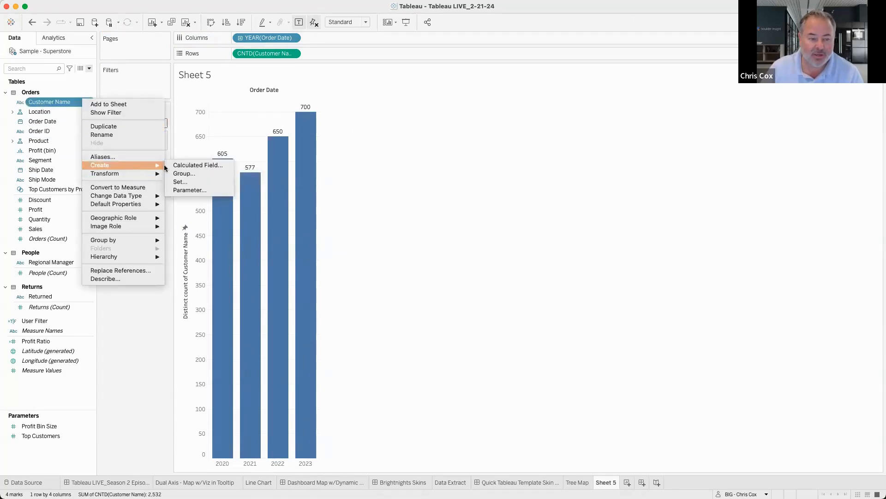
{"action": "left_click", "coordinate": [203, 167]}
{"action": "type", "text": "LOD"}
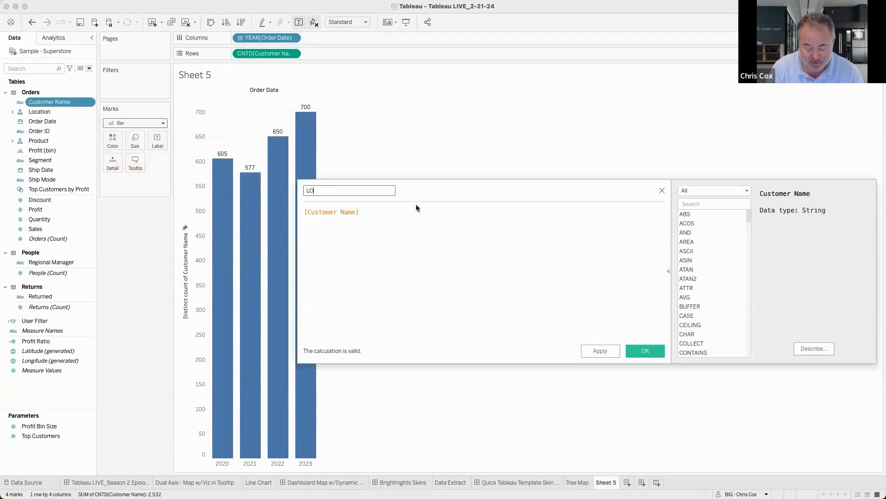
Complete the calculation as { FIXED [Customer Name]: min([Order Date])} and save the field
{"action": "key", "text": "Tab"}
{"action": "key", "text": "Left"}
{"action": "type", "text": "{ FIXED"}
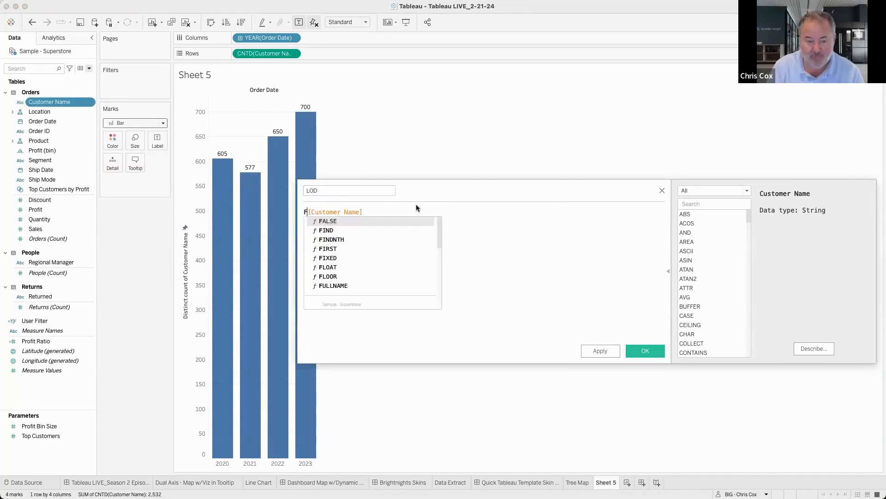
{"action": "left_click", "coordinate": [416, 214]}
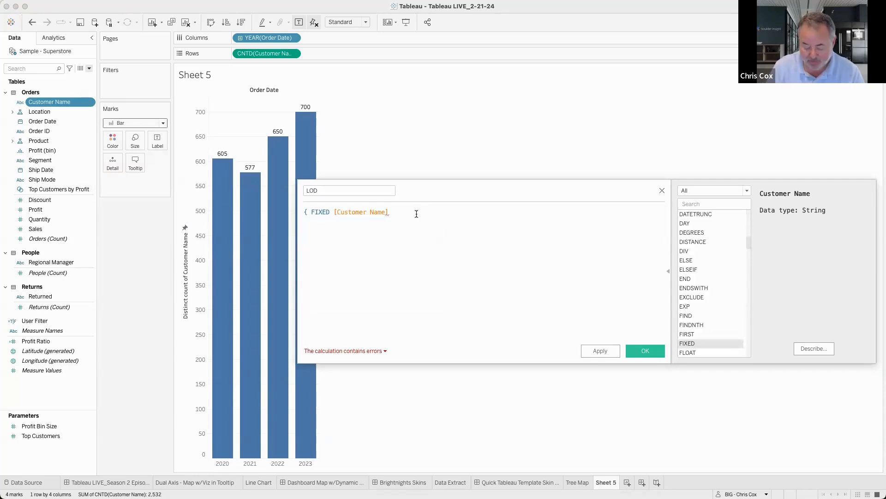
{"action": "type", "text": ": "}
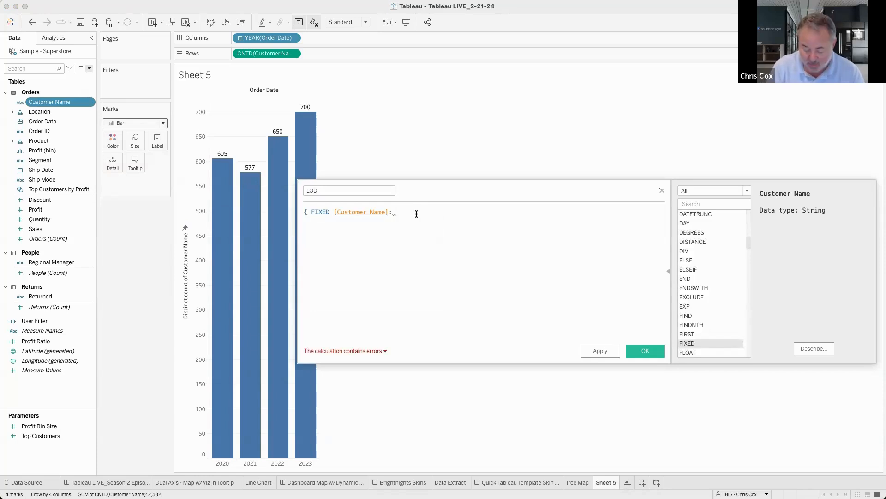
{"action": "type", "text": "min(o"}
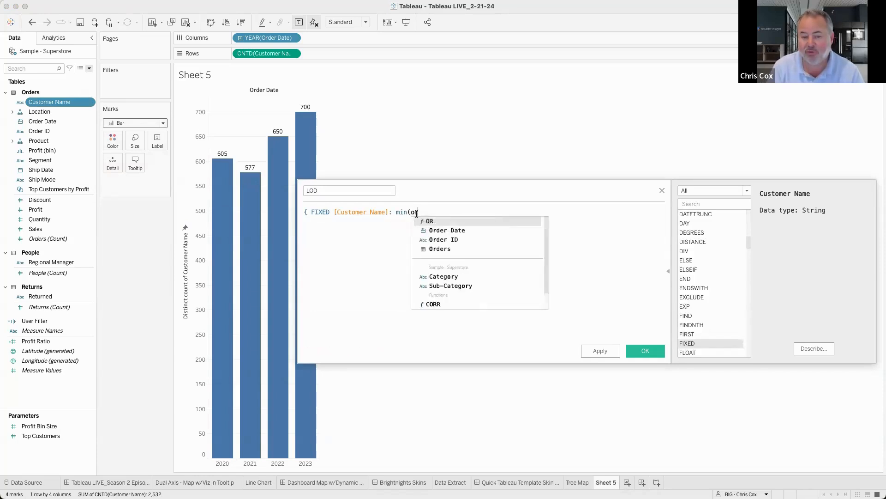
{"action": "key", "text": "Down"}
{"action": "key", "text": "Return"}
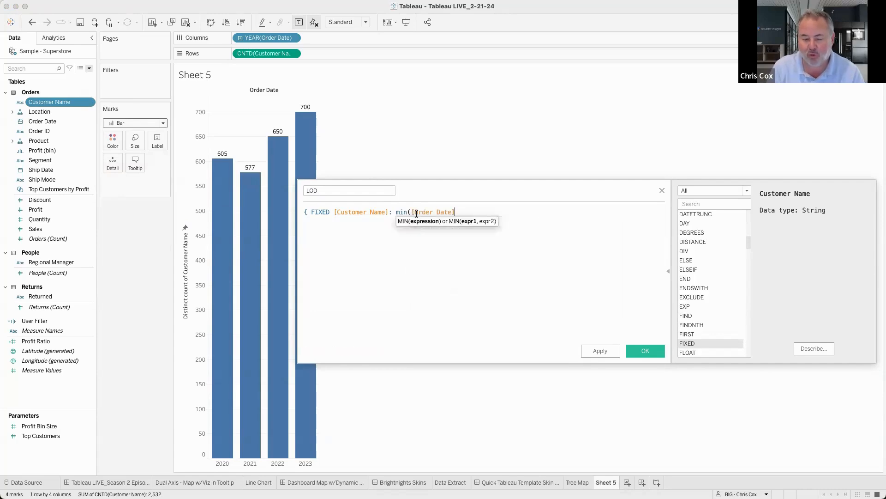
{"action": "type", "text": ")}"}
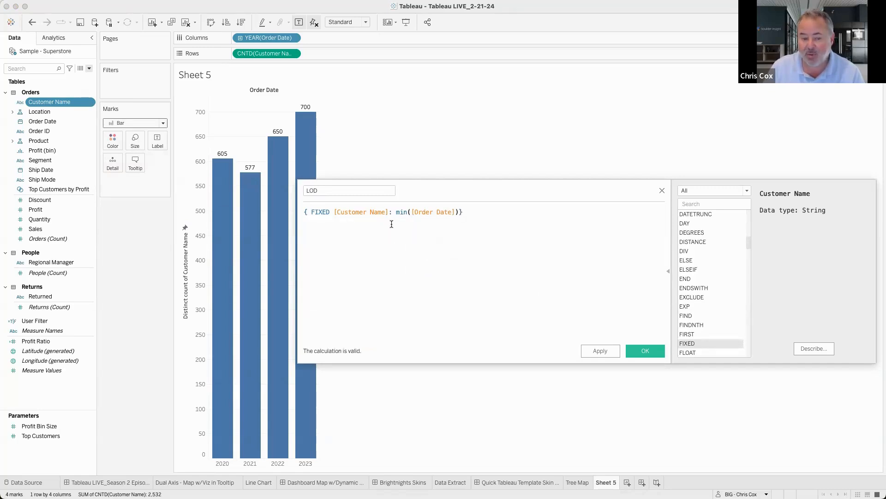
{"action": "left_click", "coordinate": [639, 351]}
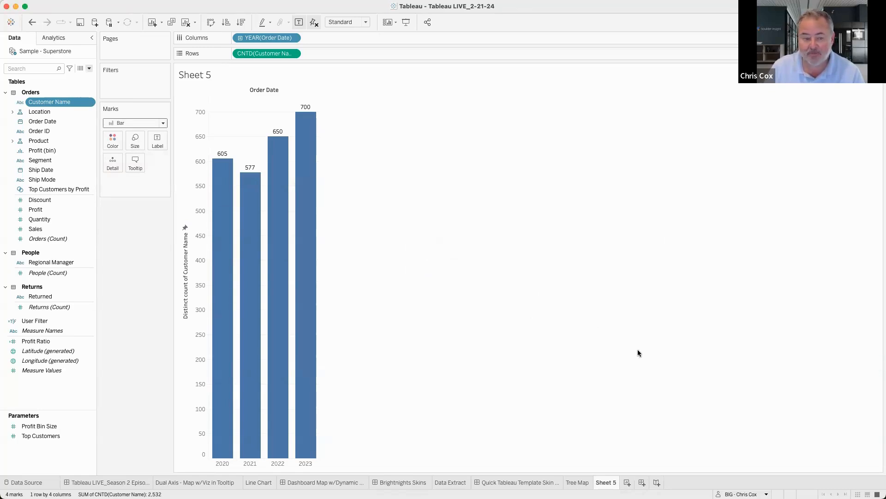
Color the yearly customer bars by the year of the LOD field
{"action": "left_click_drag", "start_coordinate": [59, 122], "coordinate": [115, 145]}
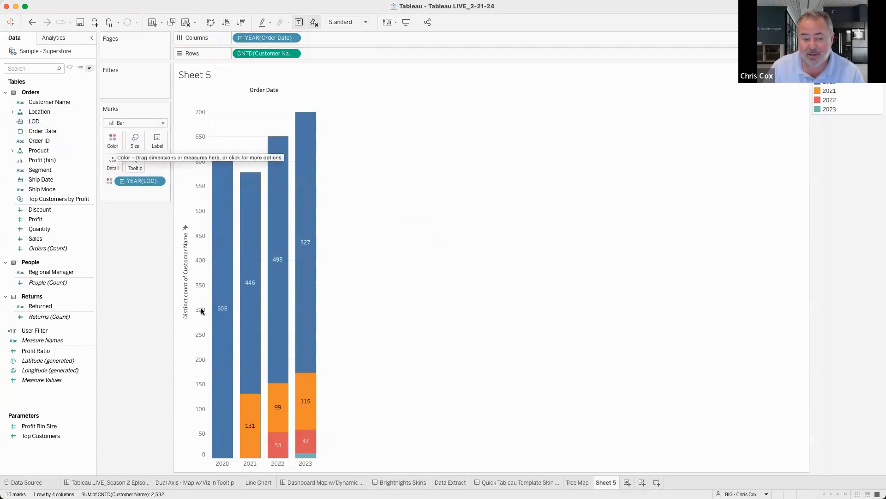
{"action": "mouse_move", "coordinate": [250, 330]}
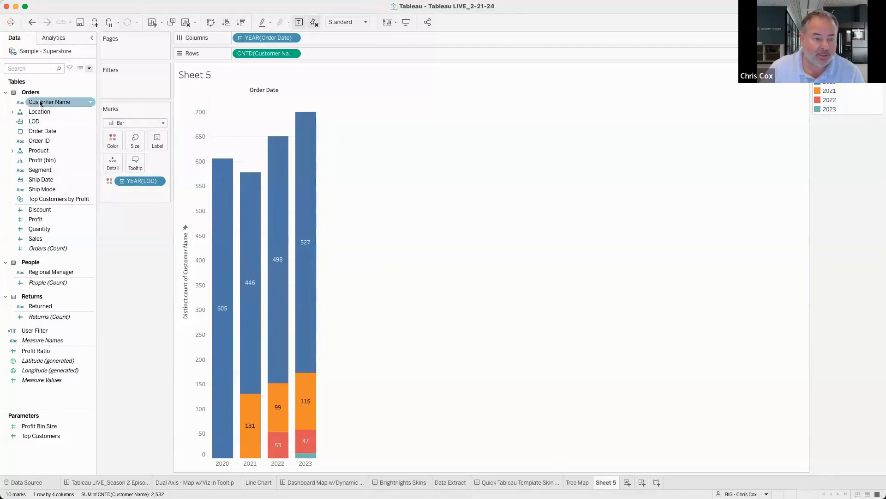
Create a new worksheet charting summed Sales on Columns by Customer Name on Rows, sorted descending by sales
{"action": "left_click", "coordinate": [627, 482]}
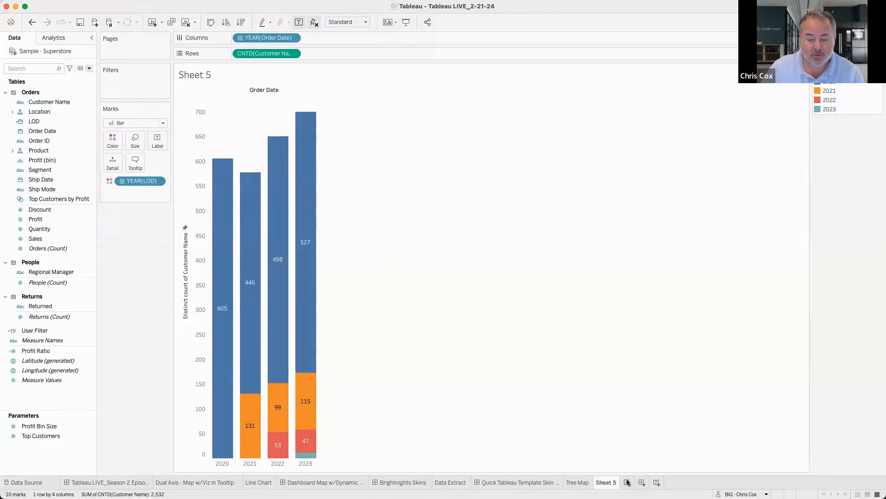
{"action": "double_click", "coordinate": [49, 102]}
{"action": "double_click", "coordinate": [49, 236]}
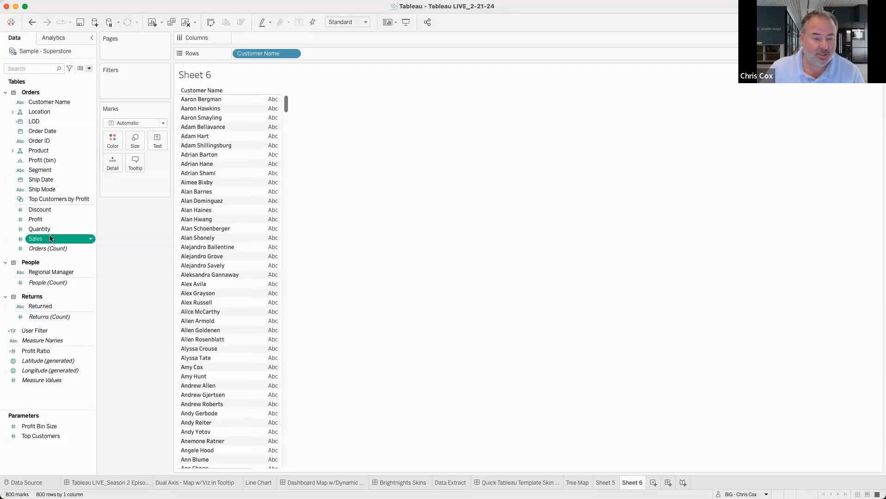
{"action": "left_click_drag", "start_coordinate": [138, 181], "coordinate": [365, 138]}
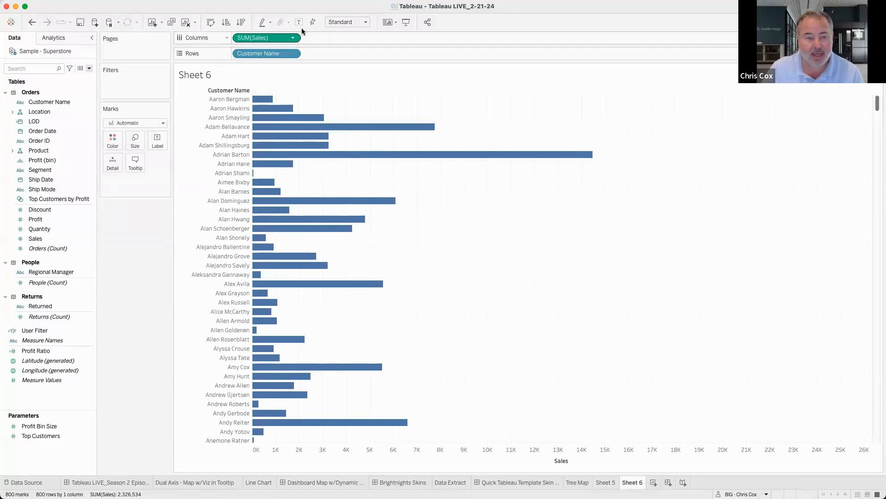
{"action": "left_click", "coordinate": [241, 23]}
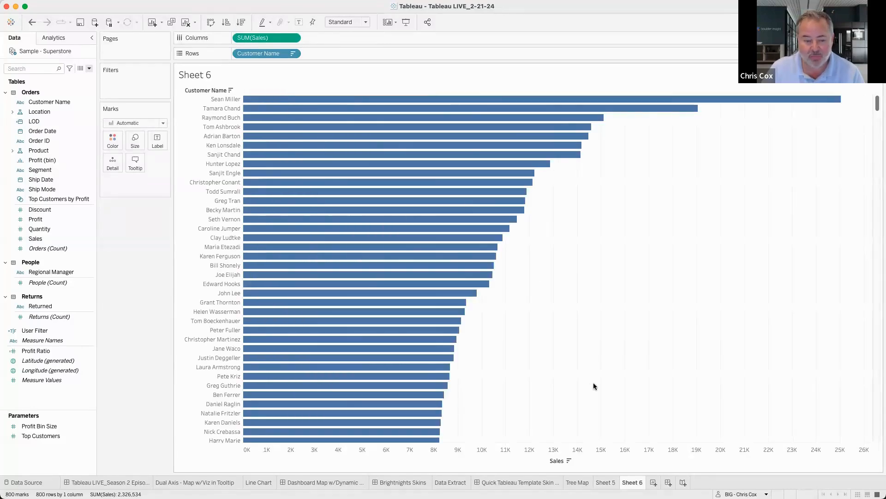
Show mark labels on the customer sales bars and look through the sorted list from highest to lowest sales
{"action": "scroll", "coordinate": [564, 382], "scroll_direction": "down", "scroll_amount": 20}
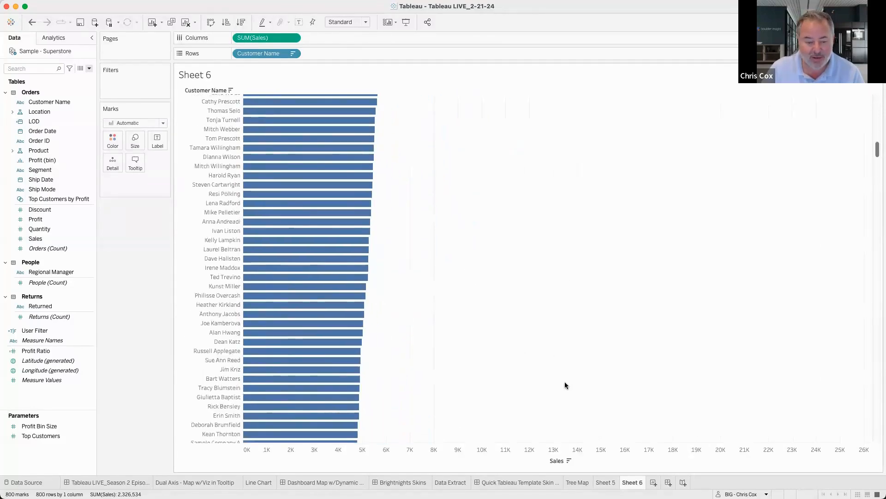
{"action": "left_click", "coordinate": [299, 22]}
{"action": "scroll", "coordinate": [549, 256], "scroll_direction": "up", "scroll_amount": 20}
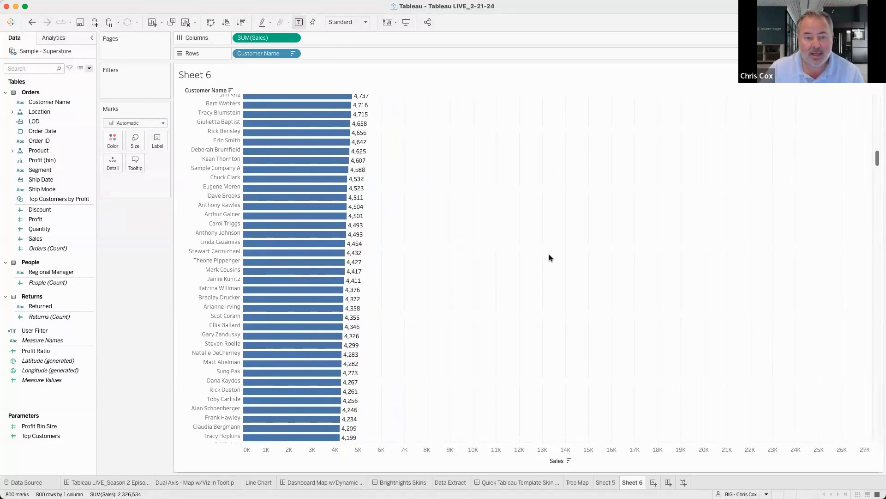
{"action": "scroll", "coordinate": [559, 329], "scroll_direction": "down", "scroll_amount": 20}
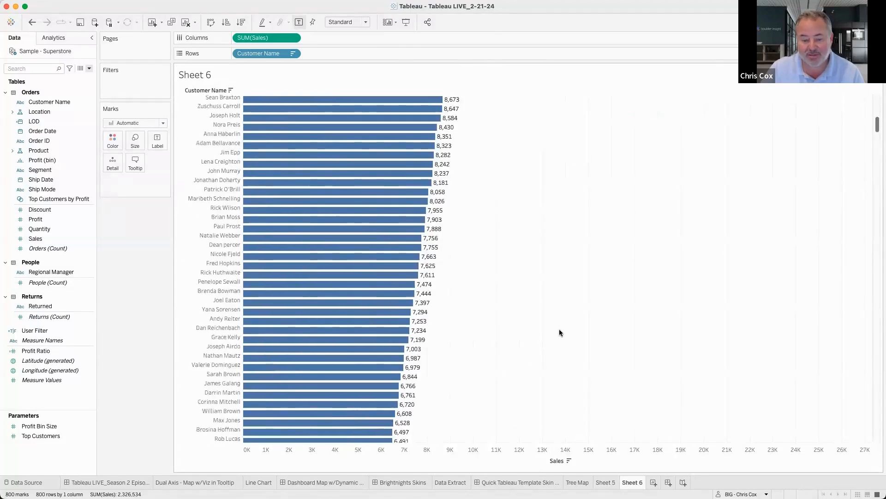
{"action": "scroll", "coordinate": [559, 330], "scroll_direction": "down", "scroll_amount": 20}
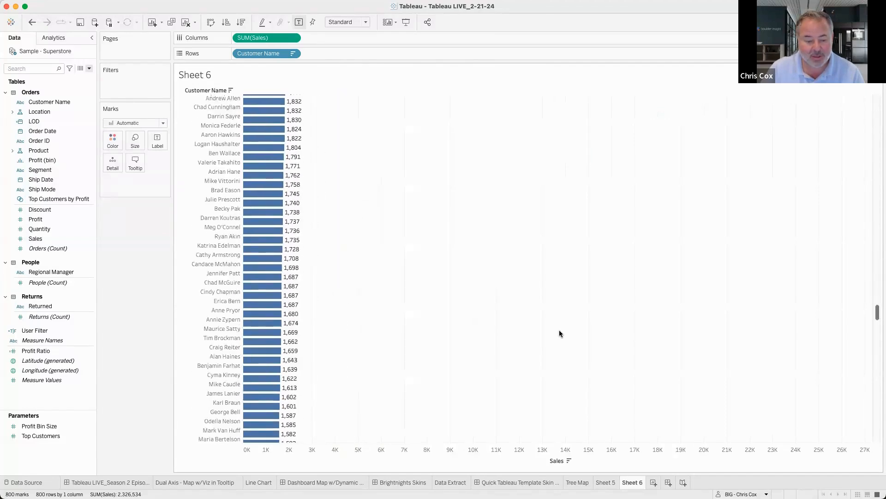
{"action": "scroll", "coordinate": [559, 333], "scroll_direction": "up", "scroll_amount": 20}
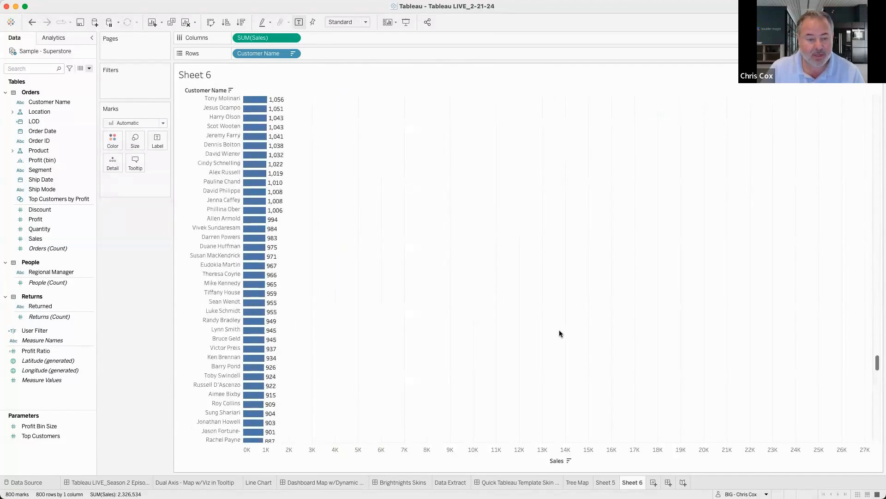
{"action": "scroll", "coordinate": [559, 333], "scroll_direction": "up", "scroll_amount": 20}
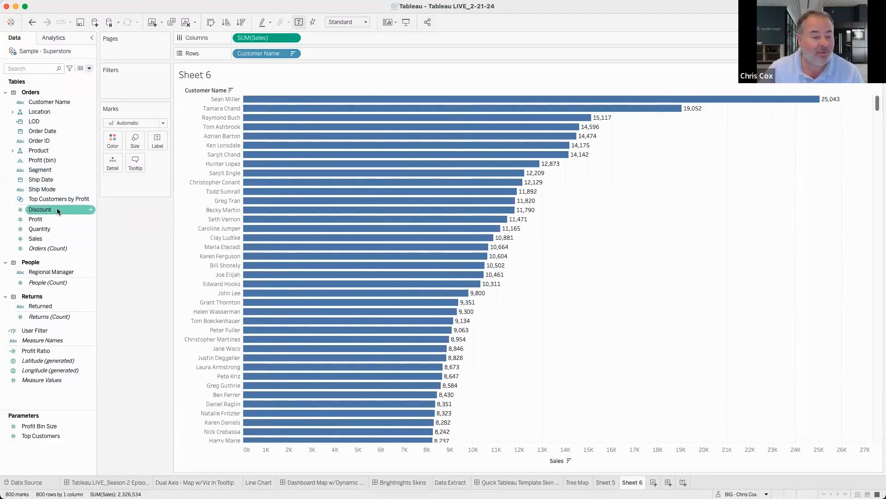
Create bins from the Sales field named Sales (bin) with a bin size of 500
{"action": "right_click", "coordinate": [68, 237]}
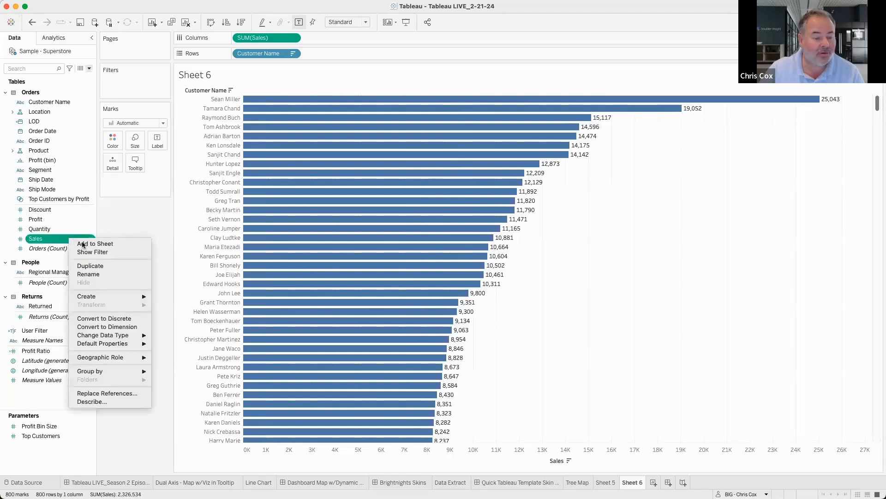
{"action": "left_click", "coordinate": [160, 227]}
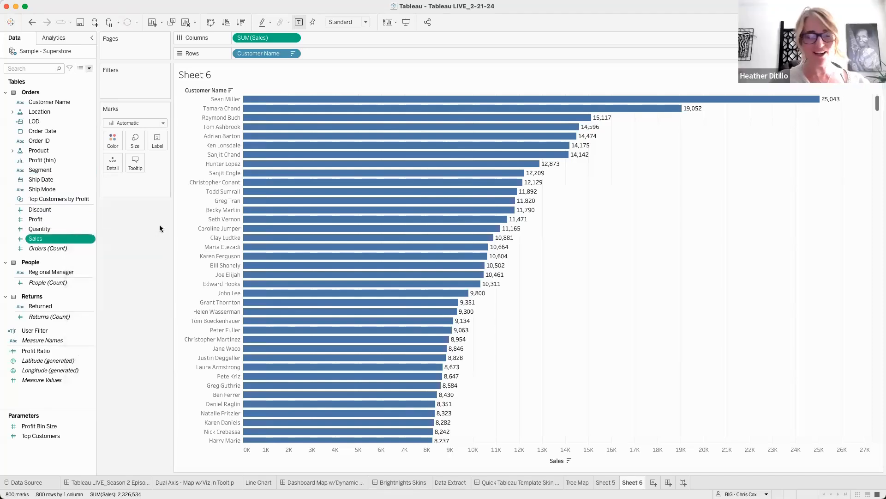
{"action": "right_click", "coordinate": [89, 241]}
{"action": "mouse_move", "coordinate": [118, 298]}
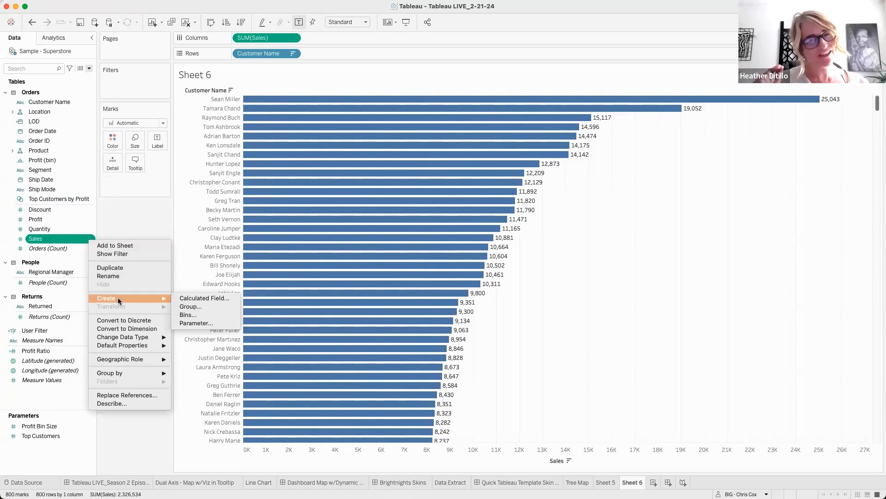
{"action": "left_click", "coordinate": [203, 315]}
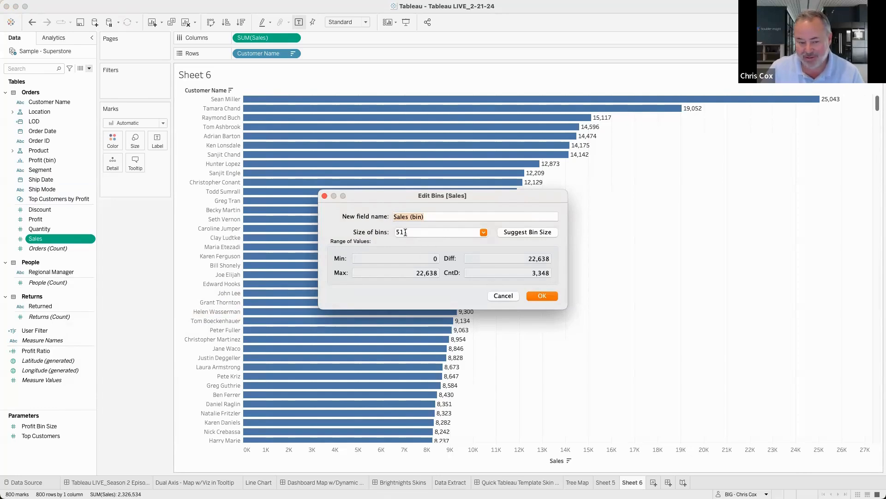
{"action": "double_click", "coordinate": [424, 232]}
{"action": "type", "text": "500"}
{"action": "key", "text": "shift+Tab"}
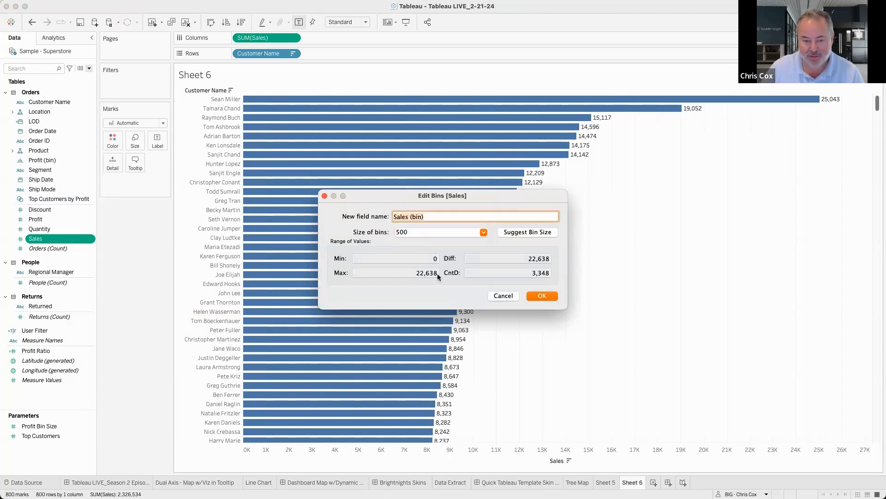
{"action": "left_click", "coordinate": [539, 296]}
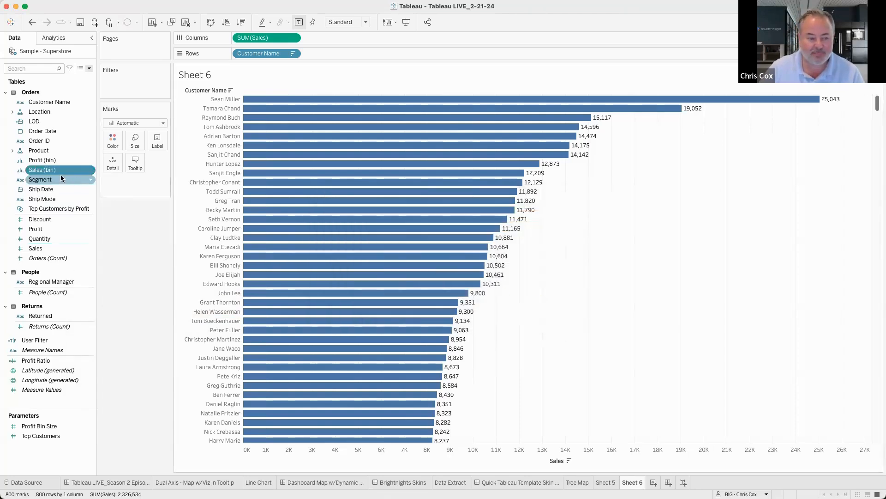
Replace the sheet's fields with Sales (bin) on Rows and Customer Name on Columns
{"action": "left_click_drag", "start_coordinate": [73, 170], "coordinate": [189, 3]}
{"action": "left_click", "coordinate": [294, 38]}
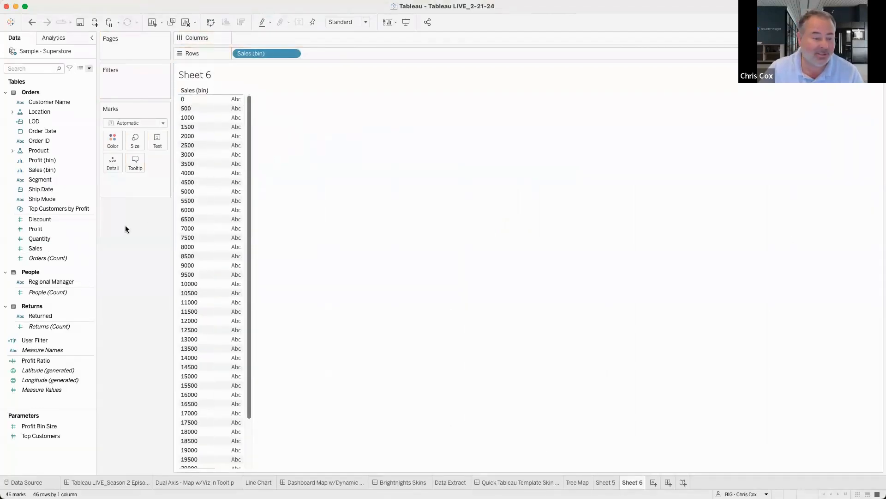
{"action": "left_click", "coordinate": [61, 104]}
{"action": "left_click_drag", "start_coordinate": [60, 102], "coordinate": [294, 39]}
{"action": "left_click", "coordinate": [437, 249]}
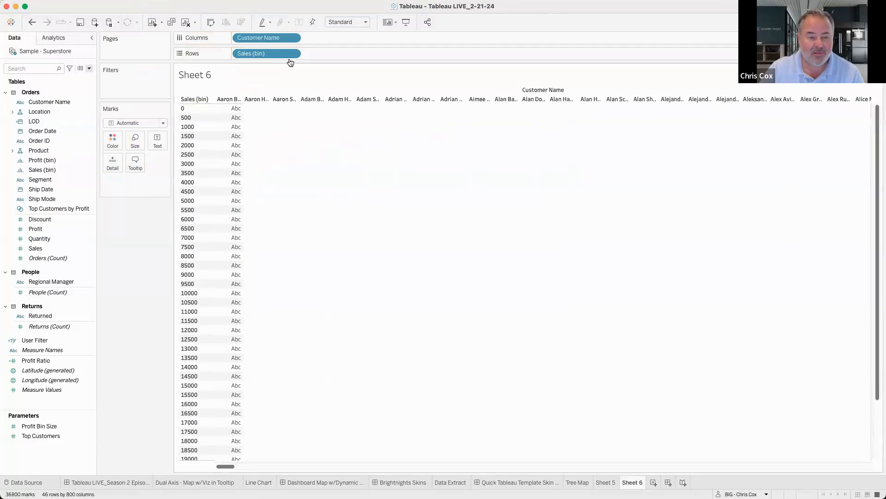
Change Customer Name on Columns to a distinct count measure and review the customer counts across the sales bins
{"action": "left_click", "coordinate": [293, 39]}
{"action": "mouse_move", "coordinate": [290, 162]}
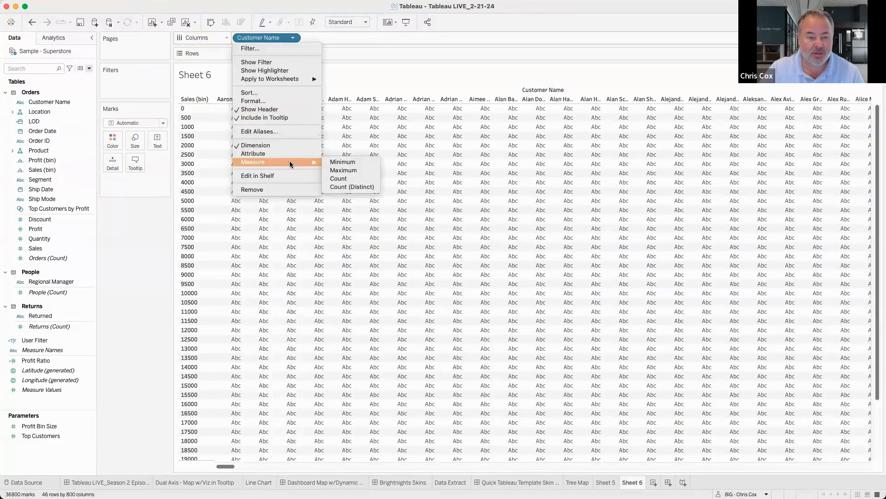
{"action": "left_click", "coordinate": [353, 187]}
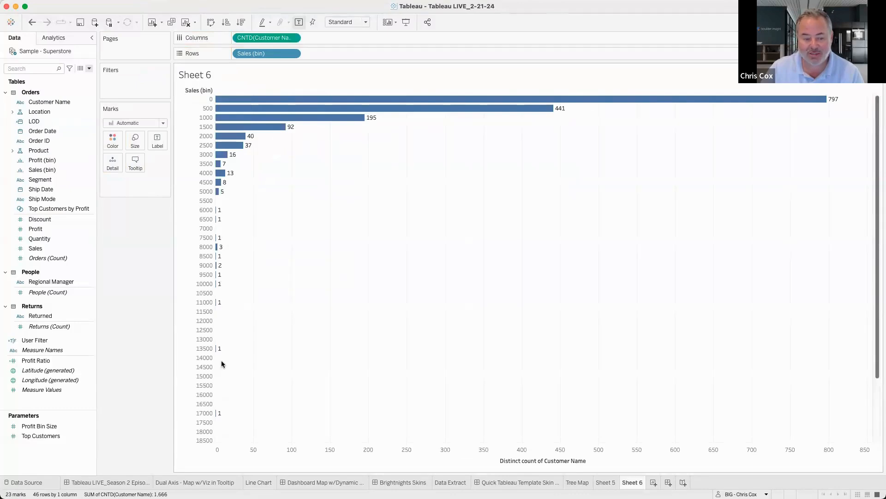
{"action": "scroll", "coordinate": [220, 364], "scroll_direction": "down", "scroll_amount": 3}
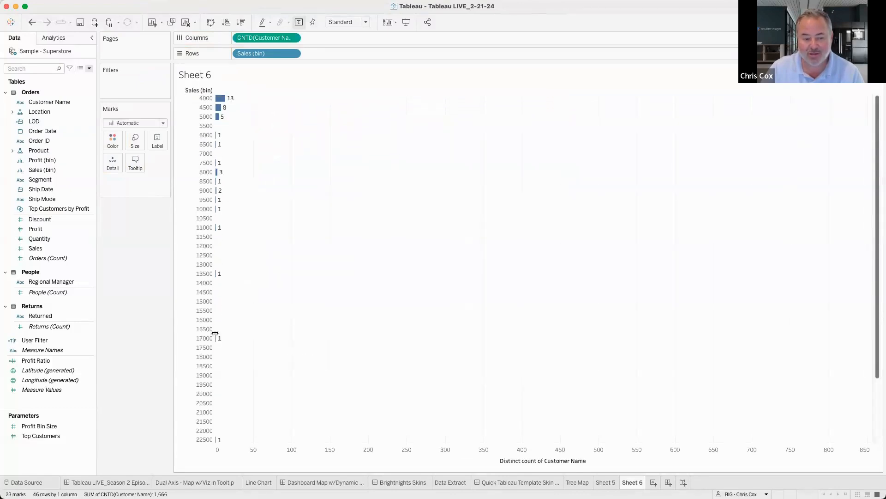
{"action": "scroll", "coordinate": [215, 332], "scroll_direction": "up", "scroll_amount": 3}
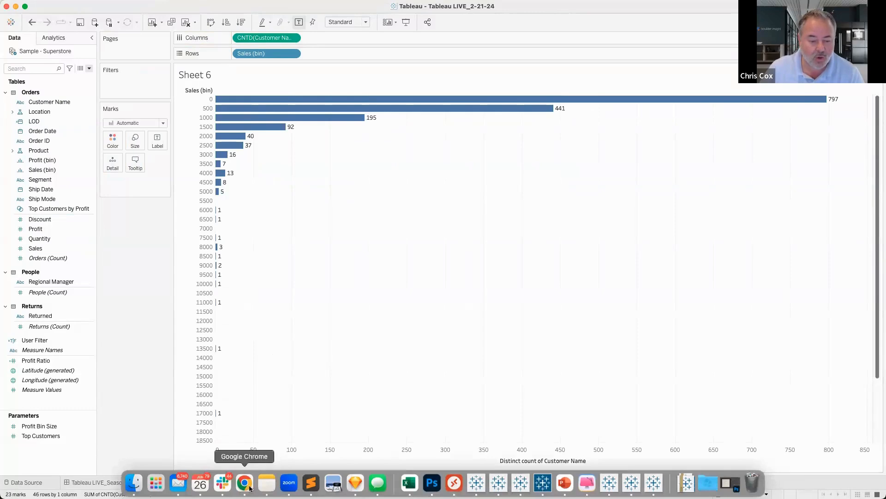
Switch to Google Chrome and open boulderinsight.com/tableau in a new window of a personal profile
{"action": "right_click", "coordinate": [250, 489]}
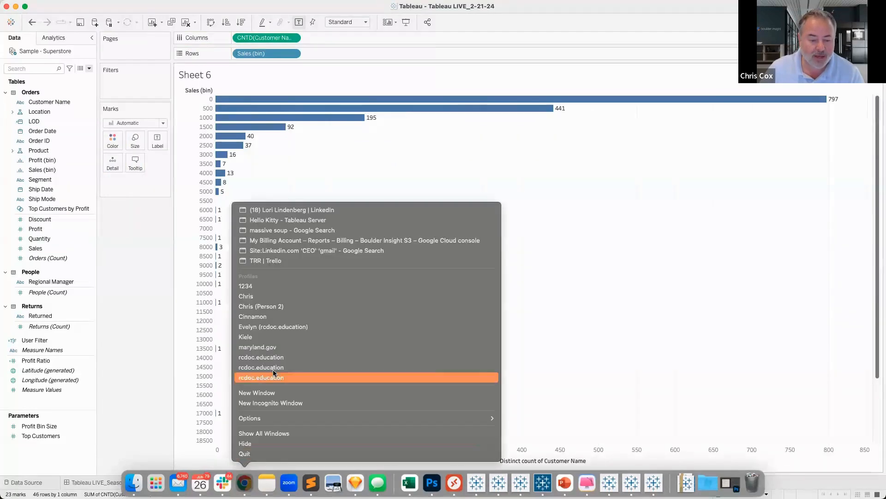
{"action": "left_click", "coordinate": [262, 295]}
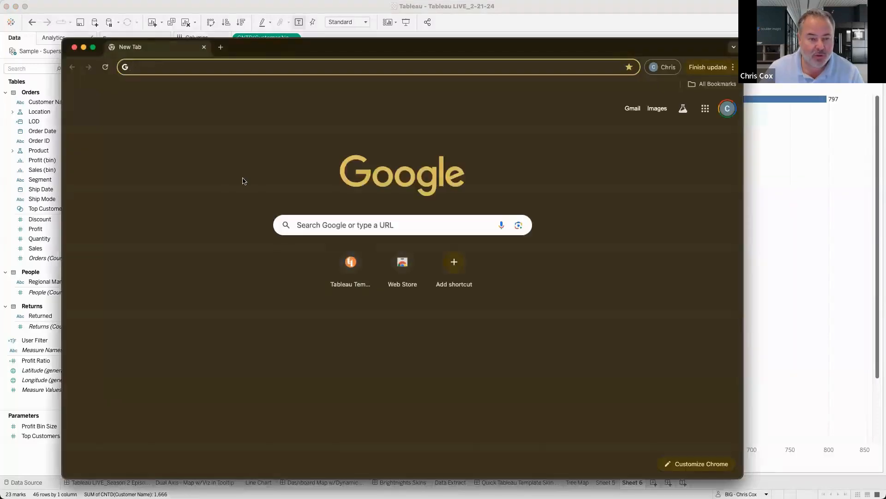
{"action": "type", "text": "boulde"}
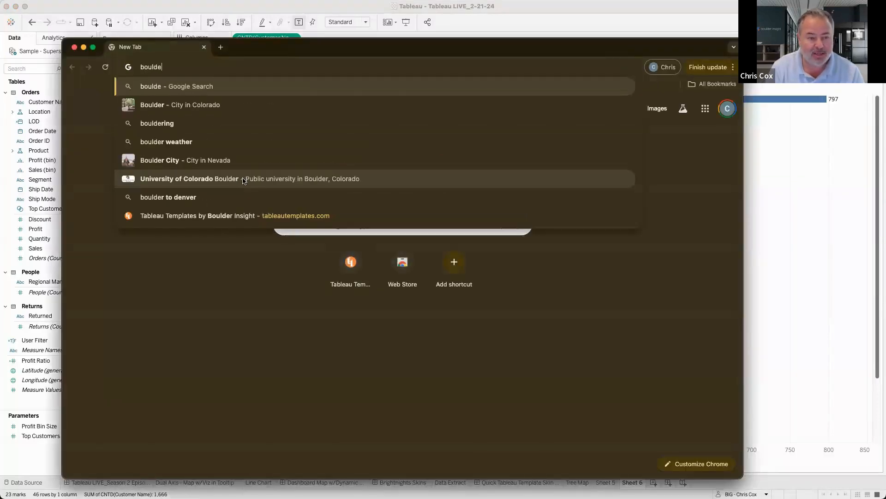
{"action": "type", "text": "rinsight.com/ta"}
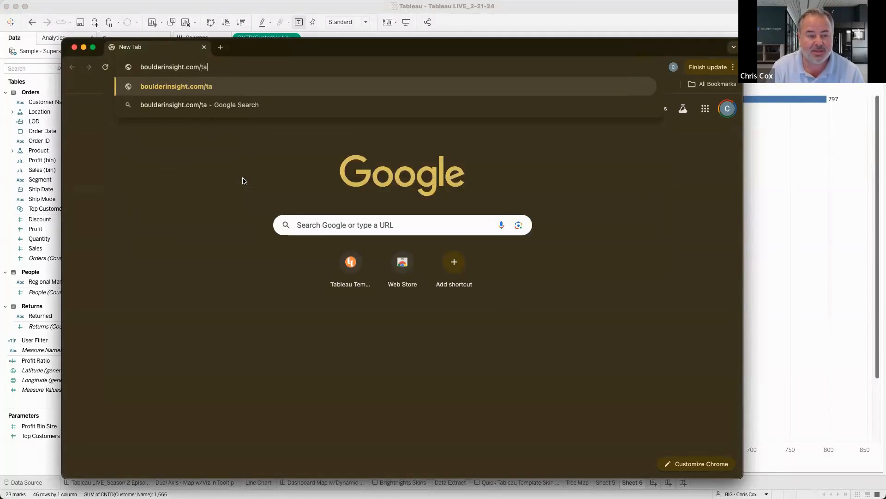
{"action": "type", "text": "bleau"}
{"action": "key", "text": "Return"}
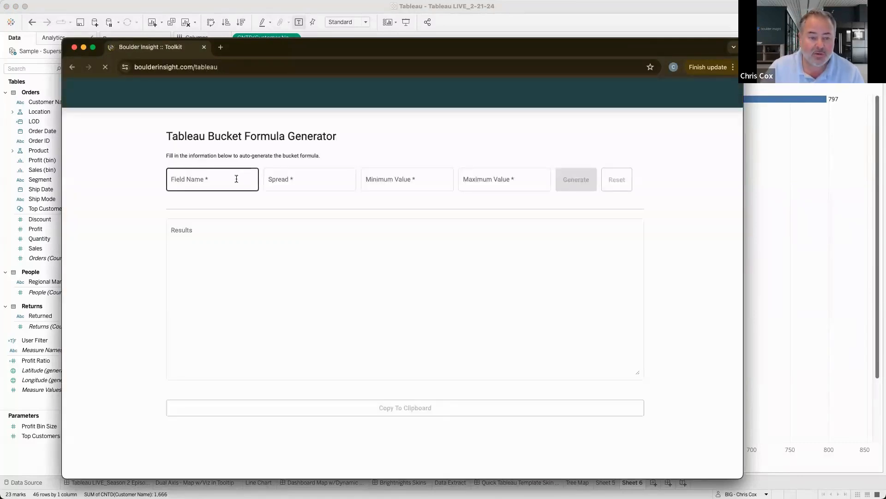
Fill in the bucket formula generator with field name [Sales], a spread of 500 and a minimum value of 0
{"action": "left_click", "coordinate": [236, 178]}
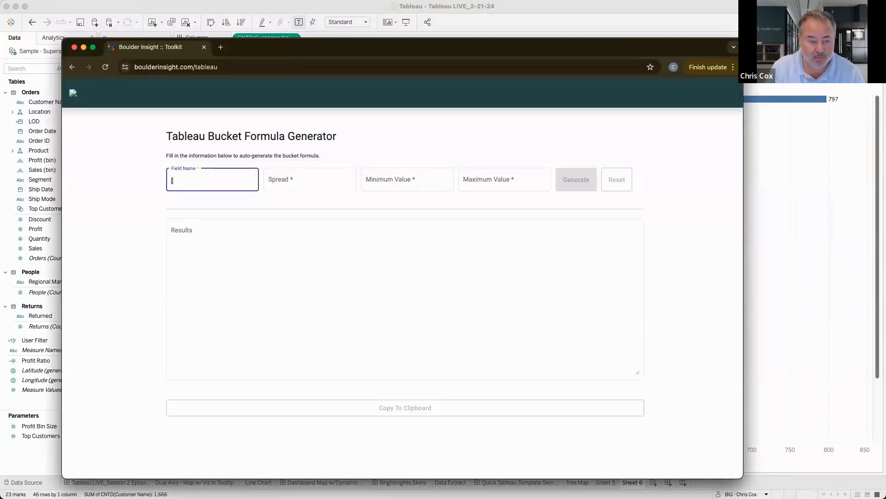
{"action": "type", "text": "[Sales"}
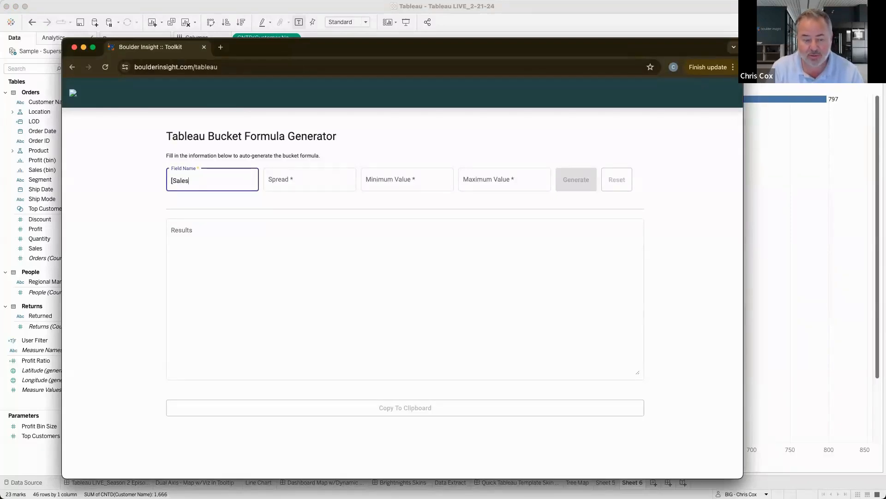
{"action": "type", "text": "]"}
{"action": "key", "text": "Tab"}
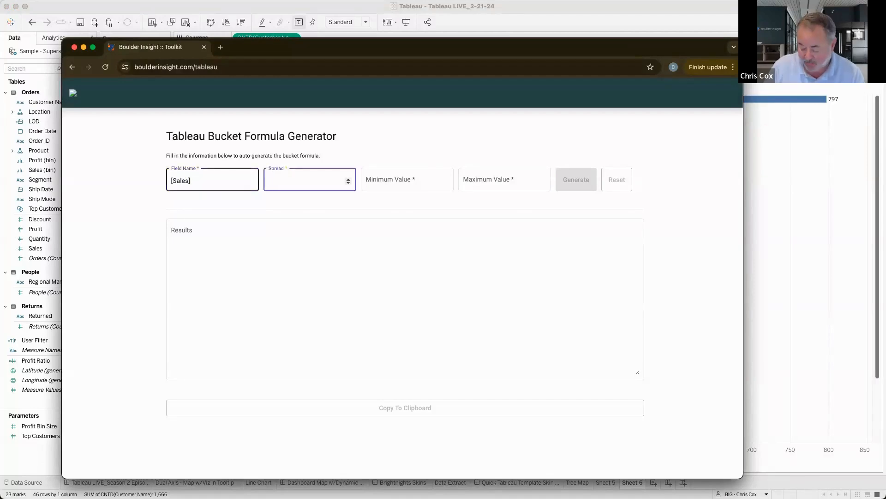
{"action": "type", "text": "500"}
{"action": "key", "text": "Tab"}
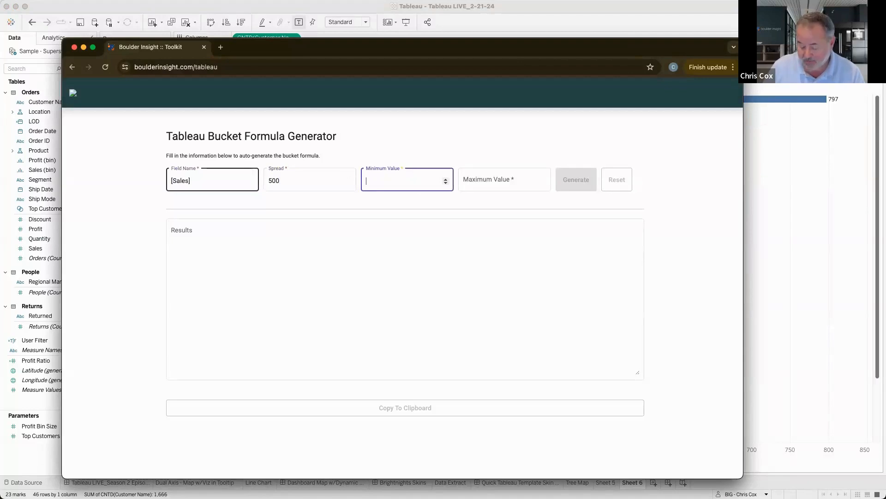
{"action": "type", "text": "0"}
{"action": "key", "text": "Tab"}
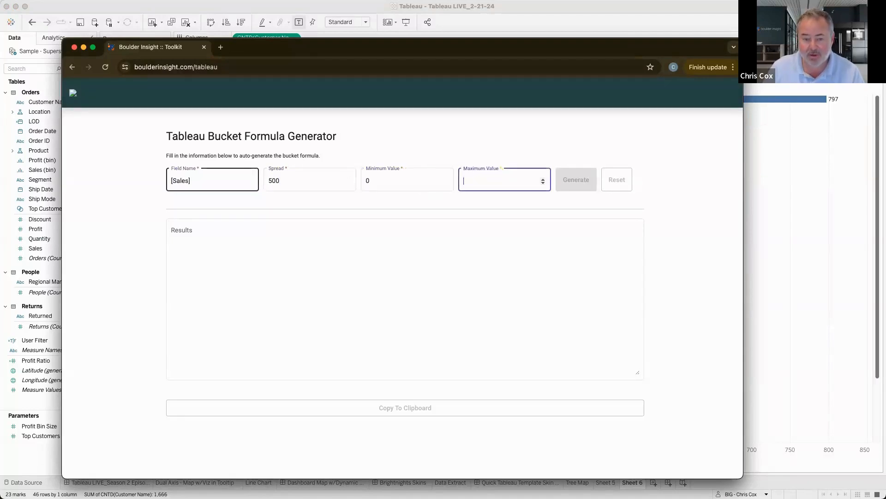
Set the maximum value to 3000 after checking the Tableau bins, then generate the bucket formula and copy it to the clipboard
{"action": "key", "text": "super+Tab"}
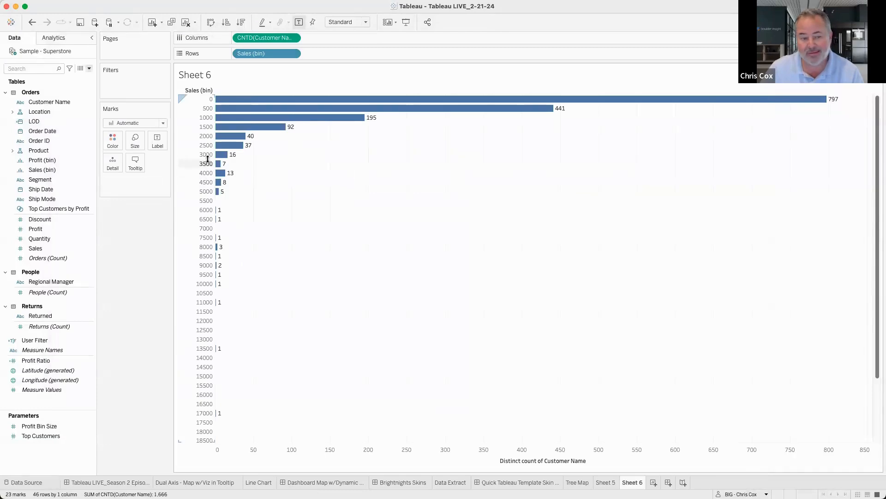
{"action": "key", "text": "super+Tab"}
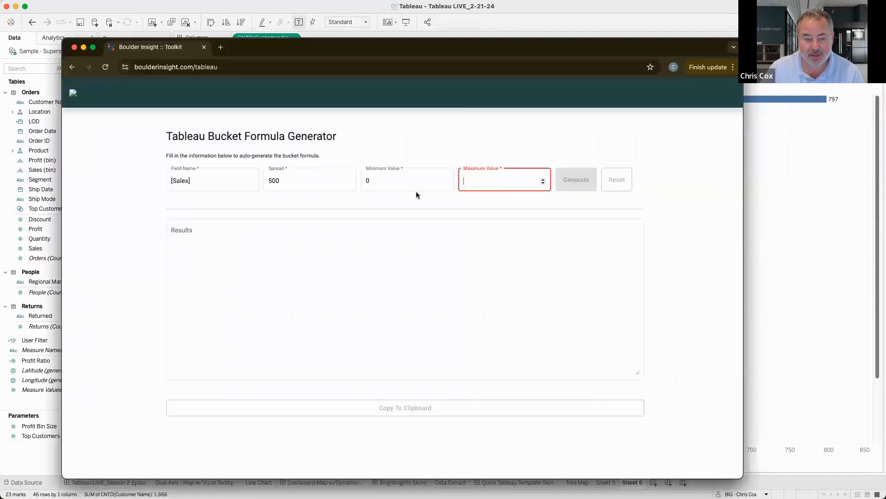
{"action": "type", "text": "3000"}
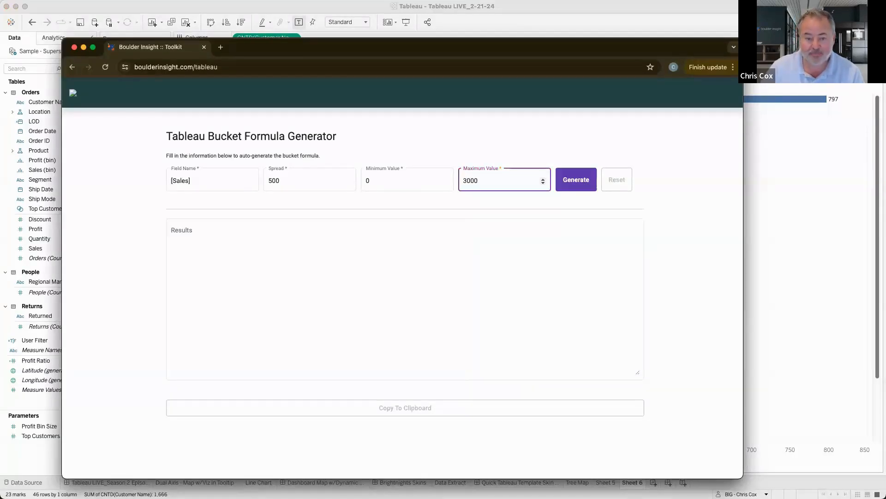
{"action": "left_click", "coordinate": [578, 184]}
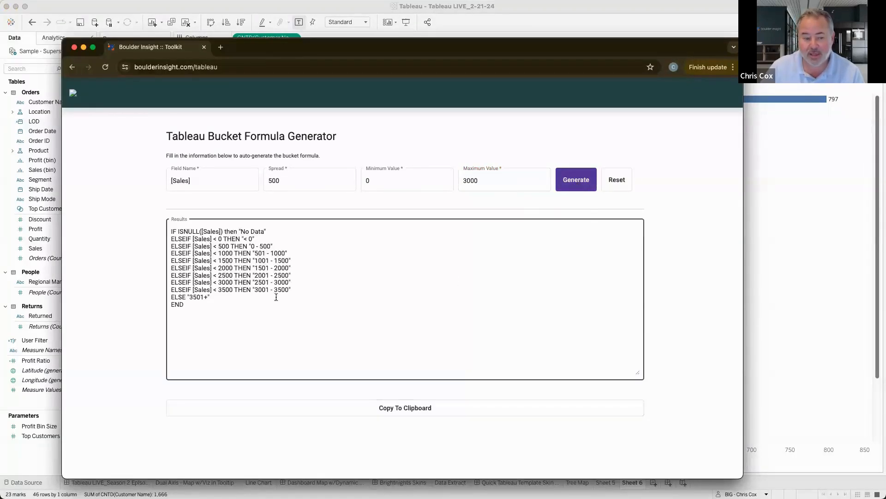
{"action": "left_click", "coordinate": [407, 411]}
Switch to Tableau, create a calculated field named Sales Buckets from the copied formula, and replace Sales (bin) on Rows with it
{"action": "key", "text": "super+Tab"}
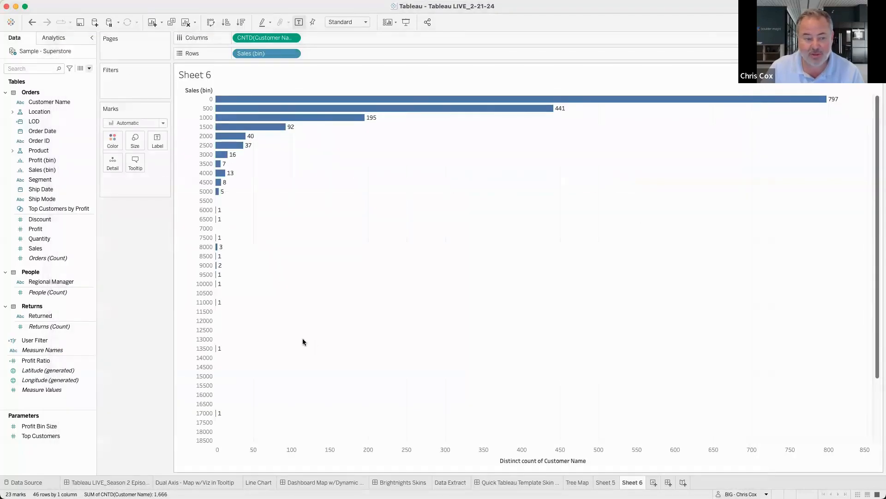
{"action": "left_click", "coordinate": [89, 69]}
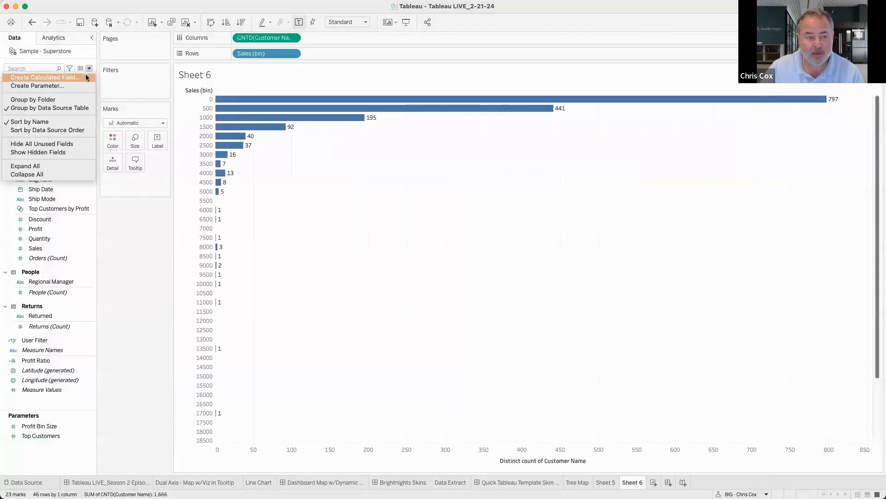
{"action": "left_click", "coordinate": [46, 77]}
{"action": "type", "text": "Sales Buckets"}
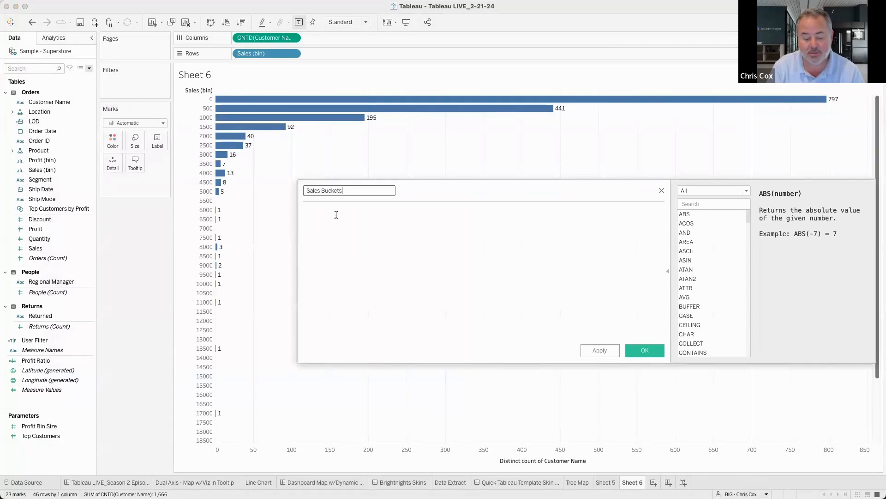
{"action": "left_click", "coordinate": [336, 214]}
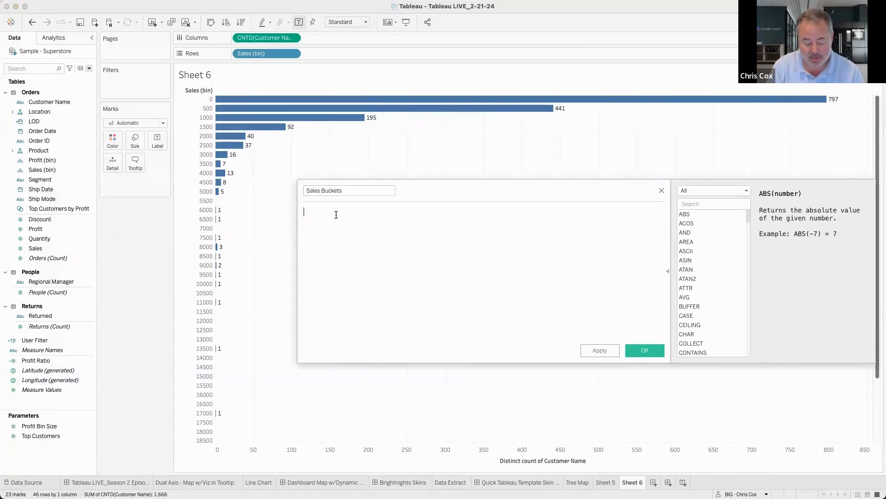
{"action": "key", "text": "super+v"}
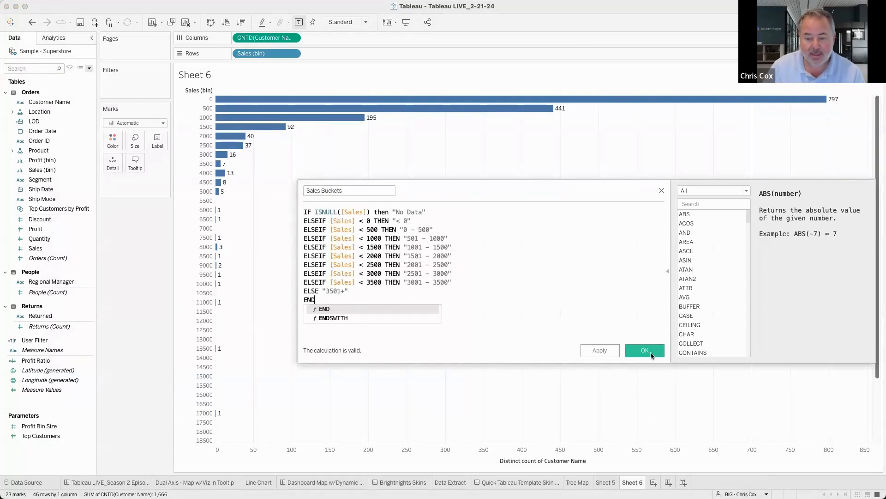
{"action": "left_click", "coordinate": [645, 350]}
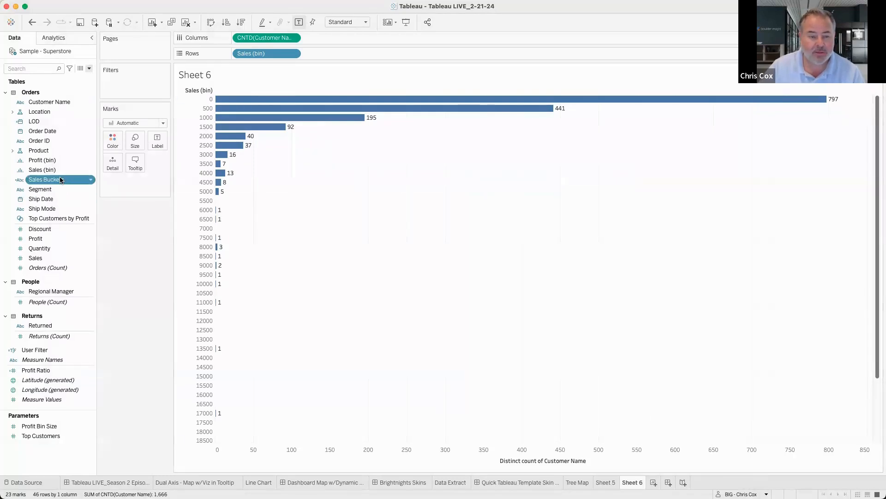
{"action": "left_click_drag", "start_coordinate": [87, 178], "coordinate": [258, 51]}
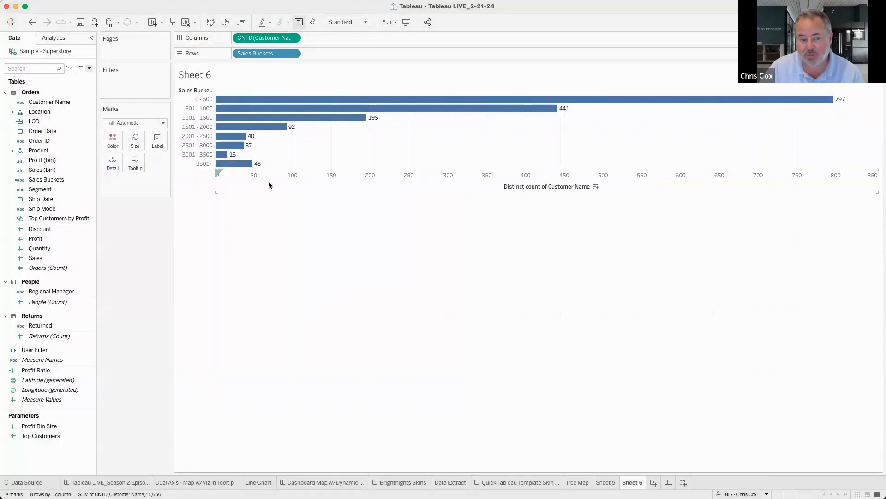
{"action": "mouse_move", "coordinate": [218, 167]}
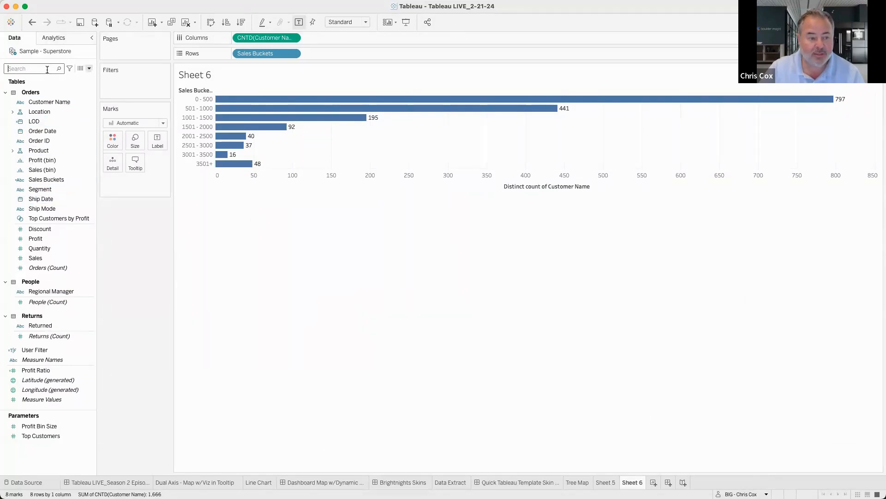
Open the Sales Buckets calculation for editing and reposition its editor to examine the formula
{"action": "right_click", "coordinate": [67, 180]}
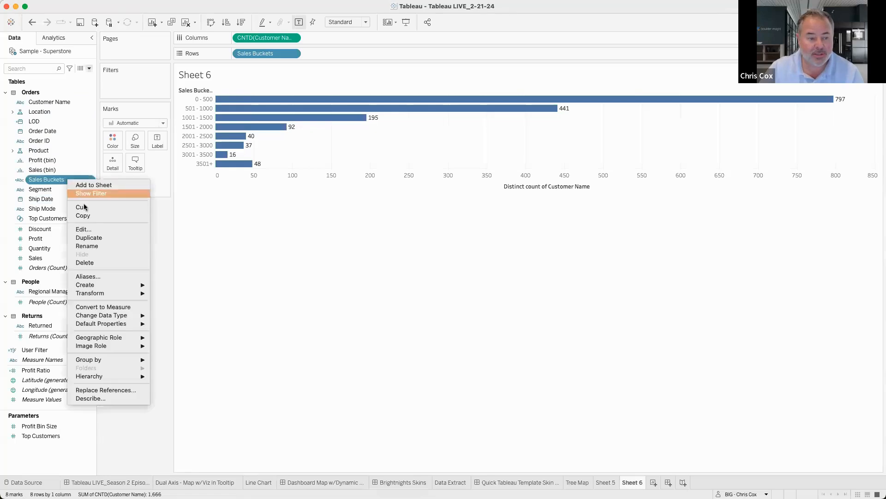
{"action": "left_click", "coordinate": [85, 229]}
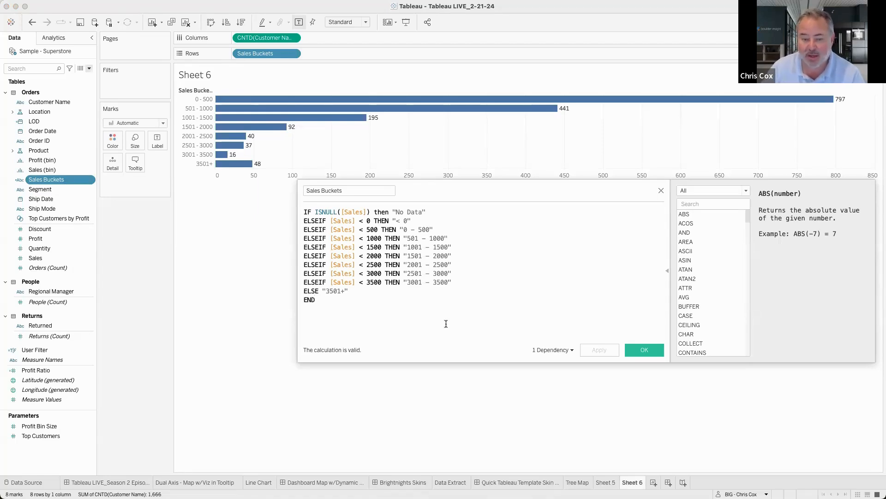
{"action": "left_click_drag", "start_coordinate": [483, 192], "coordinate": [399, 190]}
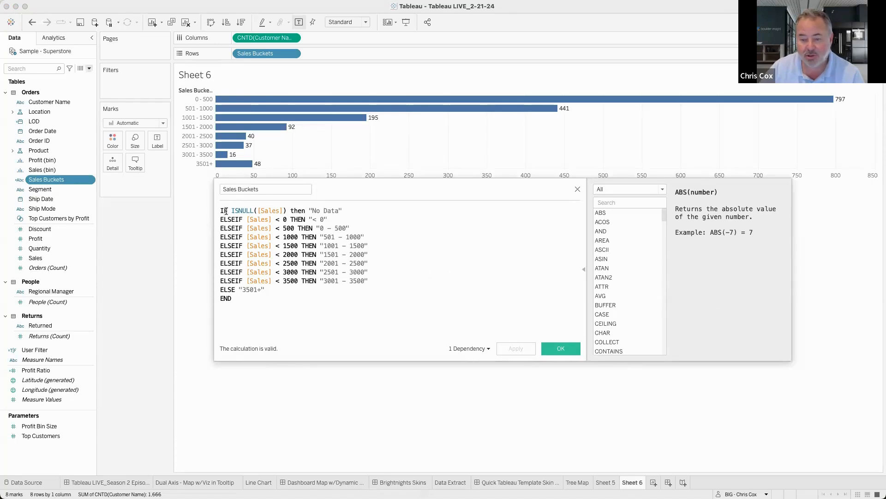
Insert IF below the Sales Buckets formula to view its function reference, remove it, and collapse and reopen the reference
{"action": "left_click", "coordinate": [483, 279]}
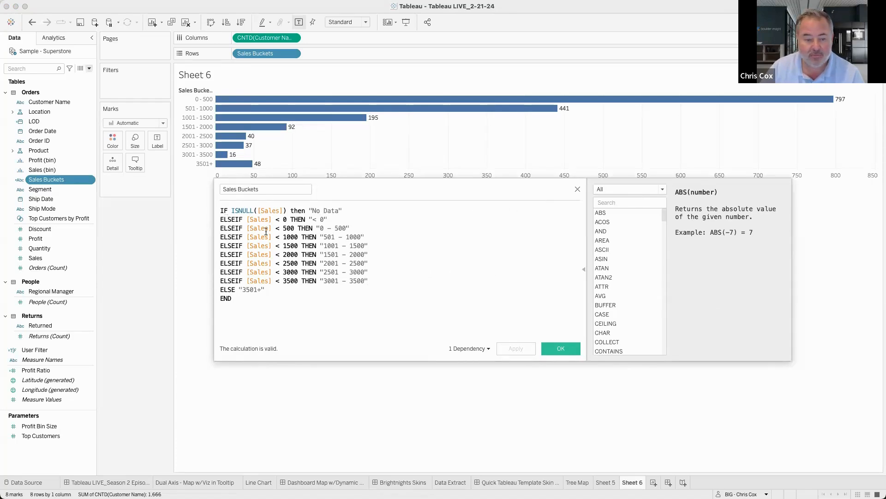
{"action": "key", "text": "Return"}
{"action": "key", "text": "Return"}
{"action": "type", "text": "Id=f"}
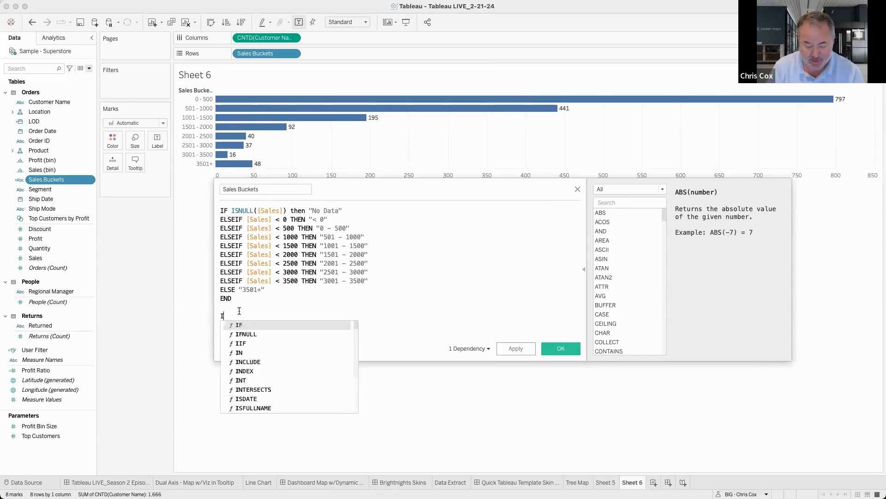
{"action": "key", "text": "BackSpace"}
{"action": "key", "text": "BackSpace"}
{"action": "key", "text": "BackSpace"}
{"action": "type", "text": "f"}
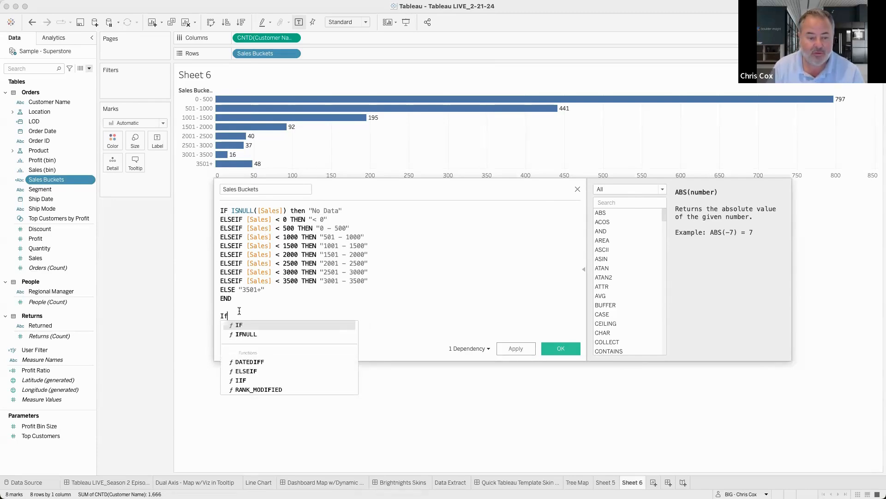
{"action": "left_click", "coordinate": [243, 325]}
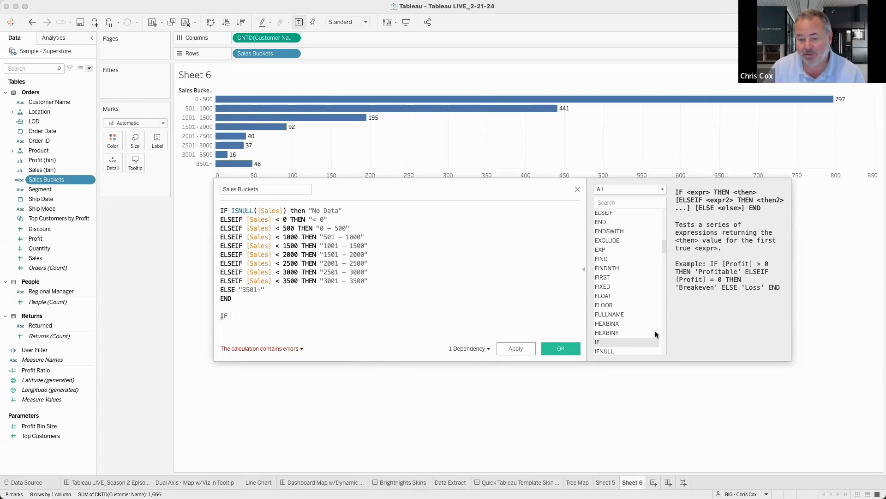
{"action": "double_click", "coordinate": [235, 315]}
{"action": "key", "text": "BackSpace"}
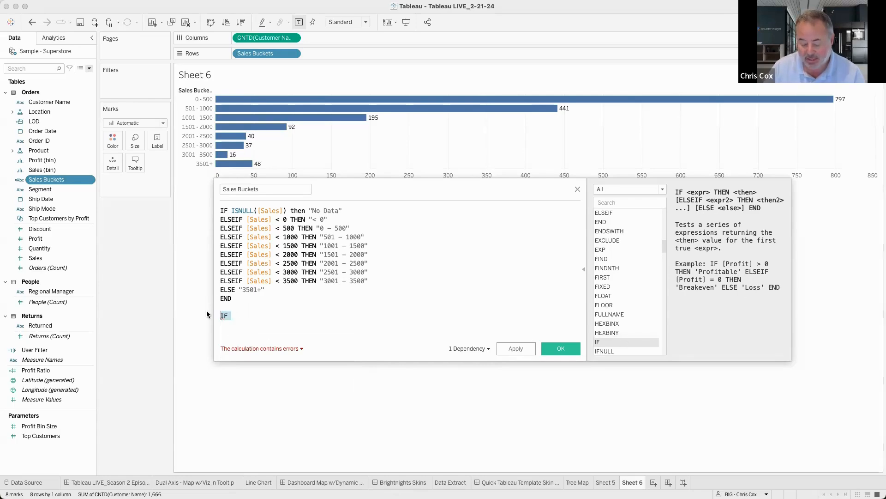
{"action": "left_click", "coordinate": [583, 271]}
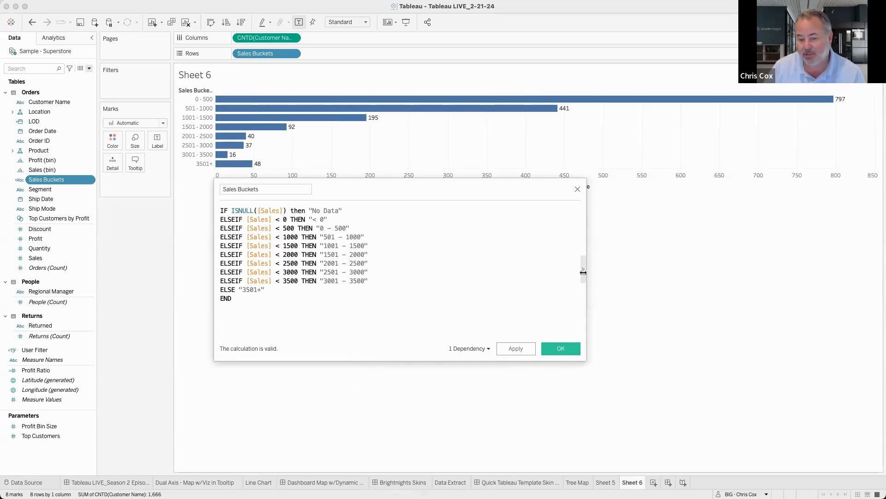
{"action": "left_click", "coordinate": [583, 271]}
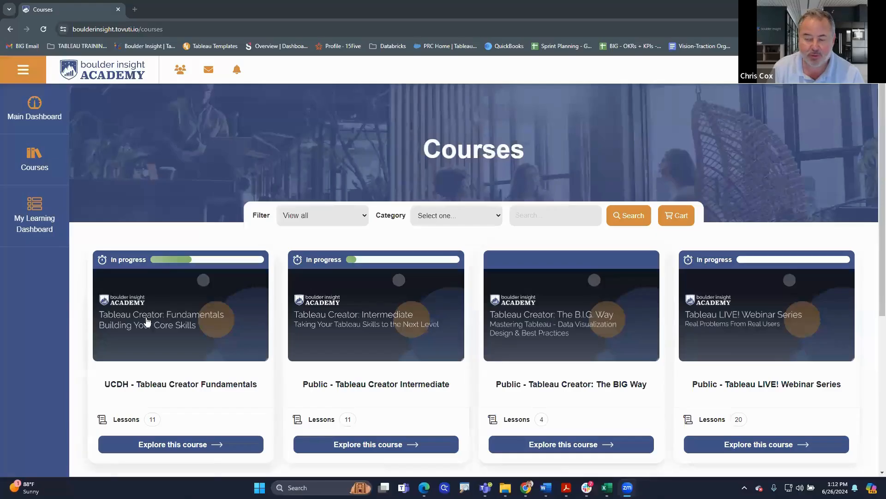
In Google Chrome, open Lesson 7 - Introductions to Calculations from the UCDH - Tableau Creator Fundamentals course
{"action": "left_click", "coordinate": [178, 320]}
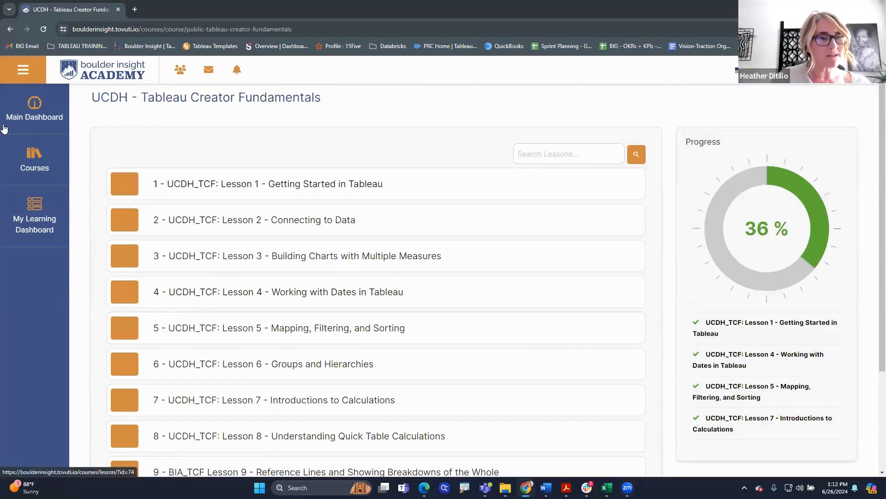
{"action": "scroll", "coordinate": [245, 300], "scroll_direction": "down", "scroll_amount": 3}
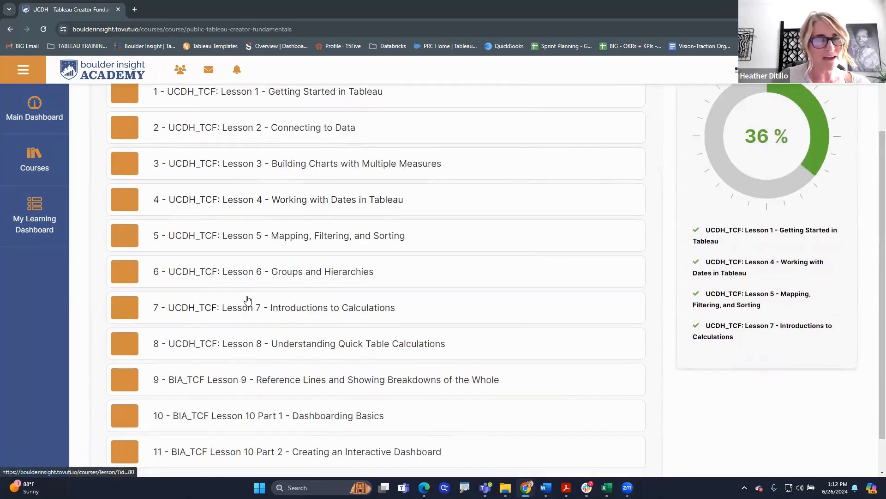
{"action": "left_click", "coordinate": [295, 269]}
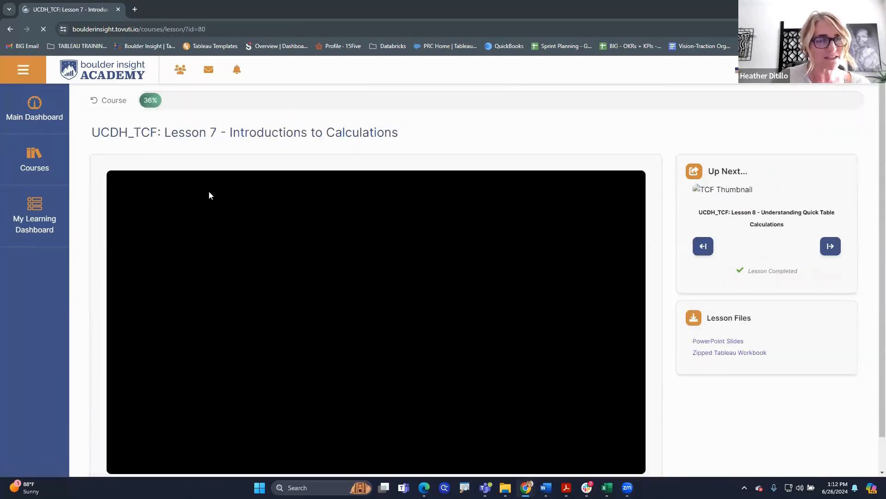
{"action": "scroll", "coordinate": [390, 283], "scroll_direction": "down", "scroll_amount": 1}
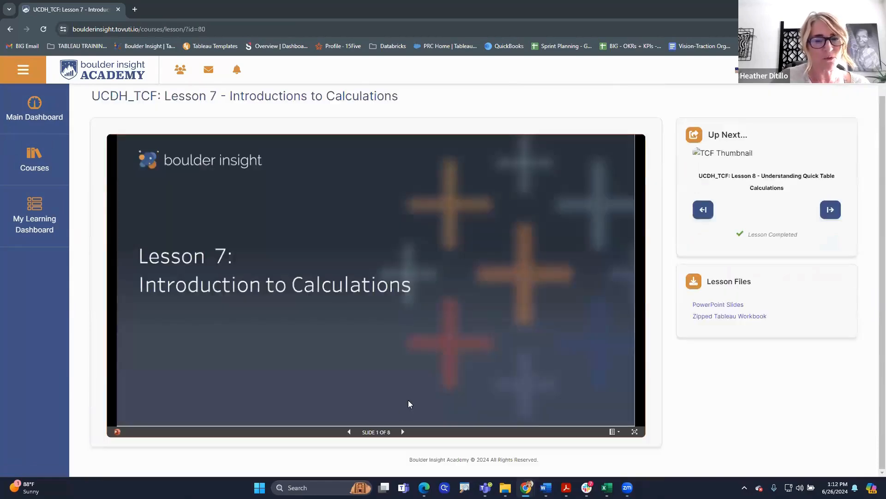
Advance the lesson slides to Types of Calculations in Tableau and present that slide in full screen
{"action": "left_click", "coordinate": [402, 432]}
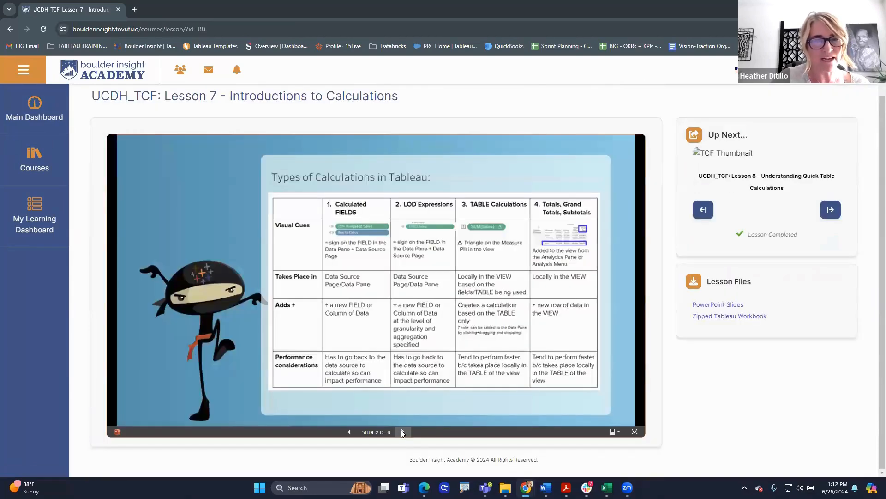
{"action": "left_click", "coordinate": [635, 433]}
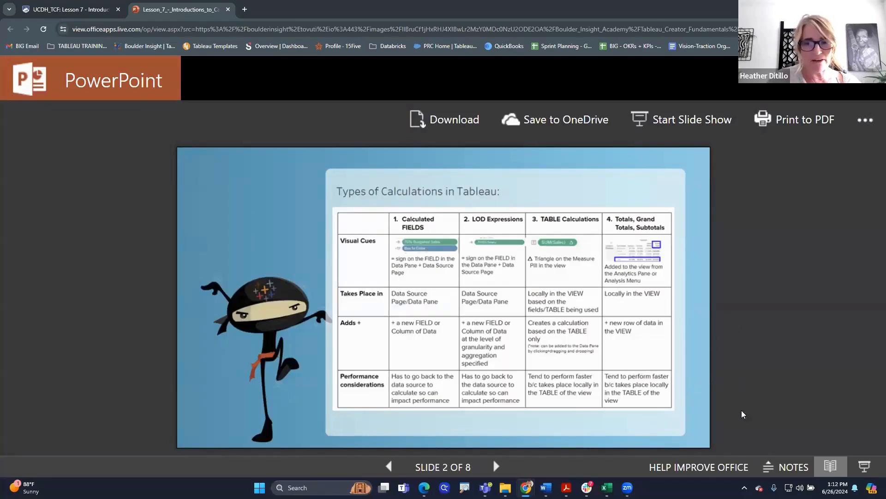
{"action": "left_click", "coordinate": [864, 466]}
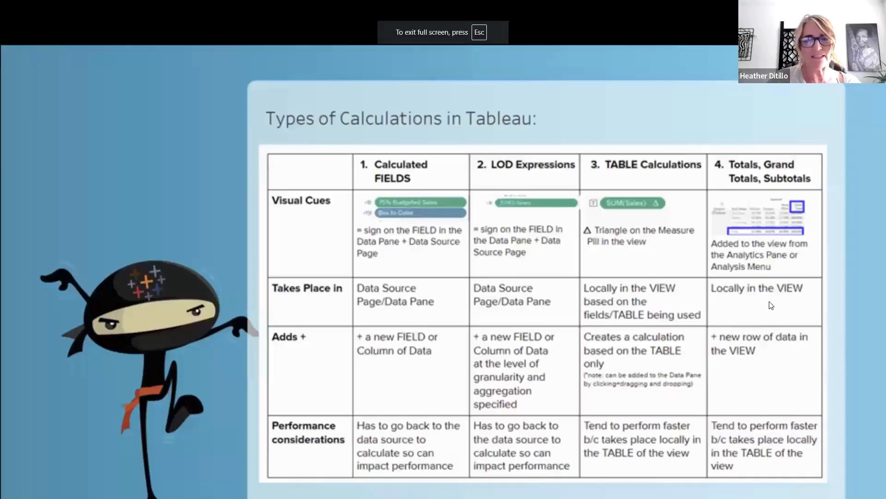
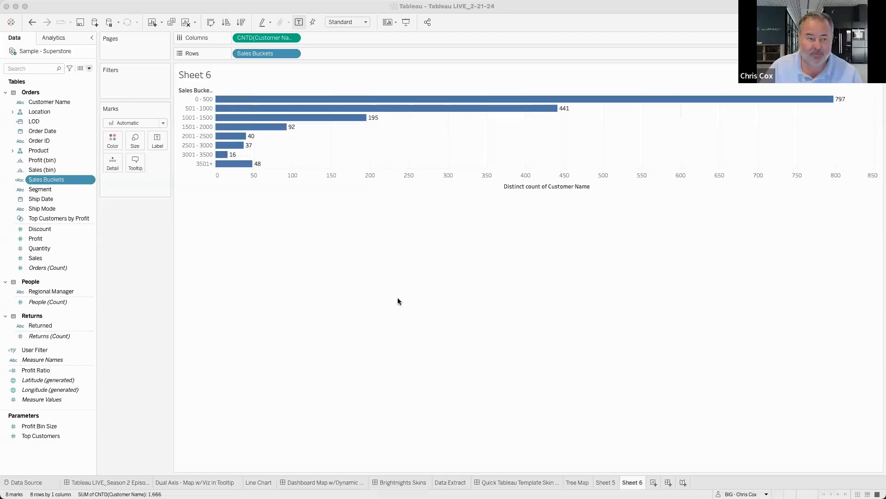
Add a new worksheet and start a new data source connection to a Microsoft Excel file
{"action": "left_click", "coordinate": [652, 482]}
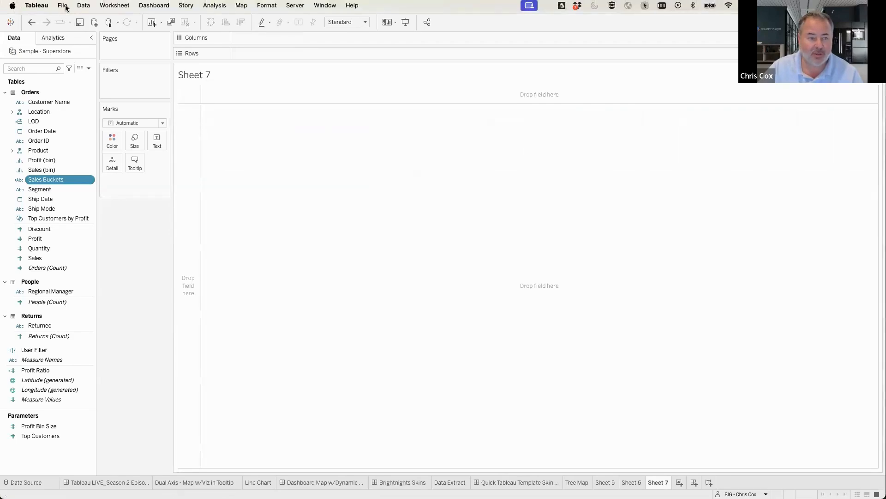
{"action": "left_click", "coordinate": [84, 5]}
{"action": "left_click", "coordinate": [89, 18]}
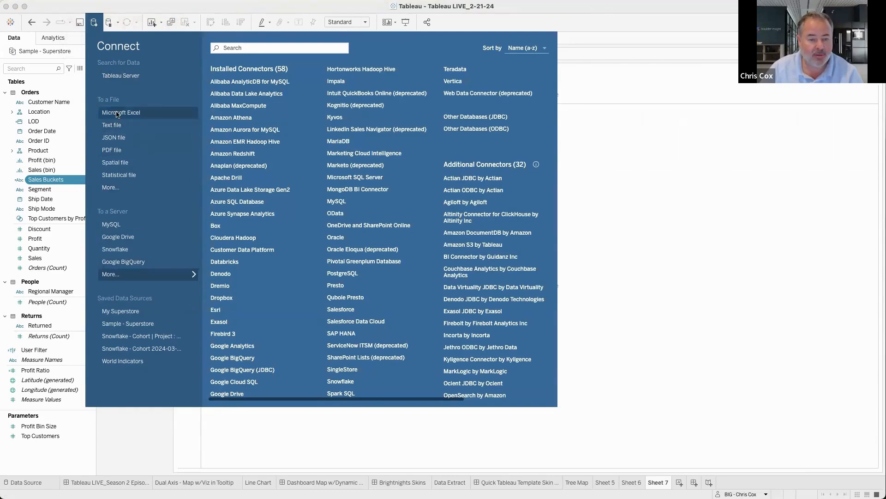
{"action": "left_click", "coordinate": [122, 115]}
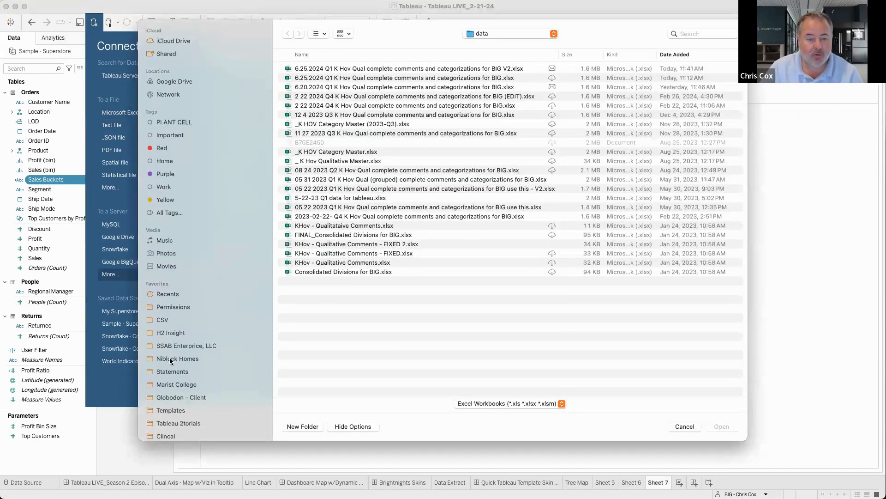
Connect to Sample - Superstore.xls from My Tableau Repository's Datasources/2023.2/en_US-US folder and add its Orders table to the data model
{"action": "scroll", "coordinate": [170, 357], "scroll_direction": "down", "scroll_amount": 10}
{"action": "left_click", "coordinate": [173, 364]}
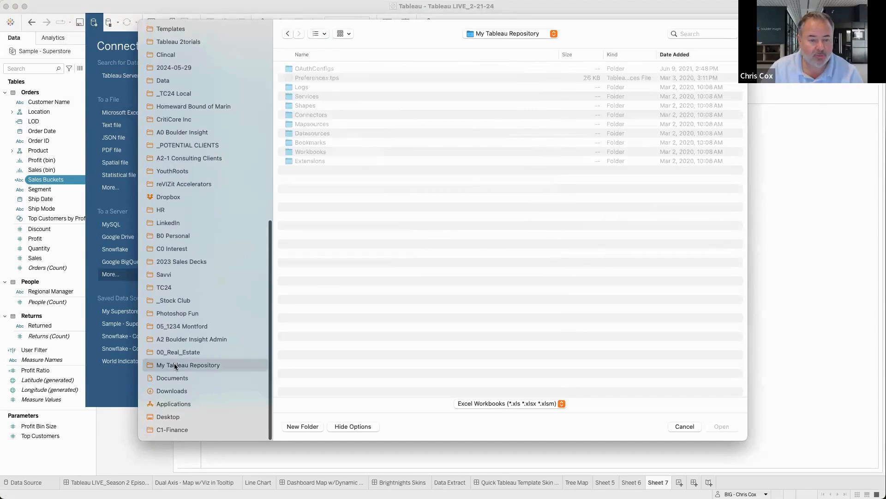
{"action": "left_click", "coordinate": [304, 133]}
{"action": "double_click", "coordinate": [304, 133]}
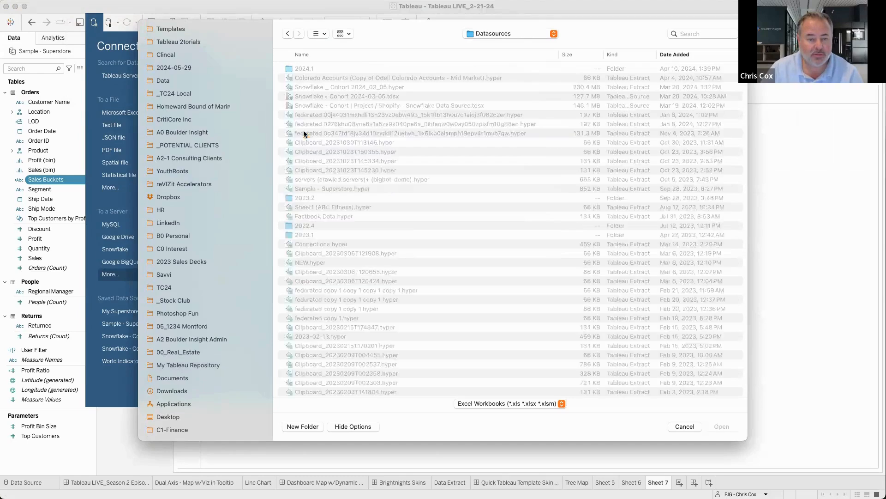
{"action": "double_click", "coordinate": [301, 198]}
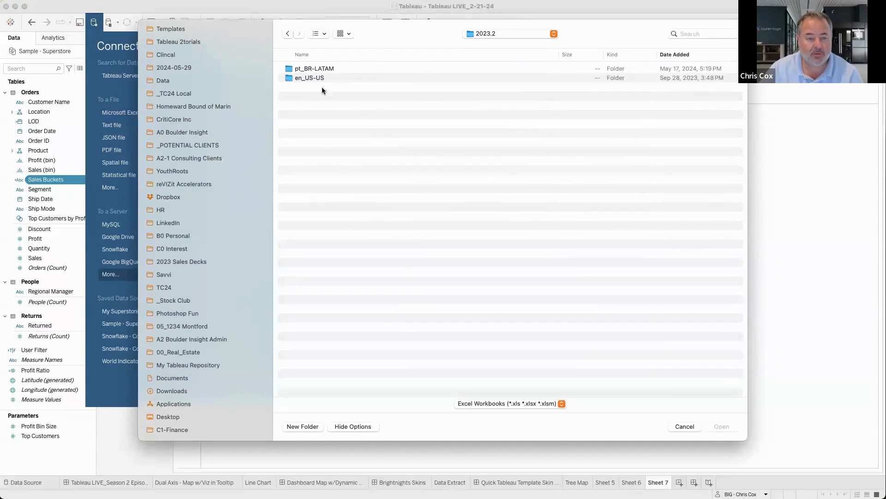
{"action": "left_click", "coordinate": [293, 78]}
{"action": "double_click", "coordinate": [293, 79]}
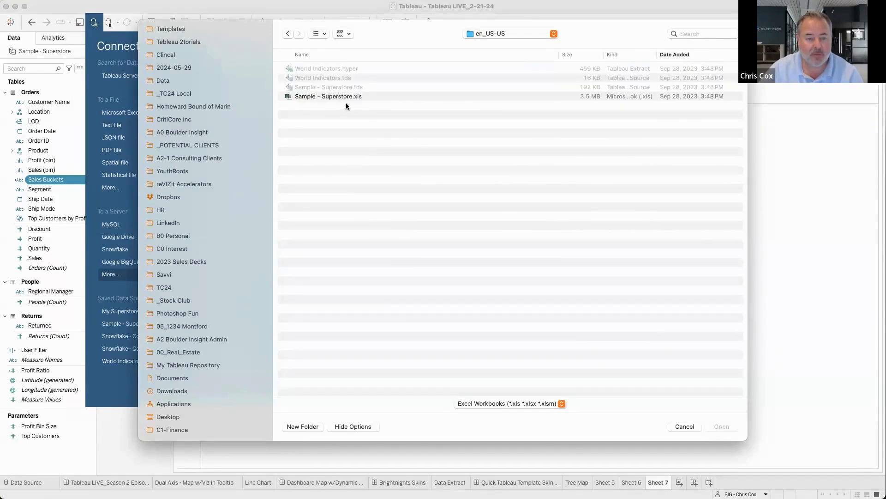
{"action": "left_click", "coordinate": [333, 96]}
{"action": "left_click", "coordinate": [719, 425]}
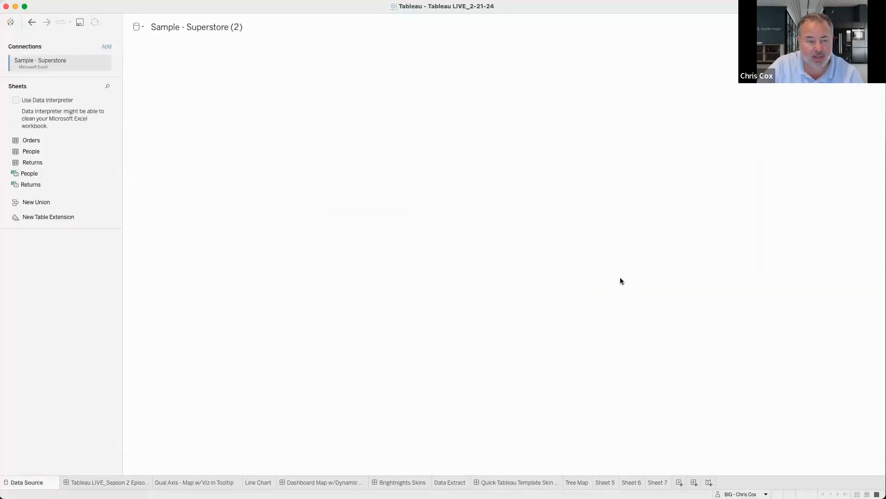
{"action": "left_click_drag", "start_coordinate": [64, 142], "coordinate": [229, 125]}
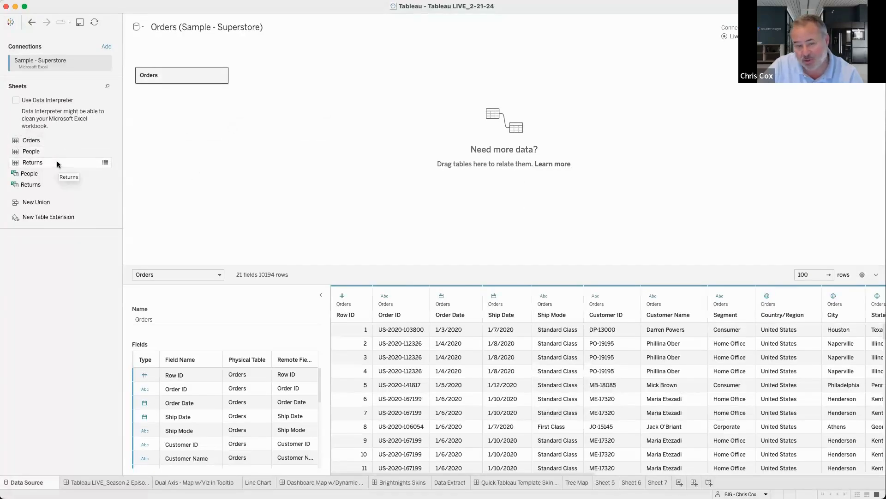
Relate the Returns table to Orders in the data model, and remove Returns again
{"action": "left_click_drag", "start_coordinate": [57, 160], "coordinate": [284, 180]}
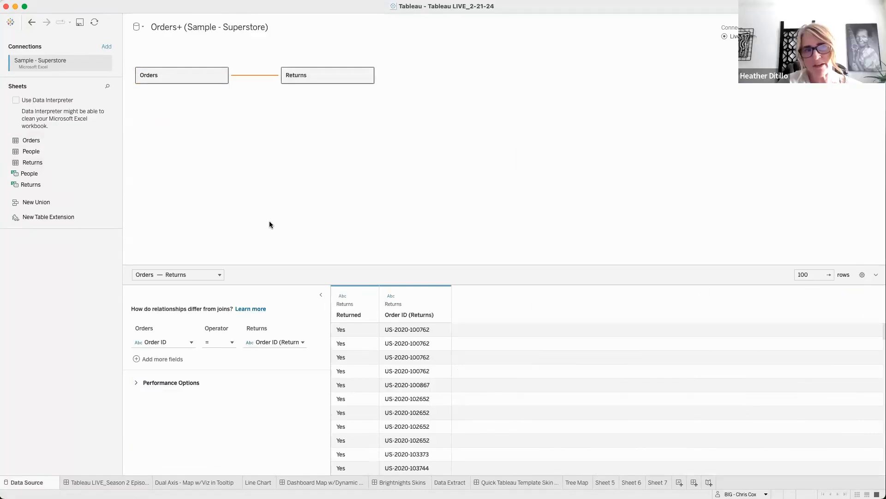
{"action": "left_click", "coordinate": [368, 76]}
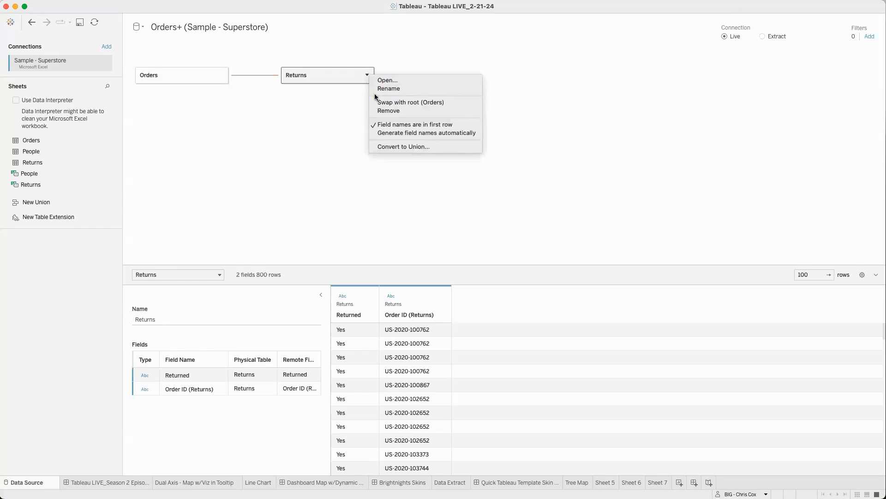
{"action": "left_click", "coordinate": [386, 113]}
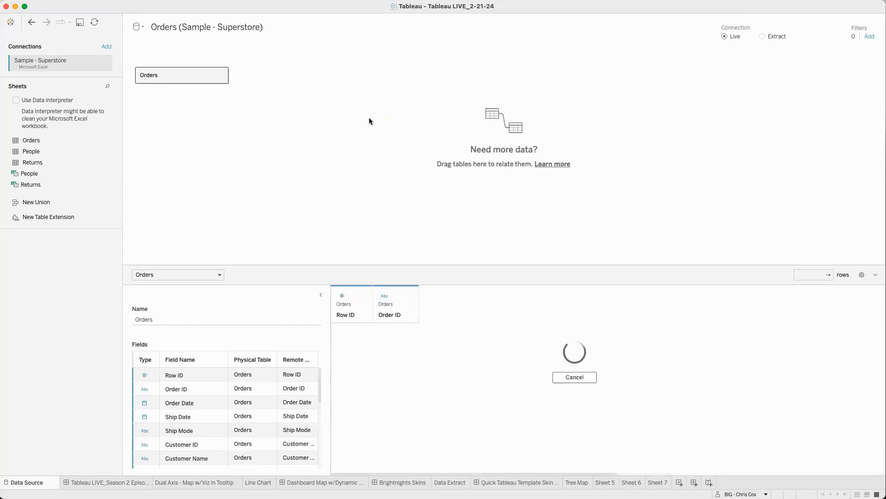
Open the Orders table's join view, join the Returns table to it, and remove Returns again
{"action": "double_click", "coordinate": [199, 77]}
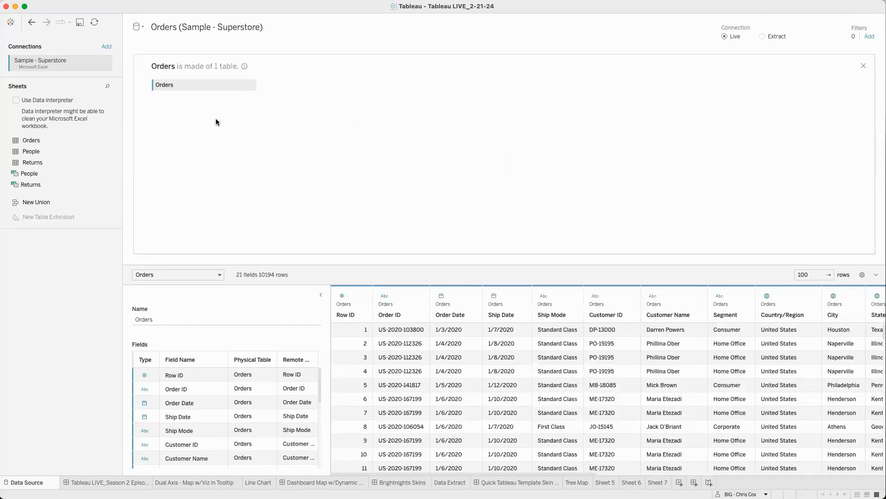
{"action": "left_click_drag", "start_coordinate": [42, 162], "coordinate": [303, 139]}
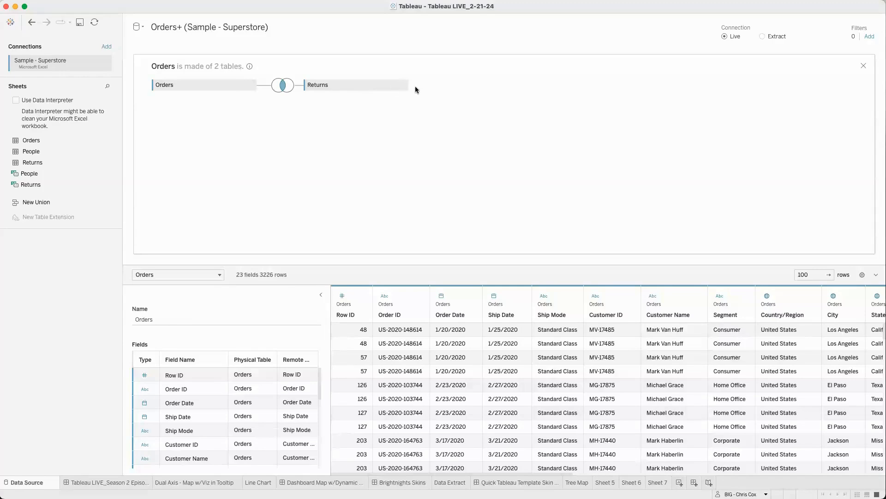
{"action": "left_click", "coordinate": [403, 86]}
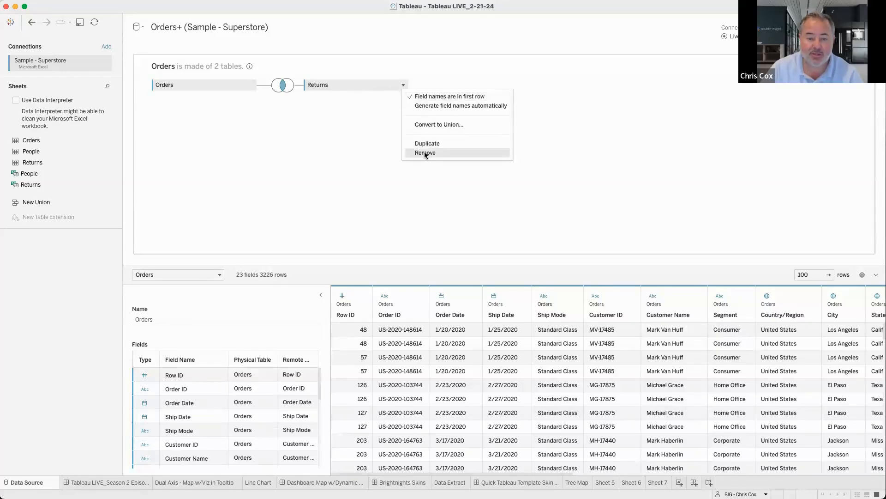
{"action": "left_click", "coordinate": [425, 153]}
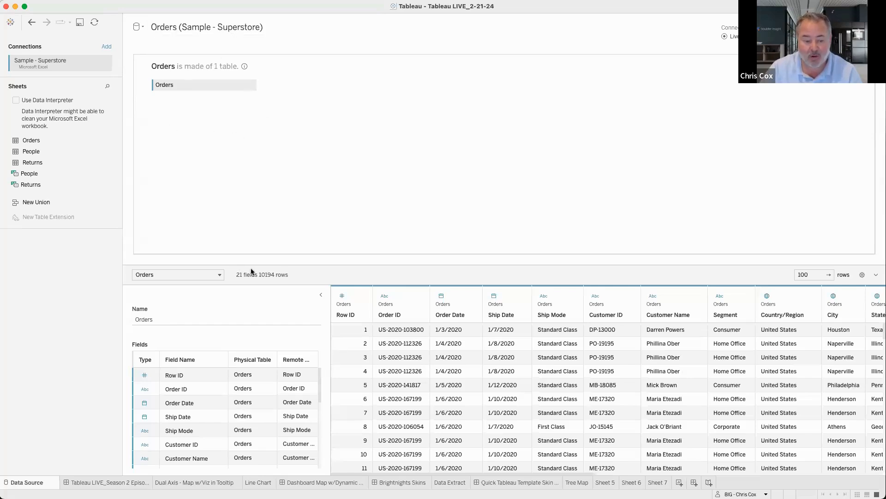
Add another new worksheet and duplicate the Orders (Sample - Superstore) data source
{"action": "left_click", "coordinate": [679, 482]}
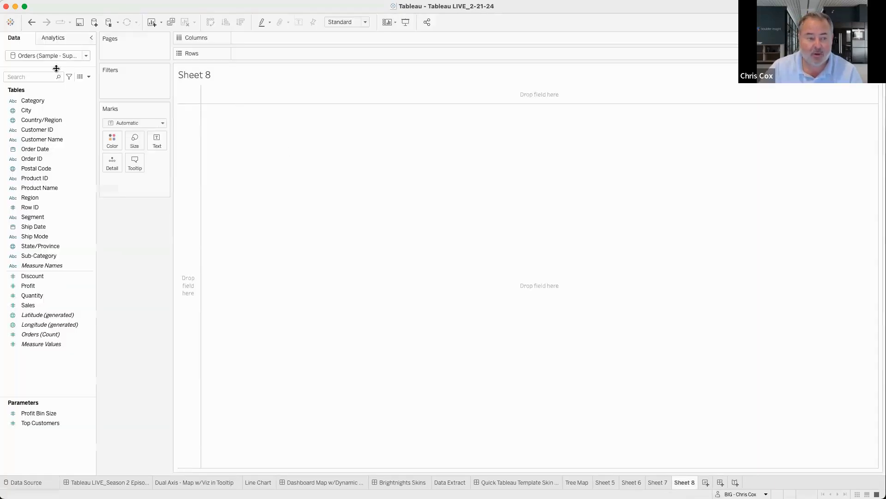
{"action": "right_click", "coordinate": [60, 54]}
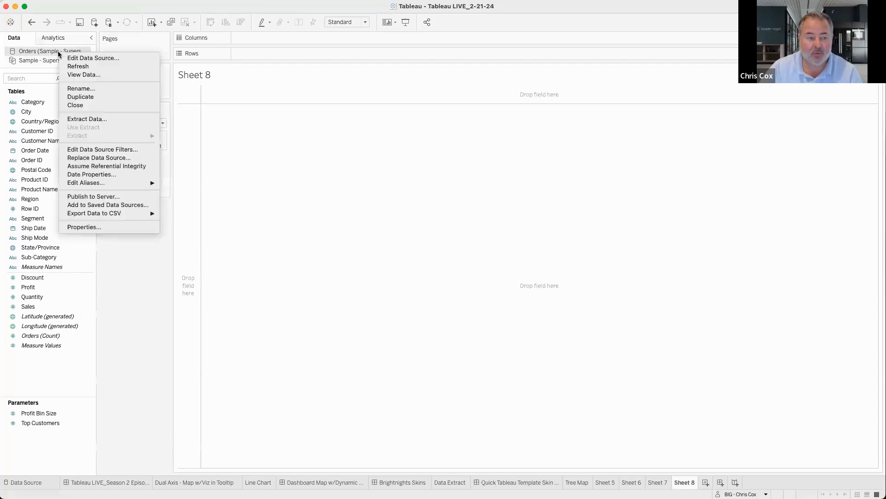
{"action": "left_click", "coordinate": [76, 95]}
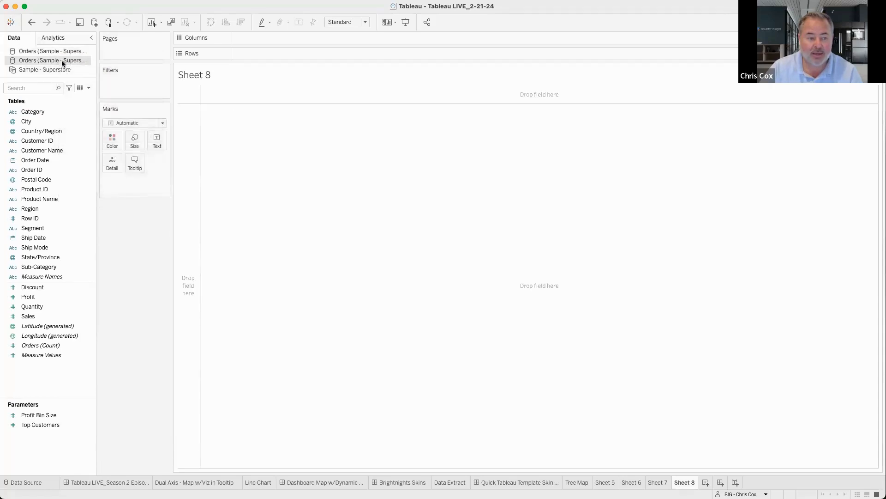
Edit the duplicated Orders data source and replace its Orders table with the Returns table
{"action": "right_click", "coordinate": [62, 60]}
{"action": "left_click", "coordinate": [79, 67]}
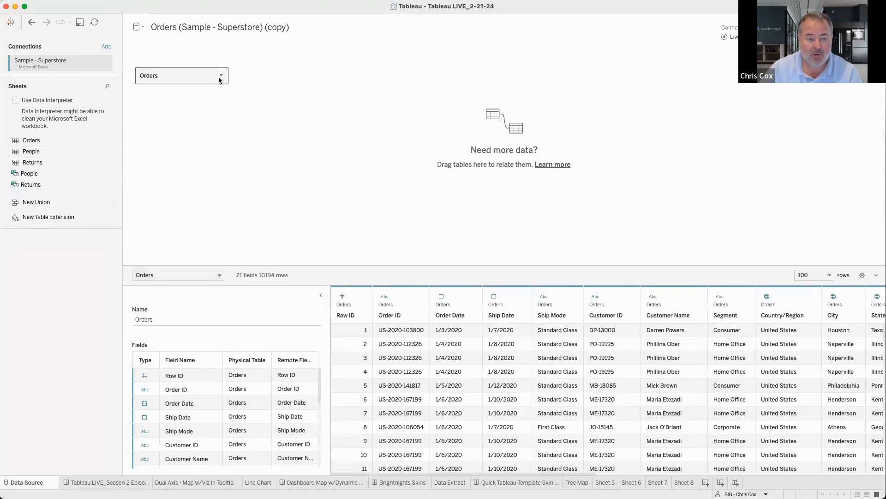
{"action": "left_click", "coordinate": [221, 76]}
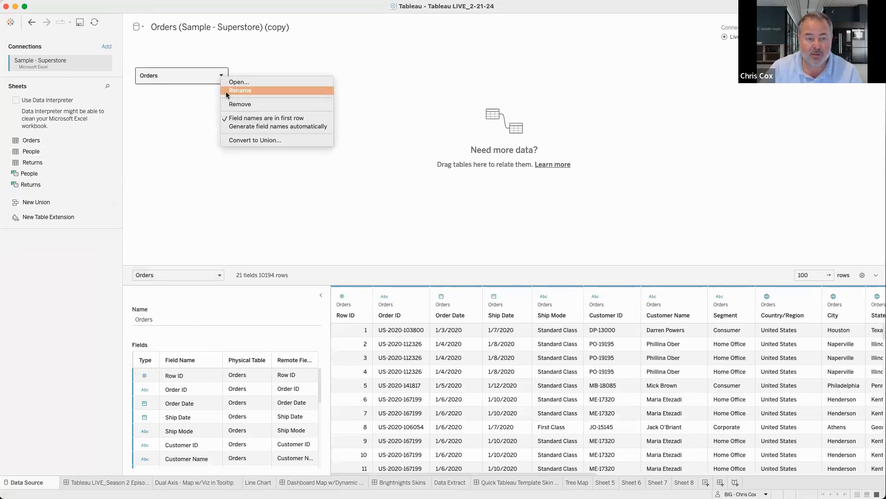
{"action": "left_click", "coordinate": [247, 104]}
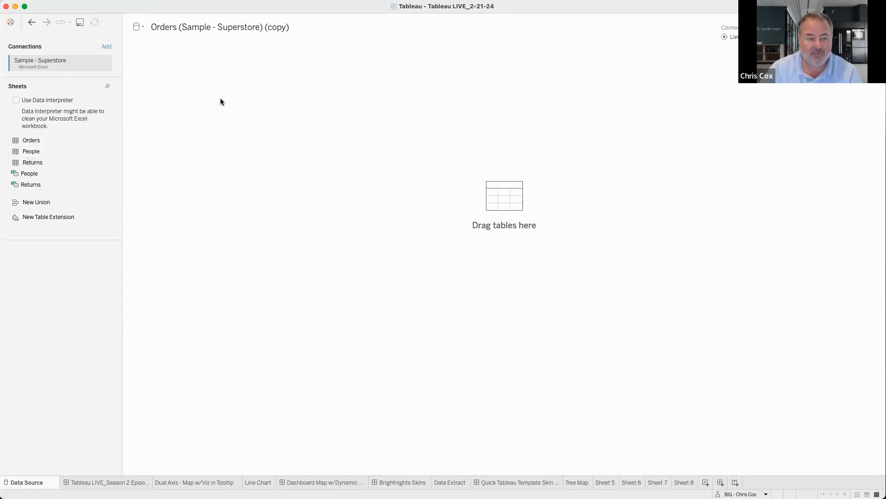
Rename the copied data source as Returns
{"action": "left_click", "coordinate": [186, 28]}
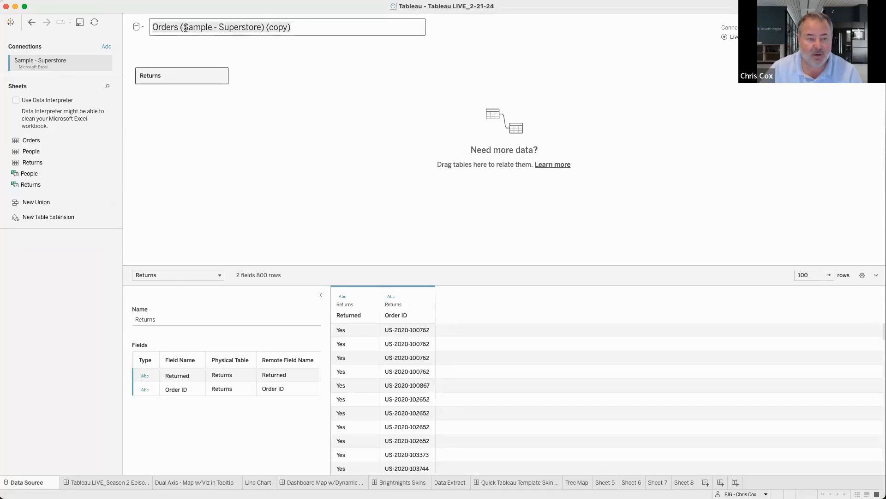
{"action": "type", "text": "Returns"}
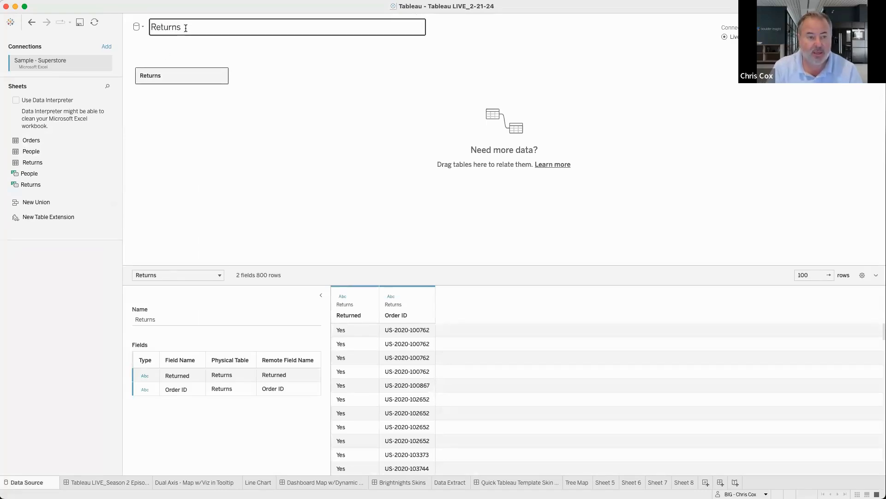
{"action": "key", "text": "Return"}
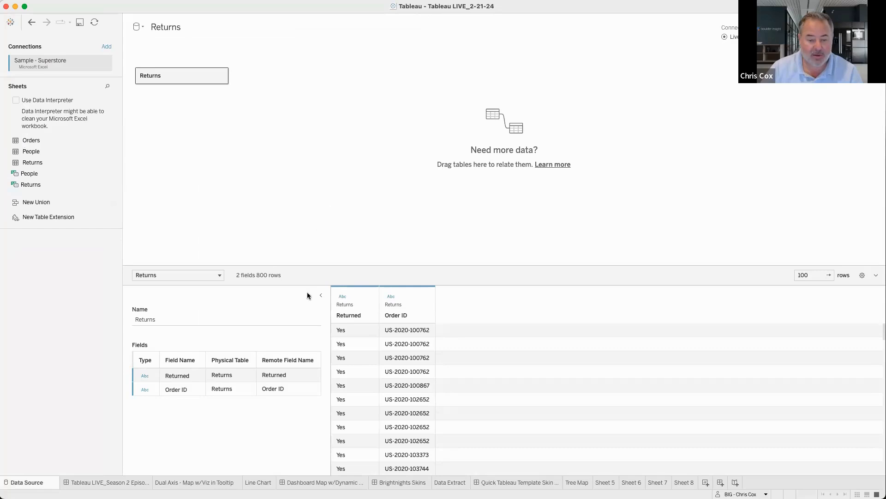
Create a new dashboard and open its fixed-size settings
{"action": "left_click", "coordinate": [685, 482]}
{"action": "left_click", "coordinate": [721, 483]}
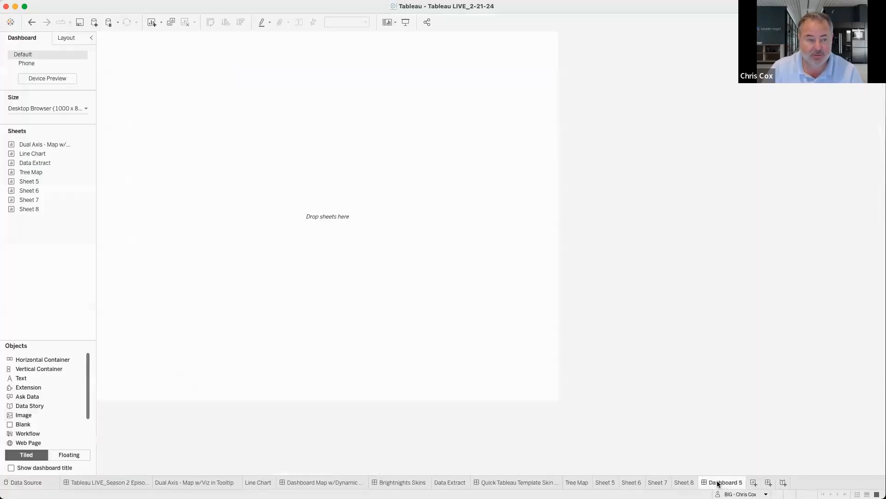
{"action": "left_click", "coordinate": [52, 109]}
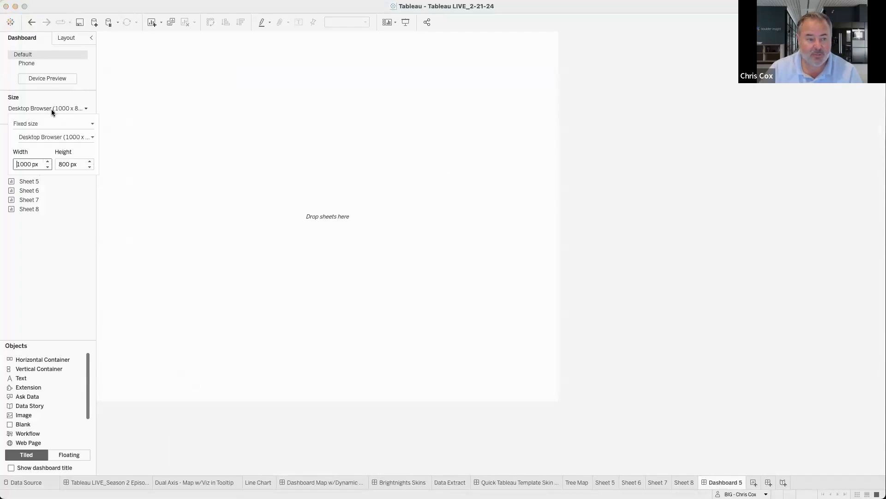
{"action": "left_click", "coordinate": [56, 134]}
List the Returns source's Order ID as rows on Sheet 8 and rename the worksheet Returns
{"action": "left_click", "coordinate": [684, 482]}
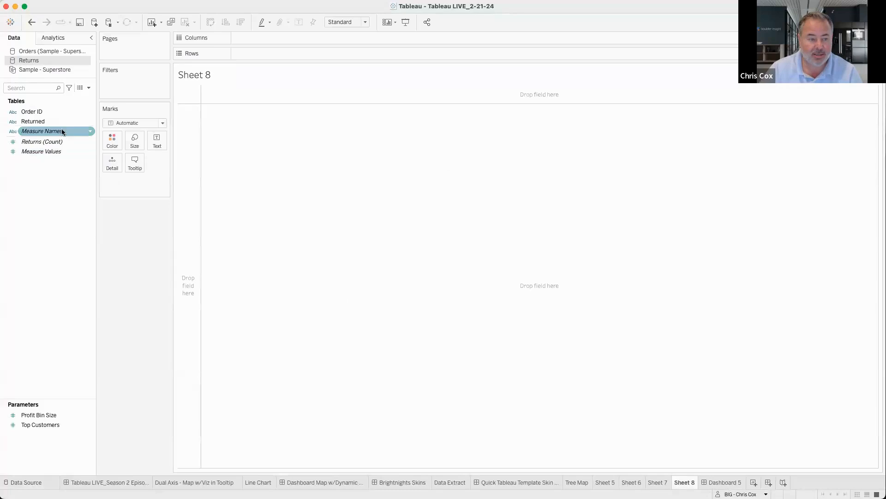
{"action": "left_click_drag", "start_coordinate": [55, 113], "coordinate": [293, 55]}
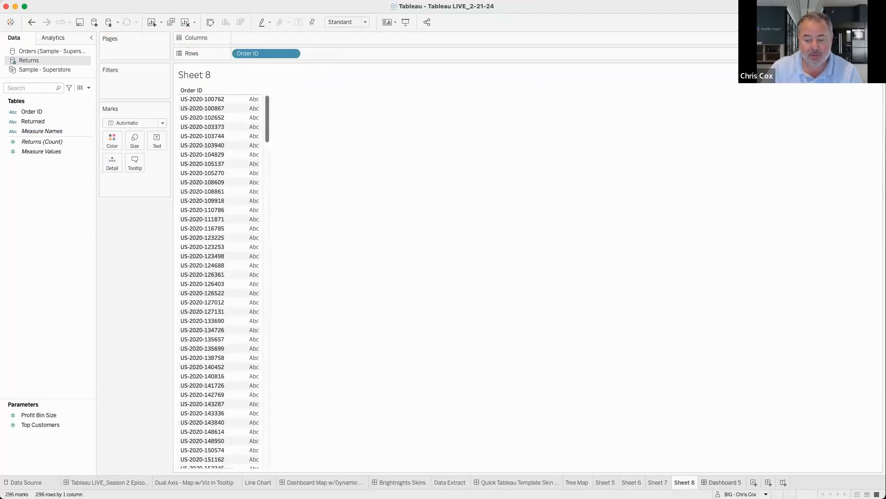
{"action": "right_click", "coordinate": [681, 485]}
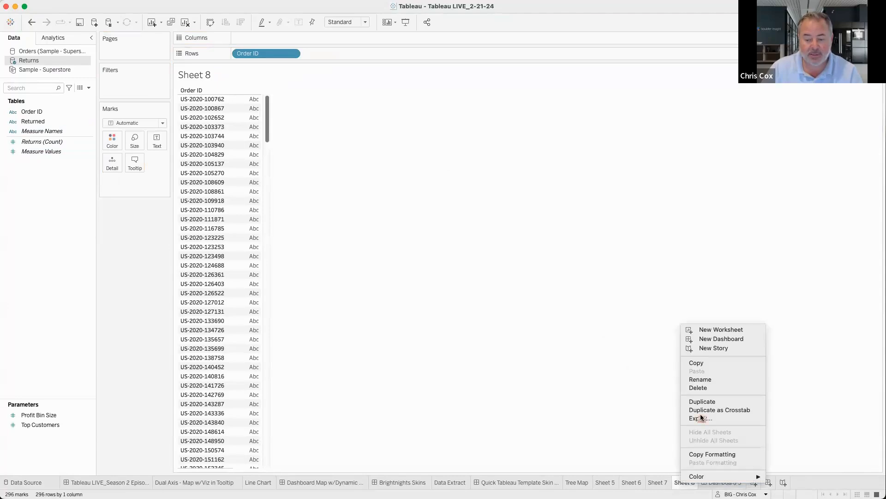
{"action": "left_click", "coordinate": [703, 386]}
{"action": "type", "text": "Returns"}
{"action": "key", "text": "Return"}
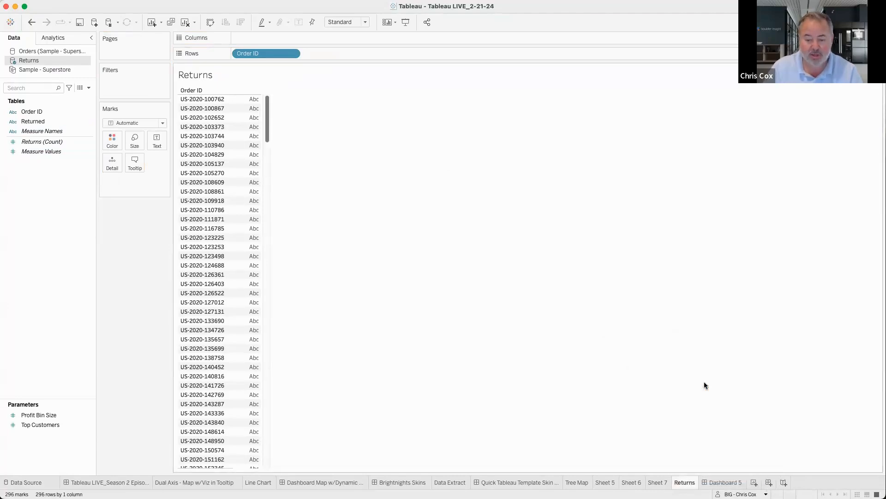
Duplicate the Returns worksheet and replace its rows with Order ID from the Orders data source, adding all members
{"action": "right_click", "coordinate": [688, 484]}
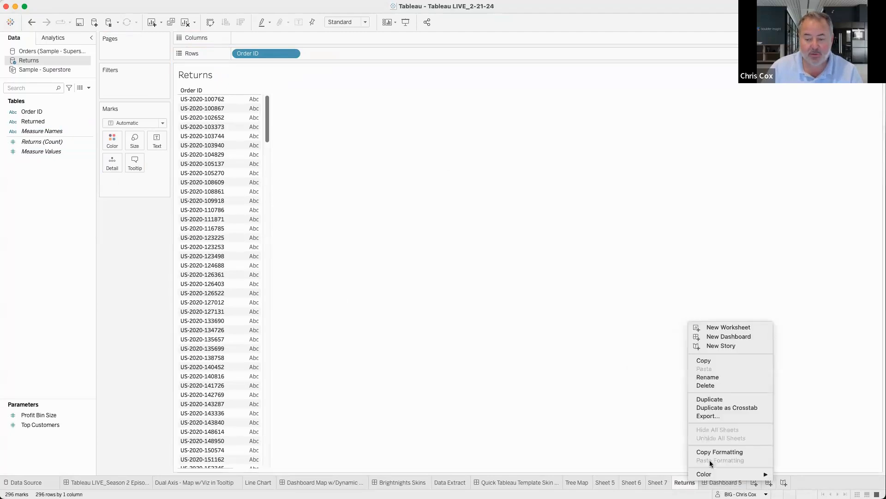
{"action": "left_click", "coordinate": [713, 401]}
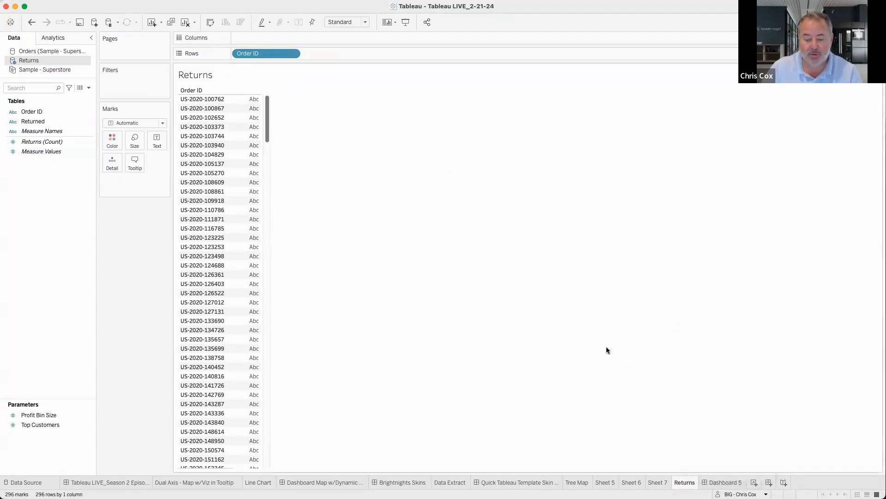
{"action": "left_click", "coordinate": [44, 52]}
{"action": "left_click", "coordinate": [29, 88]}
{"action": "type", "text": "Ord"}
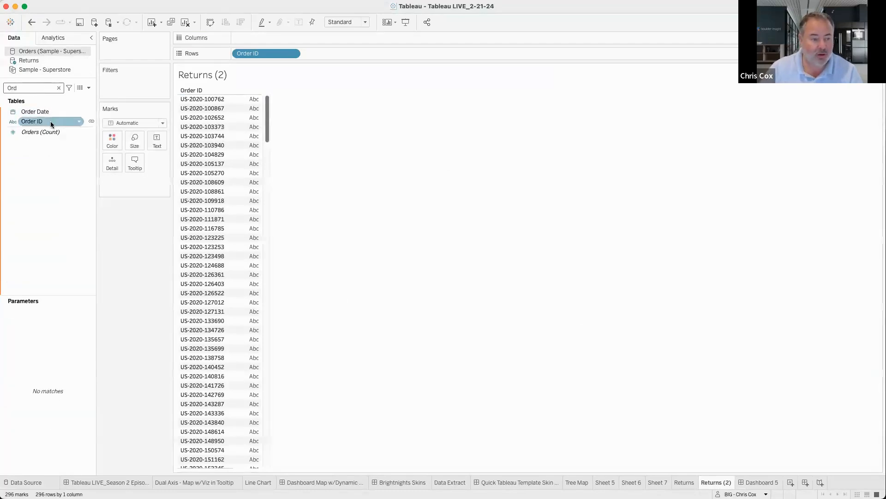
{"action": "left_click_drag", "start_coordinate": [51, 121], "coordinate": [191, 6]}
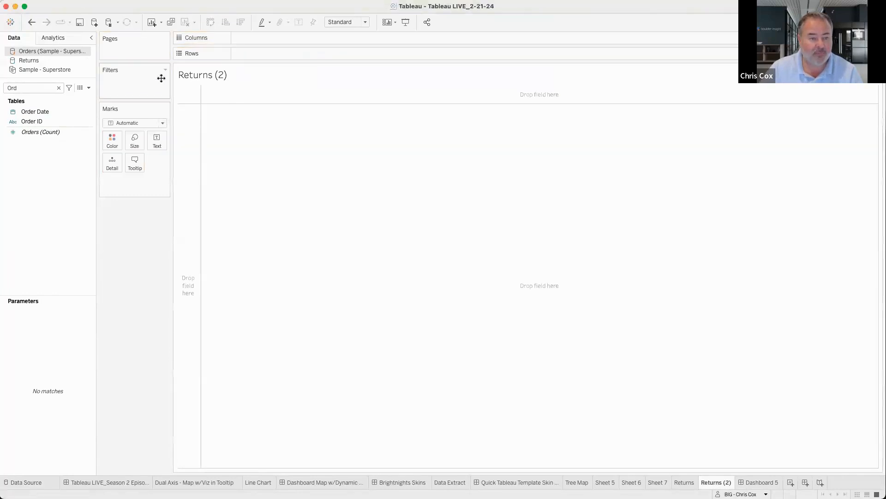
{"action": "left_click_drag", "start_coordinate": [47, 118], "coordinate": [323, 53]}
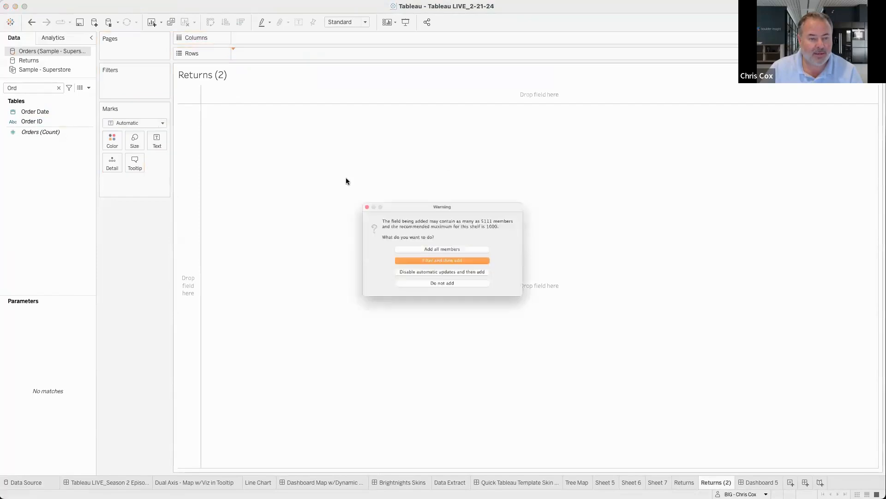
{"action": "left_click", "coordinate": [458, 248]}
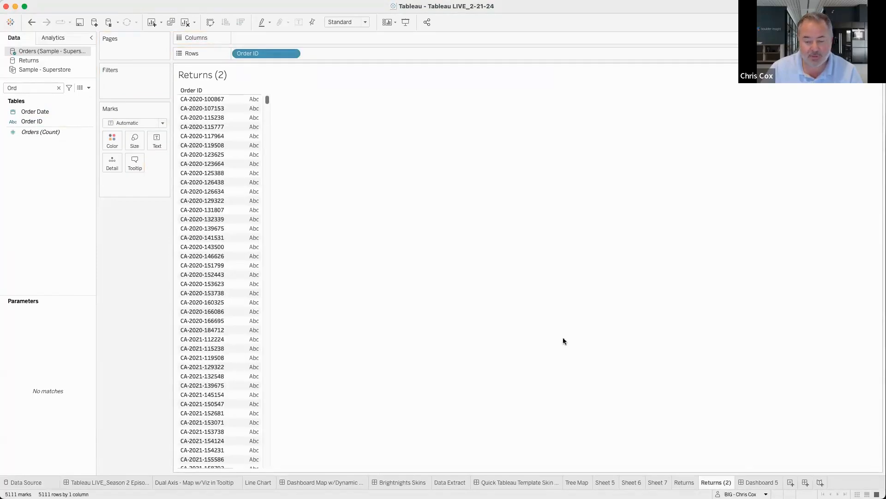
Rename the duplicated Returns (2) worksheet as Orders
{"action": "right_click", "coordinate": [717, 483]}
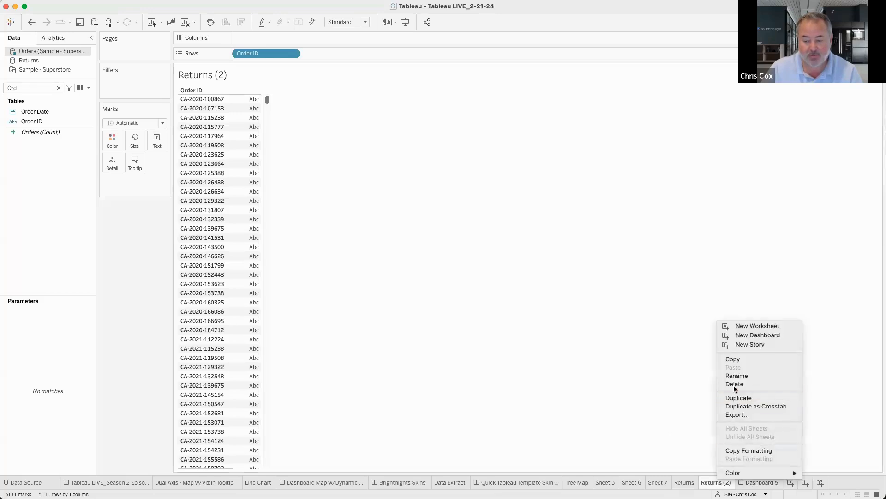
{"action": "left_click", "coordinate": [736, 375]}
{"action": "type", "text": "Order"}
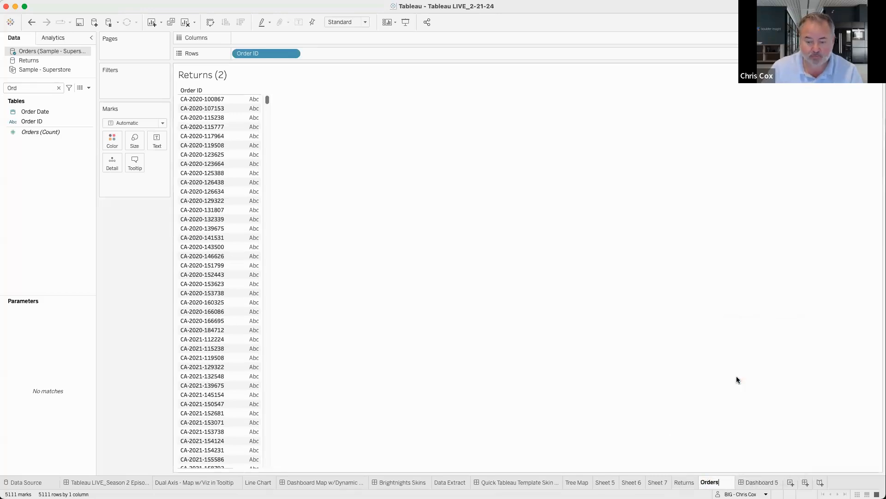
{"action": "type", "text": "s"}
{"action": "key", "text": "Return"}
Place the Returns and Orders worksheets side by side on Dashboard 5, with Returns first
{"action": "left_click", "coordinate": [759, 482]}
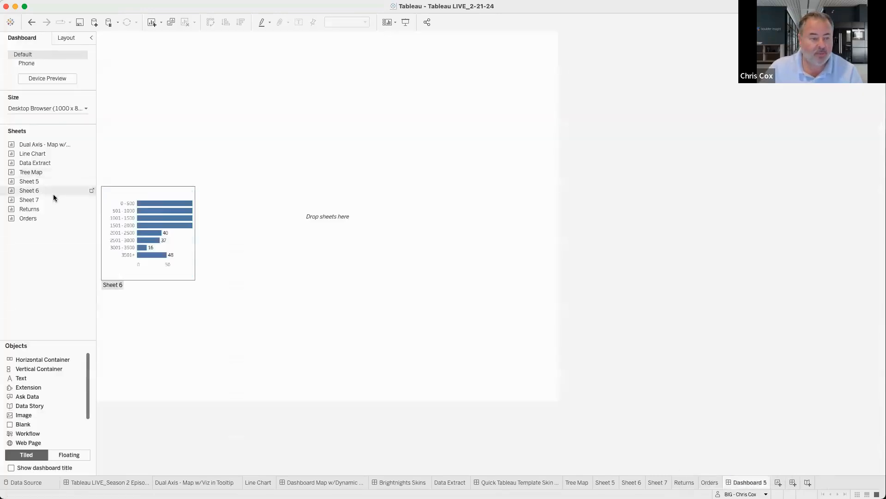
{"action": "left_click_drag", "start_coordinate": [45, 208], "coordinate": [198, 188]}
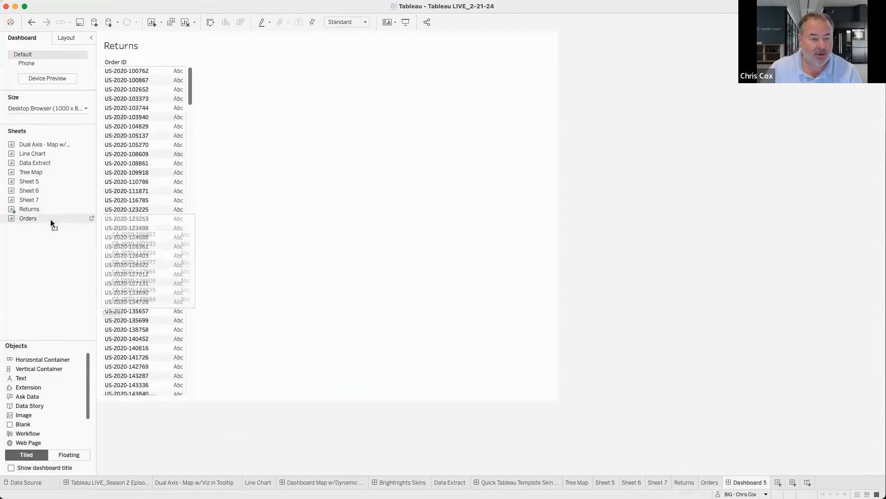
{"action": "left_click_drag", "start_coordinate": [51, 219], "coordinate": [409, 196]}
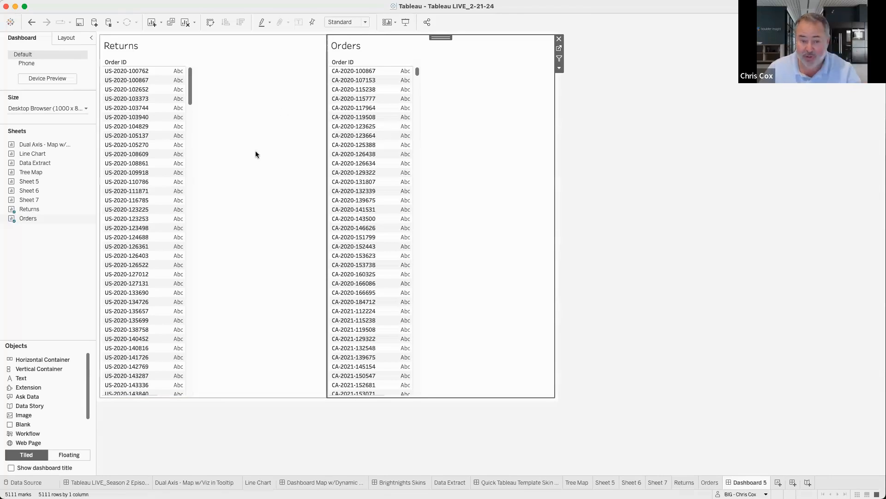
Compare the order IDs at the start of the Returns and Orders lists on the dashboard
{"action": "left_click", "coordinate": [124, 79]}
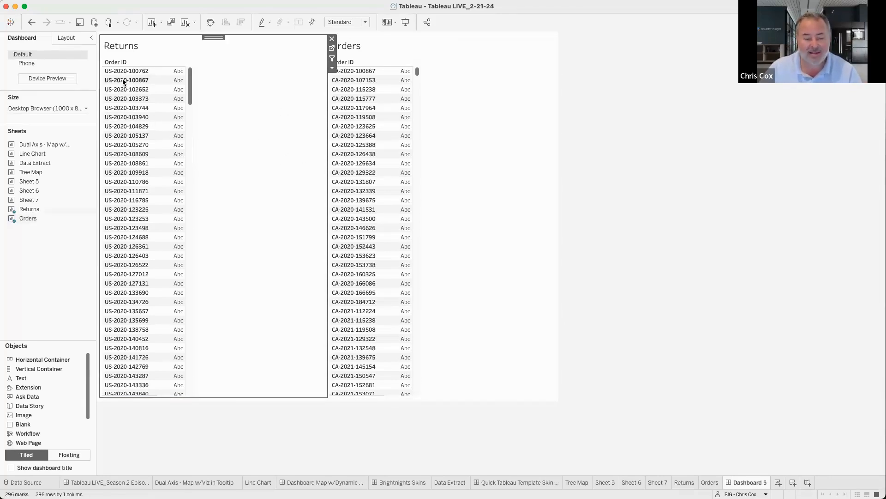
{"action": "left_click", "coordinate": [347, 81]}
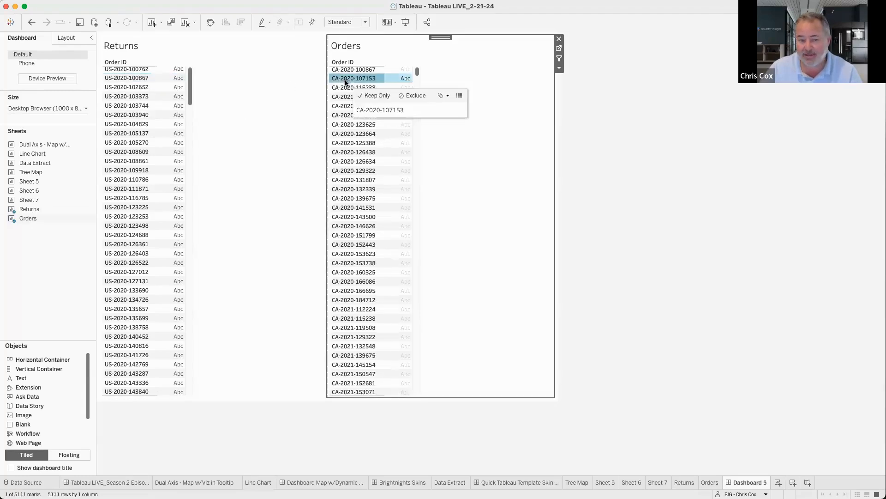
{"action": "left_click", "coordinate": [266, 120]}
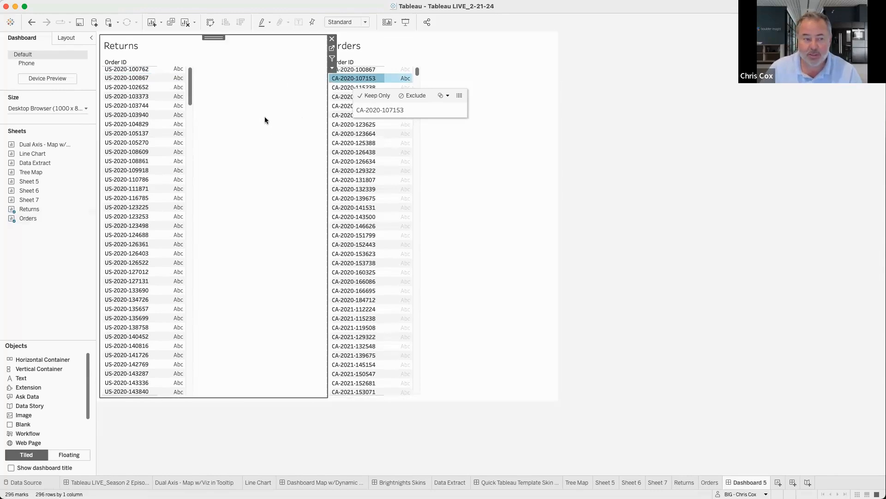
Go to the Returns worksheet, edit the Orders (Sample - Superstore) data source and open its Orders table for joins
{"action": "left_click", "coordinate": [331, 48]}
{"action": "right_click", "coordinate": [67, 60]}
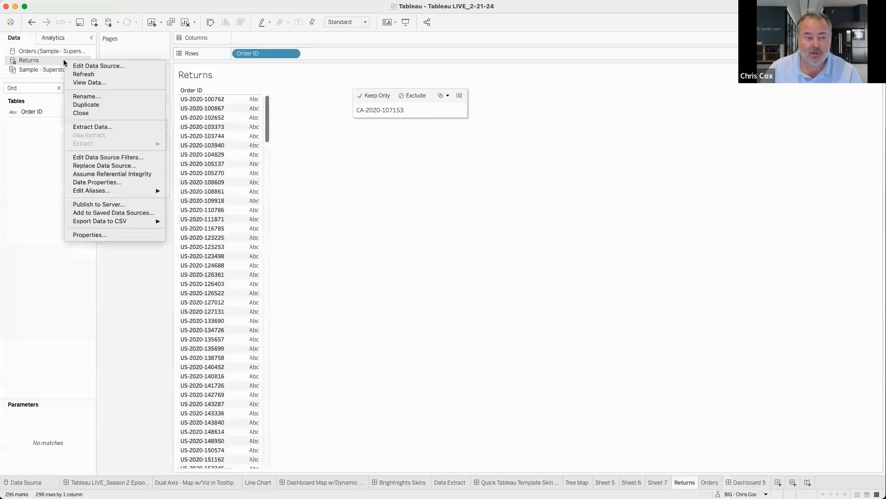
{"action": "left_click", "coordinate": [60, 50]}
{"action": "right_click", "coordinate": [64, 50]}
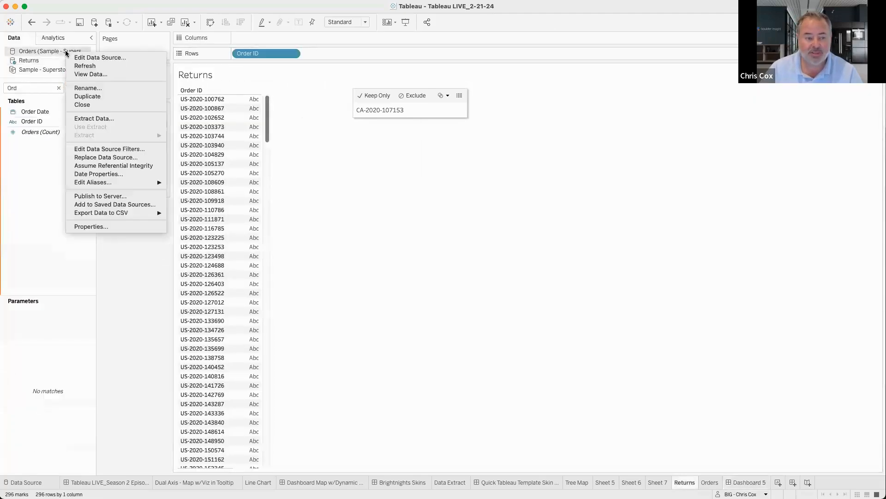
{"action": "left_click", "coordinate": [90, 59]}
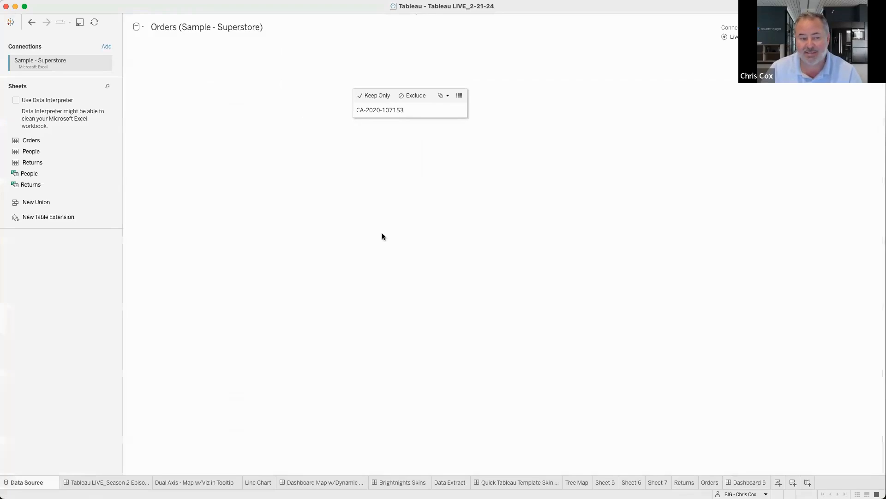
{"action": "double_click", "coordinate": [180, 82]}
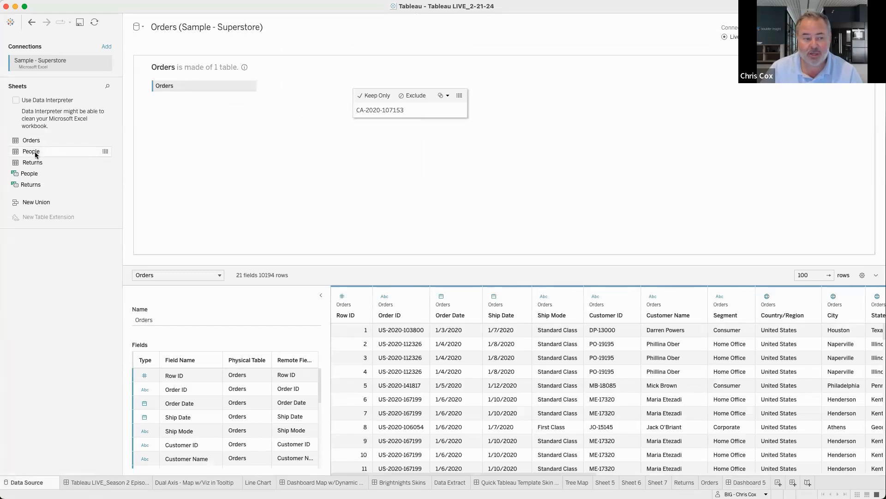
Add the Returns table to the Orders table and set their join type to Left
{"action": "left_click_drag", "start_coordinate": [37, 163], "coordinate": [291, 144]}
{"action": "left_click", "coordinate": [285, 87]}
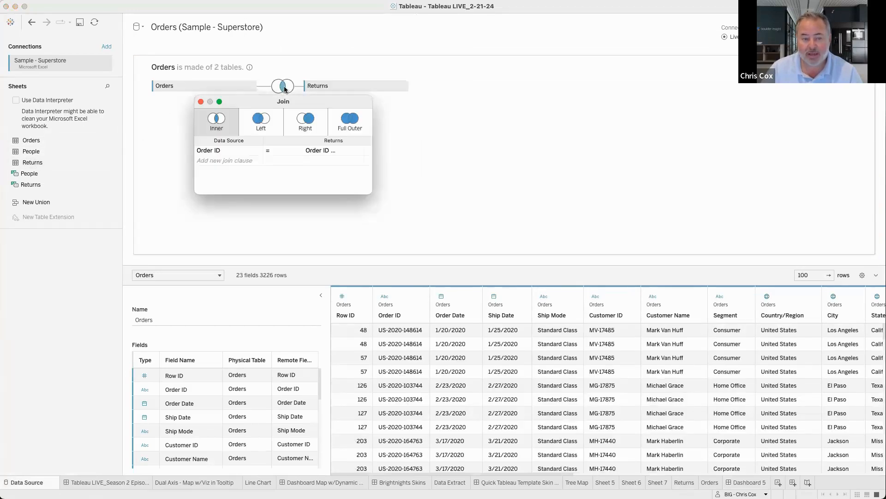
{"action": "left_click", "coordinate": [259, 122]}
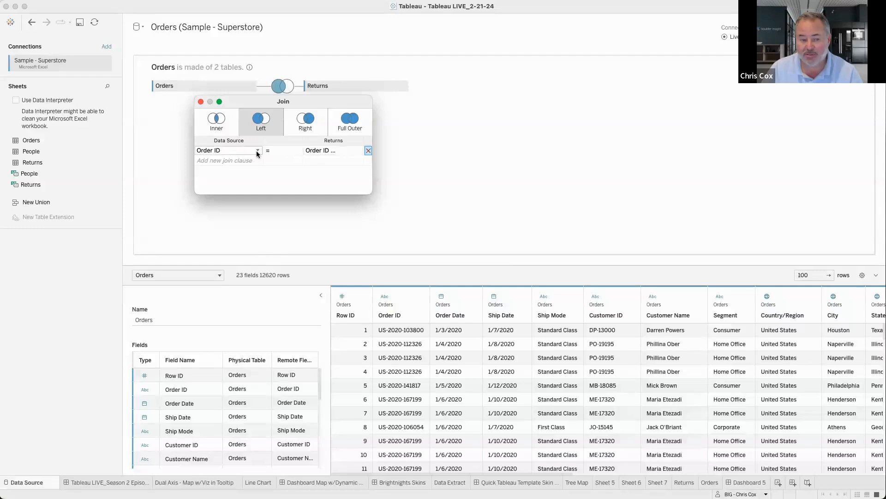
Replace the Orders side of the join clause with the join calculation str([Order ID])
{"action": "left_click", "coordinate": [237, 150]}
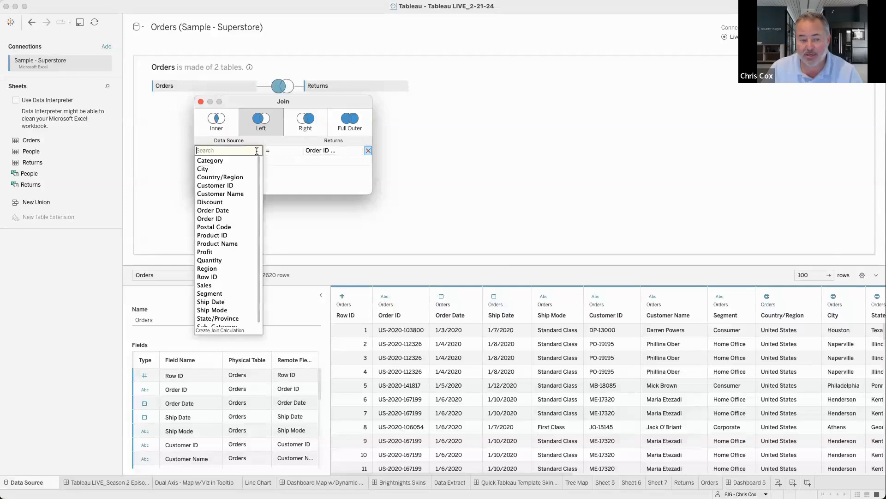
{"action": "left_click", "coordinate": [232, 330]}
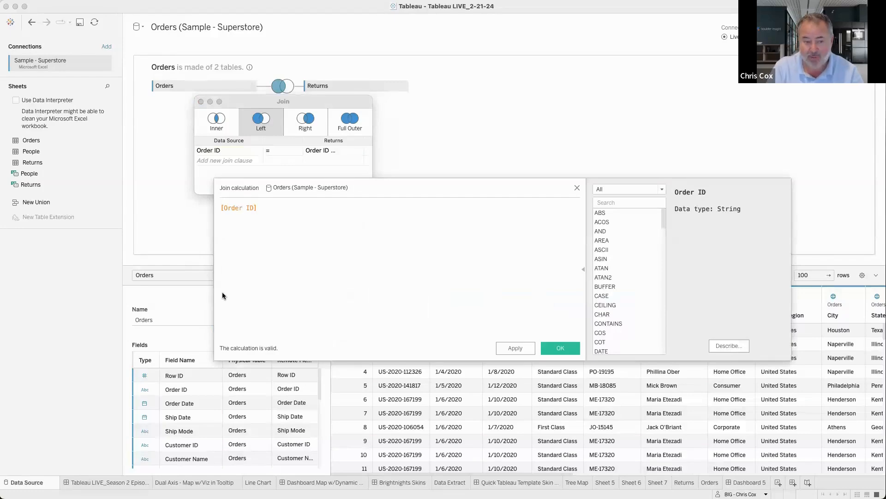
{"action": "type", "text": "str("}
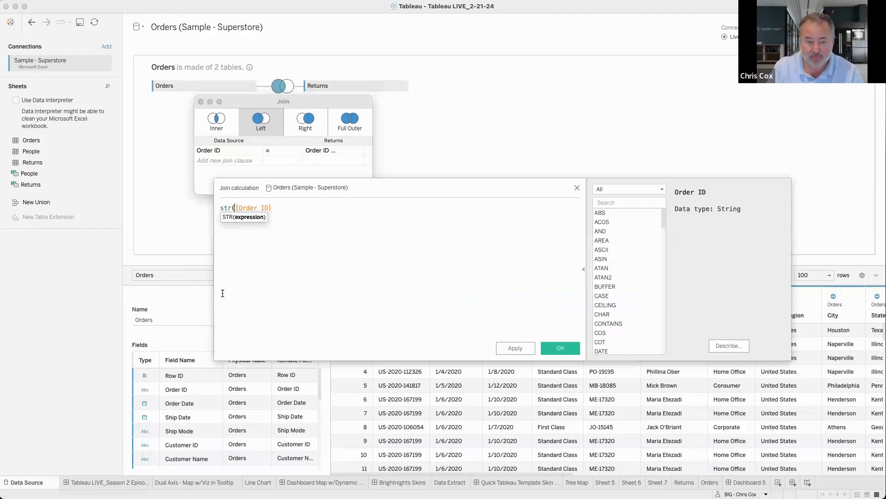
{"action": "type", "text": ")"}
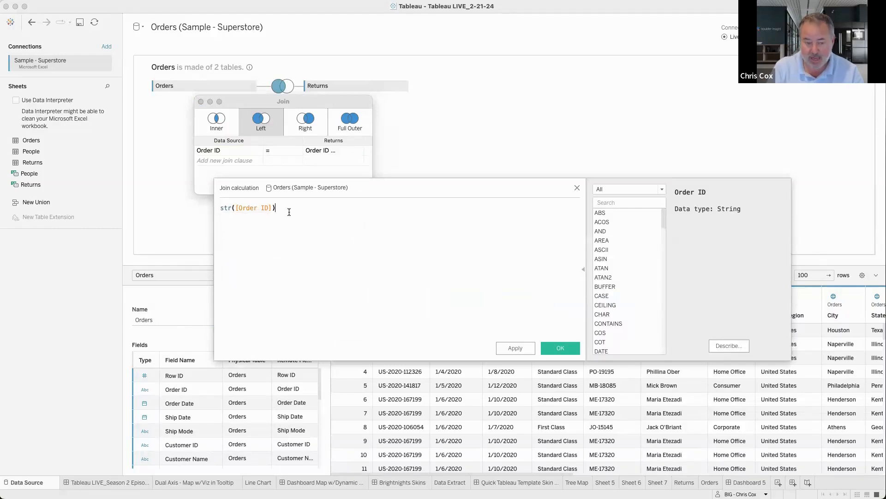
{"action": "left_click", "coordinate": [561, 349]}
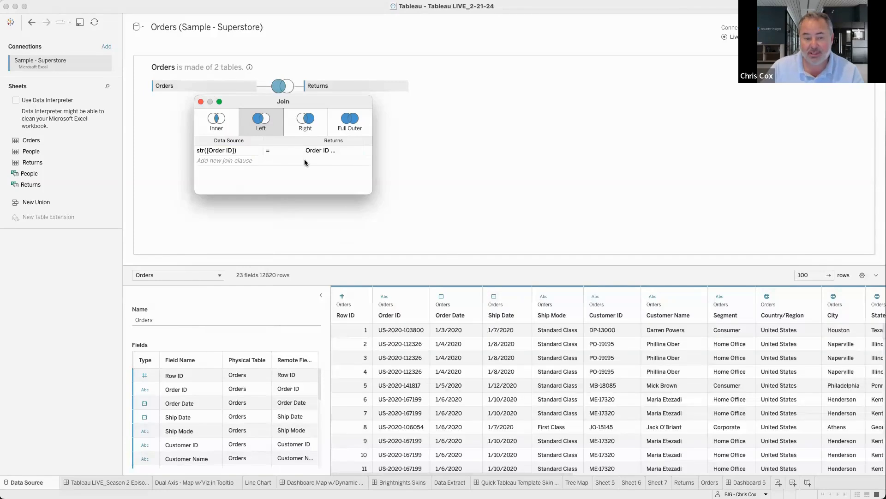
Create a join calculation for the Returns side of the clause as str([Order ID (Returns)])
{"action": "left_click", "coordinate": [338, 150]}
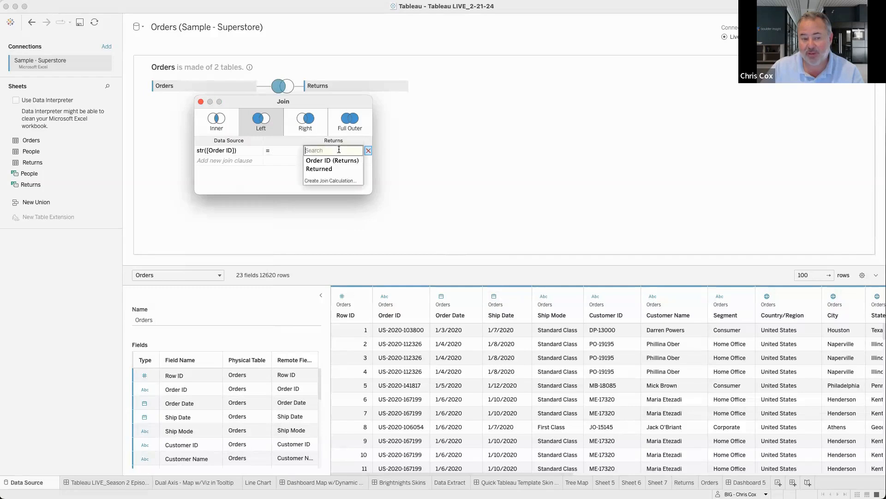
{"action": "left_click", "coordinate": [330, 181]}
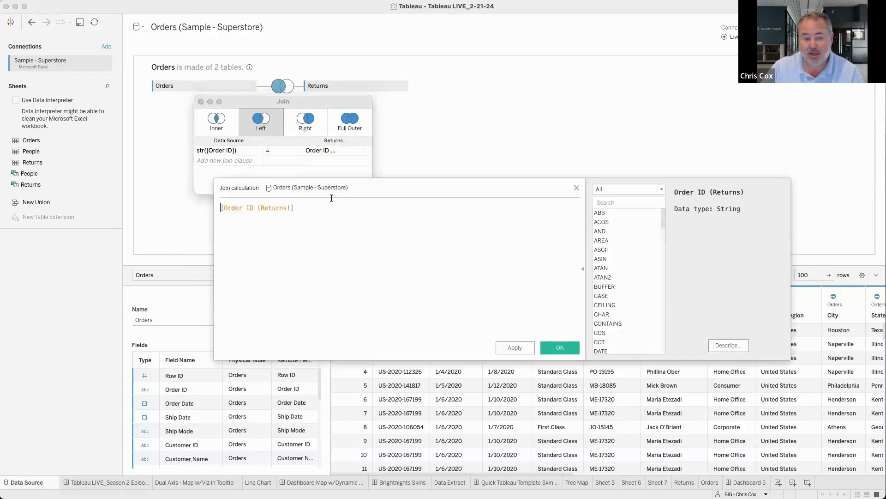
{"action": "left_click", "coordinate": [221, 208]}
{"action": "type", "text": "str"}
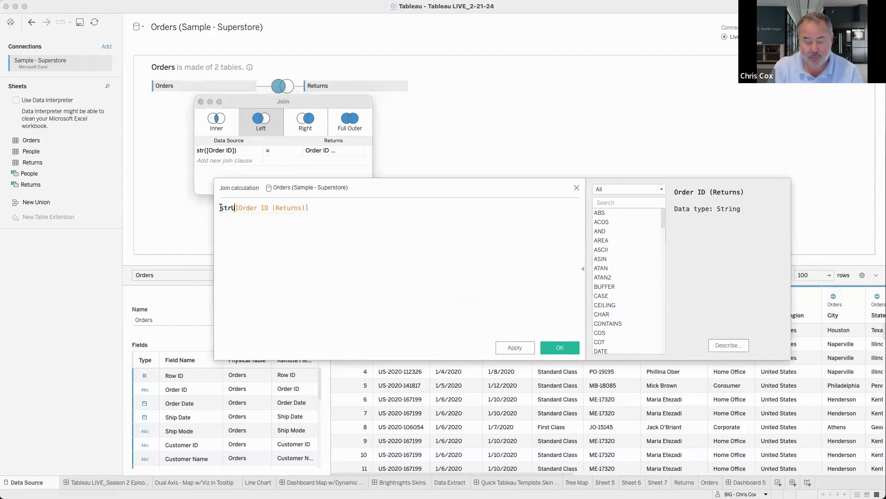
{"action": "type", "text": "("}
{"action": "left_click", "coordinate": [327, 210]}
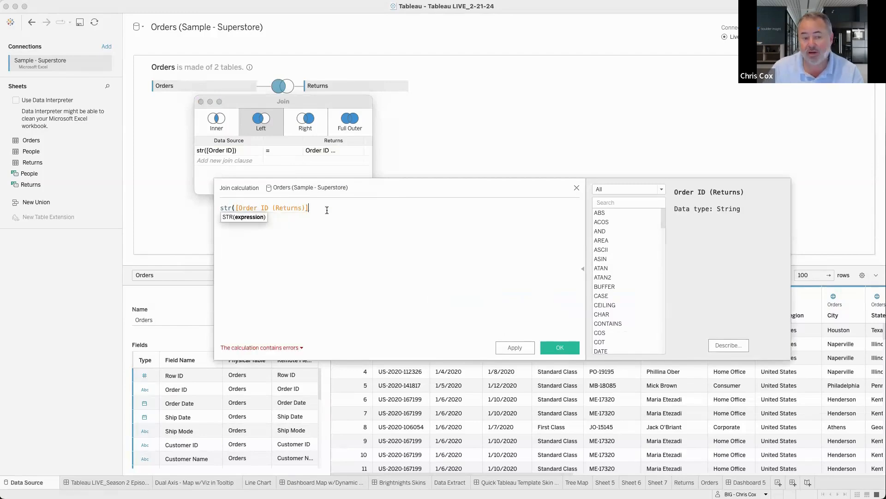
{"action": "type", "text": ")"}
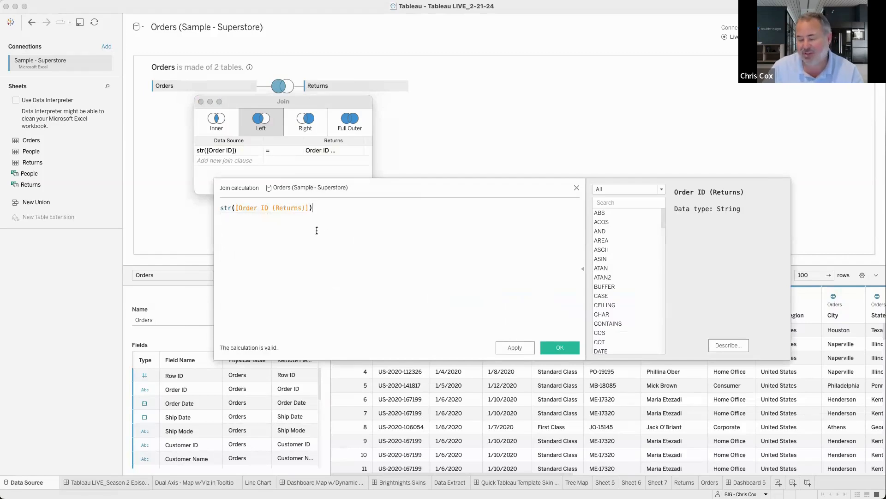
Wrap the Returns field in a trim function, save it as str(trim([Order ID (Returns)])), and enlarge the Join window
{"action": "left_click", "coordinate": [234, 208]}
{"action": "type", "text": "trim"}
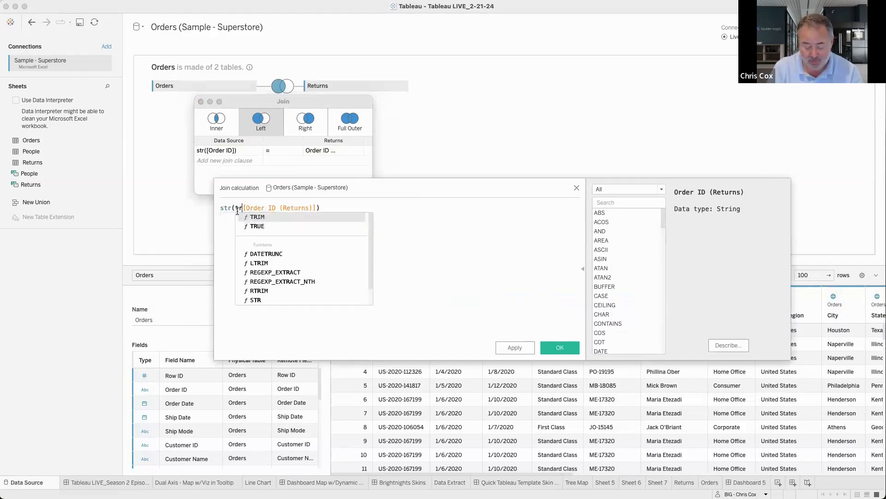
{"action": "type", "text": "("}
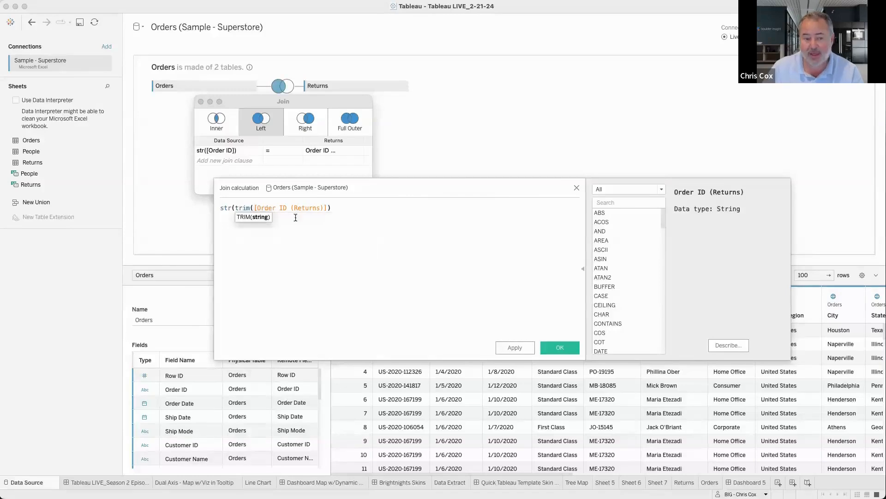
{"action": "left_click", "coordinate": [338, 208]}
{"action": "type", "text": ")"}
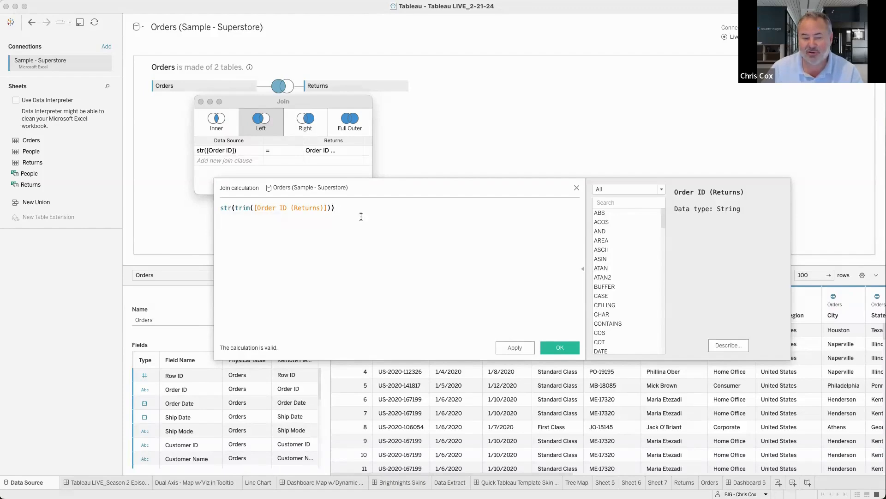
{"action": "left_click", "coordinate": [558, 346]}
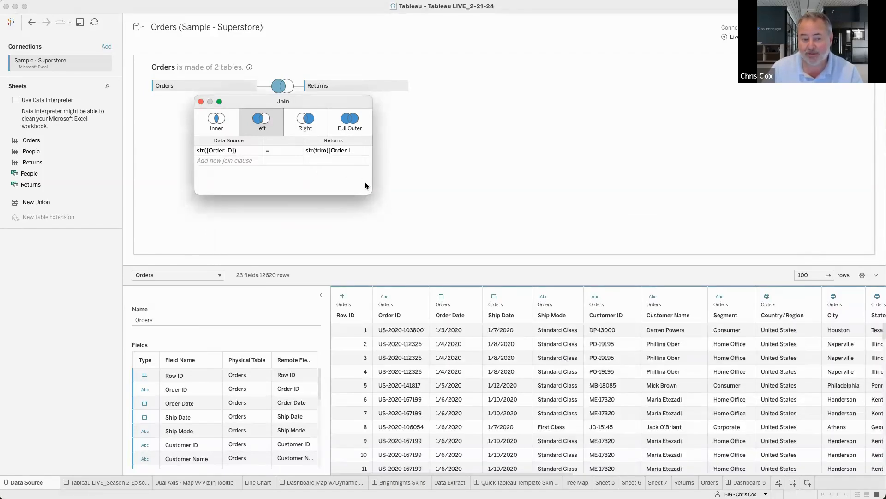
{"action": "left_click_drag", "start_coordinate": [372, 193], "coordinate": [552, 212]}
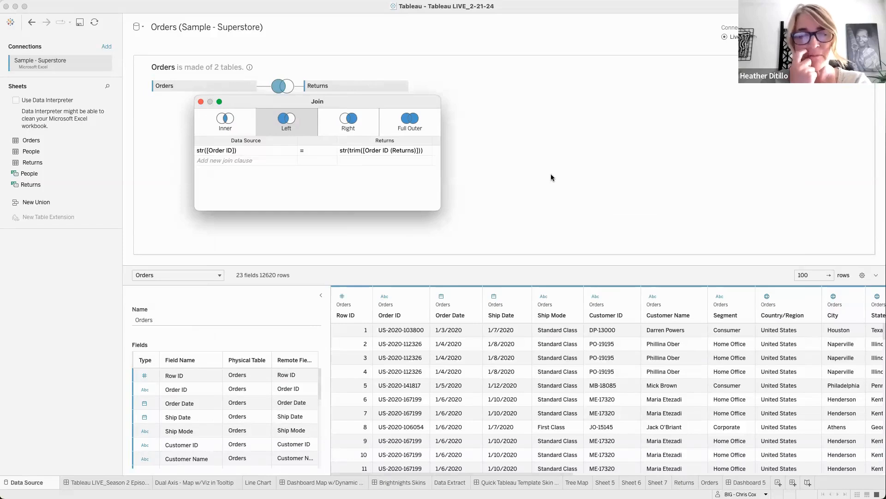
Remove the joined Orders table from the canvas and rebuild the model by relating Orders to Returns
{"action": "left_click", "coordinate": [201, 102]}
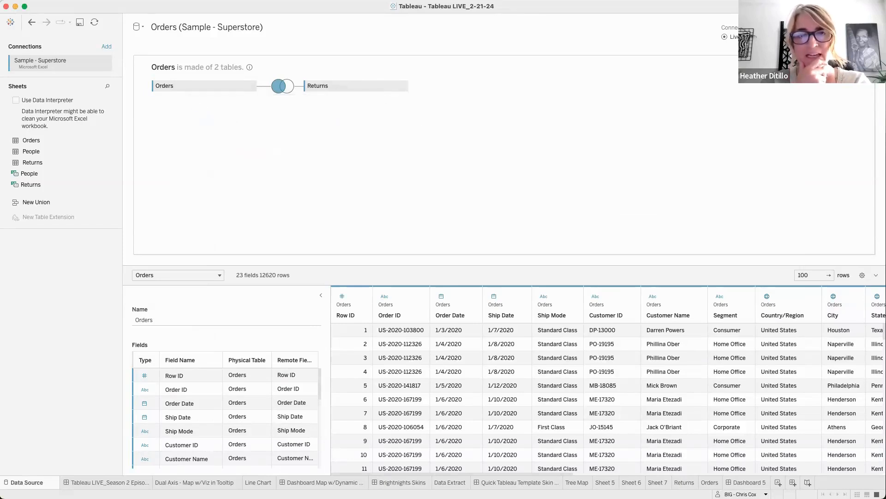
{"action": "left_click", "coordinate": [865, 66]}
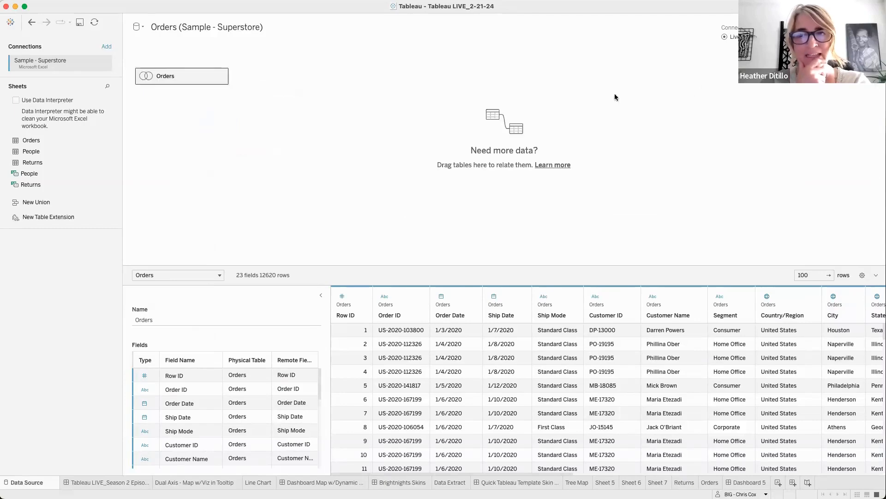
{"action": "left_click", "coordinate": [220, 77]}
{"action": "left_click", "coordinate": [256, 106]}
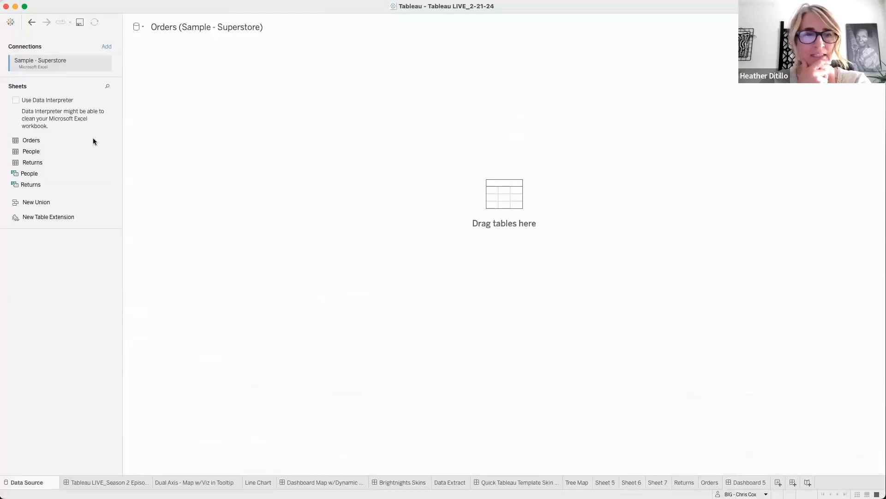
{"action": "left_click_drag", "start_coordinate": [40, 139], "coordinate": [187, 114]}
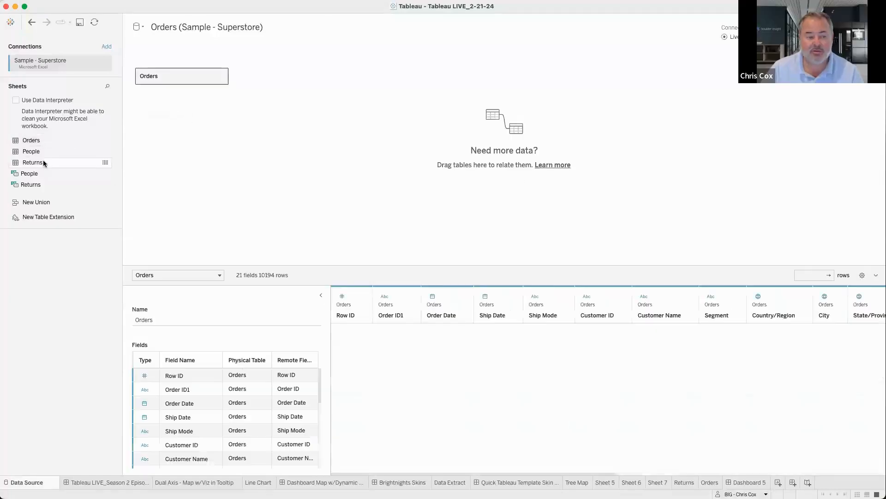
{"action": "left_click_drag", "start_coordinate": [44, 161], "coordinate": [335, 101]}
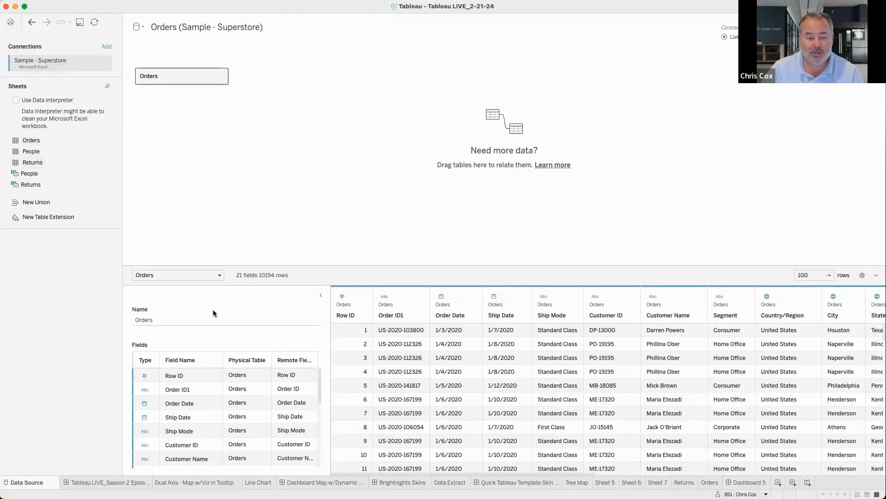
Replace the Orders side of the relationship with the relationship calculation Str([Order ID1])
{"action": "left_click", "coordinate": [168, 342]}
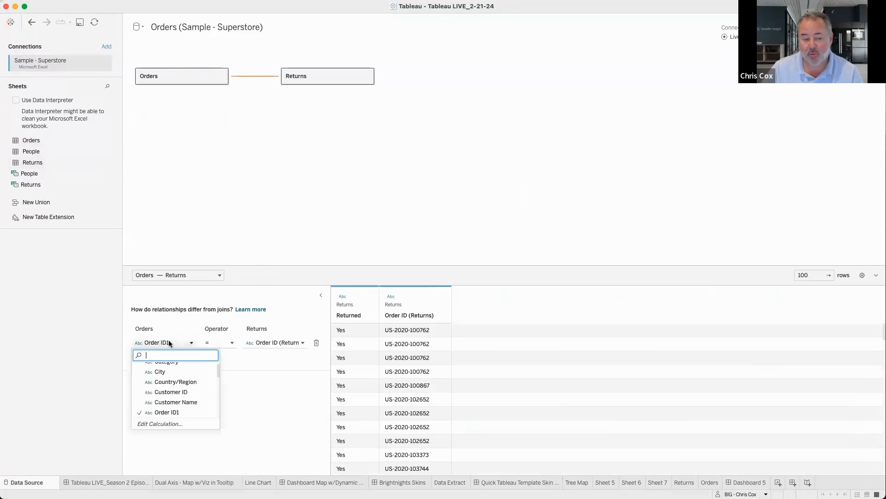
{"action": "left_click", "coordinate": [168, 423]}
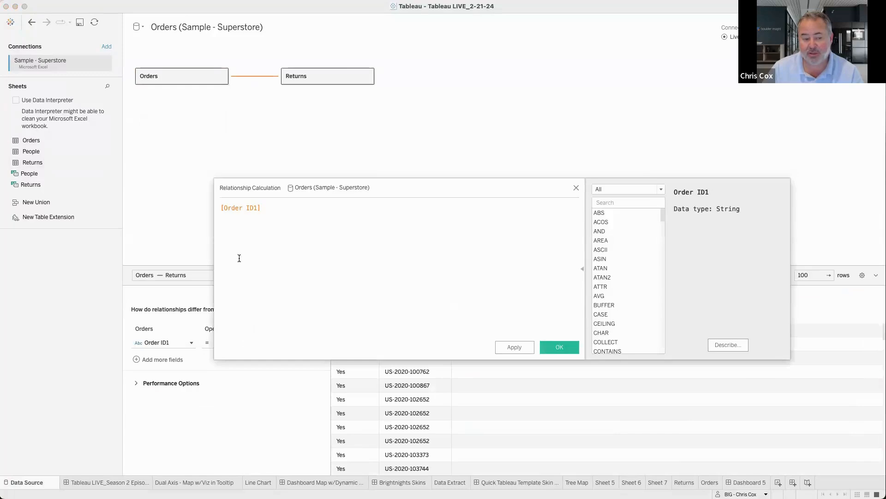
{"action": "type", "text": "Str("}
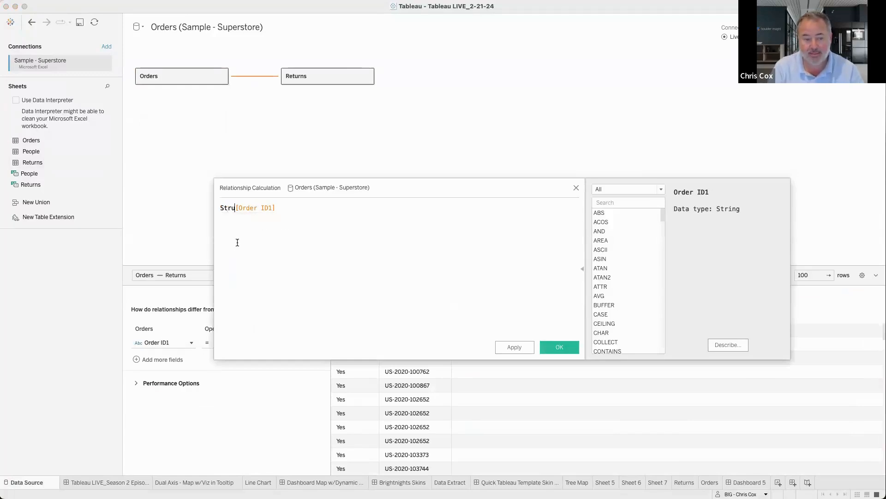
{"action": "left_click", "coordinate": [293, 212]}
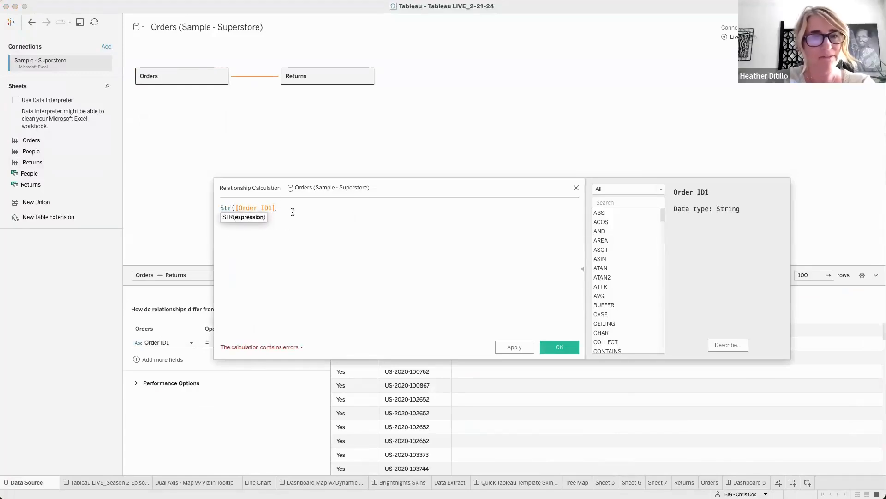
{"action": "type", "text": ")"}
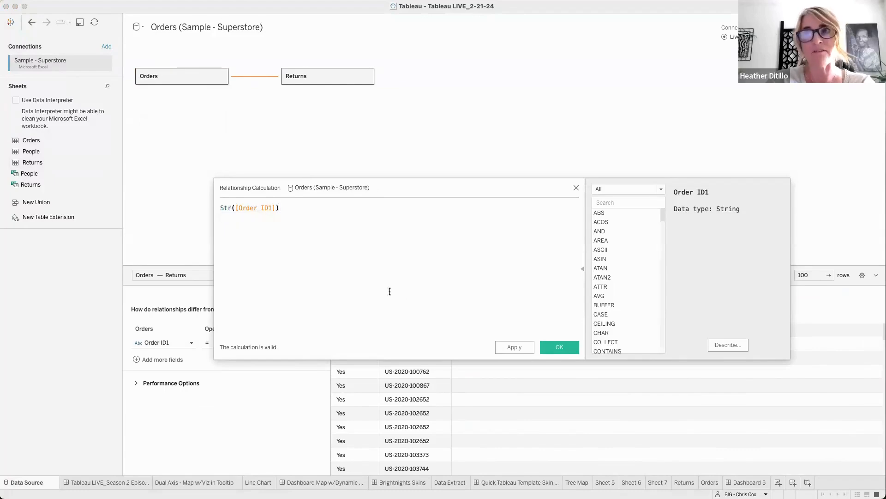
{"action": "left_click", "coordinate": [564, 350]}
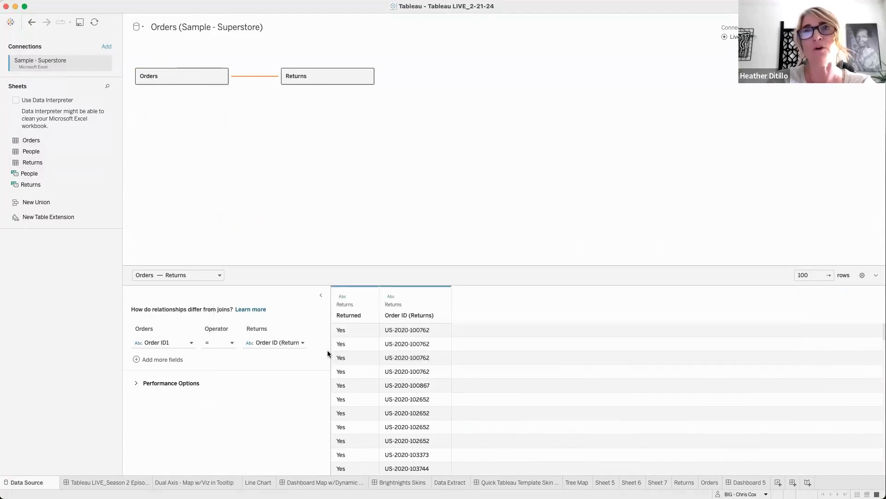
Create a relationship calculation for the Returns side as STr([Order ID (Returns)])
{"action": "left_click", "coordinate": [287, 342]}
{"action": "left_click", "coordinate": [281, 394]}
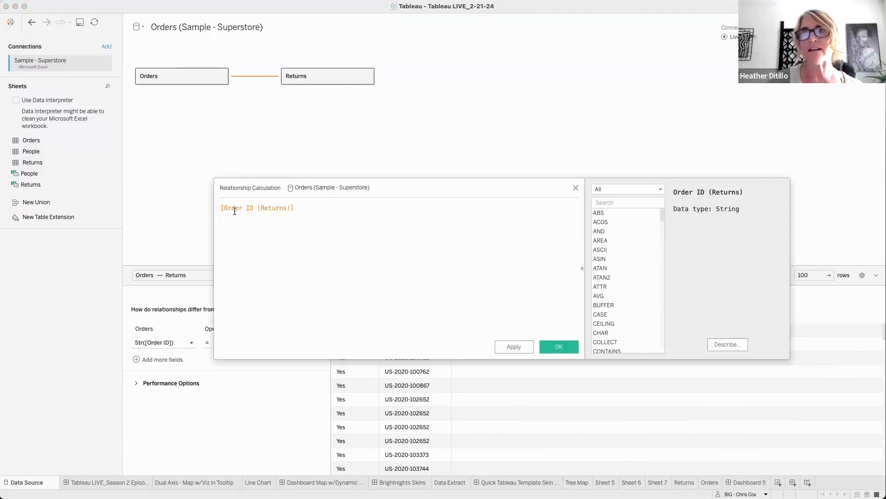
{"action": "type", "text": "STr"}
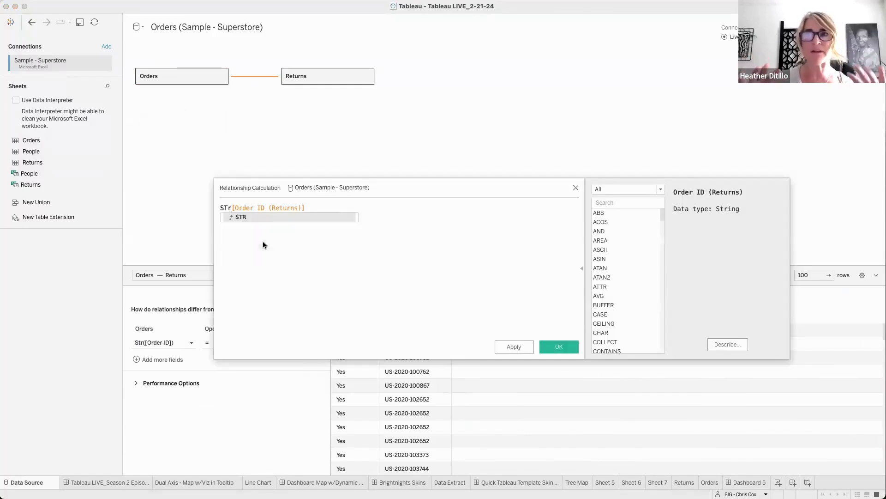
{"action": "type", "text": "("}
{"action": "left_click", "coordinate": [325, 206]}
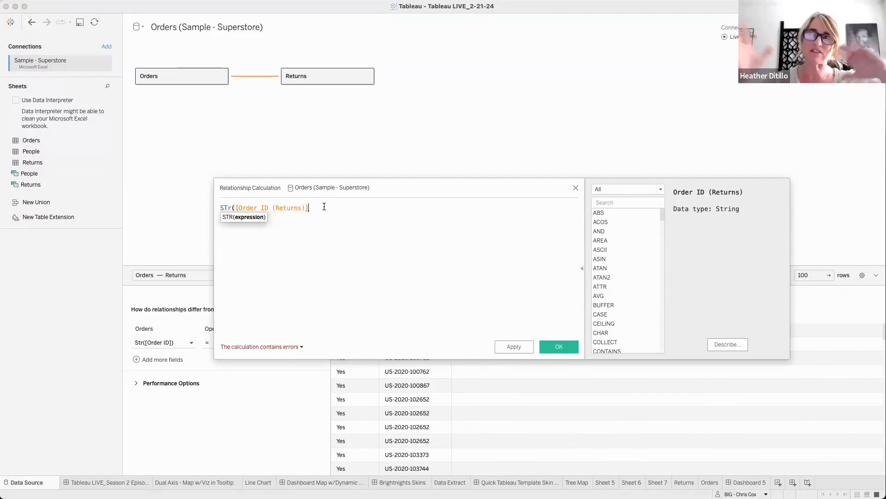
{"action": "type", "text": ")"}
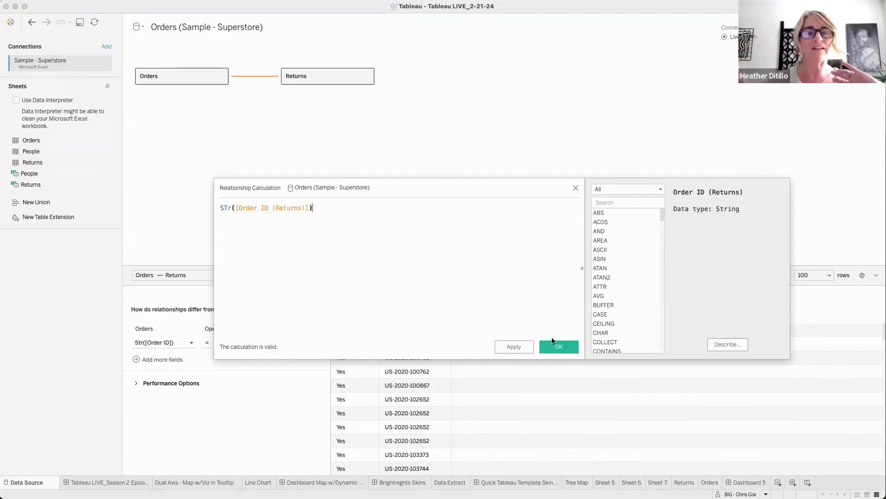
{"action": "left_click", "coordinate": [556, 345]}
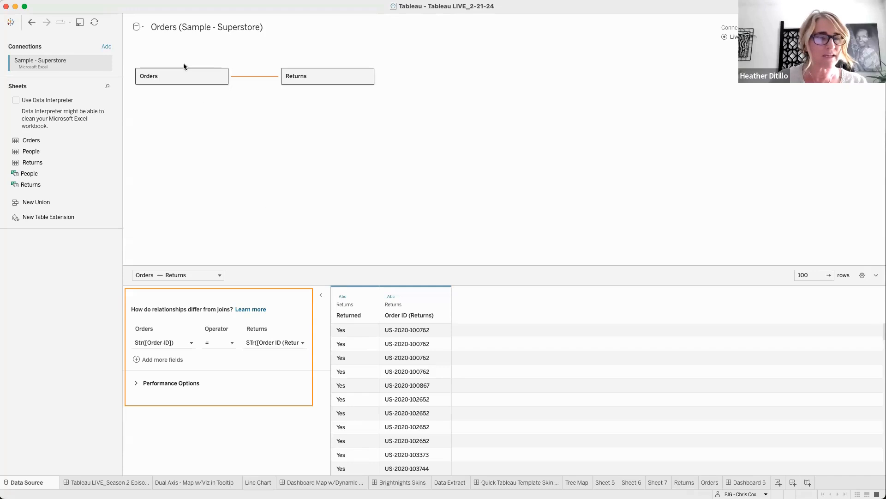
Join Returns to Orders inside the Orders table, trying the Left join type before setting it back to Inner
{"action": "double_click", "coordinate": [189, 76]}
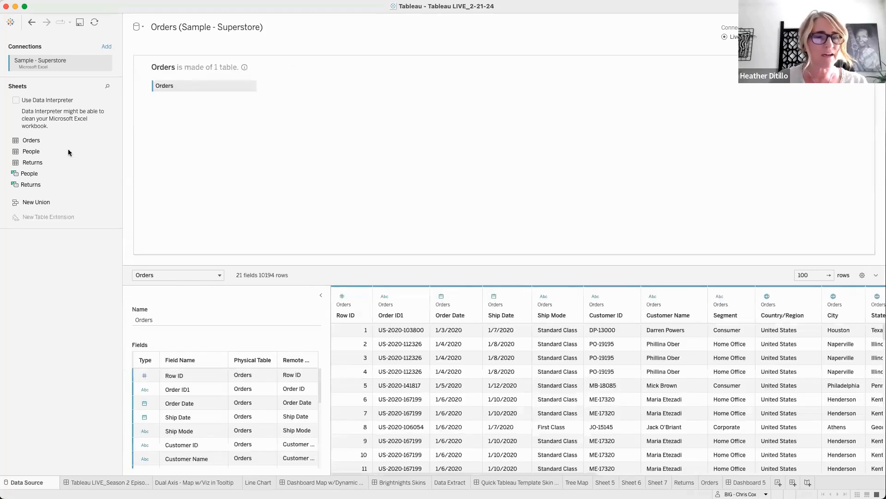
{"action": "left_click_drag", "start_coordinate": [41, 162], "coordinate": [319, 115]}
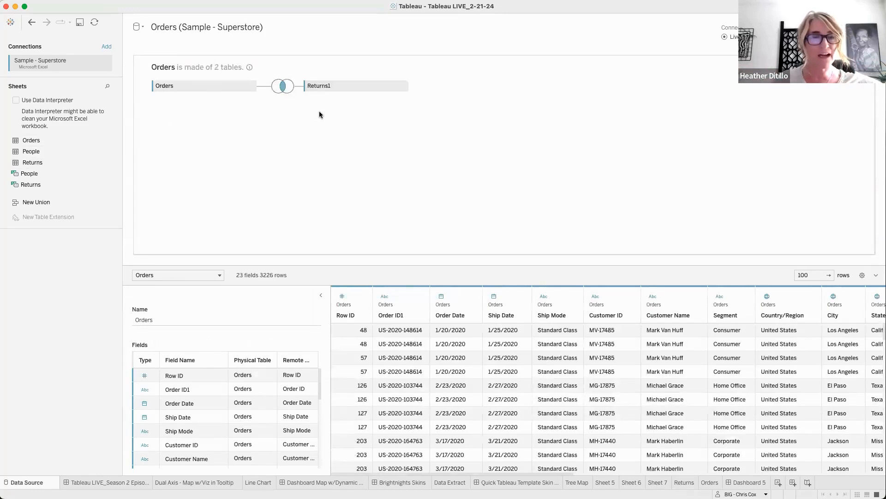
{"action": "left_click", "coordinate": [283, 87]}
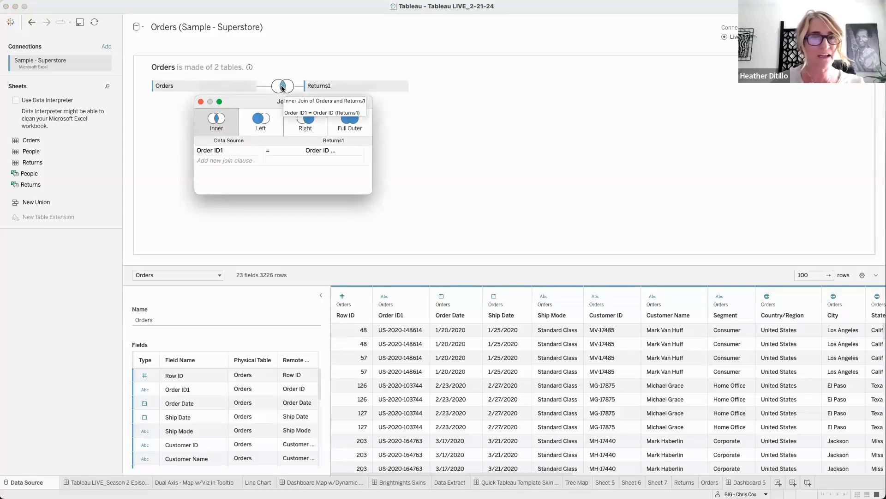
{"action": "left_click", "coordinate": [261, 120]}
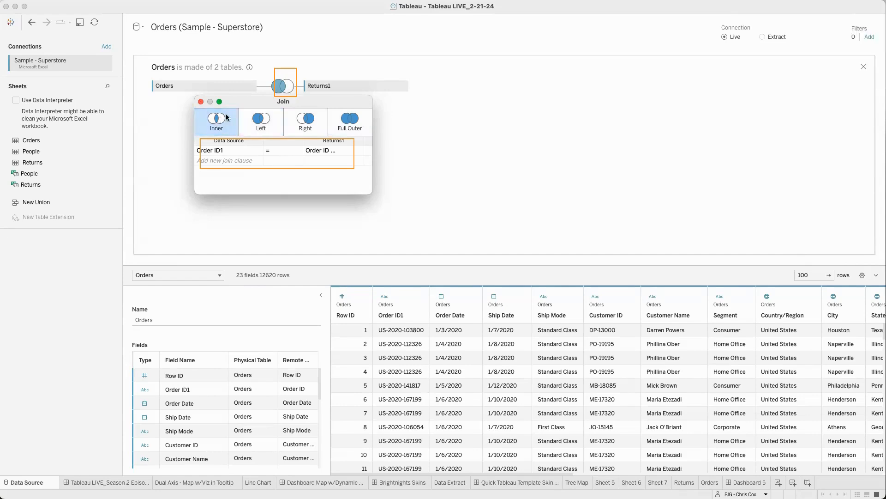
{"action": "left_click", "coordinate": [200, 102]}
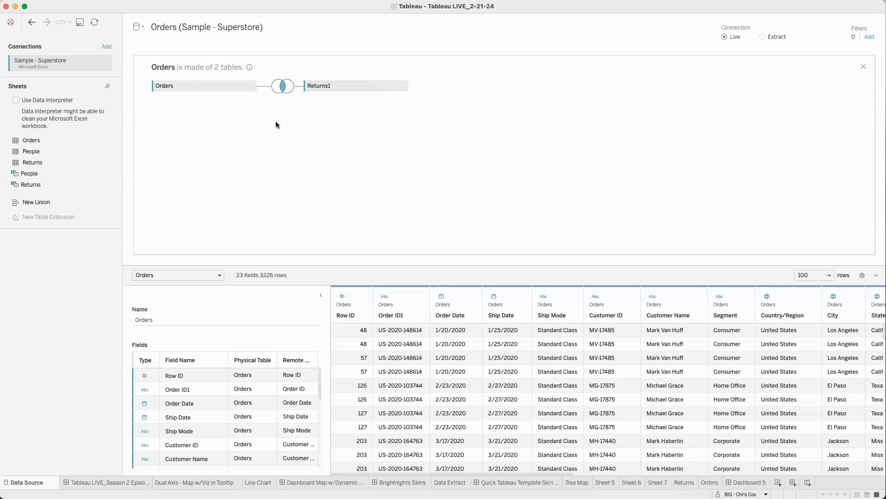
Leave the Orders join view and remove the related Returns table from the data model
{"action": "left_click", "coordinate": [863, 67]}
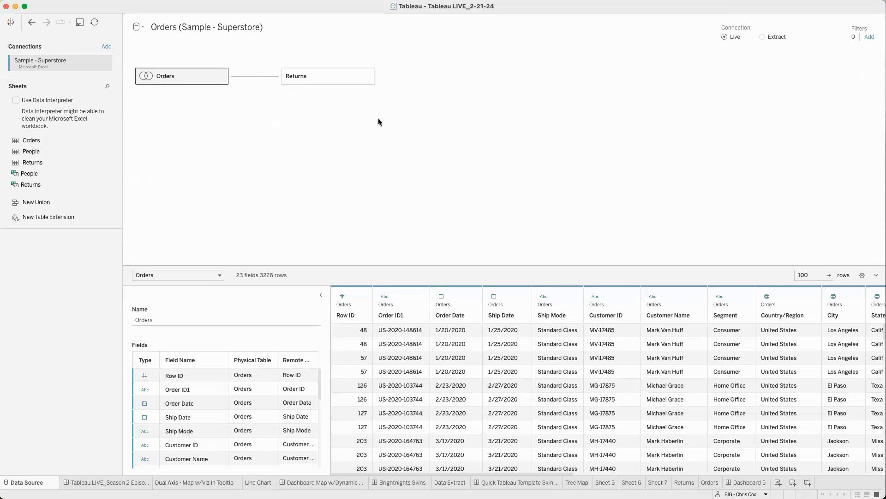
{"action": "left_click", "coordinate": [368, 76]}
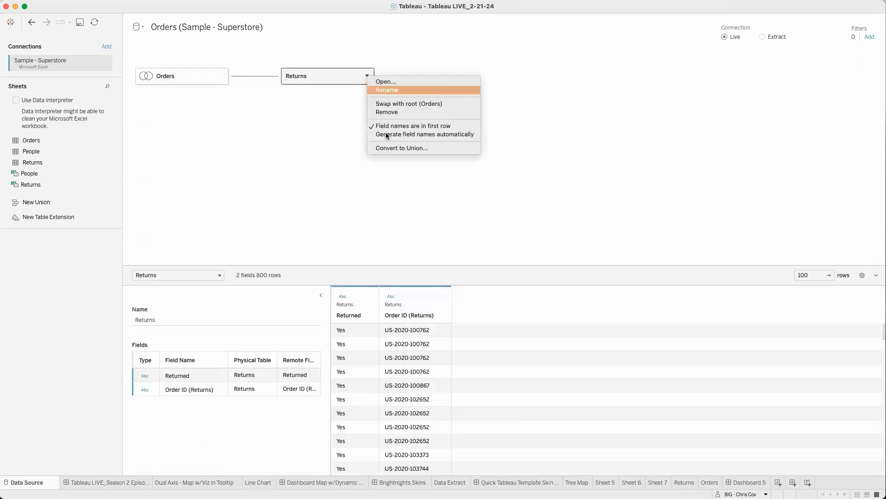
{"action": "left_click", "coordinate": [389, 112]}
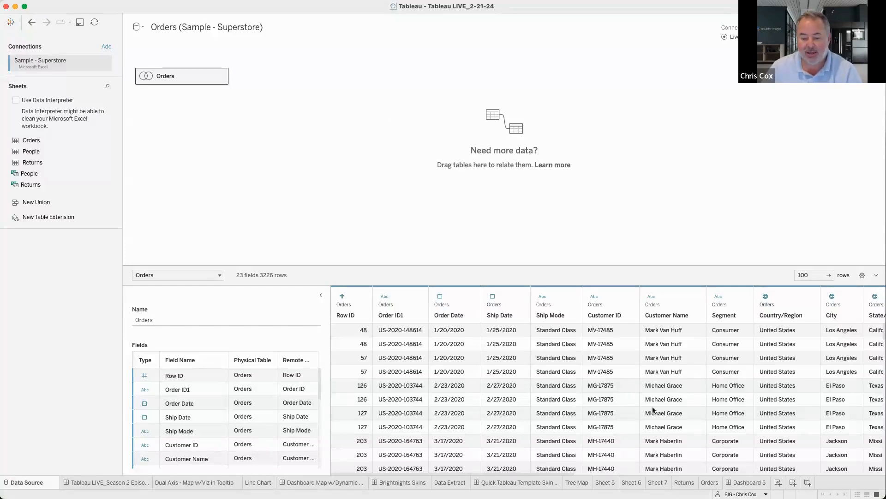
Go from Dashboard 5 to the Orders worksheet and rename the Order ID1 field to Order ID
{"action": "left_click", "coordinate": [744, 482]}
{"action": "left_click", "coordinate": [619, 251]}
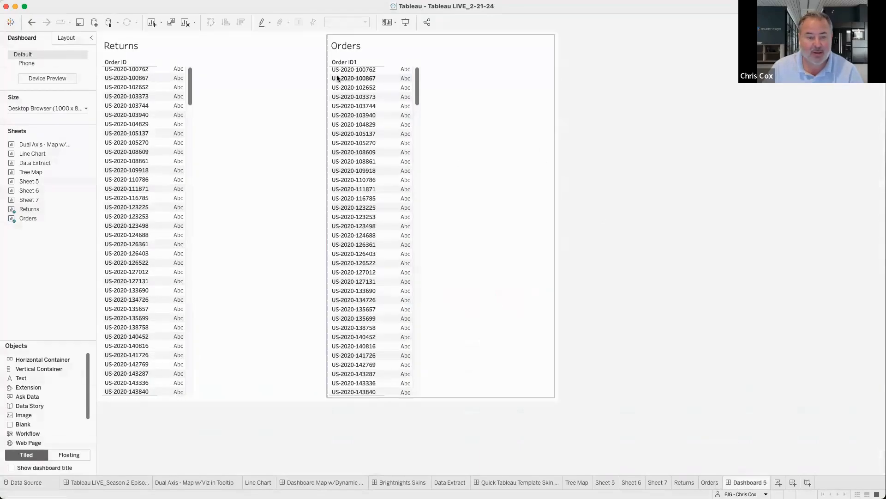
{"action": "left_click", "coordinate": [388, 54]}
{"action": "left_click", "coordinate": [559, 49]}
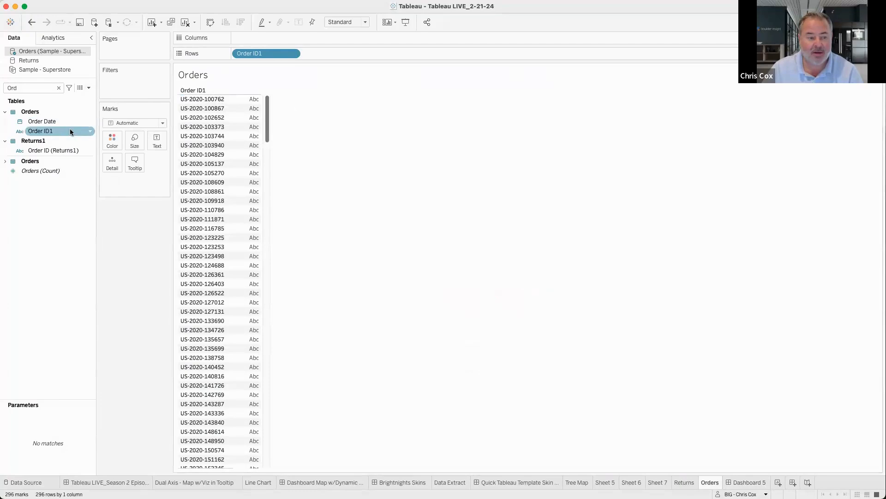
{"action": "left_click", "coordinate": [84, 133]}
{"action": "left_click", "coordinate": [88, 131]}
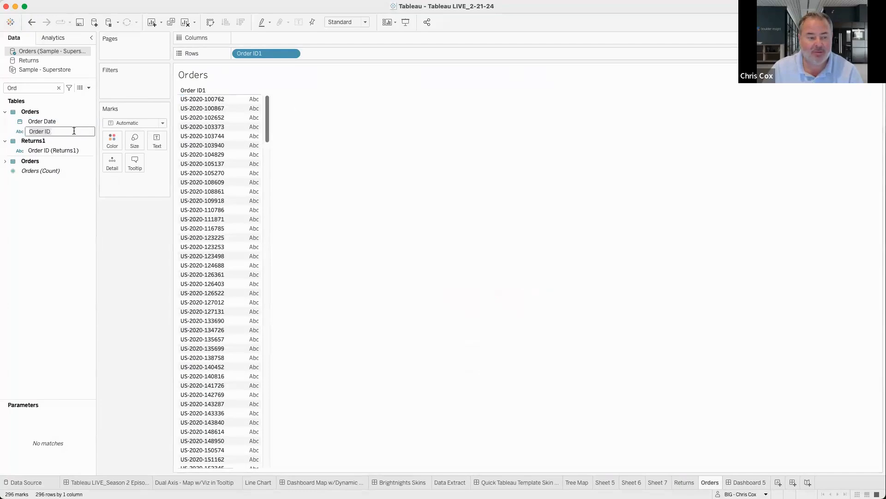
{"action": "key", "text": "Return"}
Create a calculated field from Order ID named Lent with the formula len([Order ID])
{"action": "left_click", "coordinate": [89, 132]}
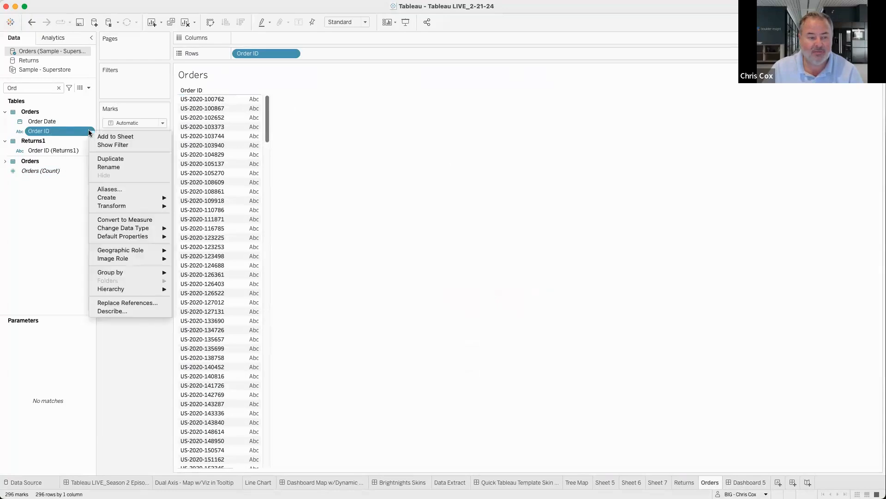
{"action": "mouse_move", "coordinate": [111, 198]}
{"action": "left_click", "coordinate": [212, 198]}
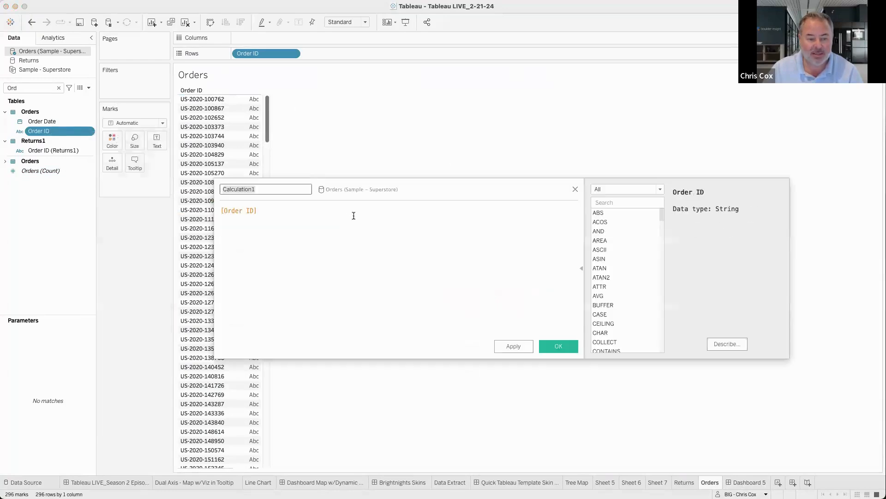
{"action": "type", "text": "Lent"}
{"action": "key", "text": "Tab"}
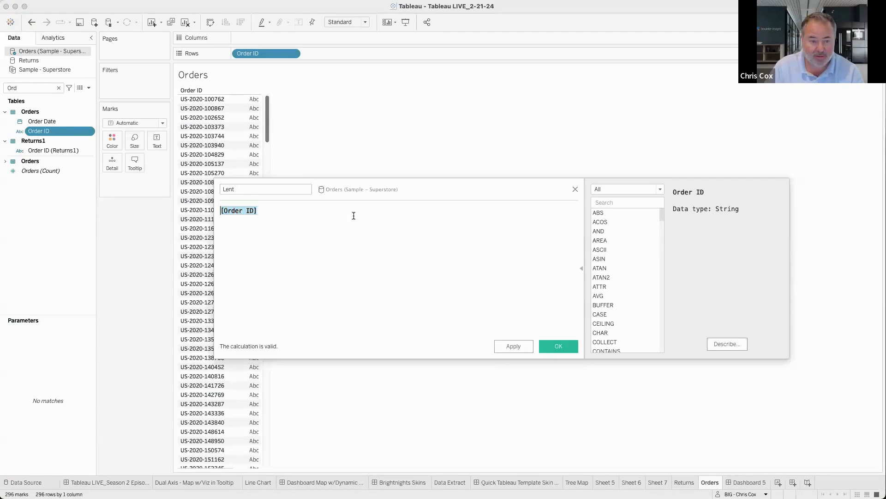
{"action": "key", "text": "Left"}
{"action": "type", "text": "len("}
{"action": "key", "text": "End"}
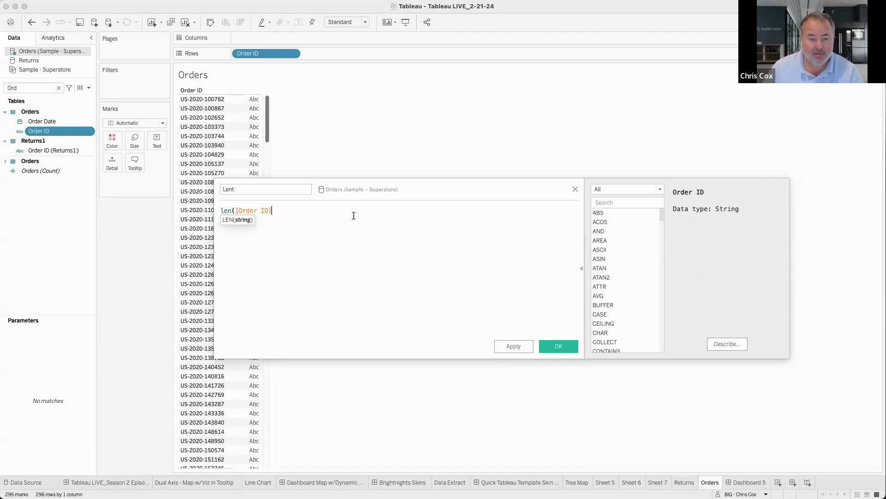
{"action": "type", "text": ")"}
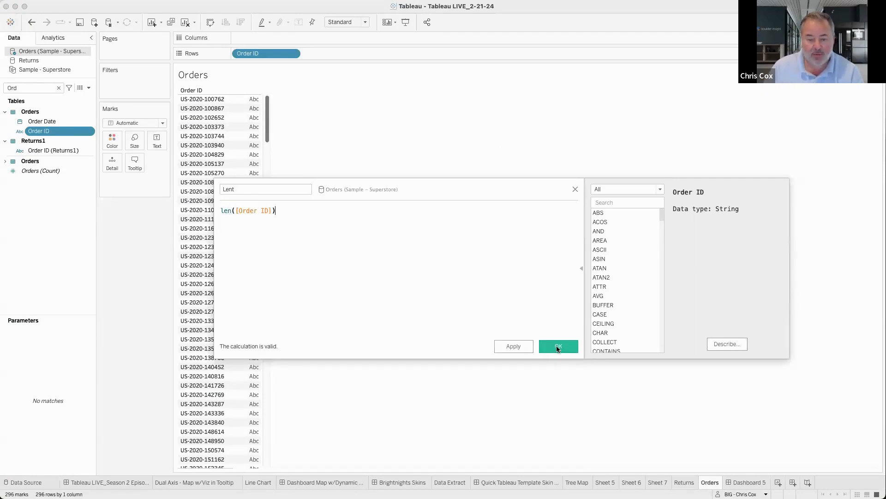
{"action": "left_click", "coordinate": [558, 348]}
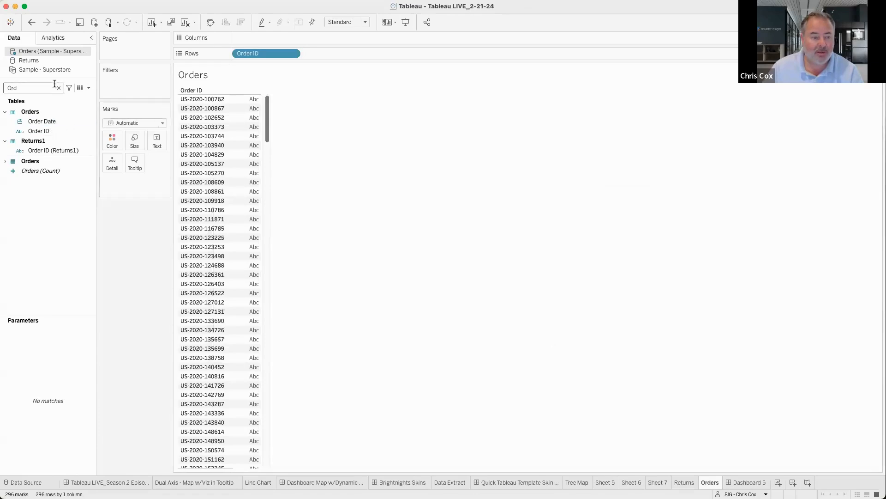
Find the Lent field, add it to Columns on the Orders sheet, and change it from a sum to a dimension
{"action": "double_click", "coordinate": [46, 90]}
{"action": "type", "text": "len"}
{"action": "left_click_drag", "start_coordinate": [43, 116], "coordinate": [292, 36]}
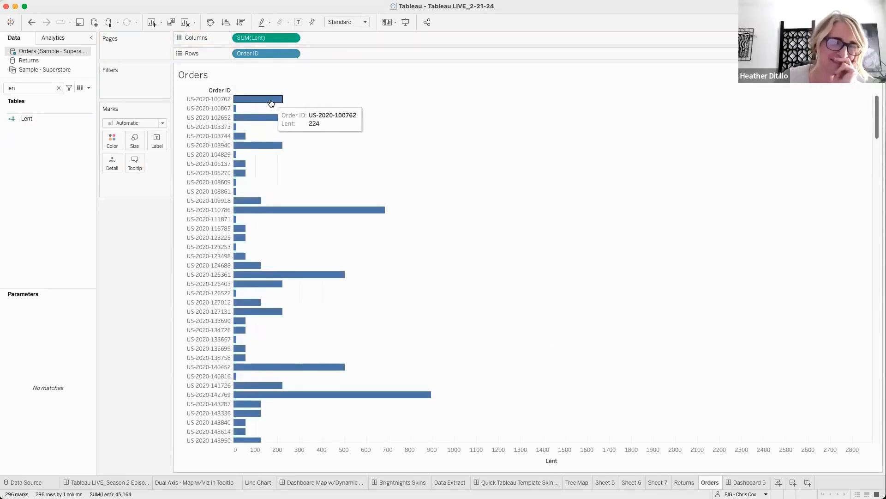
{"action": "left_click", "coordinate": [292, 37]}
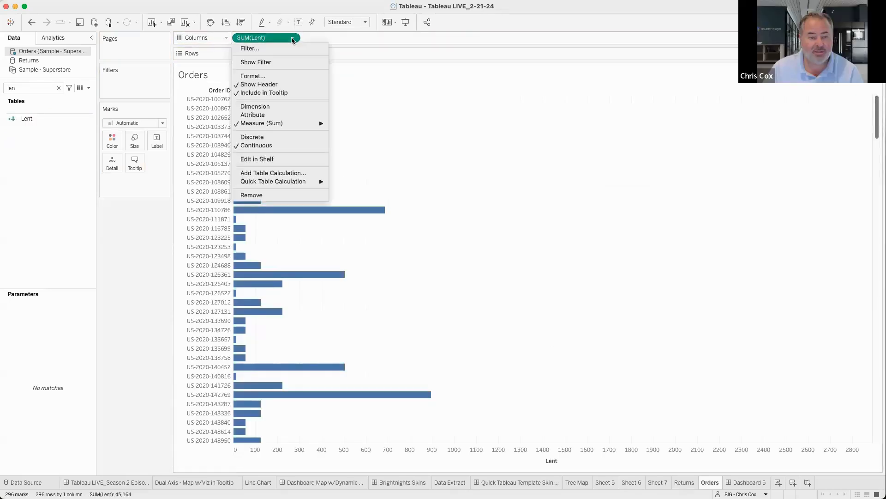
{"action": "left_click", "coordinate": [291, 137]}
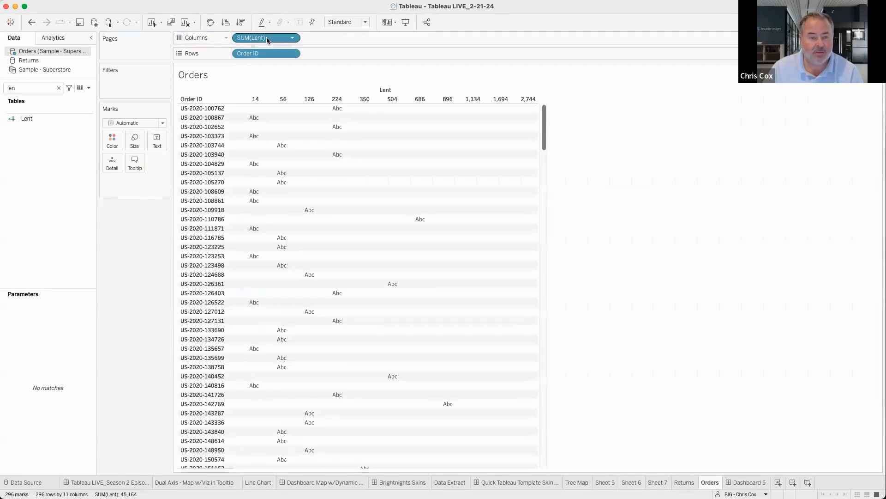
{"action": "left_click", "coordinate": [292, 37]}
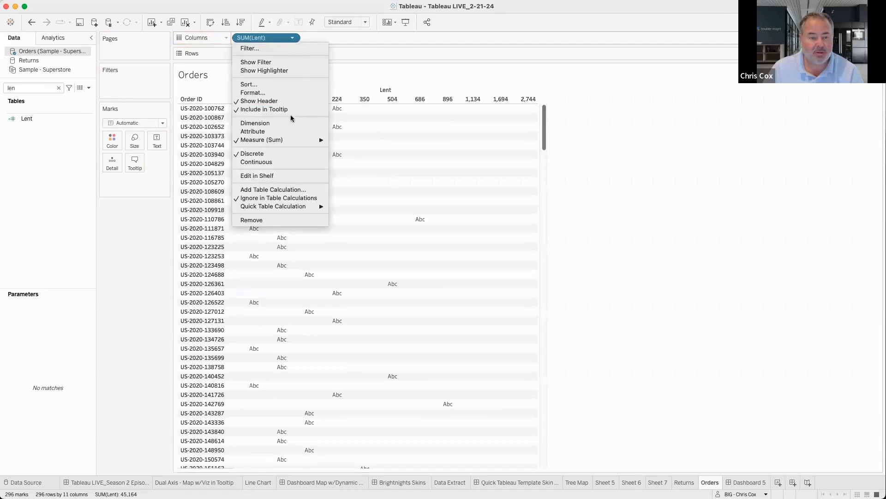
{"action": "left_click", "coordinate": [290, 122]}
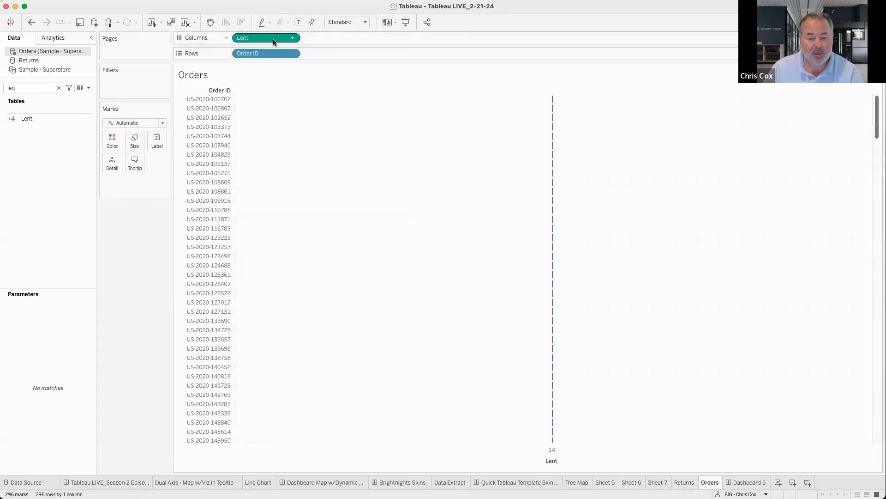
Move Lent from Columns to Rows after Order ID and make it discrete
{"action": "left_click_drag", "start_coordinate": [274, 37], "coordinate": [356, 52]}
{"action": "left_click", "coordinate": [361, 54]}
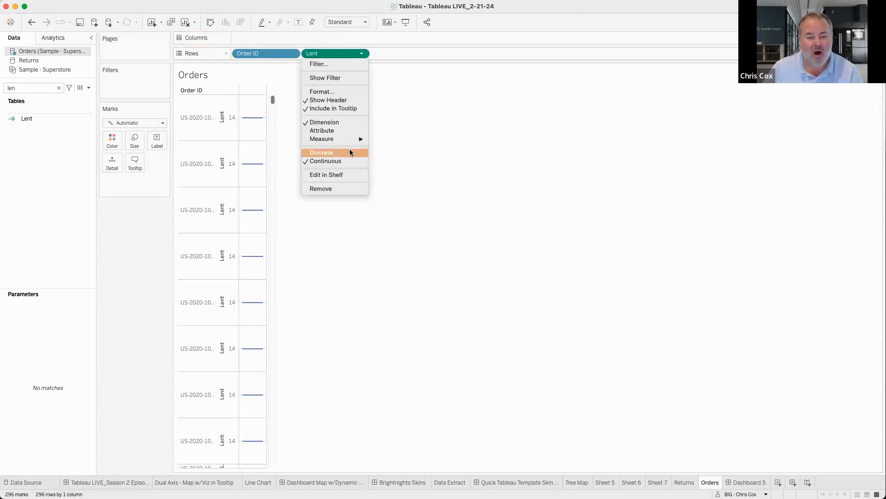
{"action": "left_click", "coordinate": [350, 152]}
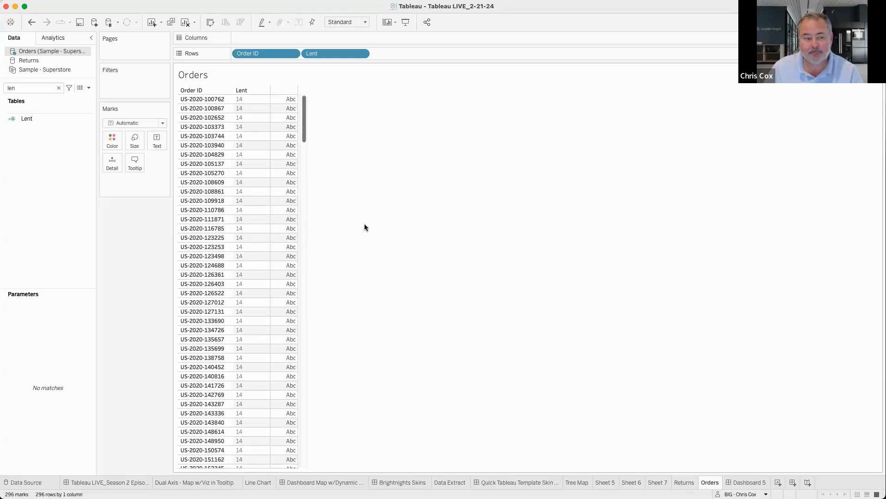
Open the Lent calculated field to review its formula, and close it without changes
{"action": "right_click", "coordinate": [37, 120]}
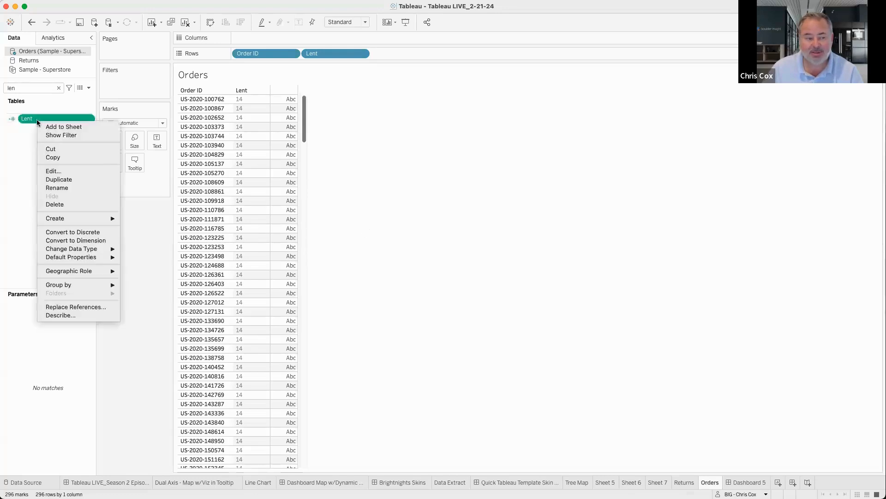
{"action": "left_click", "coordinate": [58, 171]}
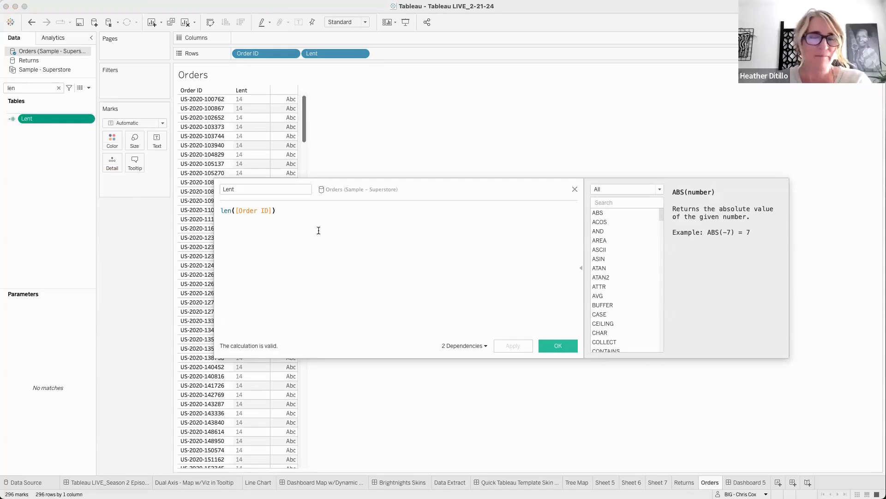
{"action": "left_click", "coordinate": [576, 189]}
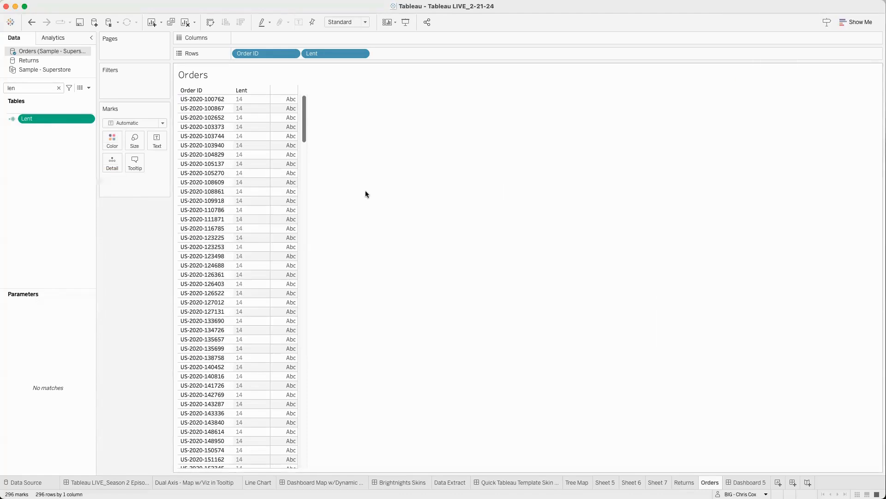
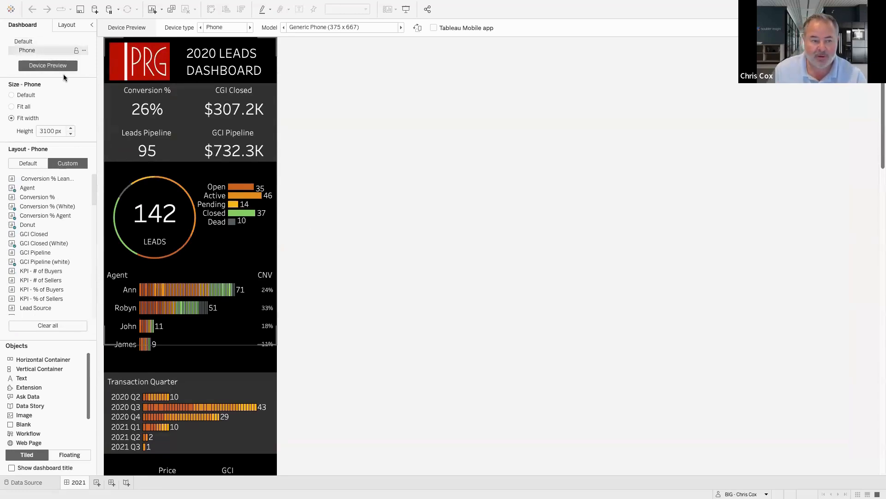
Compare the 2021 dashboard's default and phone layouts, testing the phone layout with the Pending lead status filter and clearing it
{"action": "left_click", "coordinate": [51, 43]}
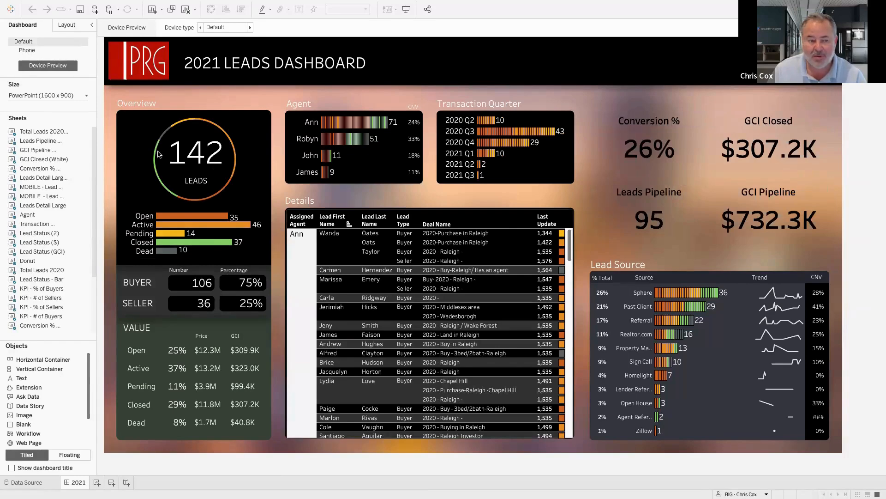
{"action": "left_click", "coordinate": [37, 50]}
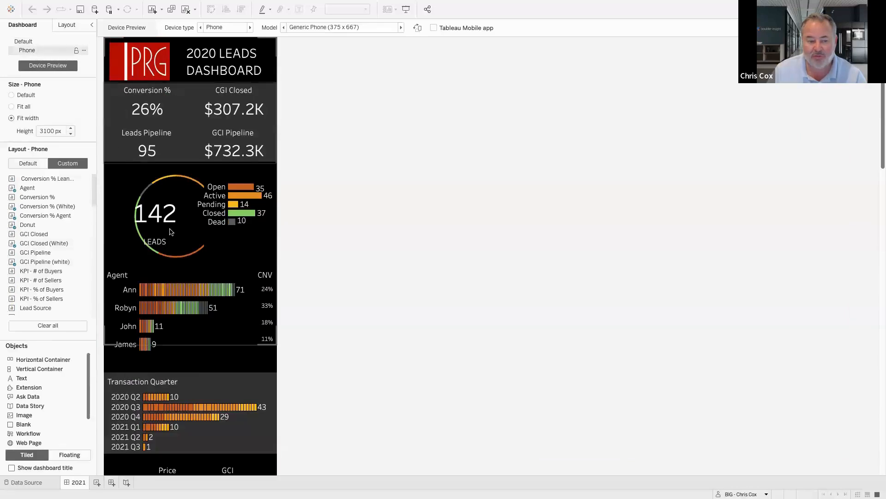
{"action": "left_click", "coordinate": [217, 207]}
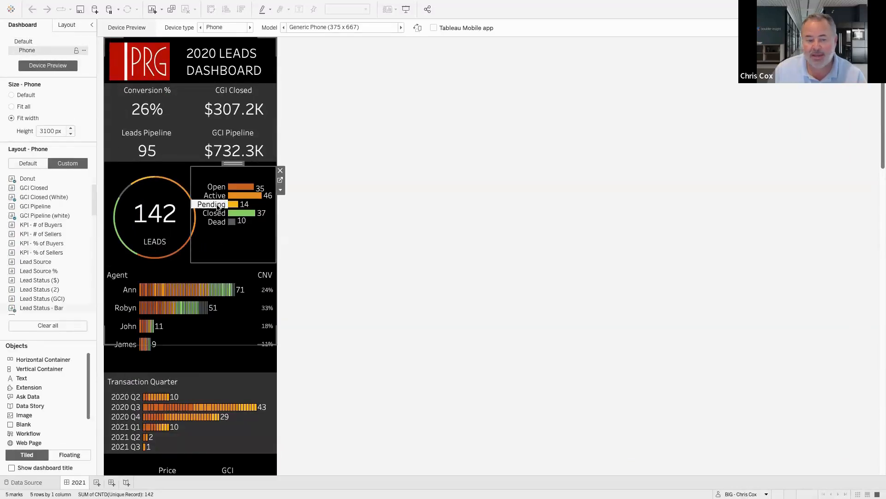
{"action": "left_click", "coordinate": [217, 207]}
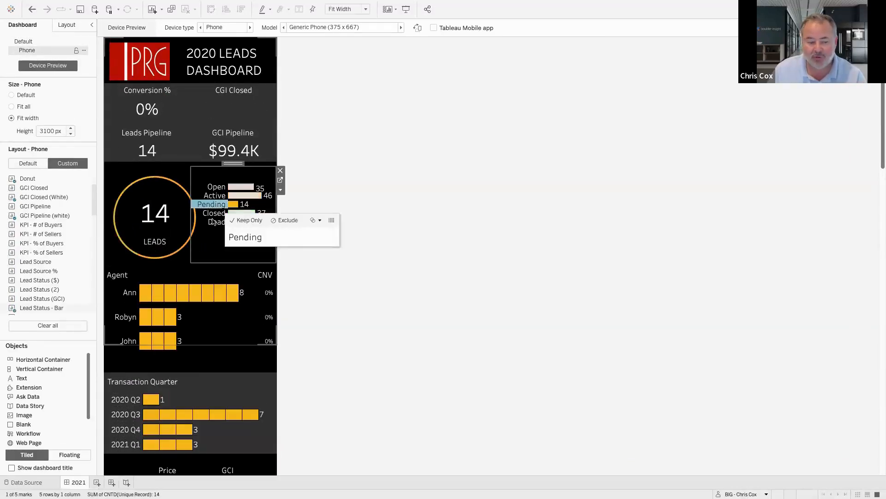
{"action": "scroll", "coordinate": [206, 309], "scroll_direction": "down", "scroll_amount": 1}
{"action": "scroll", "coordinate": [206, 308], "scroll_direction": "down", "scroll_amount": 10}
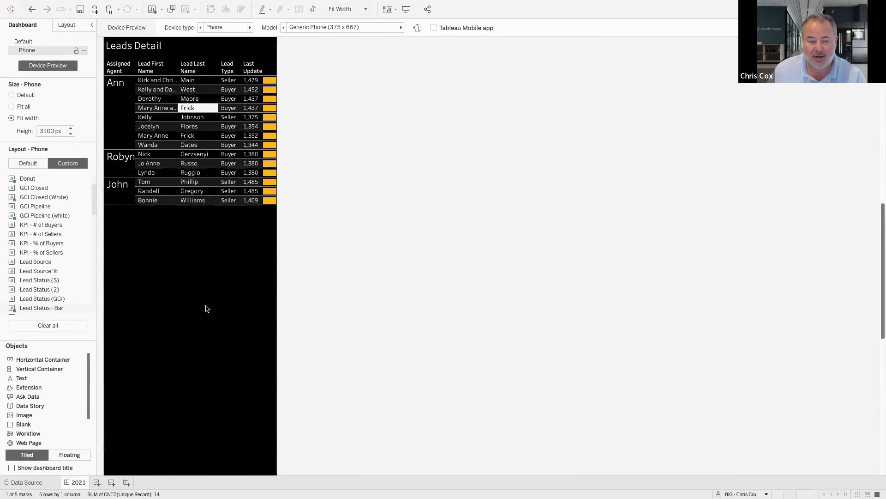
{"action": "scroll", "coordinate": [206, 309], "scroll_direction": "up", "scroll_amount": 12}
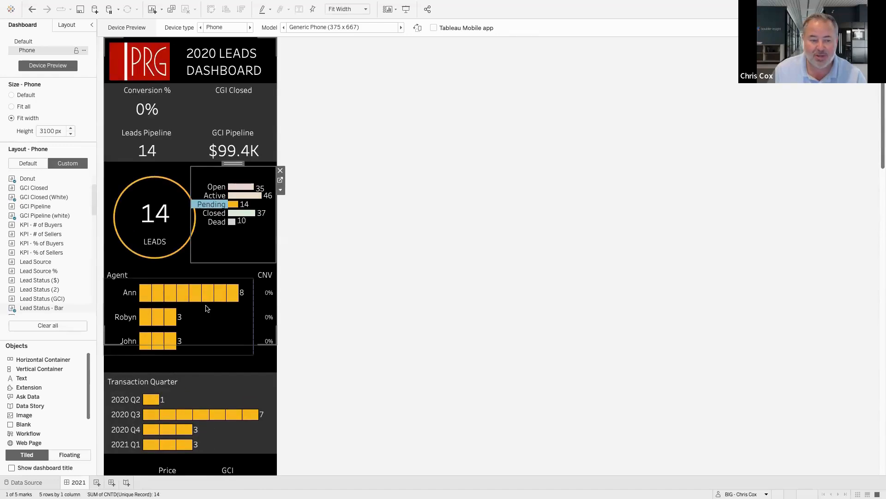
{"action": "left_click", "coordinate": [264, 243]}
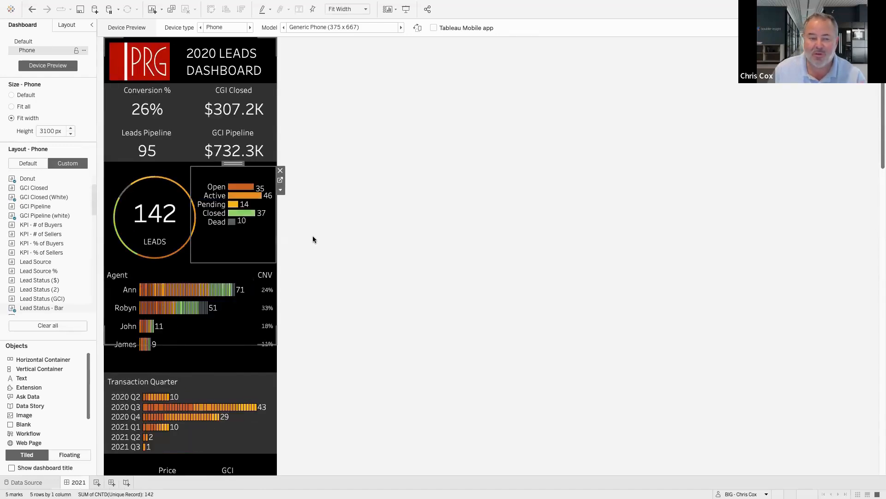
{"action": "left_click", "coordinate": [313, 239]}
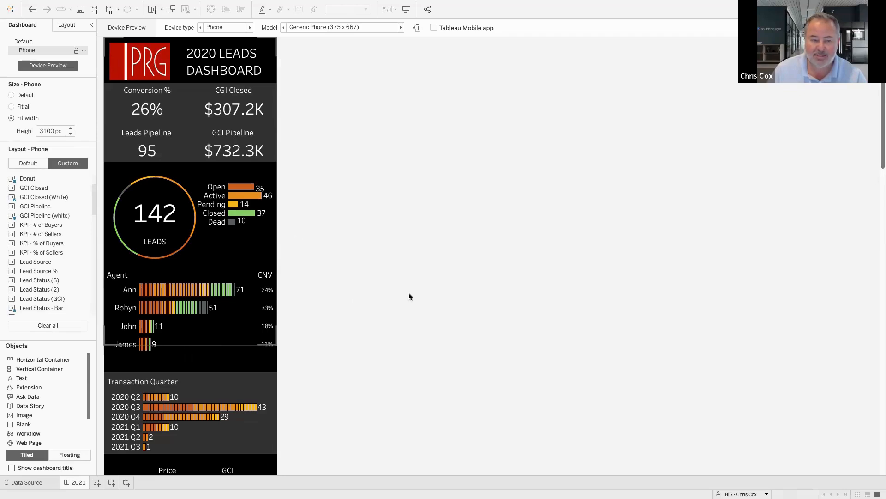
Try to move the lead status bar chart toward the leads donut in the phone layout
{"action": "left_click", "coordinate": [177, 173]}
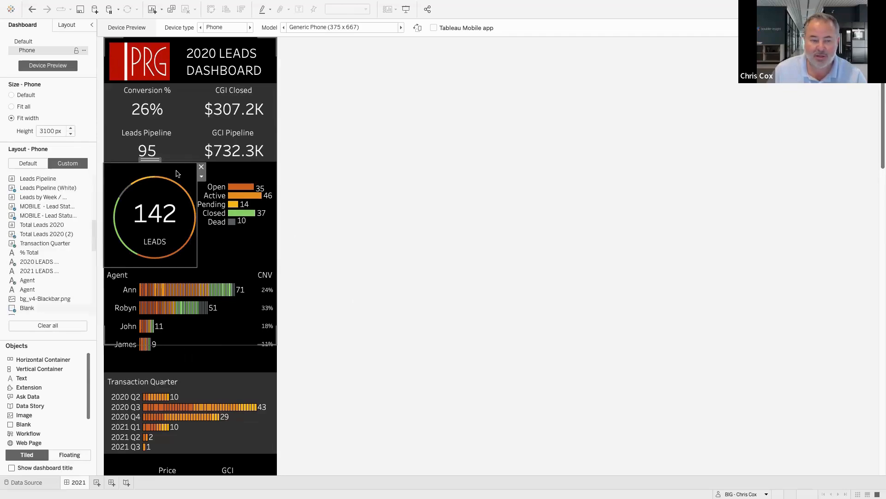
{"action": "left_click", "coordinate": [246, 179]}
{"action": "left_click_drag", "start_coordinate": [241, 173], "coordinate": [196, 193]}
{"action": "left_click", "coordinate": [331, 209]}
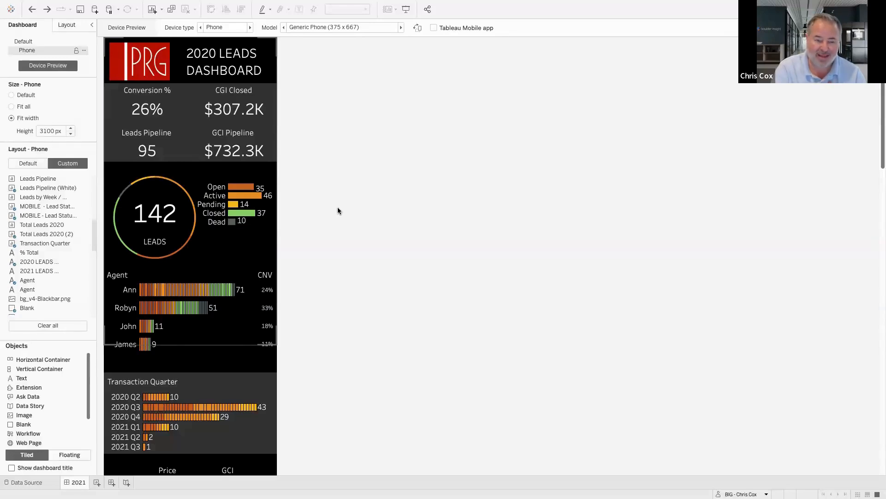
Examine the full length of the phone layout down to the leads detail table
{"action": "scroll", "coordinate": [337, 207], "scroll_direction": "down", "scroll_amount": 15}
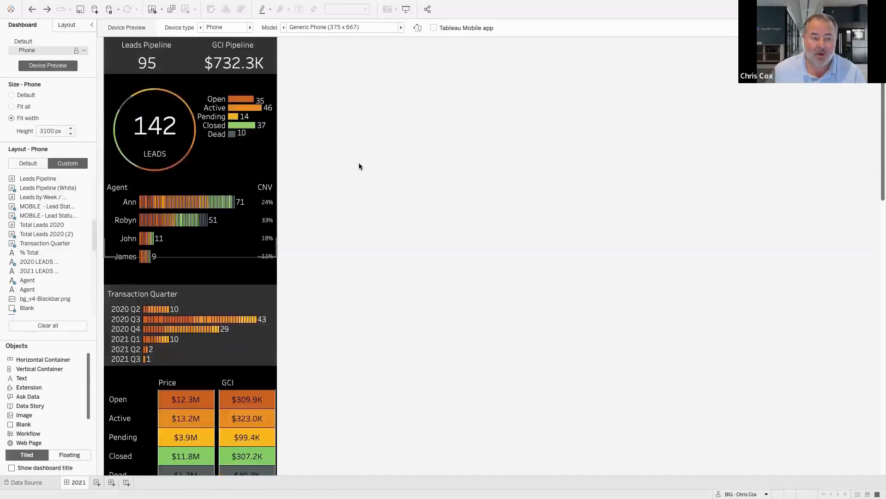
{"action": "scroll", "coordinate": [194, 123], "scroll_direction": "down", "scroll_amount": 2}
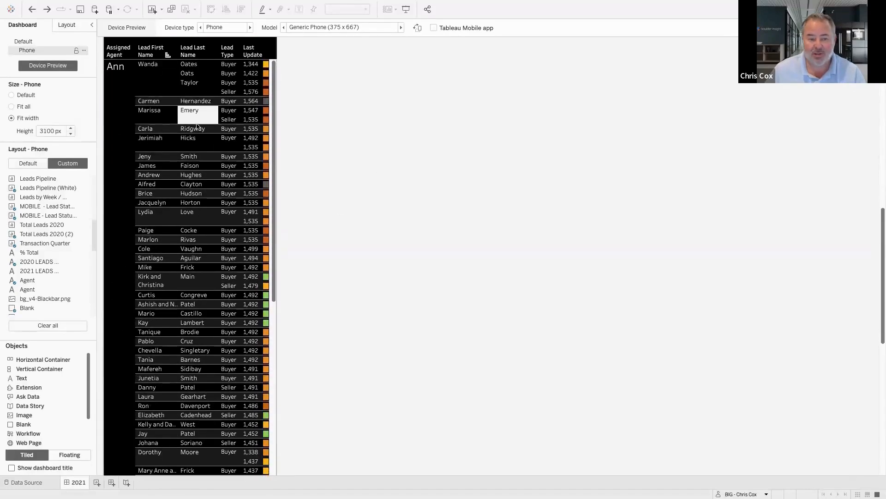
{"action": "scroll", "coordinate": [320, 138], "scroll_direction": "up", "scroll_amount": 20}
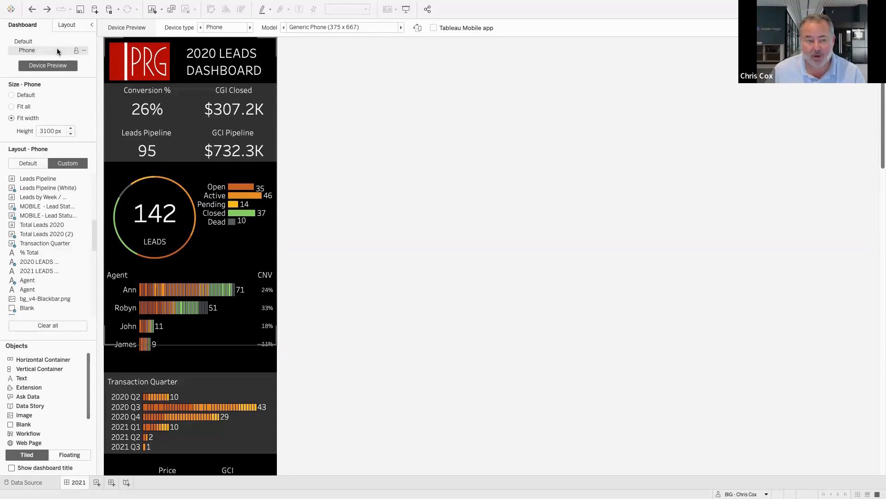
Switch to the Tableau LIVE_2-21-24 workbook in full screen and bring up the Quick Tableau Template Skin dashboard
{"action": "mouse_move", "coordinate": [643, 485]}
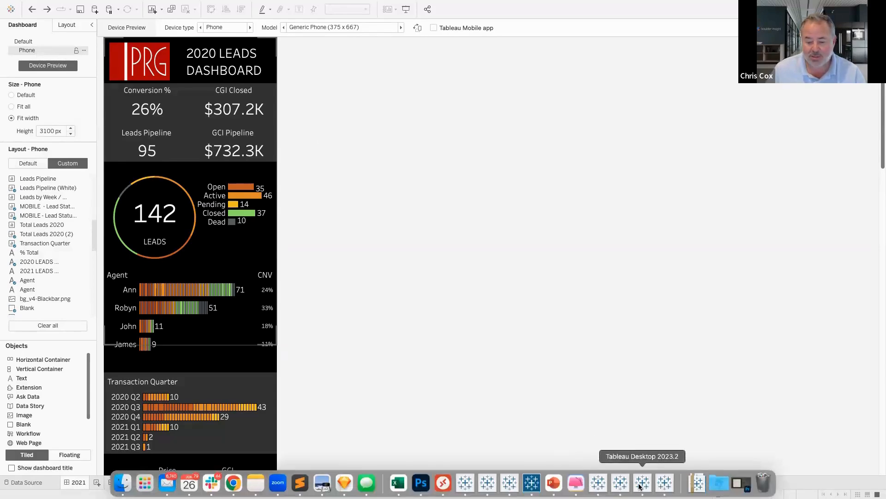
{"action": "left_click", "coordinate": [643, 485]}
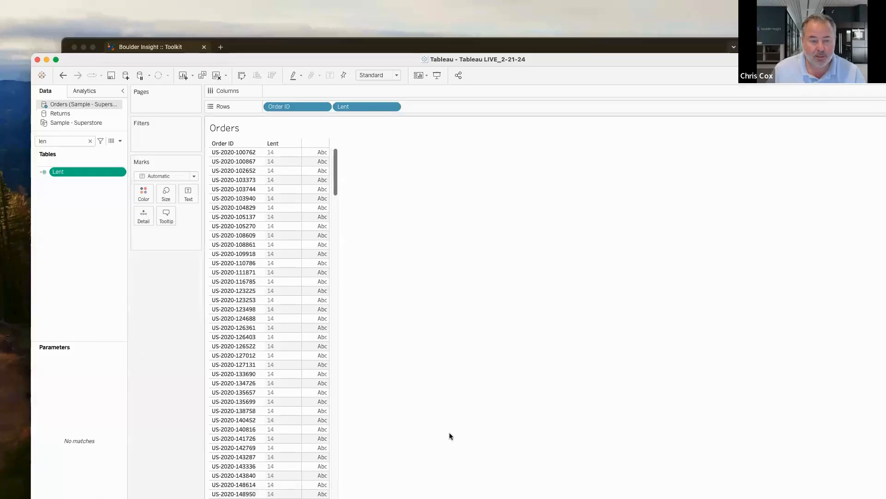
{"action": "left_click", "coordinate": [56, 59]}
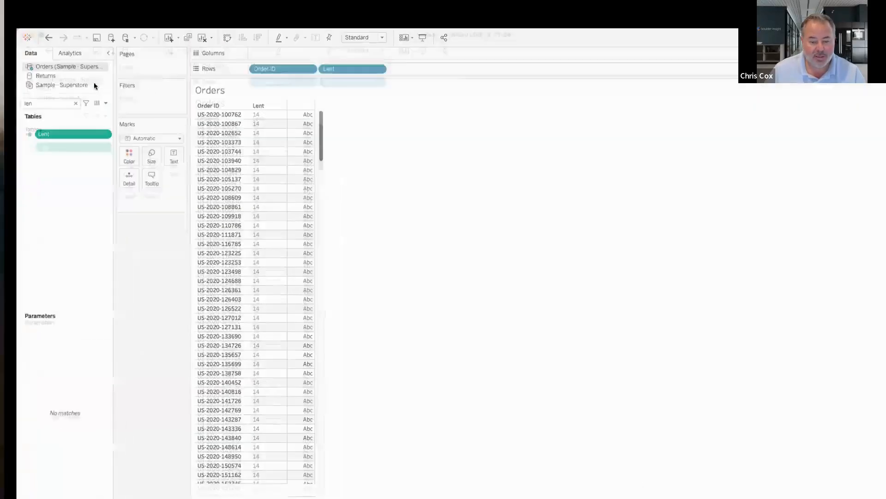
{"action": "left_click", "coordinate": [517, 482]}
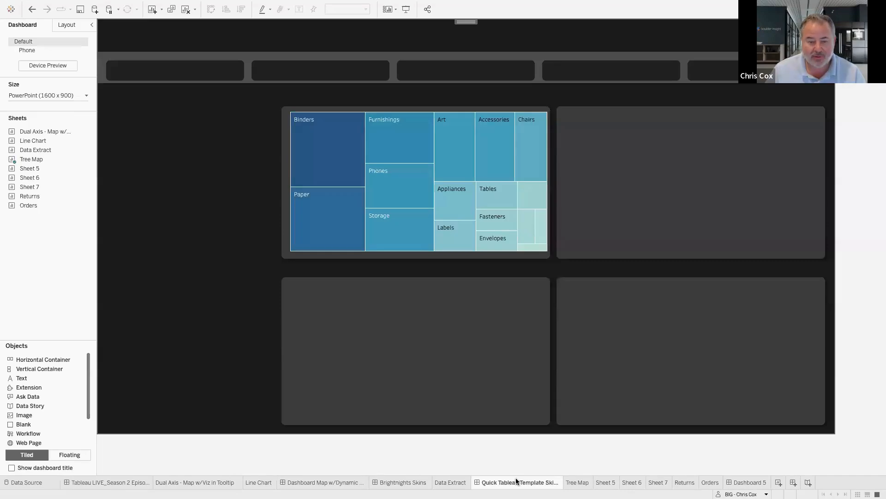
{"action": "left_click", "coordinate": [392, 483]}
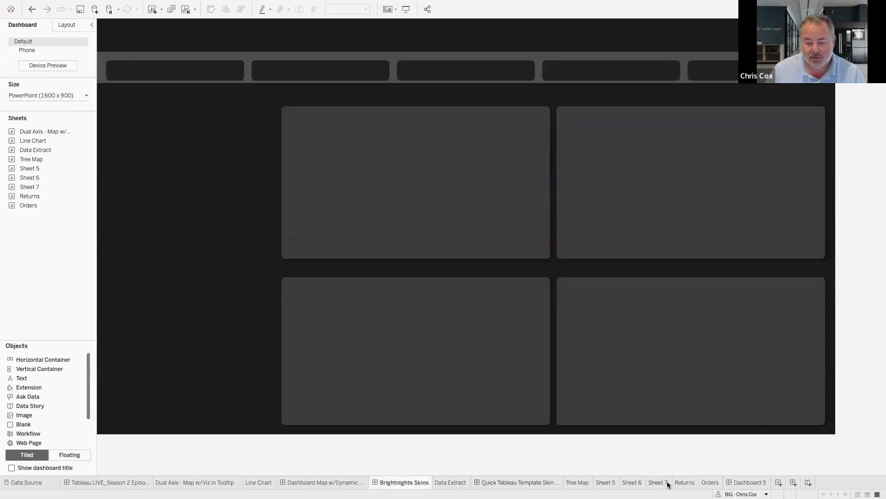
{"action": "left_click", "coordinate": [738, 483]}
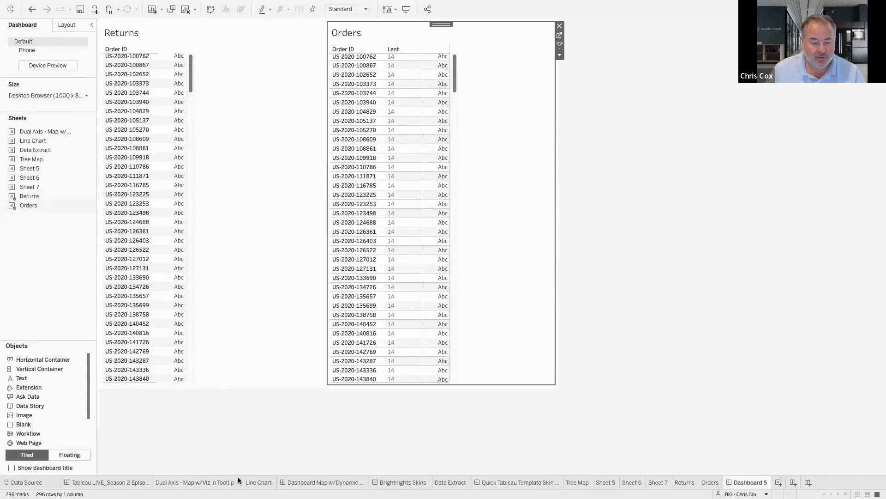
{"action": "left_click", "coordinate": [305, 482]}
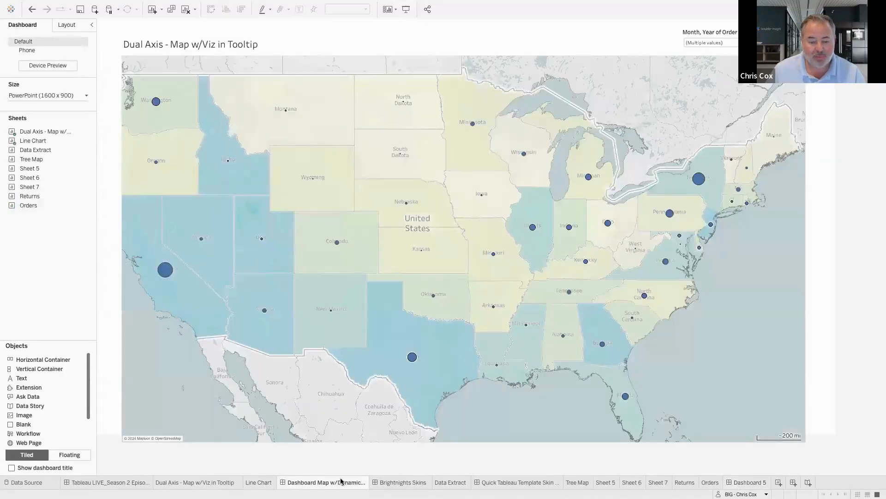
{"action": "left_click", "coordinate": [496, 482]}
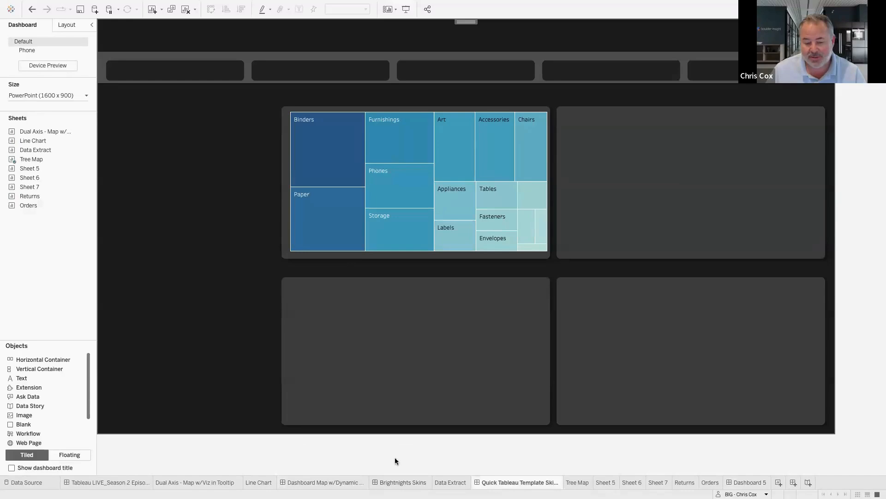
Show the template dashboard's automatic phone layout and delete that layout
{"action": "left_click", "coordinate": [40, 51]}
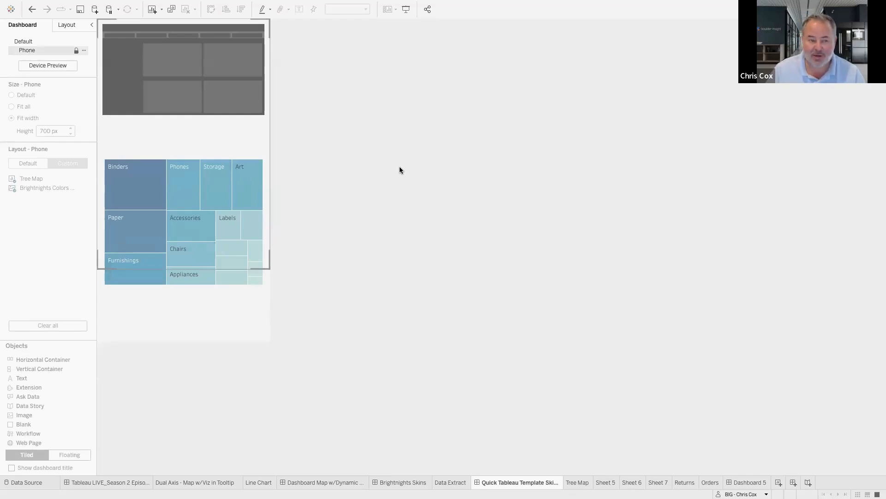
{"action": "left_click", "coordinate": [83, 50]}
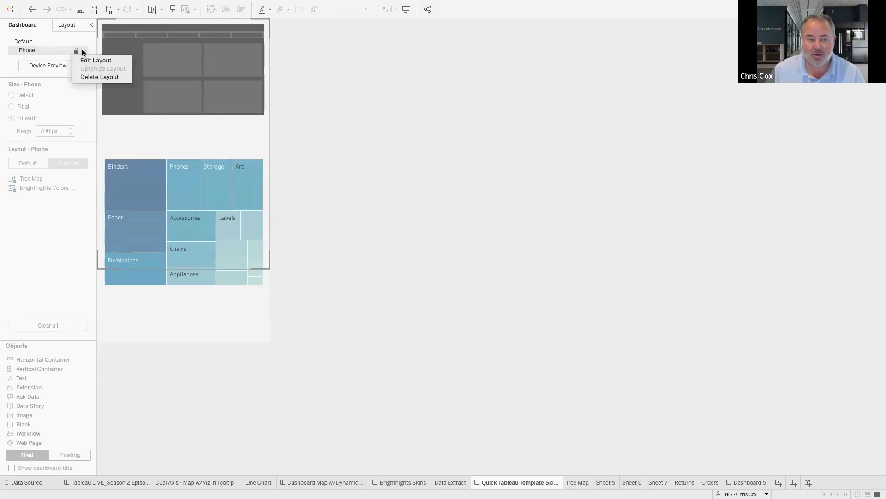
{"action": "left_click", "coordinate": [92, 76]}
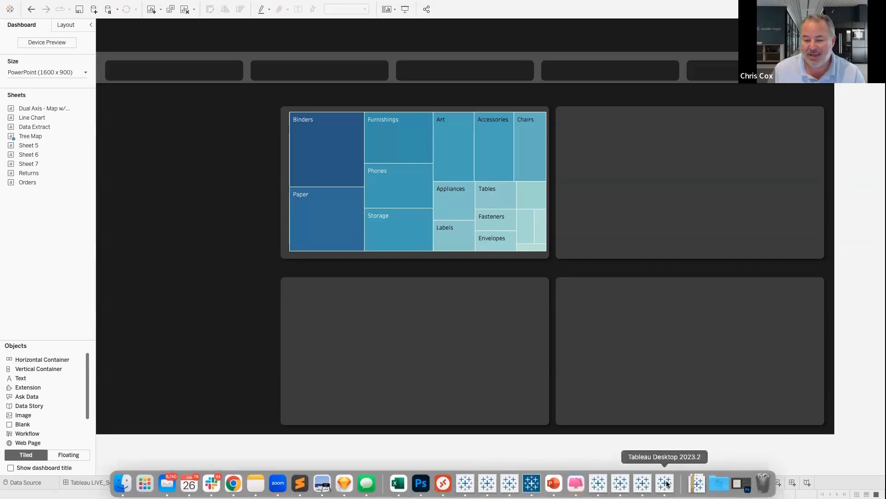
Switch to the PRG leads dashboard workbook and compare its default 2021 layout with the custom phone layout
{"action": "left_click", "coordinate": [667, 483]}
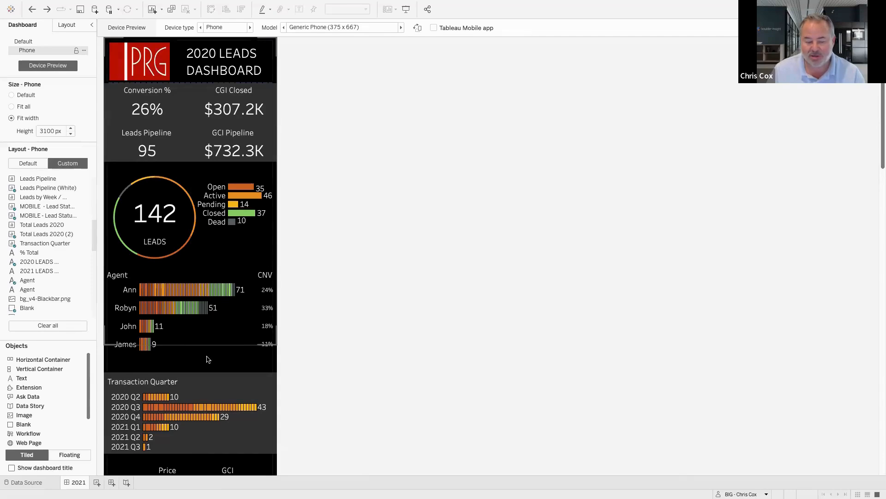
{"action": "left_click", "coordinate": [173, 361]}
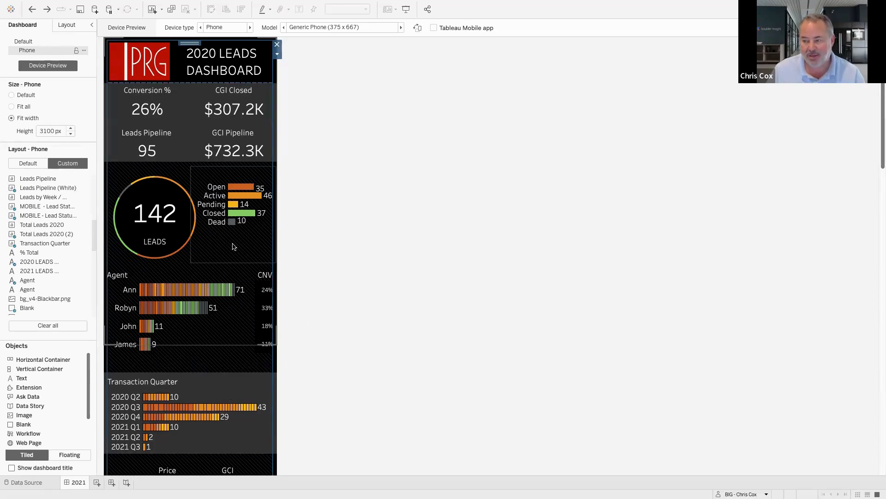
{"action": "left_click", "coordinate": [323, 215]}
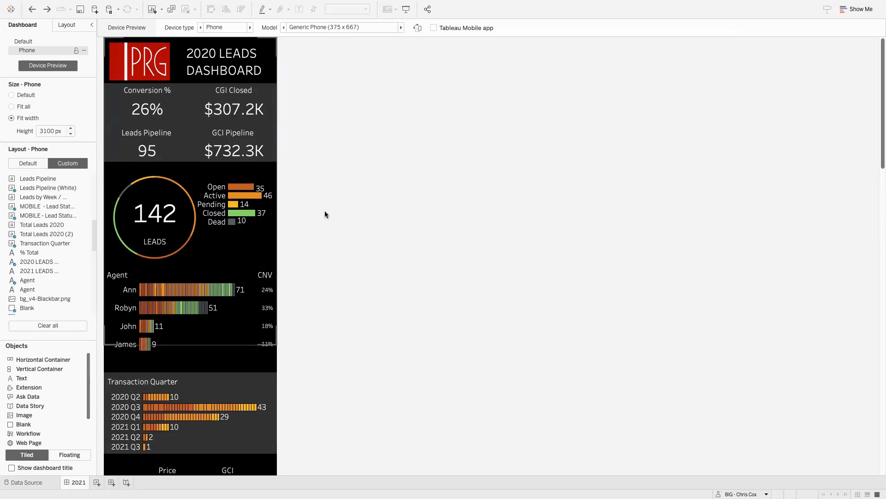
{"action": "left_click", "coordinate": [48, 42]}
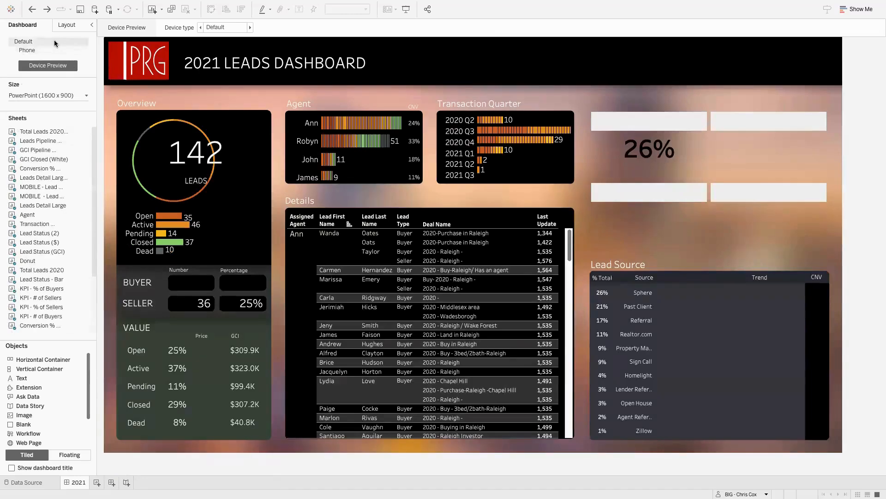
{"action": "left_click", "coordinate": [60, 51]}
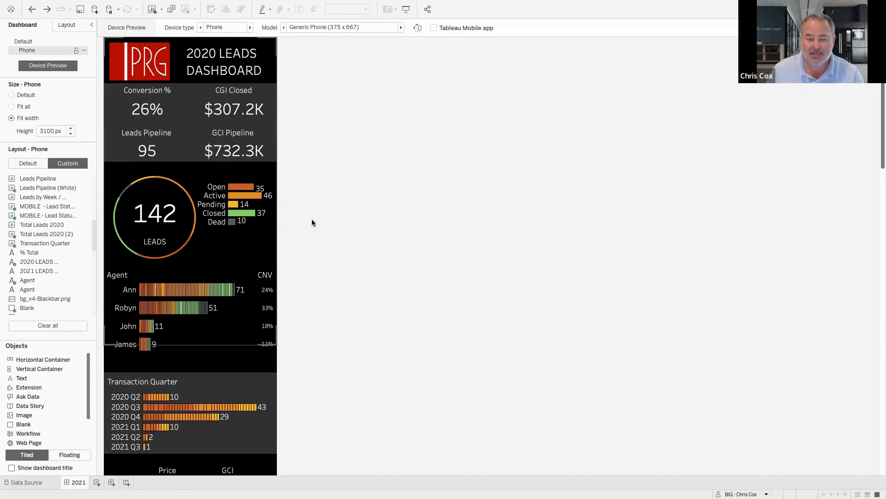
View the default leads dashboard's layout properties and item hierarchy, and bring back the phone layout
{"action": "left_click", "coordinate": [43, 41]}
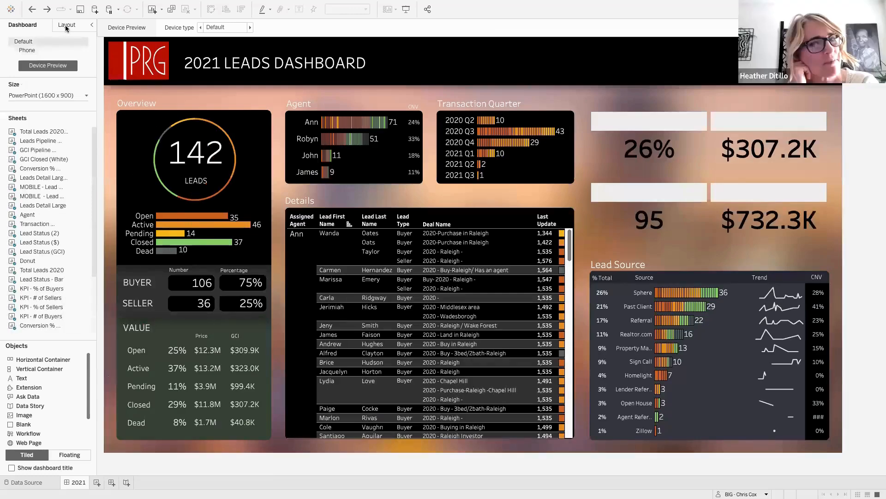
{"action": "left_click", "coordinate": [65, 24]}
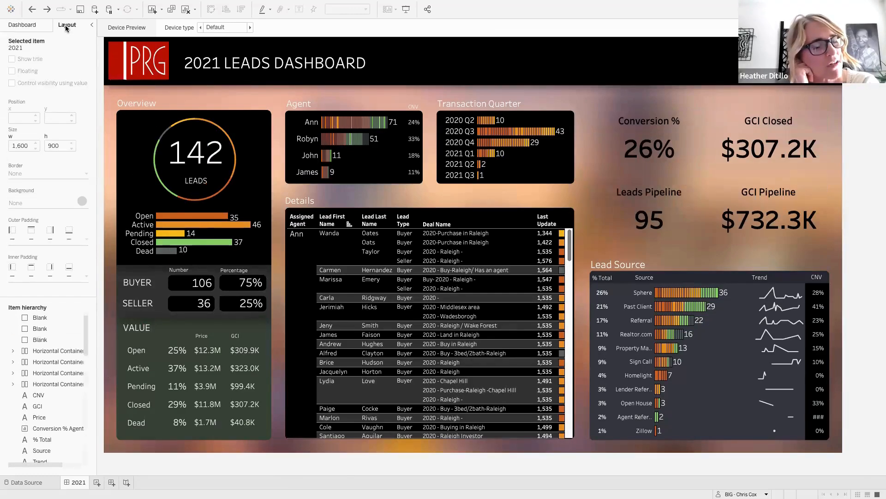
{"action": "left_click", "coordinate": [33, 26]}
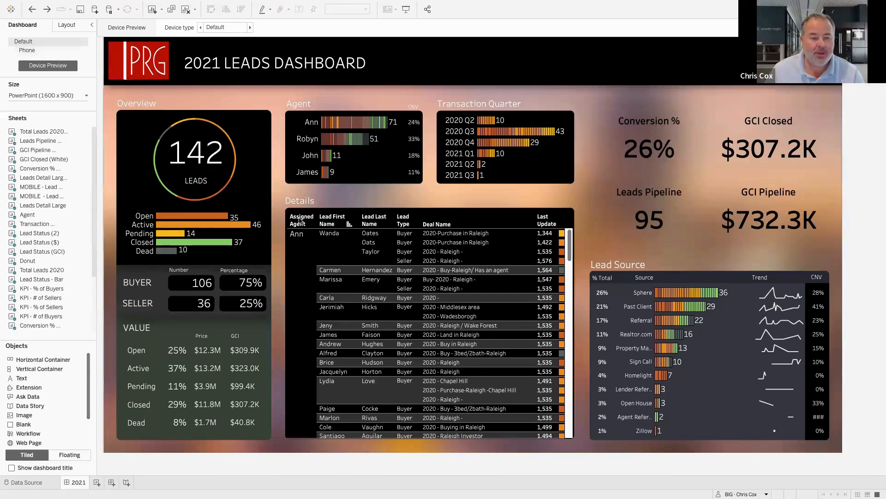
{"action": "left_click", "coordinate": [51, 53]}
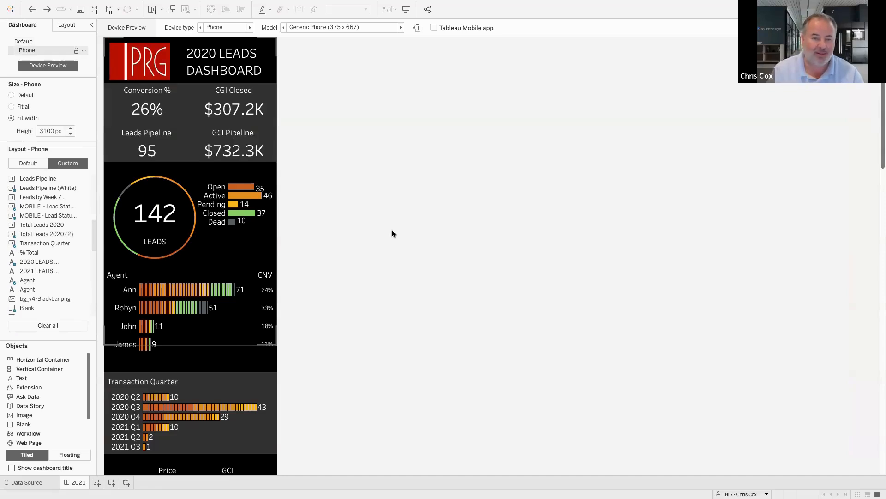
Preview the phone layout in landscape orientation, returning to portrait
{"action": "left_click", "coordinate": [417, 27]}
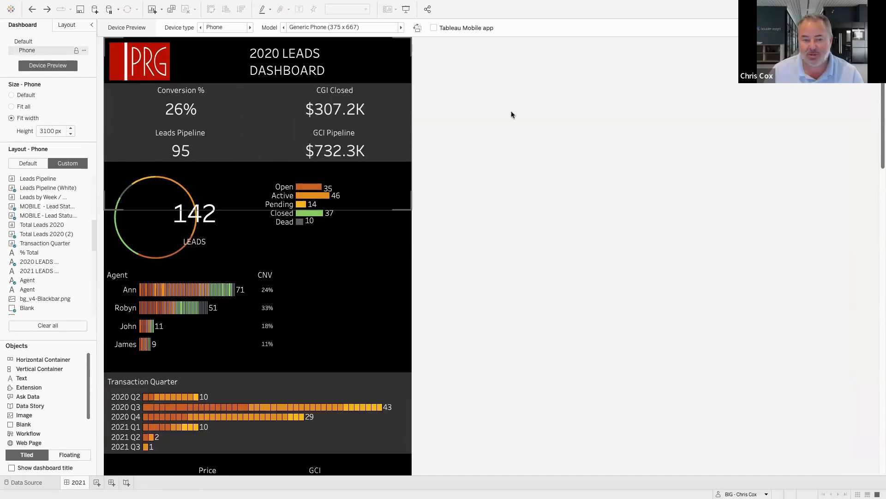
{"action": "left_click", "coordinate": [418, 28]}
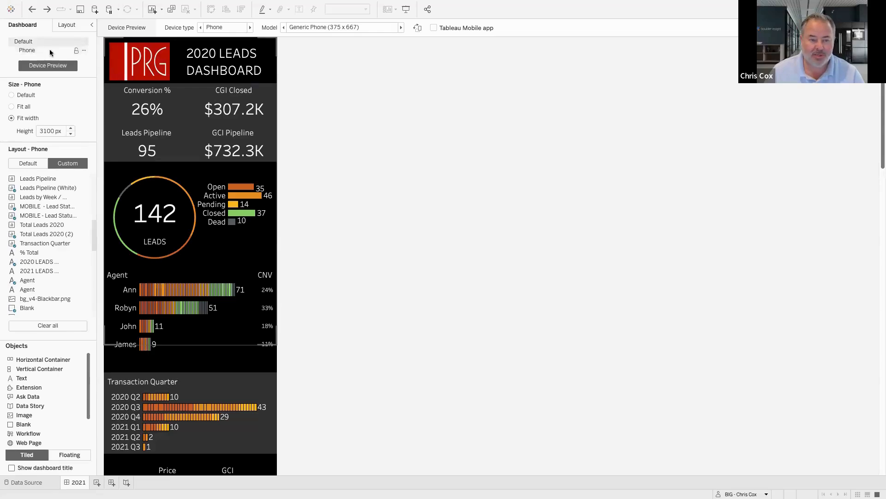
Switch to the Default dashboard layout, widen the side pane and select MOBILE - Lead Status Price in the item hierarchy
{"action": "left_click", "coordinate": [39, 43]}
{"action": "left_click", "coordinate": [58, 23]}
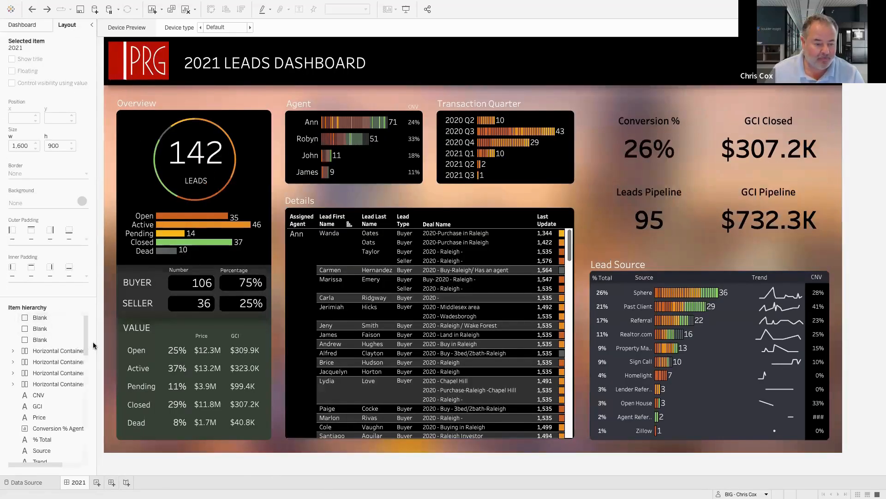
{"action": "left_click_drag", "start_coordinate": [96, 344], "coordinate": [226, 344]}
{"action": "scroll", "coordinate": [89, 388], "scroll_direction": "down", "scroll_amount": 10}
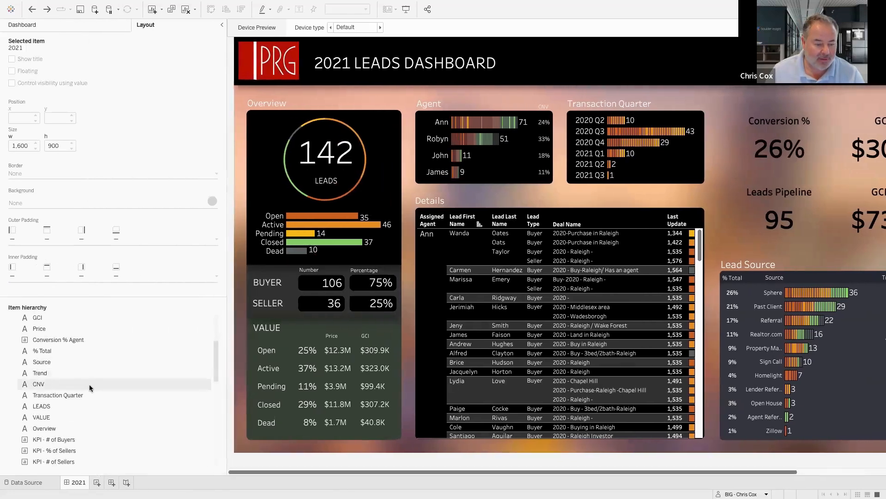
{"action": "scroll", "coordinate": [90, 388], "scroll_direction": "down", "scroll_amount": 3}
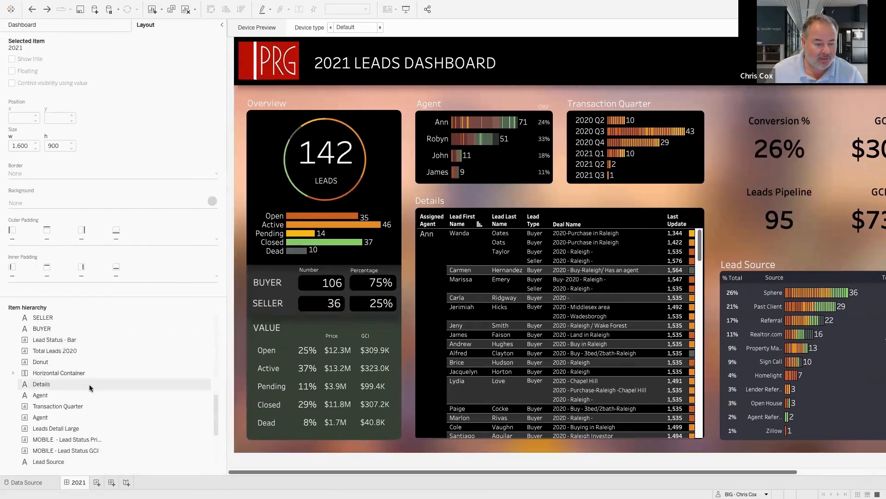
{"action": "scroll", "coordinate": [90, 387], "scroll_direction": "down", "scroll_amount": 1}
{"action": "left_click", "coordinate": [95, 373]}
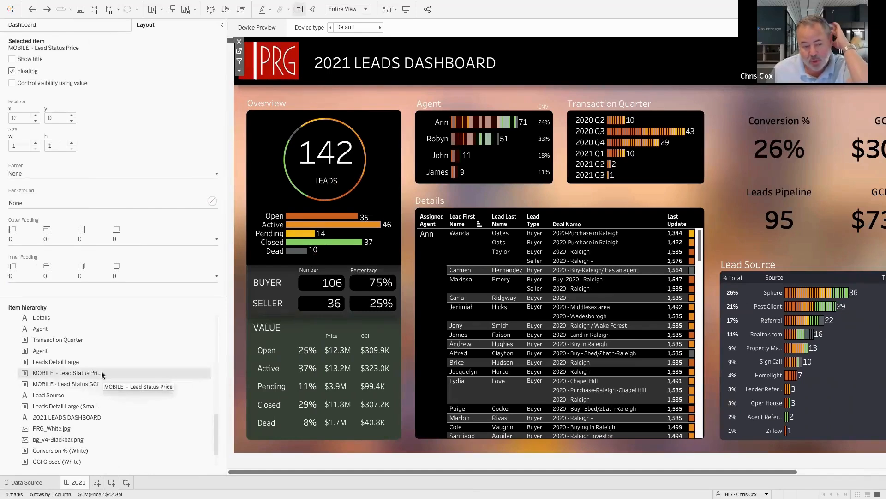
Enlarge the floating MOBILE - Lead Status GCI sheet to 500 wide by 500 high
{"action": "left_click", "coordinate": [102, 383]}
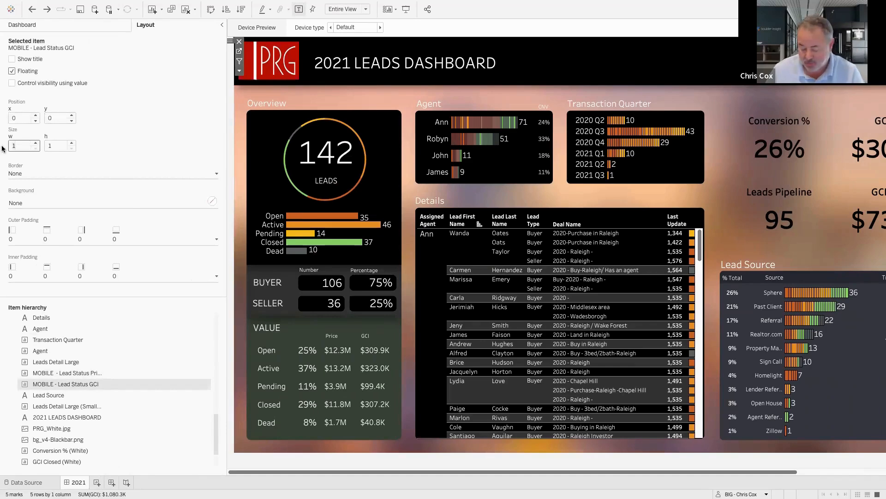
{"action": "type", "text": "0"}
{"action": "key", "text": "Tab"}
{"action": "type", "text": "500"}
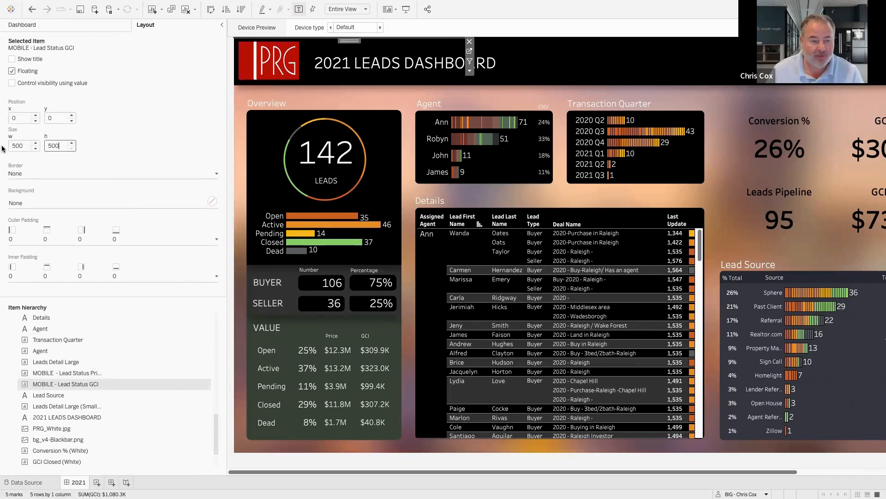
{"action": "key", "text": "Tab"}
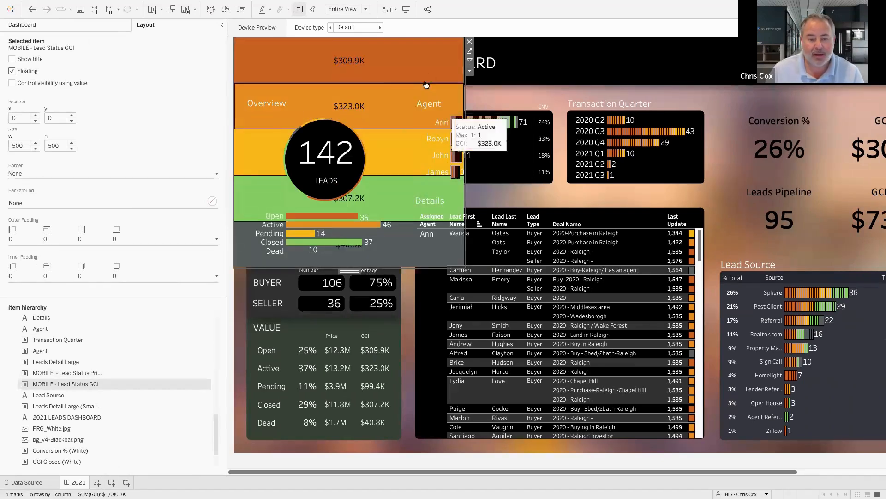
Bring the MOBILE - Lead Status GCI sheet to the front of the floating order
{"action": "left_click", "coordinate": [471, 71]}
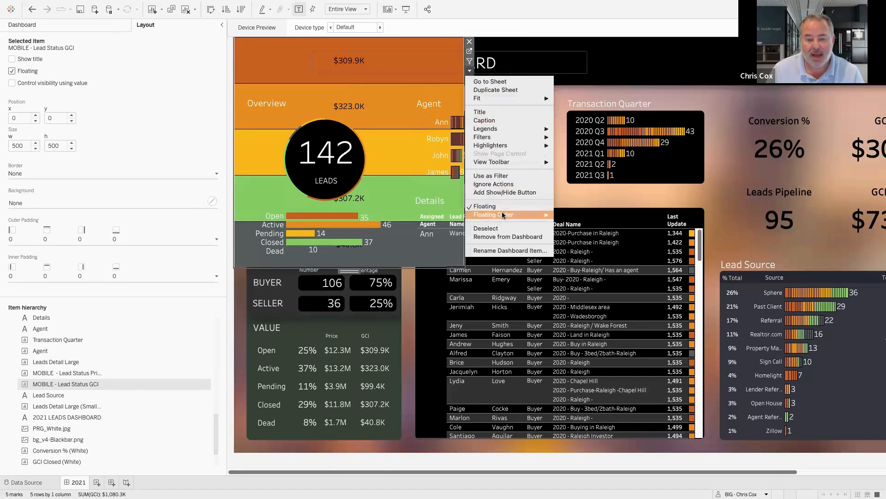
{"action": "mouse_move", "coordinate": [502, 213]}
{"action": "left_click", "coordinate": [583, 215]}
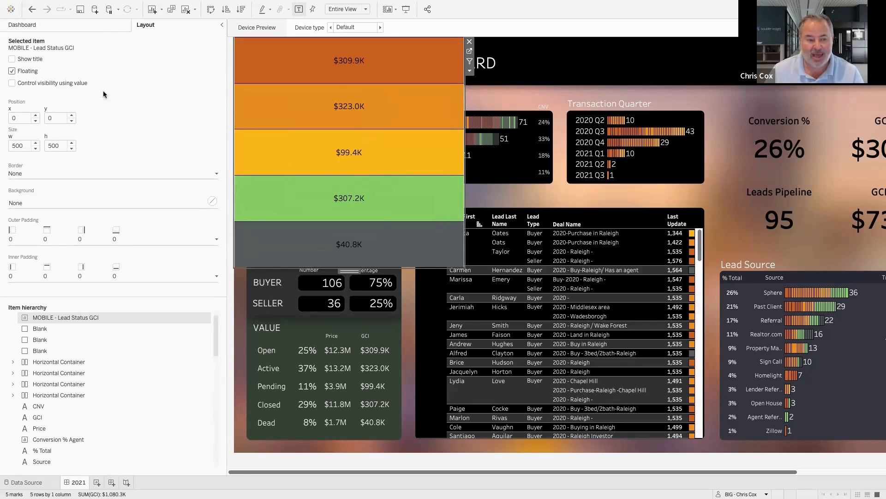
Examine the Price and GCI status tables in the Phone layout, returning to the Default layout
{"action": "left_click", "coordinate": [107, 27]}
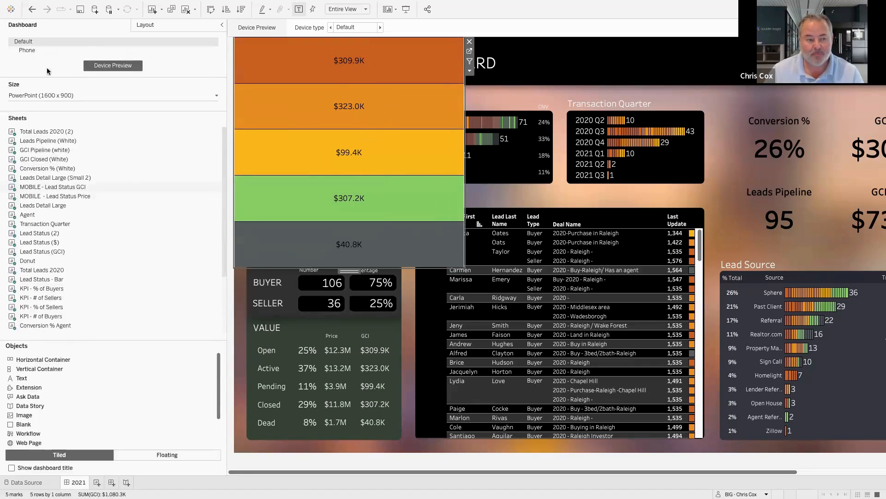
{"action": "left_click", "coordinate": [35, 48]}
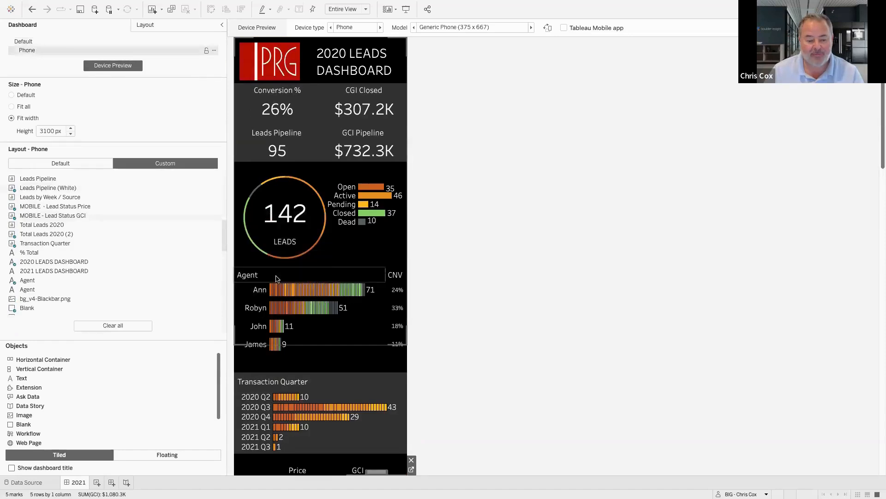
{"action": "scroll", "coordinate": [276, 278], "scroll_direction": "down", "scroll_amount": 10}
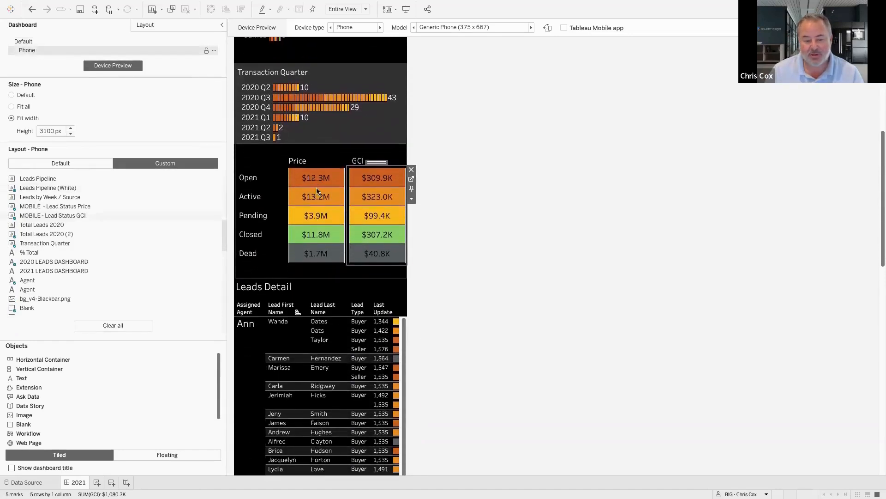
{"action": "left_click", "coordinate": [51, 41]}
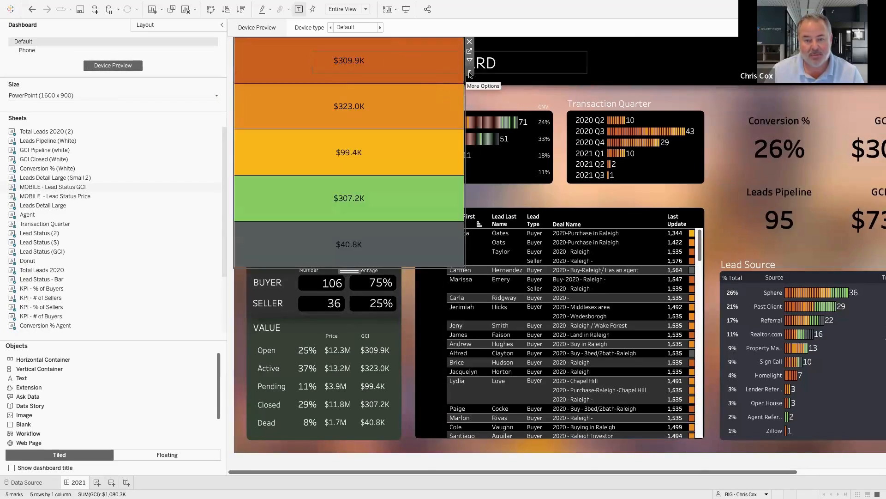
Move the enlarged MOBILE - Lead Status GCI sheet off the Overview area and over the Transaction Quarter chart
{"action": "left_click", "coordinate": [330, 56]}
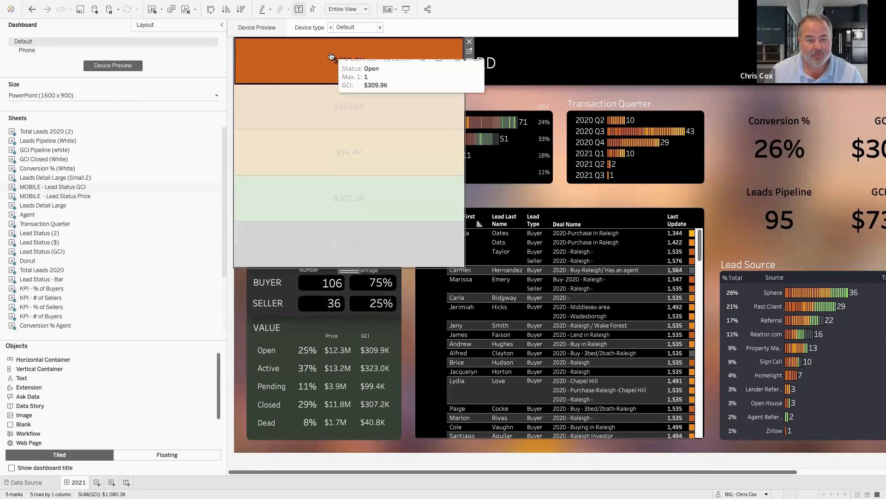
{"action": "left_click", "coordinate": [330, 56]}
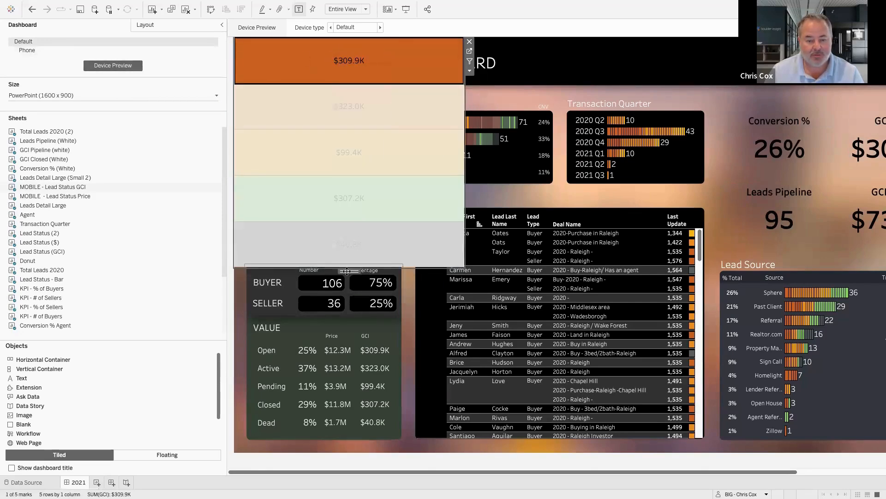
{"action": "left_click_drag", "start_coordinate": [347, 271], "coordinate": [672, 268]}
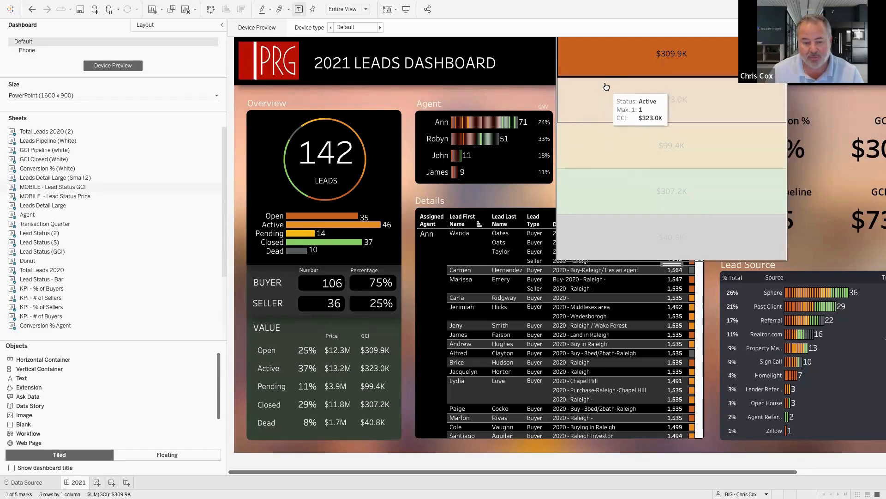
{"action": "left_click", "coordinate": [593, 74]}
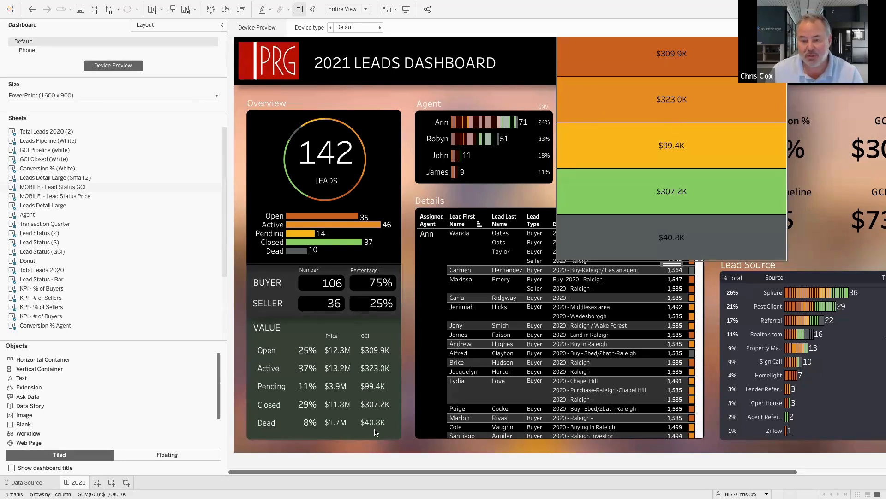
{"action": "mouse_move", "coordinate": [637, 135]}
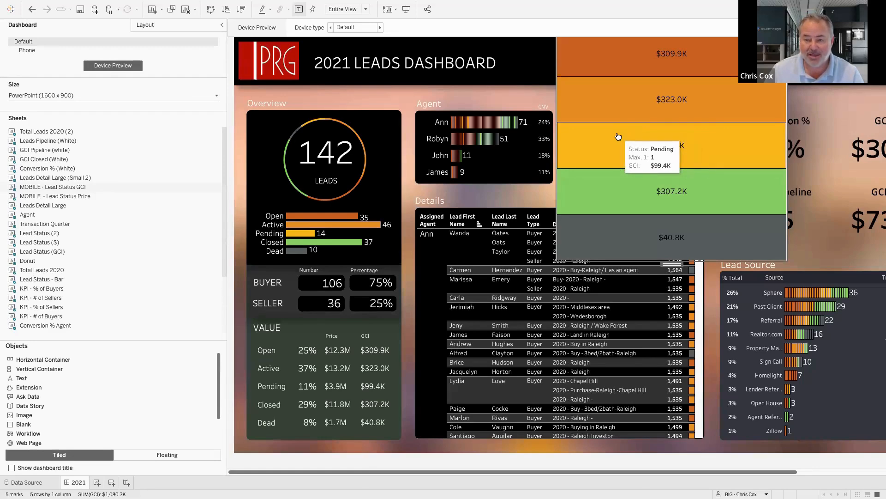
{"action": "left_click", "coordinate": [619, 137]}
{"action": "left_click", "coordinate": [631, 146]}
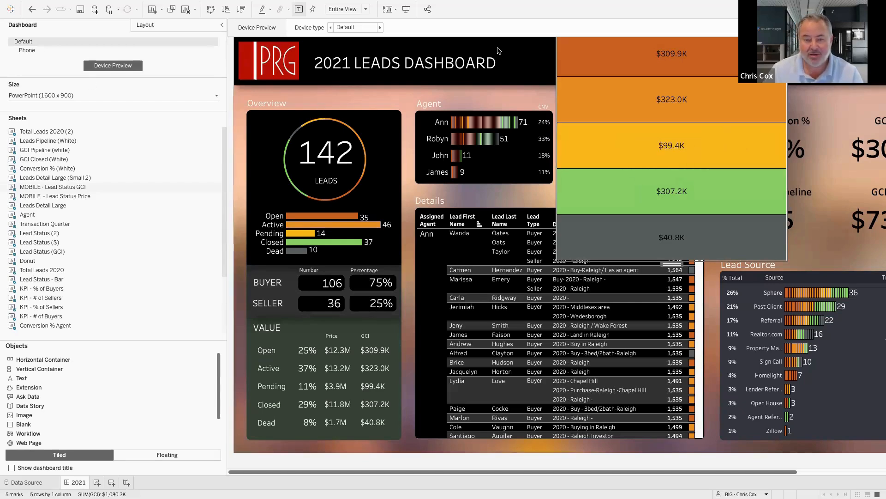
Set the MOBILE - Lead Status GCI sheet's position to x 0 and y 0
{"action": "left_click", "coordinate": [147, 25]}
{"action": "left_click", "coordinate": [12, 119]}
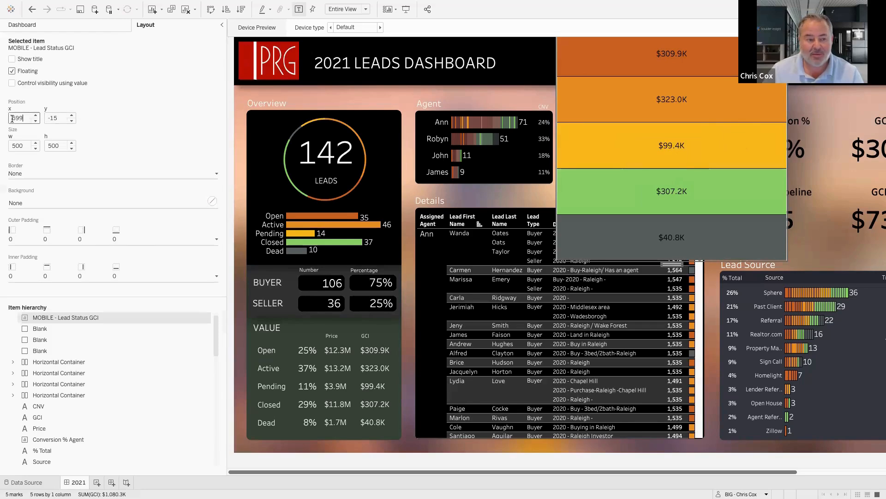
{"action": "type", "text": "0"}
{"action": "key", "text": "Tab"}
{"action": "type", "text": "0"}
{"action": "key", "text": "Tab"}
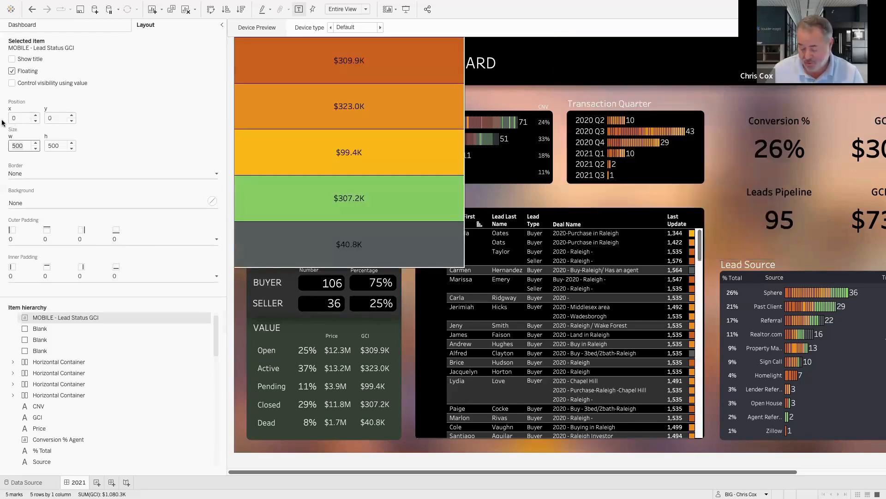
Shrink the MOBILE - Lead Status GCI sheet to 1 wide by 1 high
{"action": "type", "text": "1"}
{"action": "key", "text": "Tab"}
{"action": "type", "text": "1"}
{"action": "key", "text": "Tab"}
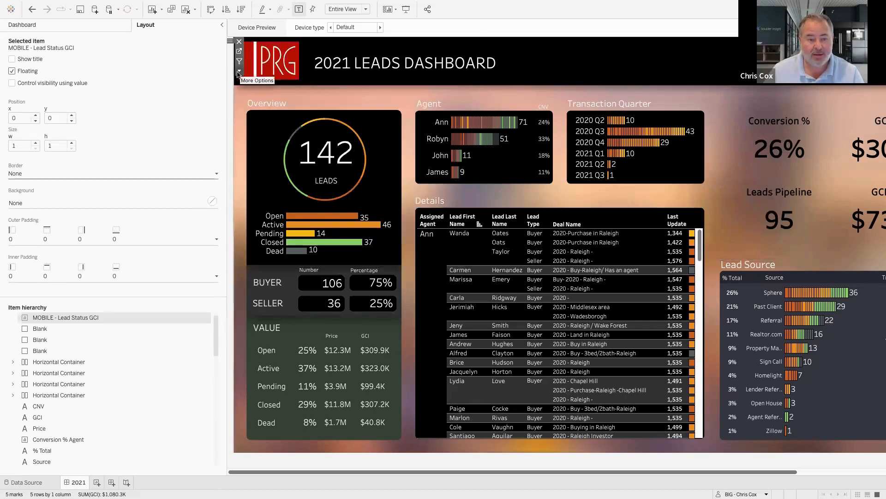
Send the MOBILE - Lead Status GCI sheet to the back of the floating order
{"action": "left_click", "coordinate": [239, 71]}
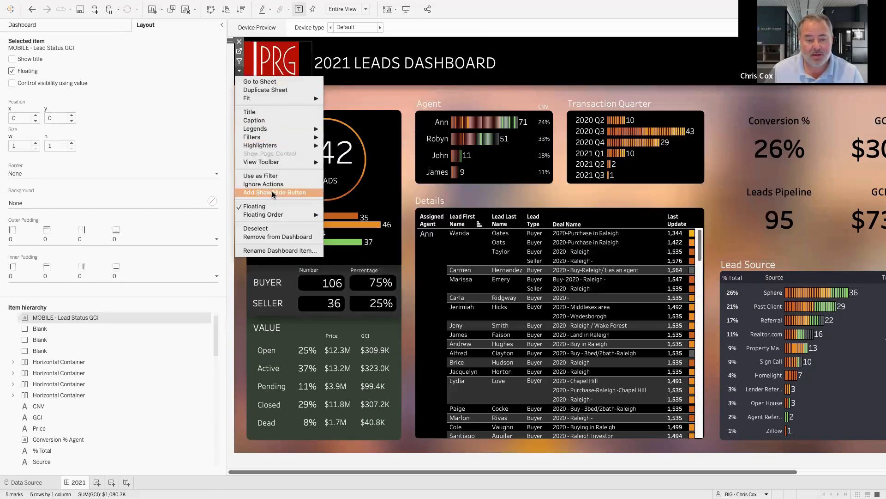
{"action": "mouse_move", "coordinate": [276, 214]}
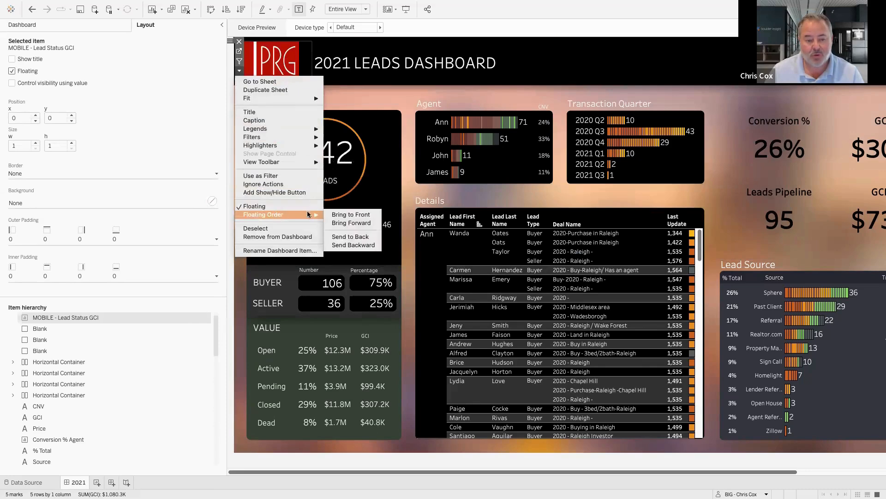
{"action": "left_click", "coordinate": [356, 235]}
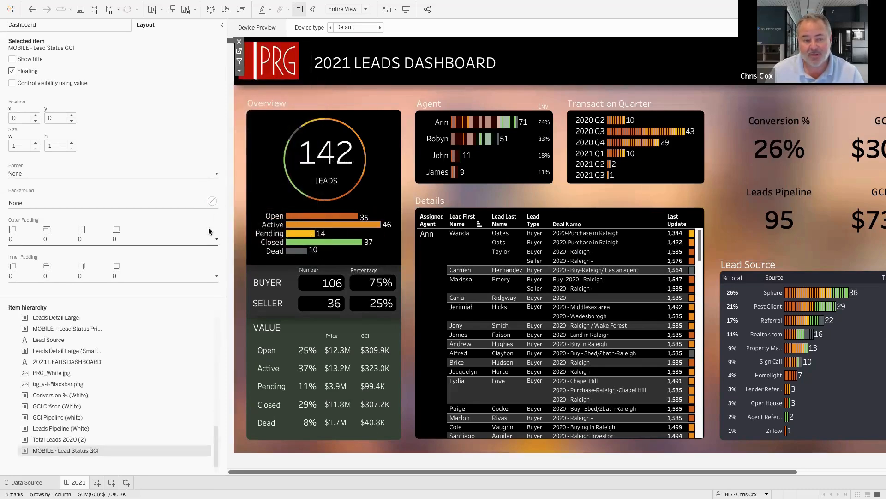
{"action": "left_click", "coordinate": [210, 345]}
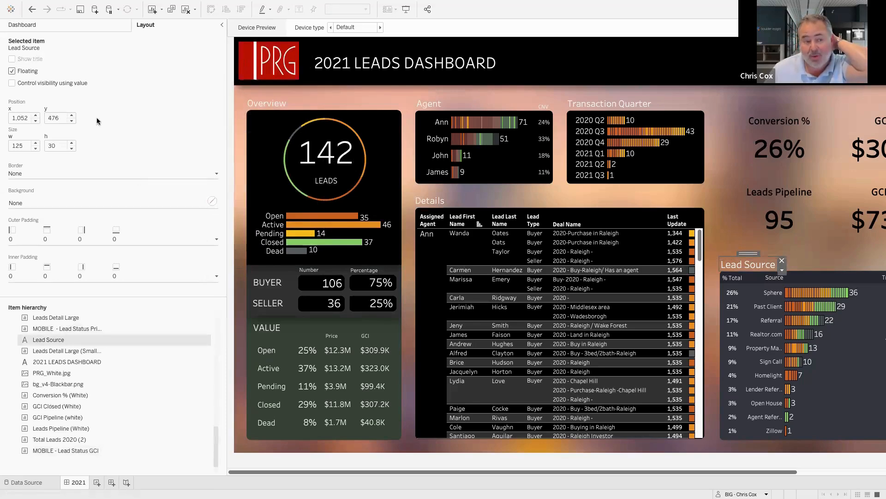
Switch to the Phone layout and look through it down to the Leads Detail table
{"action": "left_click", "coordinate": [83, 30]}
{"action": "left_click", "coordinate": [69, 51]}
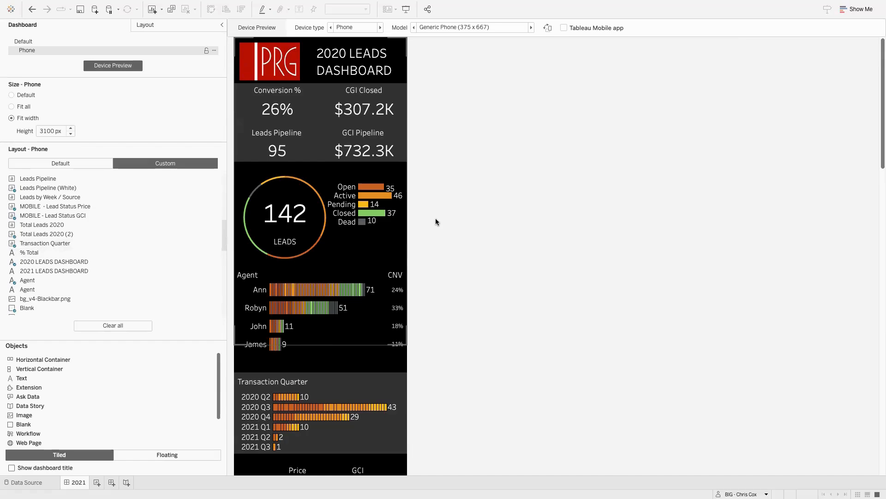
{"action": "scroll", "coordinate": [355, 286], "scroll_direction": "down", "scroll_amount": 10}
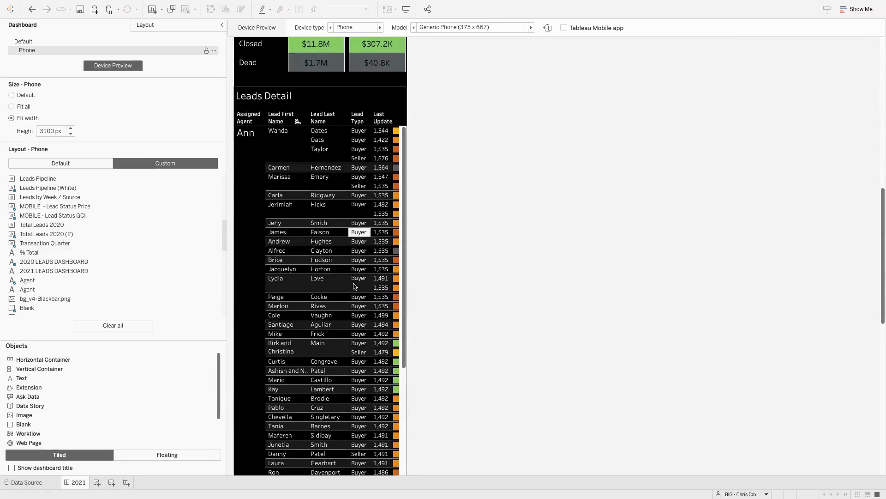
{"action": "scroll", "coordinate": [355, 285], "scroll_direction": "up", "scroll_amount": 10}
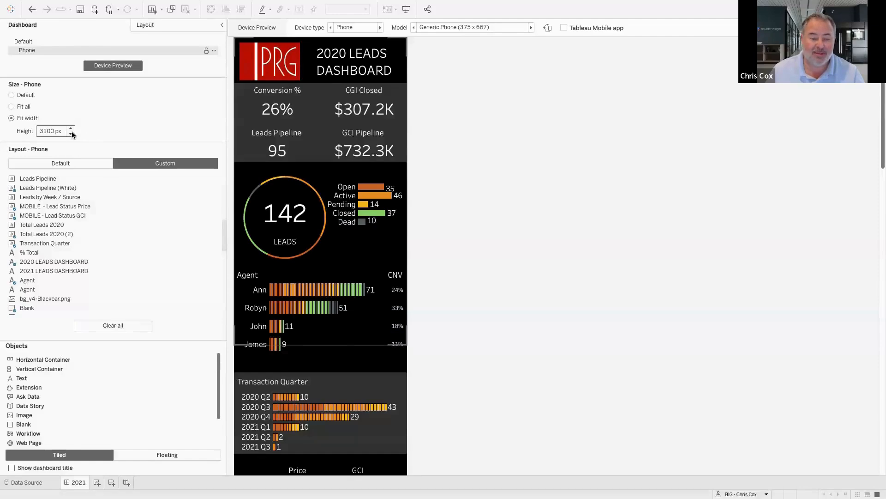
Set the Phone layout's height to 2000 px
{"action": "left_click_drag", "start_coordinate": [61, 130], "coordinate": [35, 131]}
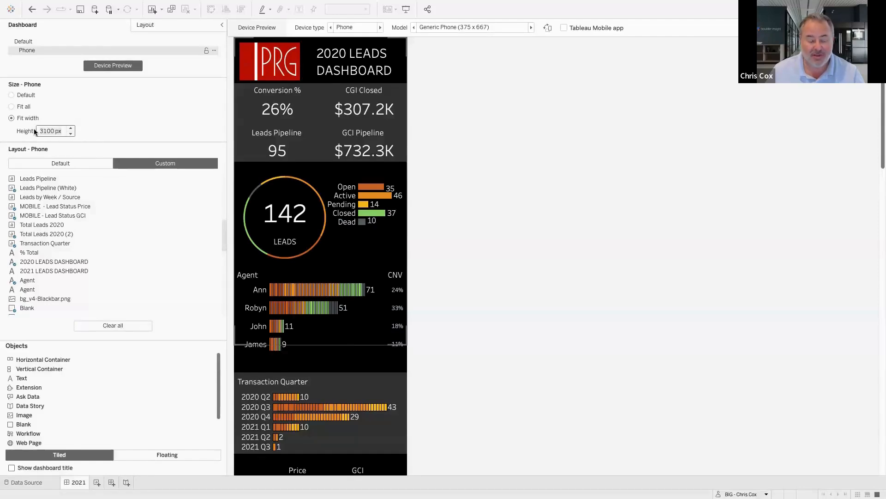
{"action": "type", "text": "200"}
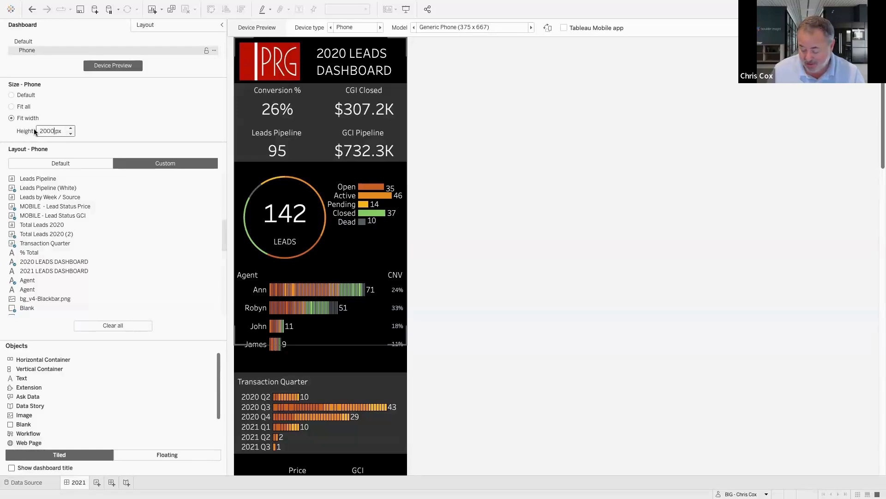
{"action": "key", "text": "Return"}
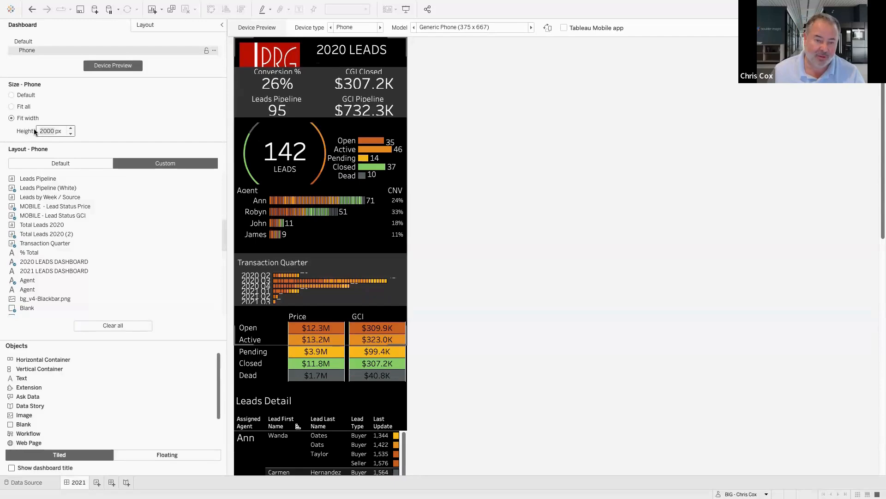
{"action": "left_click", "coordinate": [314, 75]}
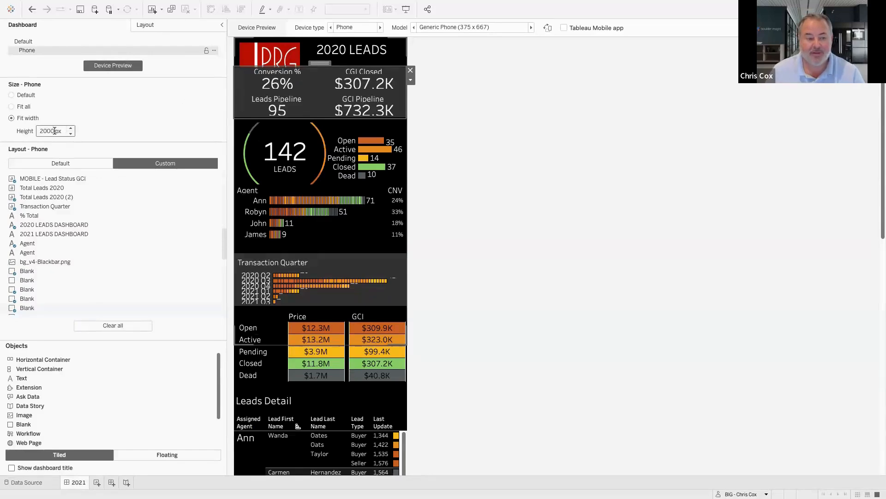
Set the Phone layout's height to 3100 px and look through the layout down to its end below the Leads Detail table
{"action": "type", "text": "300"}
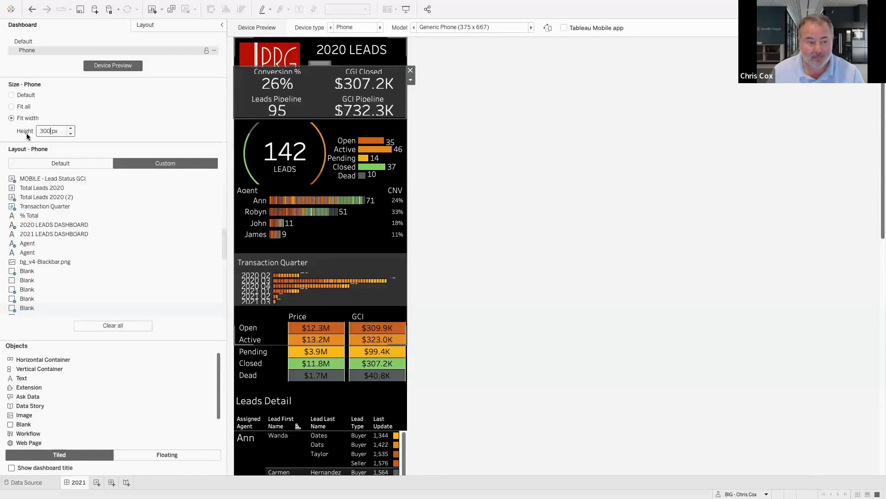
{"action": "key", "text": "BackSpace"}
{"action": "key", "text": "BackSpace"}
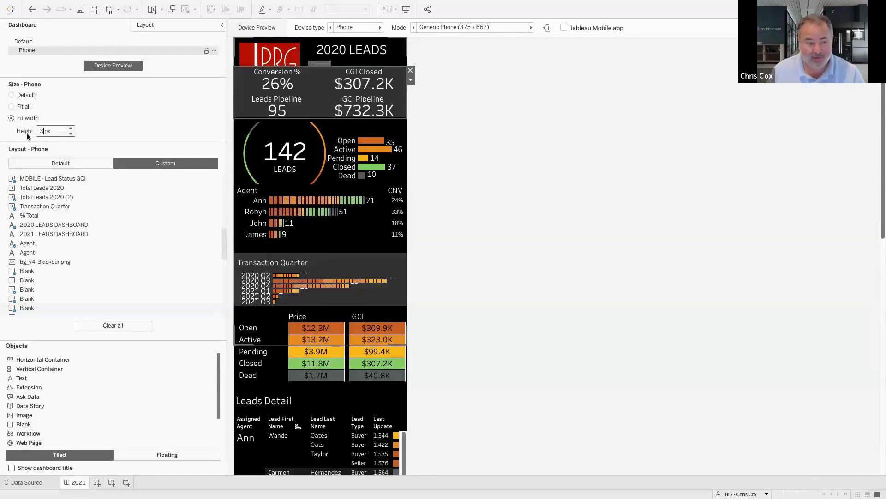
{"action": "type", "text": "100"}
{"action": "key", "text": "Return"}
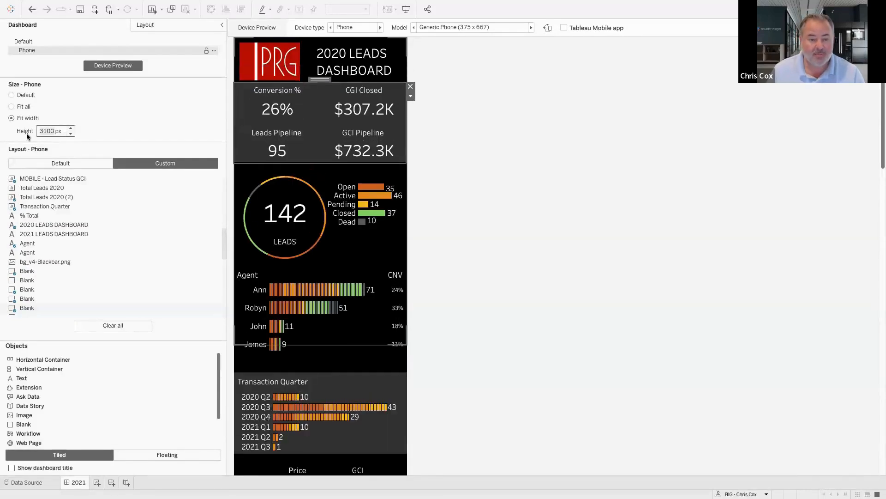
{"action": "scroll", "coordinate": [402, 291], "scroll_direction": "down", "scroll_amount": 15}
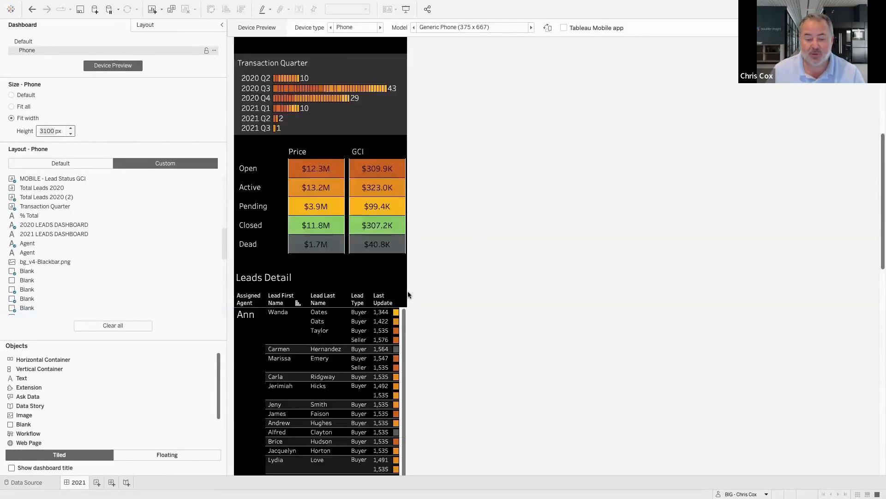
{"action": "scroll", "coordinate": [400, 294], "scroll_direction": "down", "scroll_amount": 10}
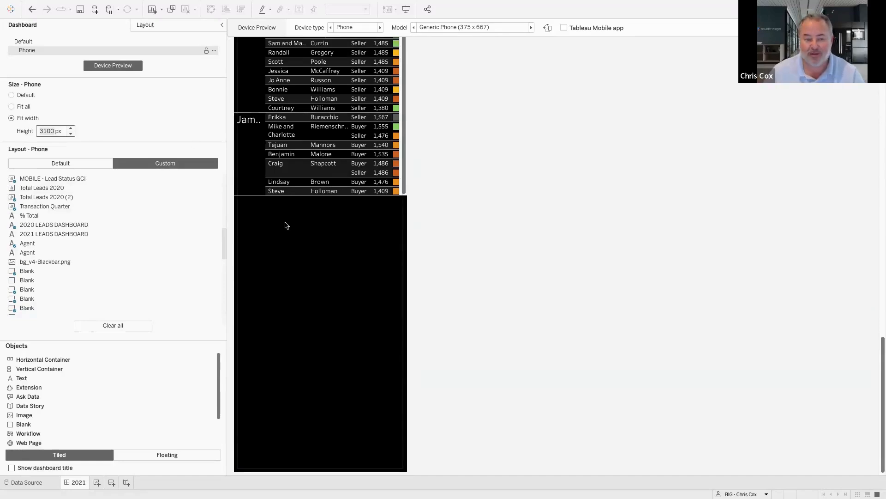
{"action": "scroll", "coordinate": [285, 223], "scroll_direction": "up", "scroll_amount": 20}
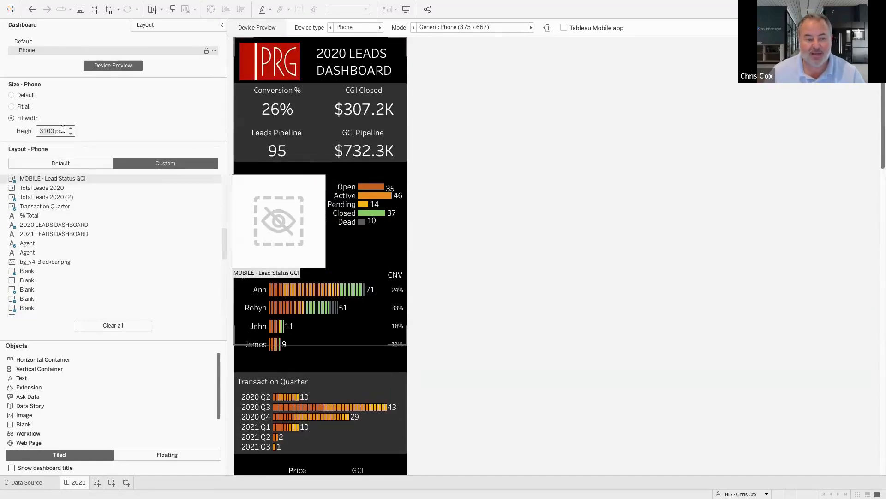
Try a height of 5000 px for the Phone layout and undo the change
{"action": "type", "text": "5000"}
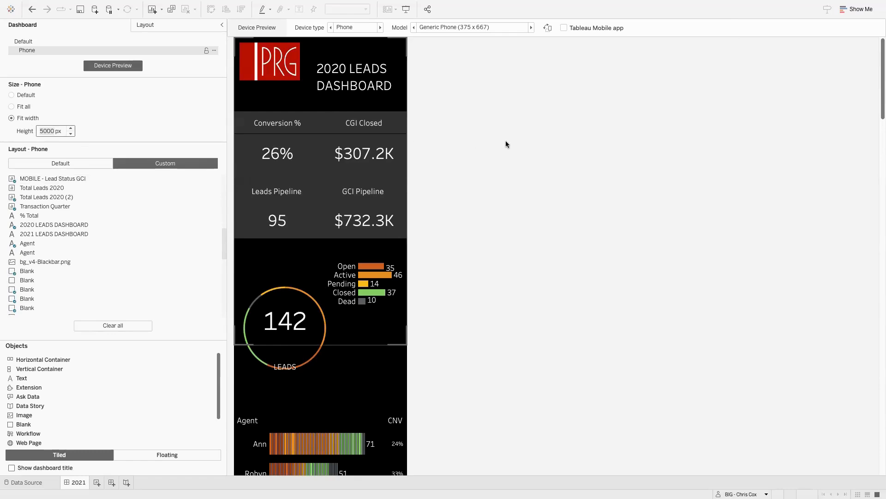
{"action": "left_click", "coordinate": [32, 10]}
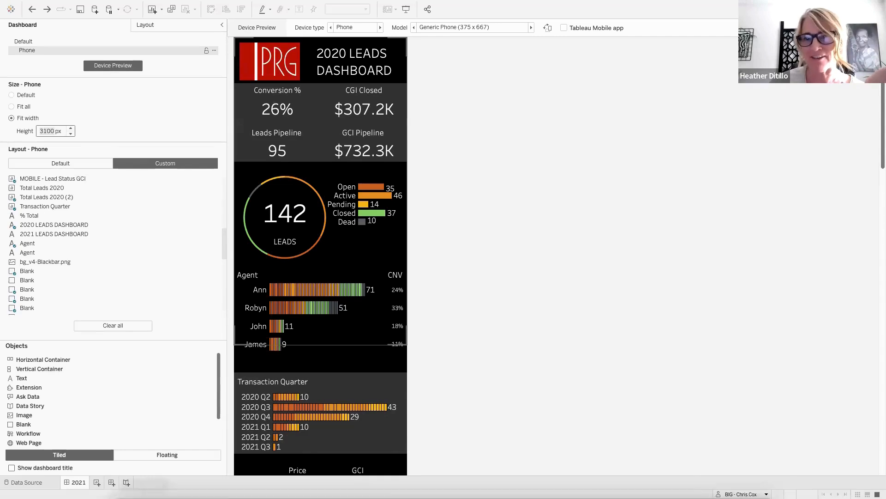
{"action": "mouse_move", "coordinate": [144, 484]}
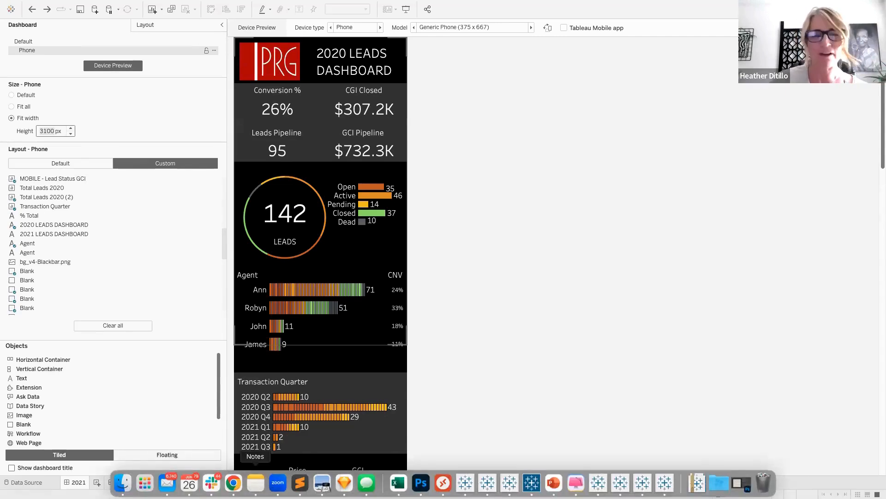
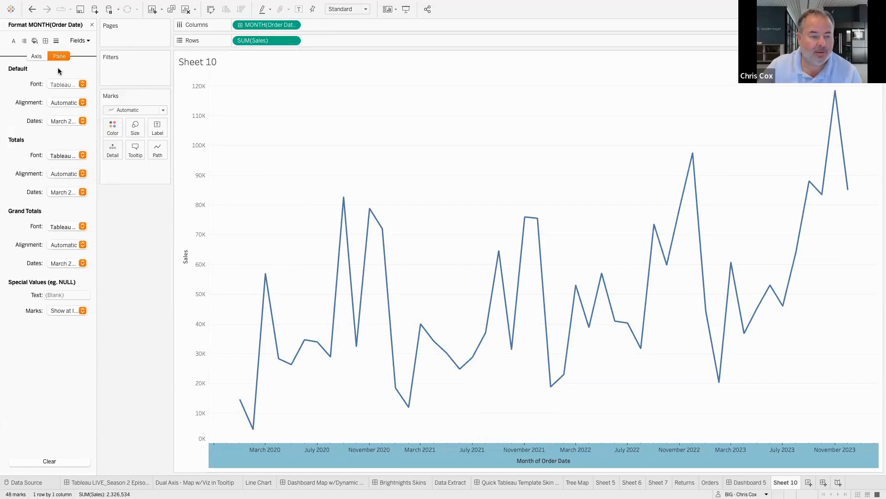
Convert the Month of Order Date field on Columns in Sheet 10 from continuous to discrete
{"action": "left_click", "coordinate": [355, 167]}
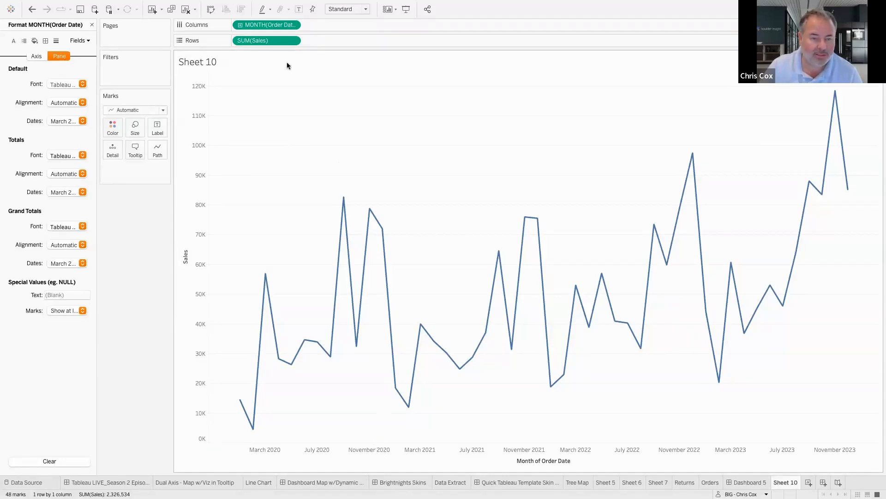
{"action": "left_click", "coordinate": [293, 25]}
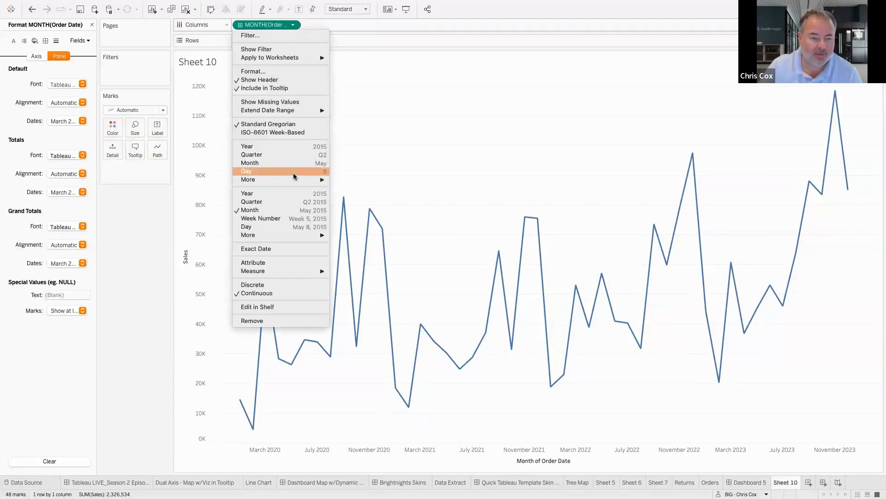
{"action": "left_click", "coordinate": [272, 283]}
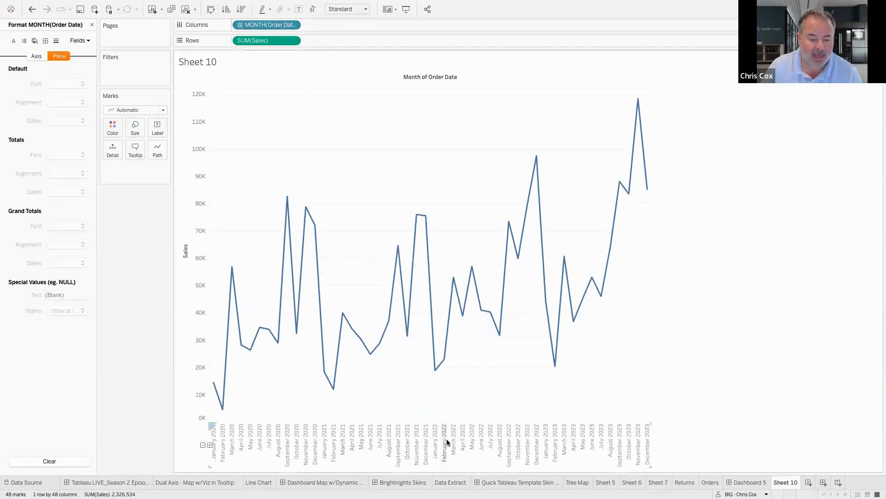
Rotate the month header labels to horizontal and back to vertical, leaving no header selected
{"action": "left_click", "coordinate": [414, 437]}
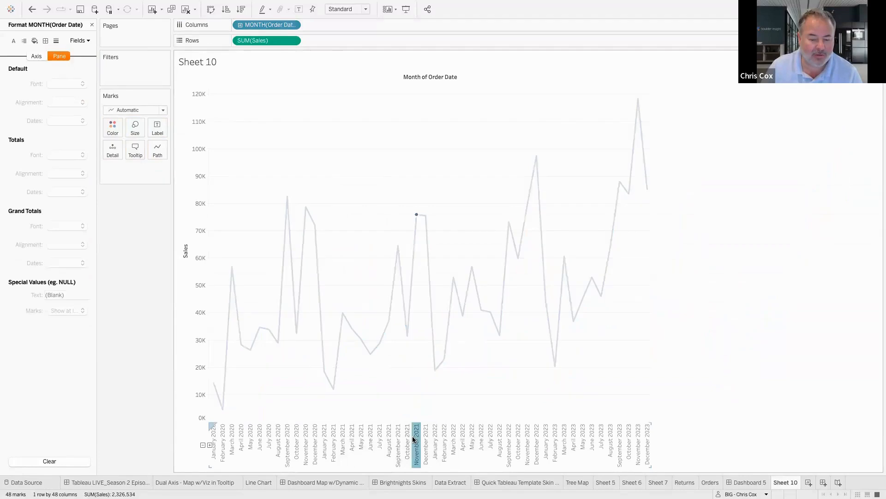
{"action": "right_click", "coordinate": [414, 436]}
{"action": "left_click", "coordinate": [436, 412]}
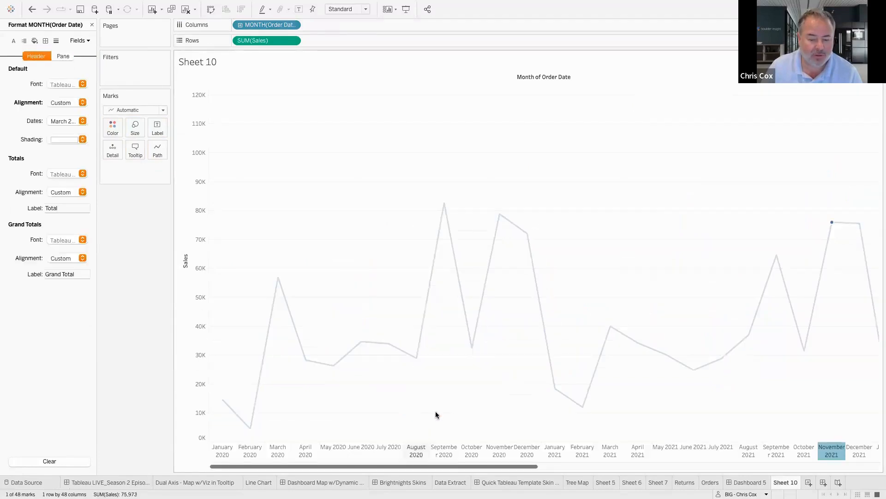
{"action": "right_click", "coordinate": [432, 447]}
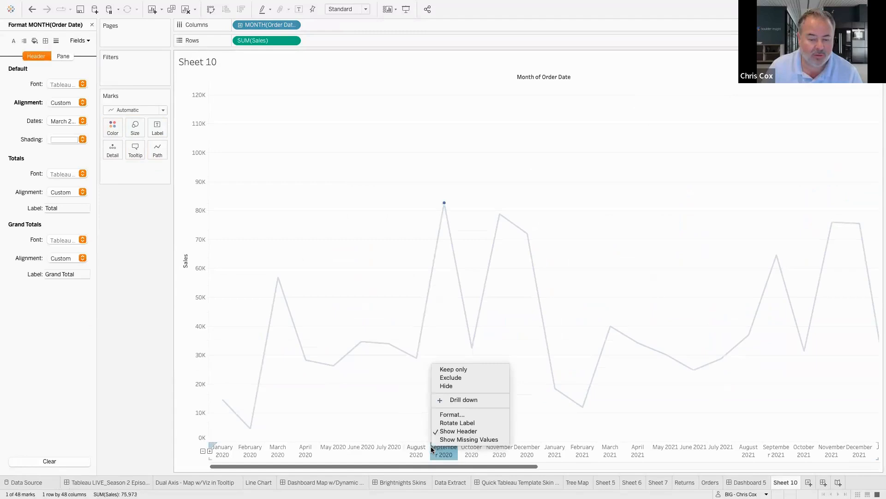
{"action": "left_click", "coordinate": [450, 423]}
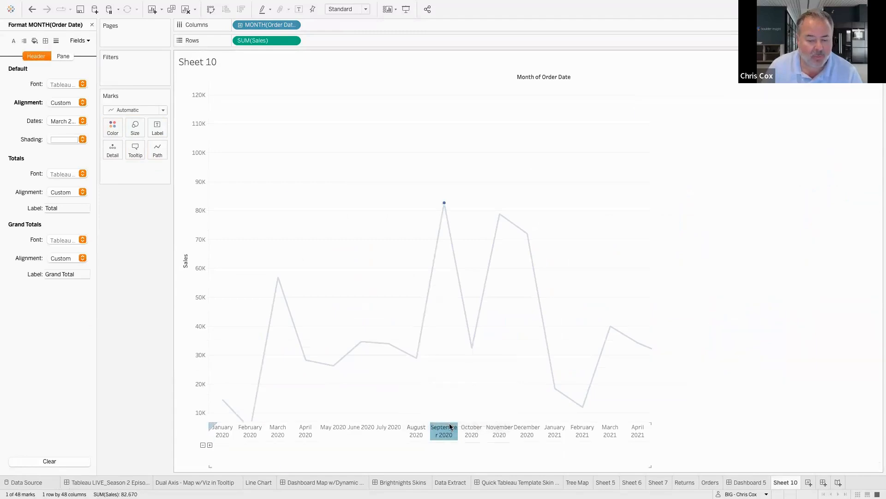
{"action": "left_click", "coordinate": [408, 398]}
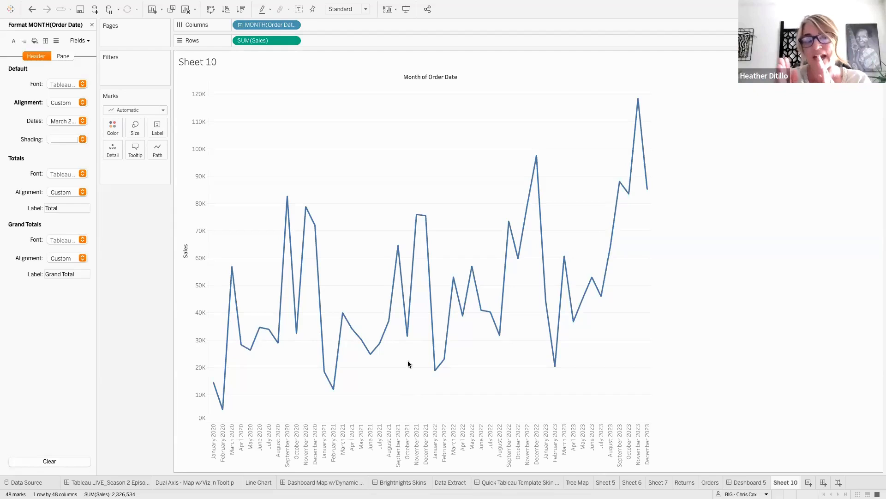
Add Order Date to Columns as a continuous month value and remove the discrete month field beside it
{"action": "left_click", "coordinate": [92, 25]}
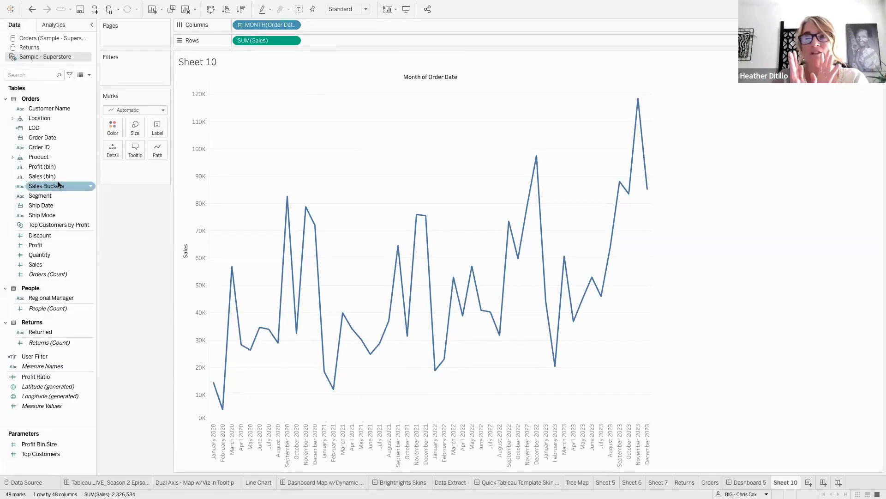
{"action": "left_click_drag", "start_coordinate": [56, 137], "coordinate": [381, 27]}
{"action": "left_click", "coordinate": [362, 25]}
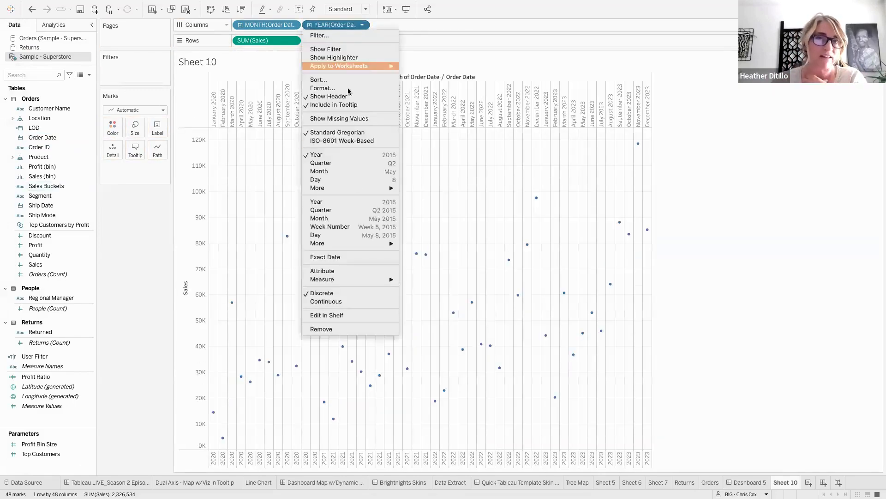
{"action": "left_click", "coordinate": [343, 301]}
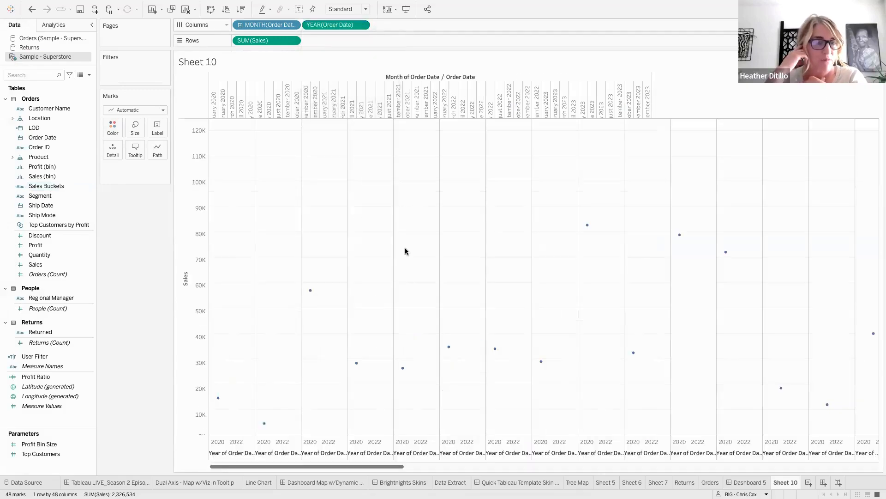
{"action": "left_click", "coordinate": [361, 25]}
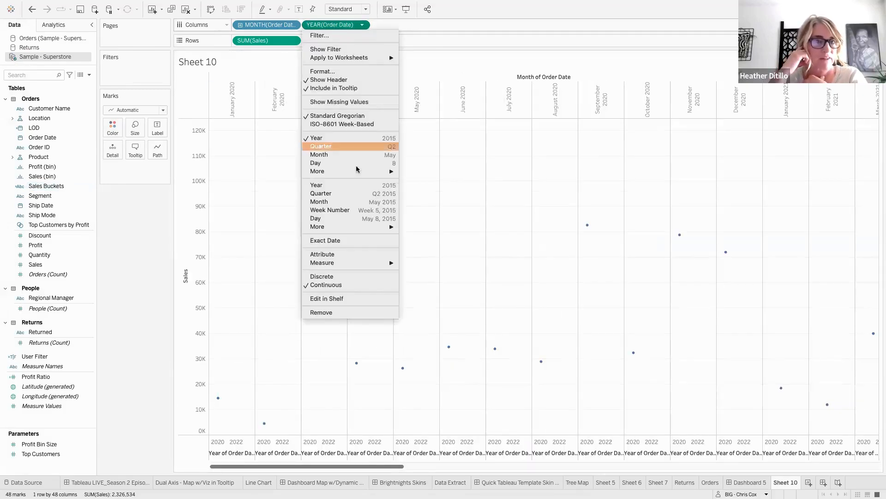
{"action": "left_click", "coordinate": [353, 199]}
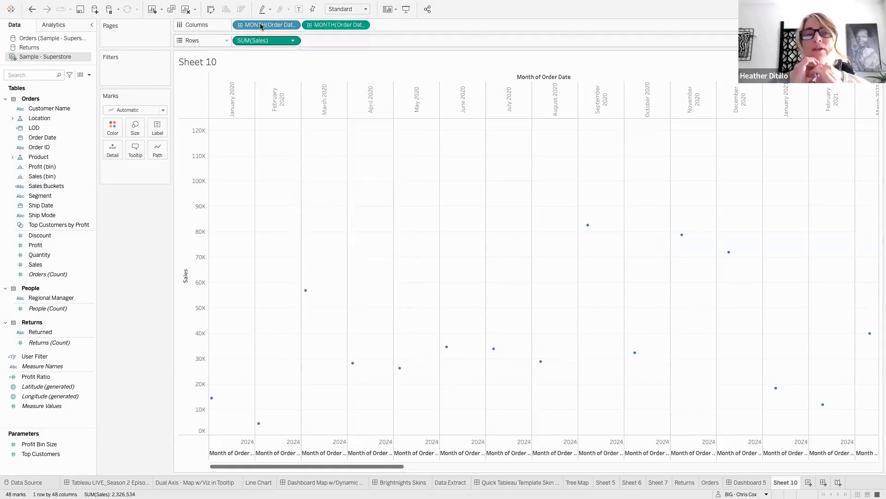
{"action": "left_click_drag", "start_coordinate": [340, 25], "coordinate": [409, 28]}
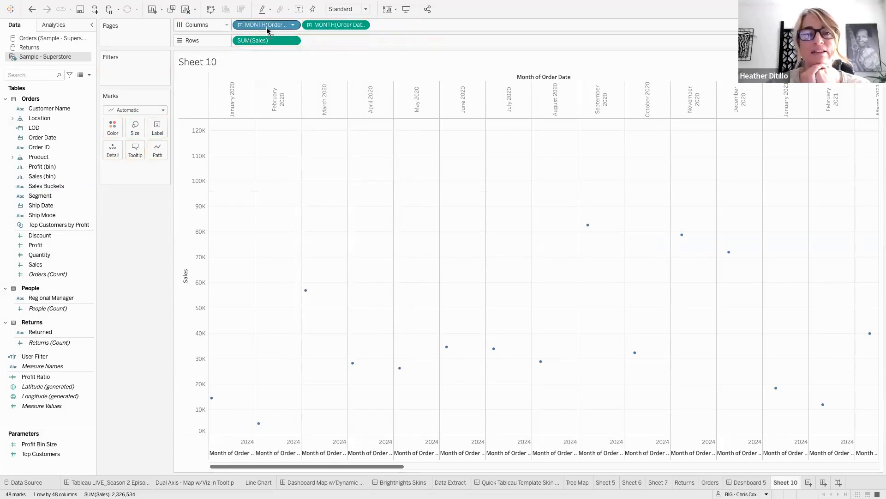
{"action": "left_click_drag", "start_coordinate": [267, 26], "coordinate": [213, 4]}
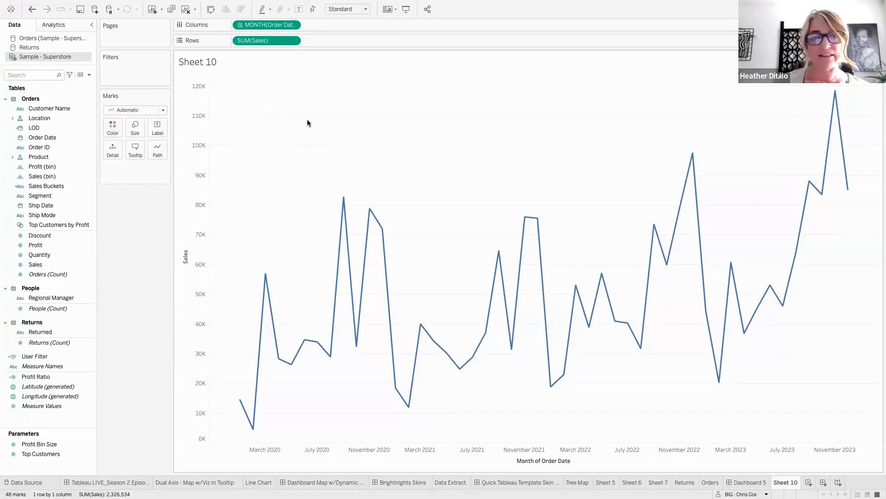
Make the Month of Order Date field discrete, undoing and redoing the conversion to compare its headers with the continuous axis
{"action": "left_click", "coordinate": [292, 25]}
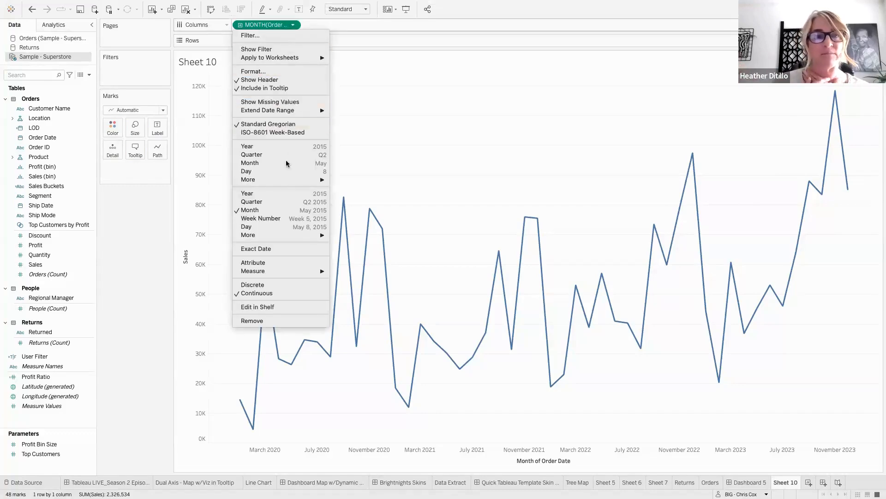
{"action": "left_click", "coordinate": [271, 284]}
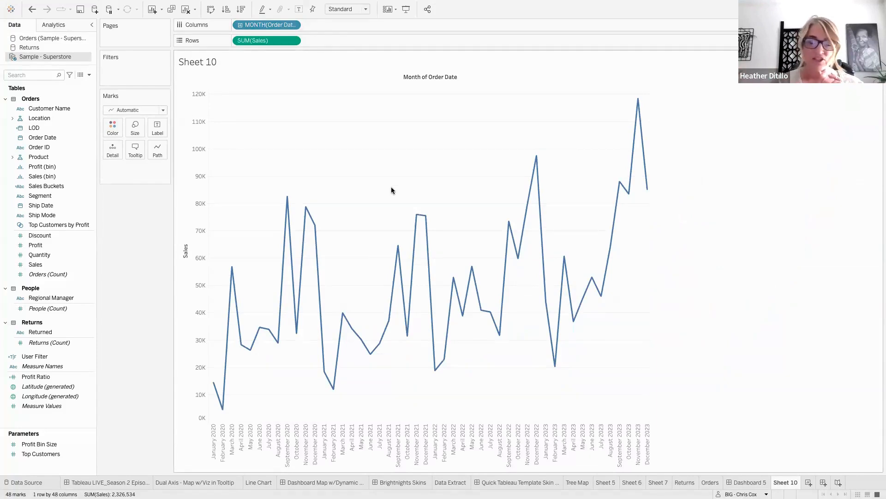
{"action": "left_click", "coordinate": [425, 438]}
{"action": "left_click", "coordinate": [426, 438]}
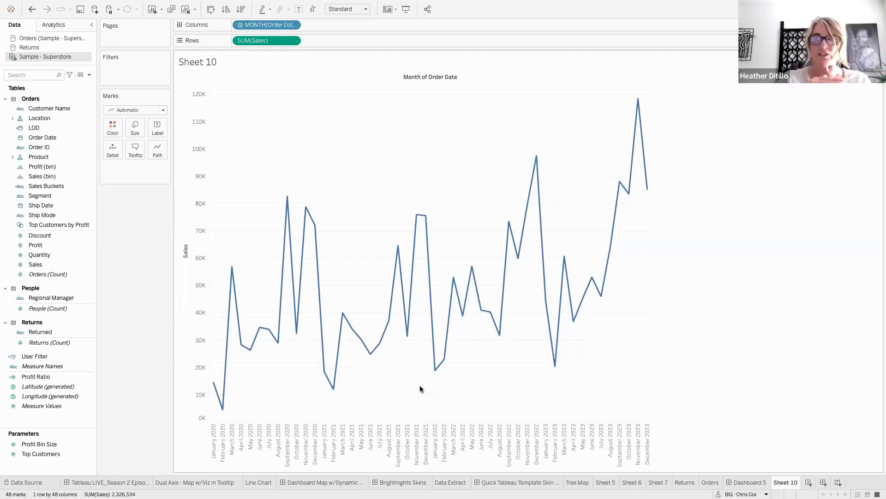
{"action": "left_click", "coordinate": [30, 7]}
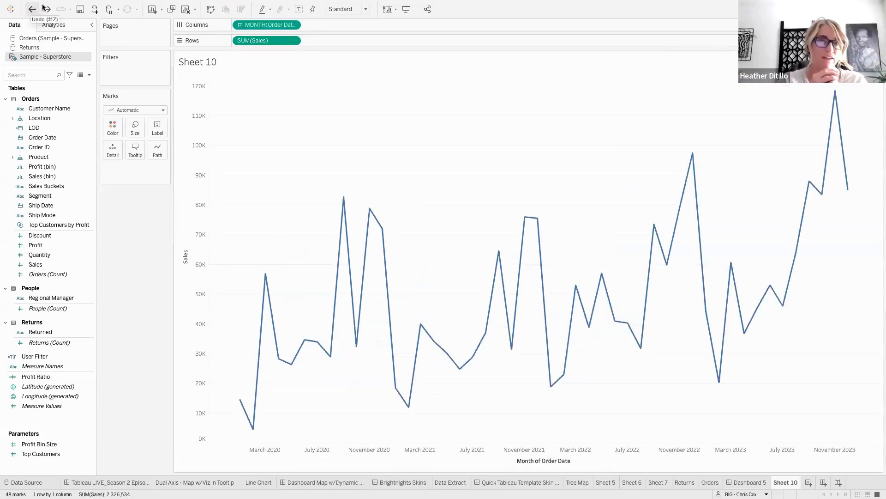
{"action": "left_click", "coordinate": [48, 9]}
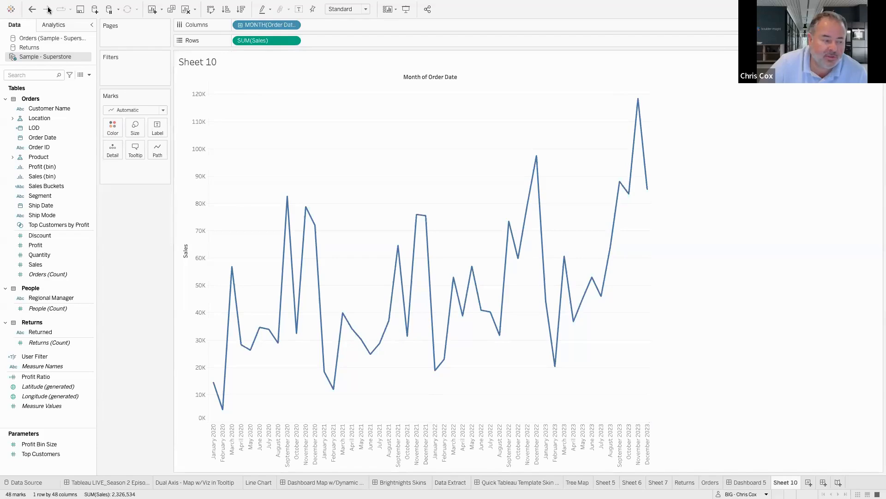
Sort the months by Sales in descending order and undo the sort
{"action": "left_click", "coordinate": [242, 12]}
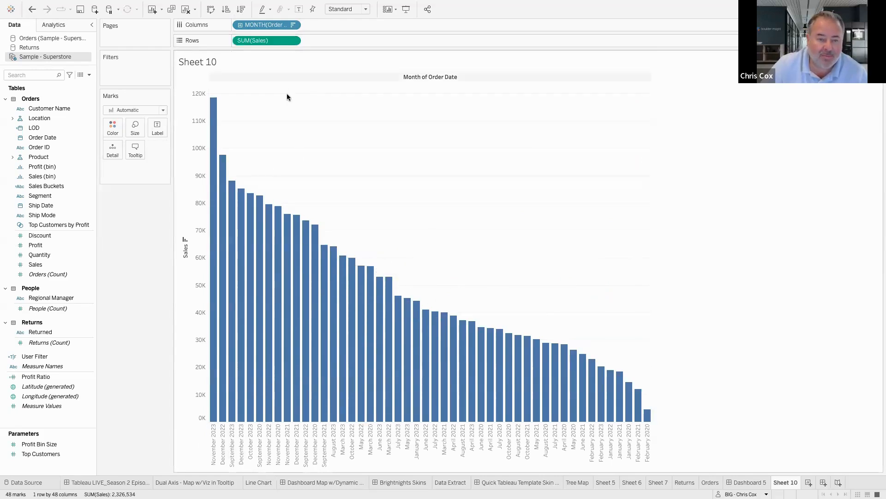
{"action": "left_click", "coordinate": [33, 9]}
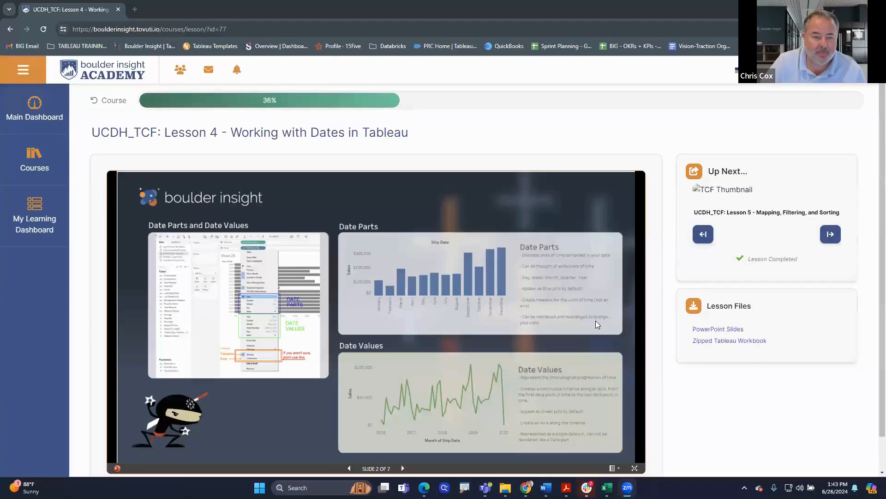
In the browser, open Lesson 4's Date Parts and Date Values slide in the full-size viewer and start its slide show
{"action": "scroll", "coordinate": [596, 323], "scroll_direction": "down", "scroll_amount": 1}
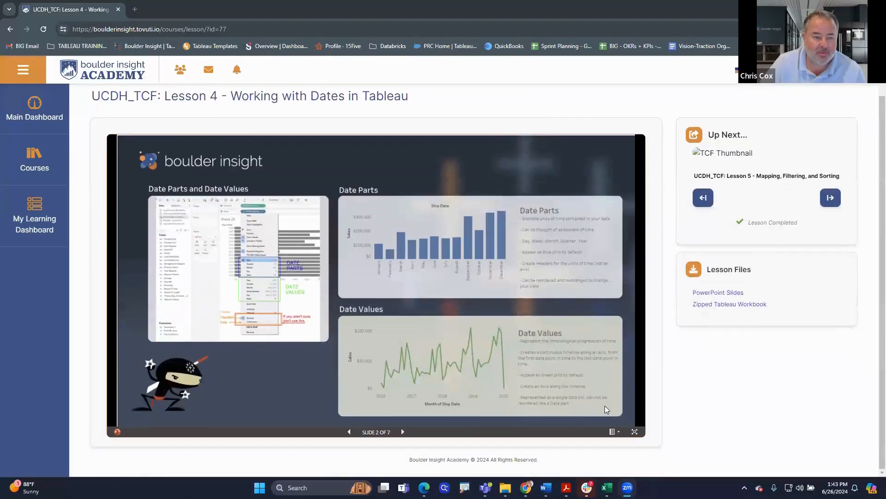
{"action": "left_click", "coordinate": [635, 432]}
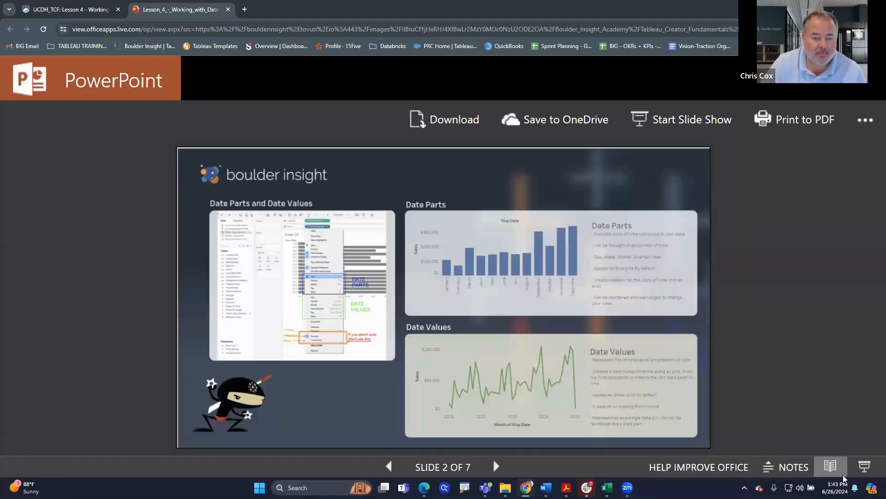
{"action": "left_click", "coordinate": [865, 467]}
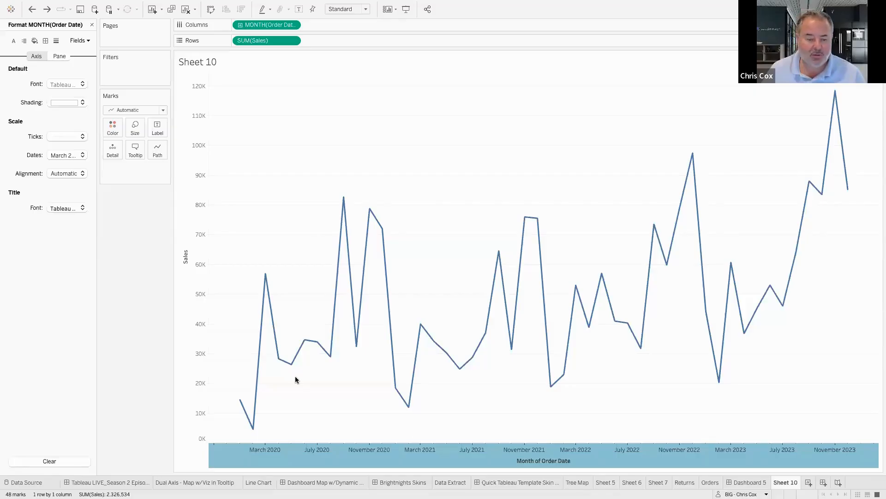
Try the Up and Down label alignments on the Month of Order Date axis, ending with Normal
{"action": "right_click", "coordinate": [376, 450]}
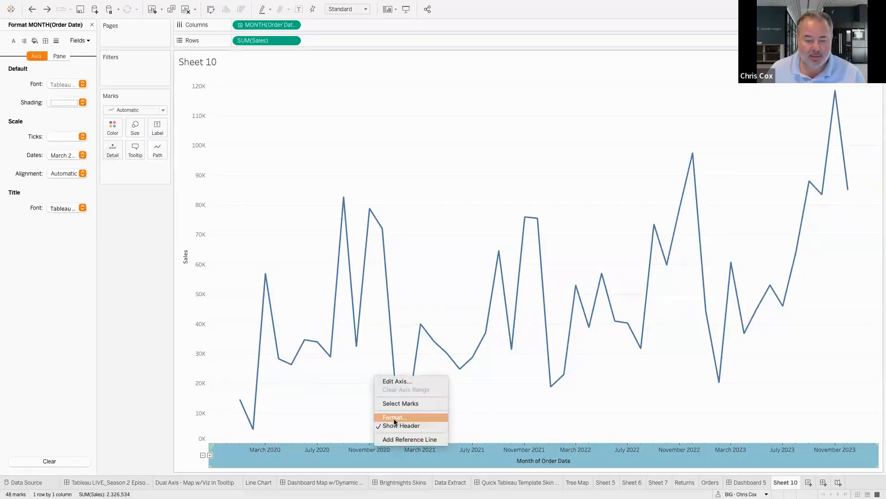
{"action": "left_click", "coordinate": [395, 418]}
{"action": "left_click", "coordinate": [60, 173]}
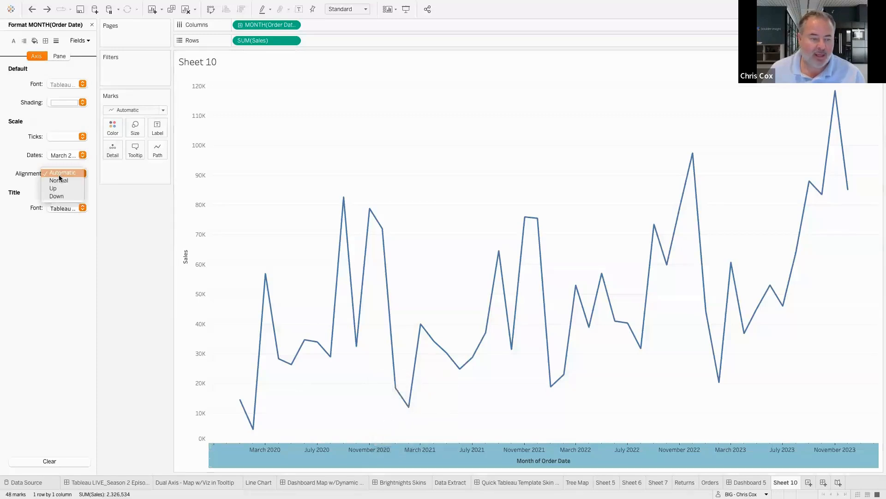
{"action": "left_click", "coordinate": [62, 186]}
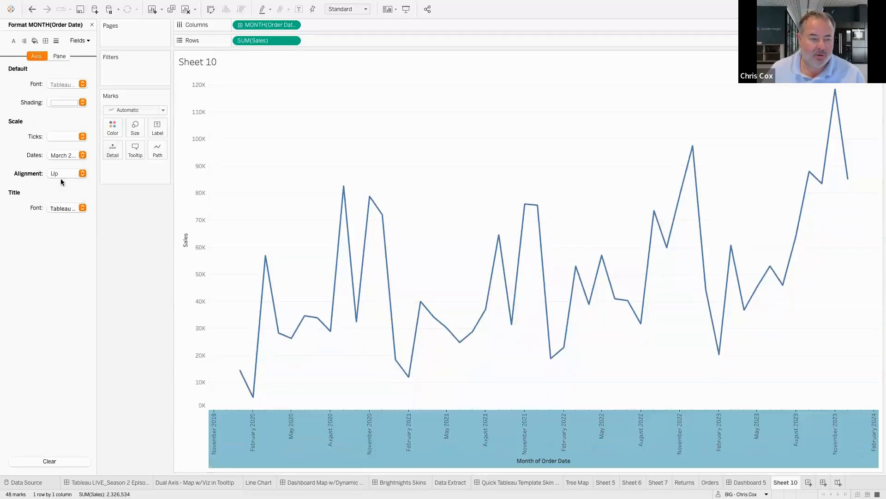
{"action": "left_click", "coordinate": [60, 181]}
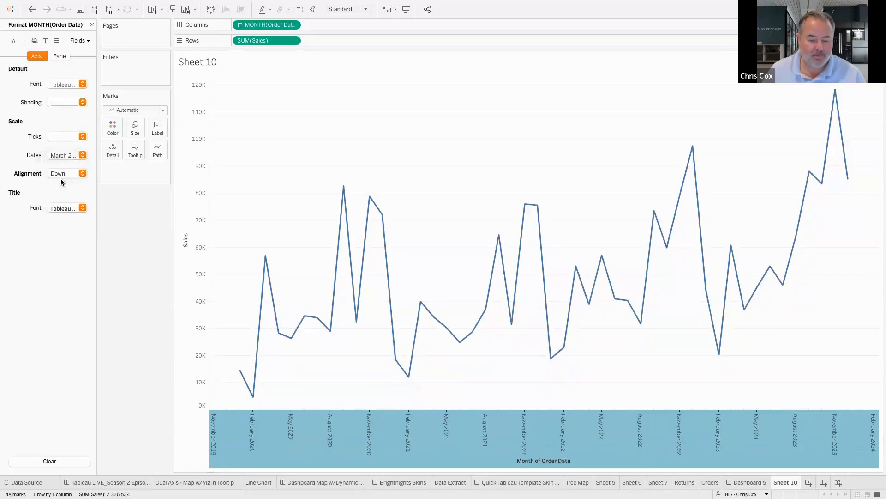
{"action": "left_click", "coordinate": [62, 170]}
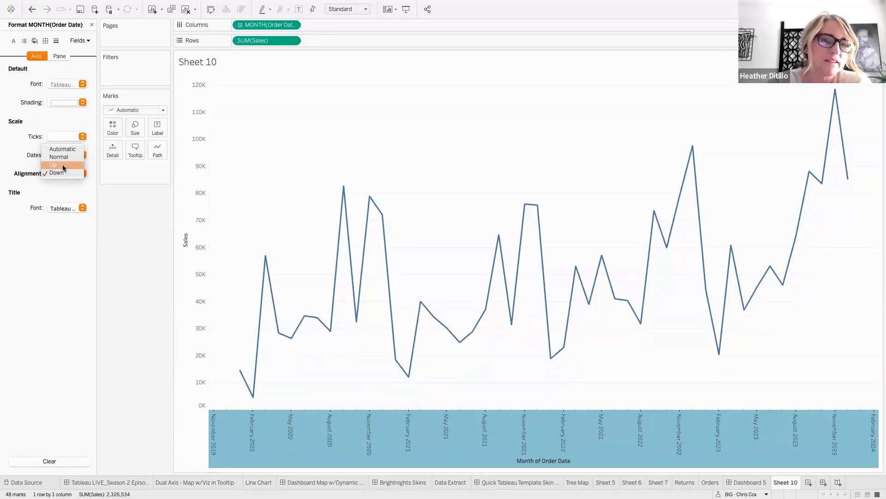
{"action": "left_click", "coordinate": [63, 158]}
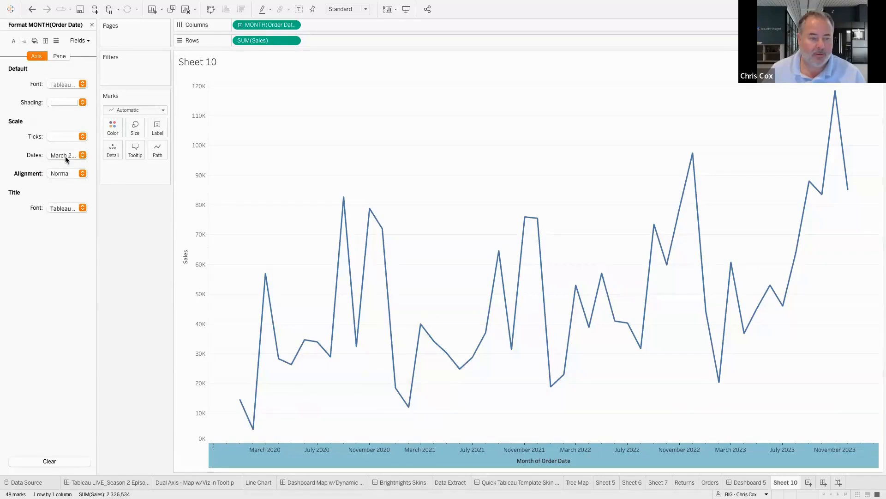
Remove the month field from Columns and add Customer Name there instead, including all its members
{"action": "left_click_drag", "start_coordinate": [264, 27], "coordinate": [165, 10]}
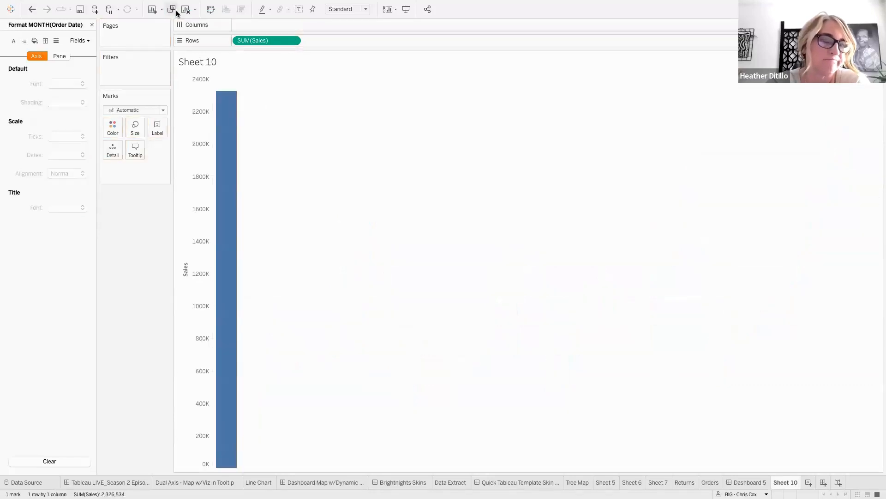
{"action": "left_click", "coordinate": [92, 24]}
{"action": "left_click_drag", "start_coordinate": [49, 108], "coordinate": [268, 22]}
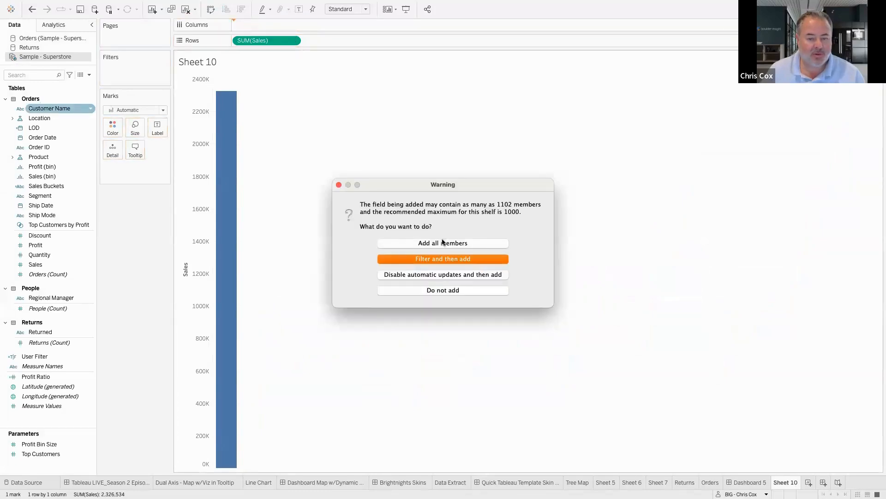
{"action": "left_click", "coordinate": [442, 243]}
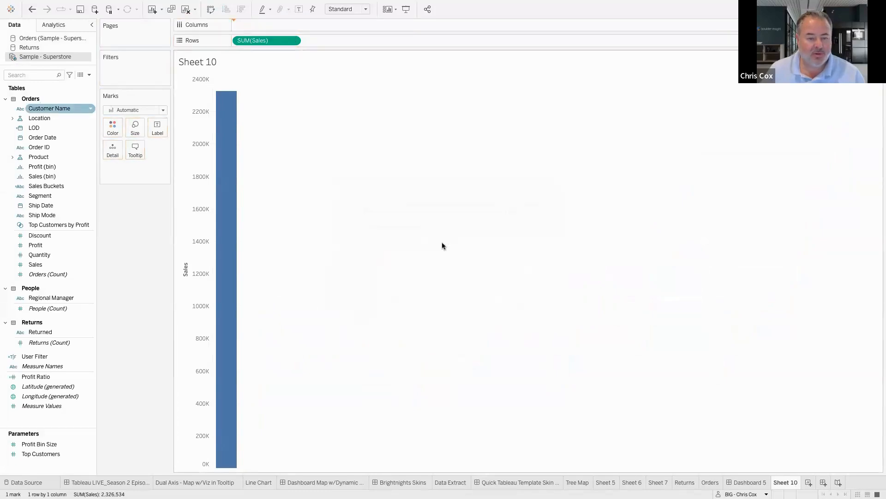
Format the Sales axis so its scale labels use the Down alignment
{"action": "right_click", "coordinate": [199, 182]}
{"action": "left_click", "coordinate": [222, 225]}
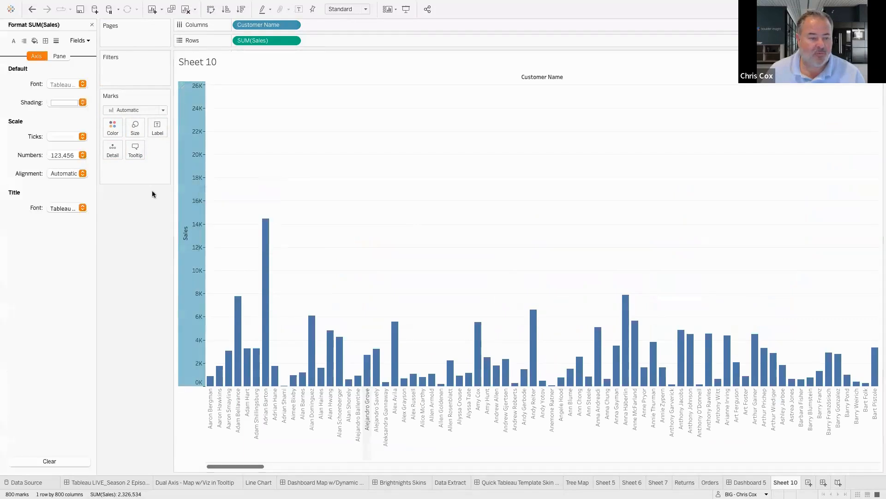
{"action": "left_click", "coordinate": [71, 175]}
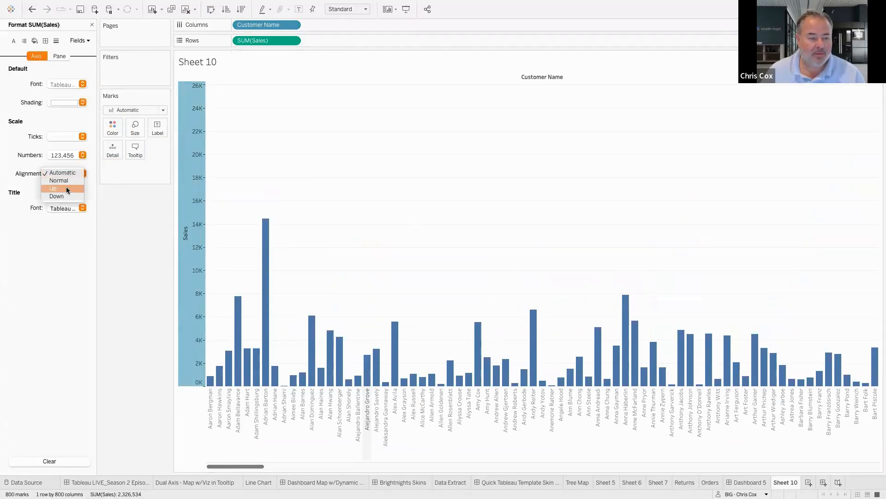
{"action": "left_click", "coordinate": [68, 196]}
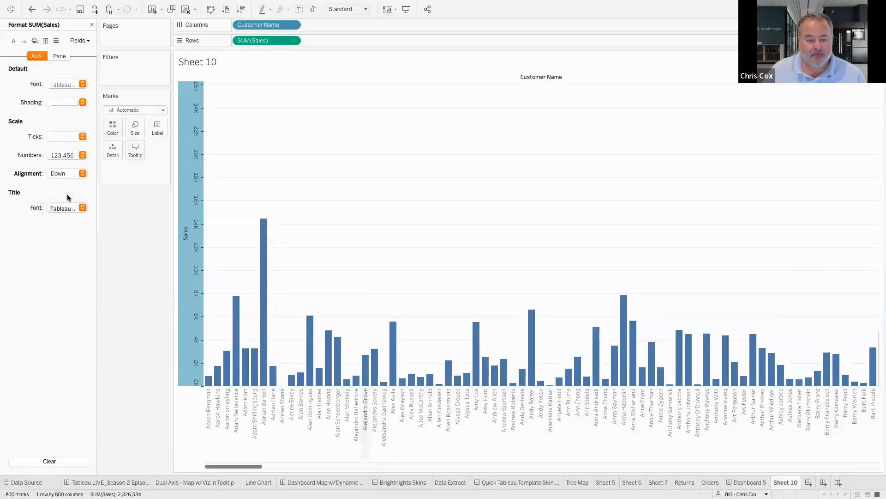
{"action": "left_click", "coordinate": [275, 144]}
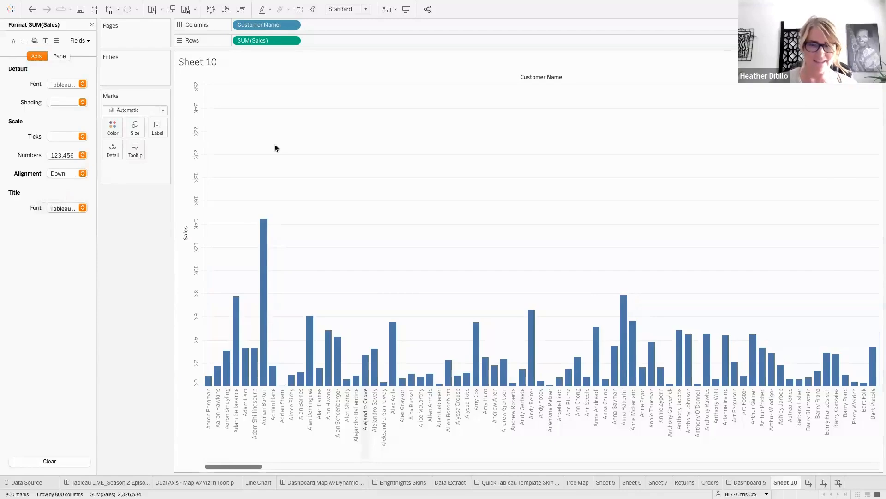
Open the Customer Name header formatting and change the Totals alignment direction, ending with horizontal text
{"action": "left_click", "coordinate": [284, 395]}
{"action": "right_click", "coordinate": [284, 396]}
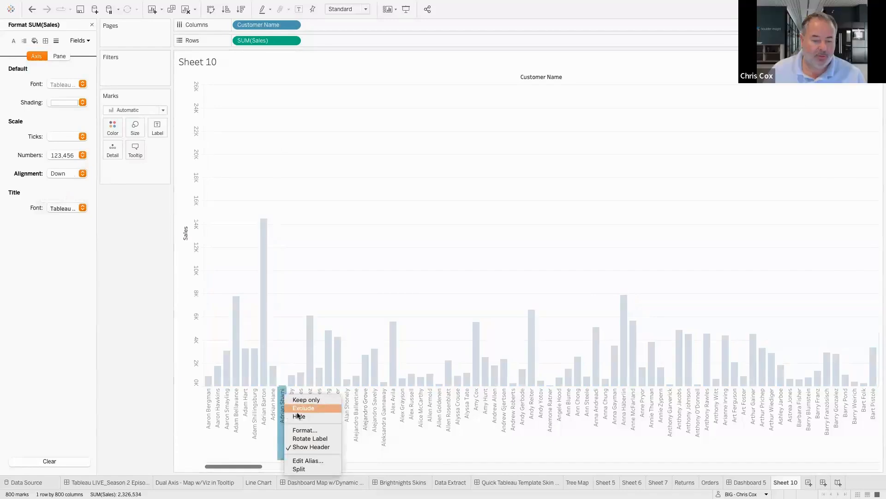
{"action": "left_click", "coordinate": [305, 427]}
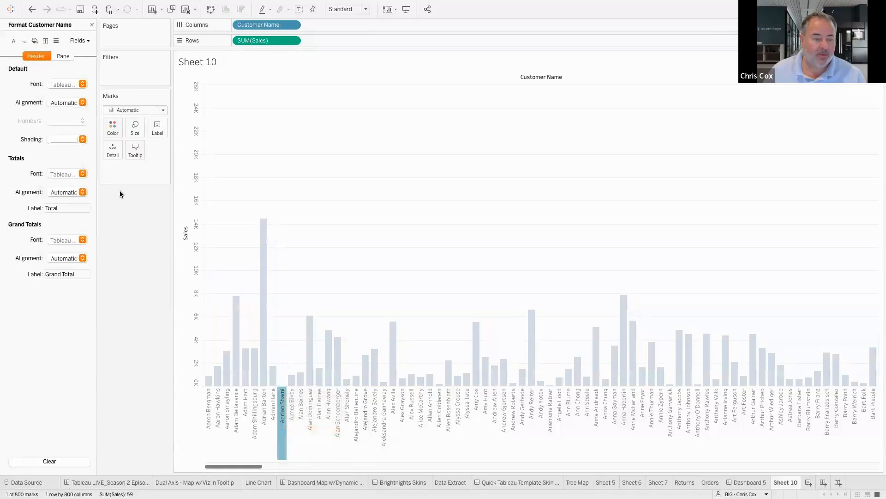
{"action": "left_click", "coordinate": [65, 193]}
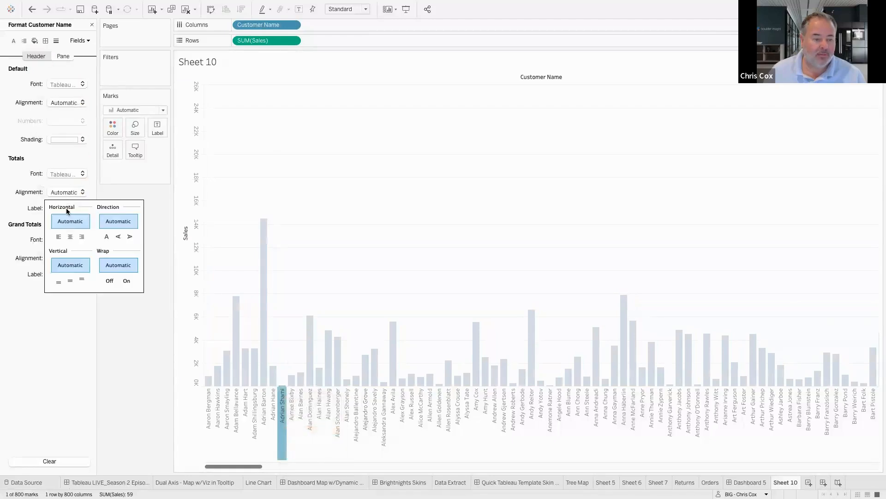
{"action": "left_click", "coordinate": [118, 236]}
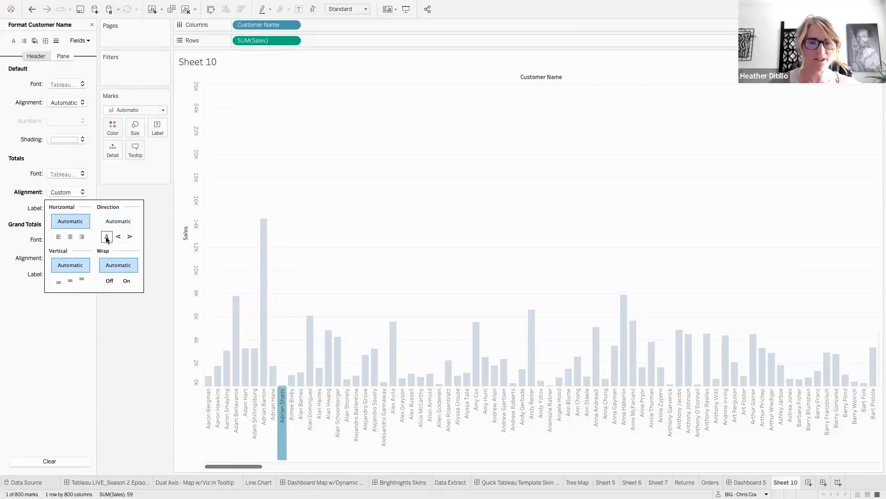
{"action": "left_click", "coordinate": [106, 238]}
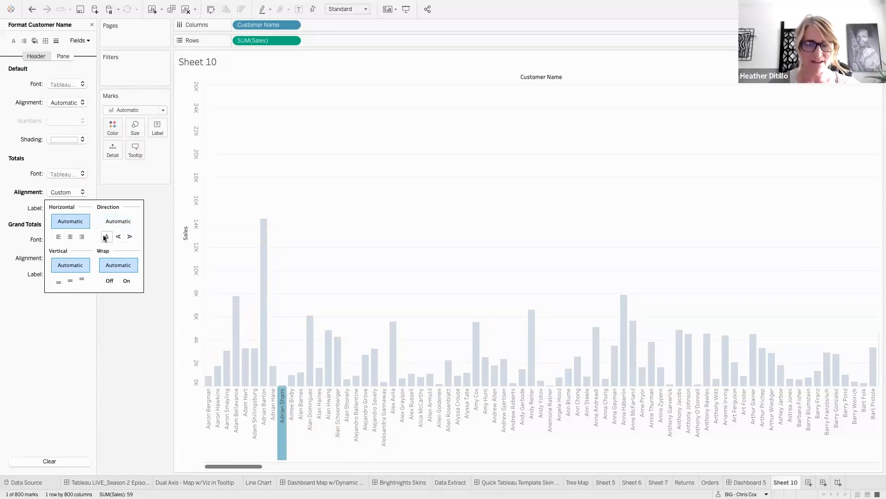
{"action": "left_click", "coordinate": [297, 179]}
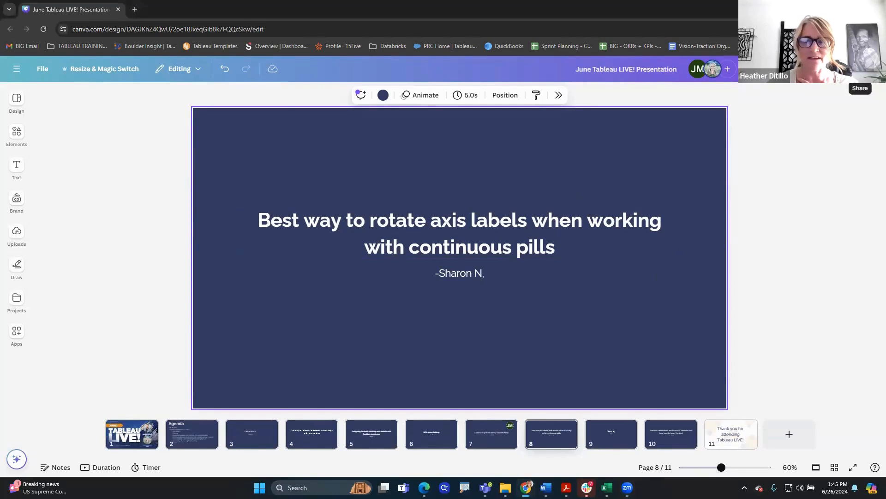
In Canva, present the June Tableau LIVE! Presentation full screen from slide 8 and advance to the Mapping slide
{"action": "left_click", "coordinate": [762, 69]}
{"action": "left_click", "coordinate": [785, 322]}
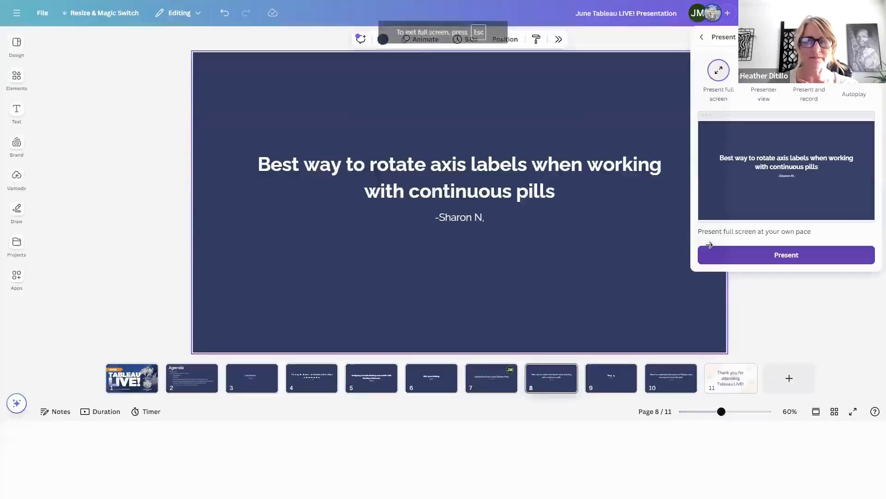
{"action": "left_click", "coordinate": [636, 272]}
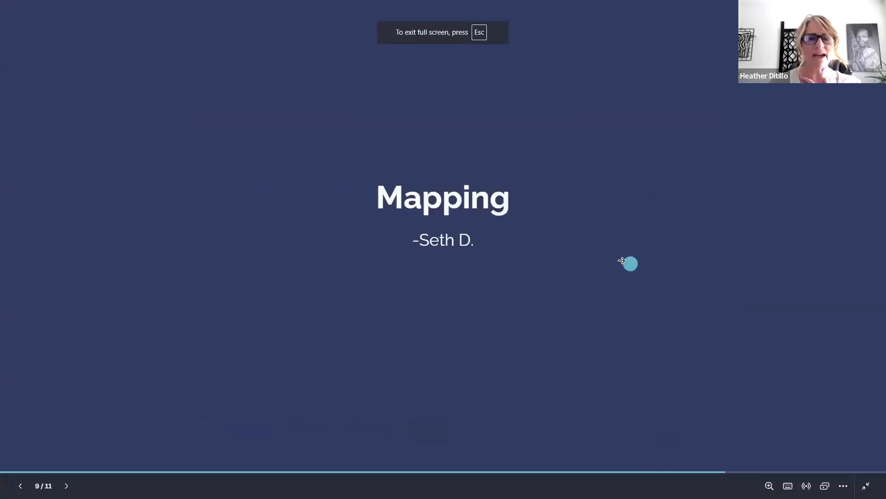
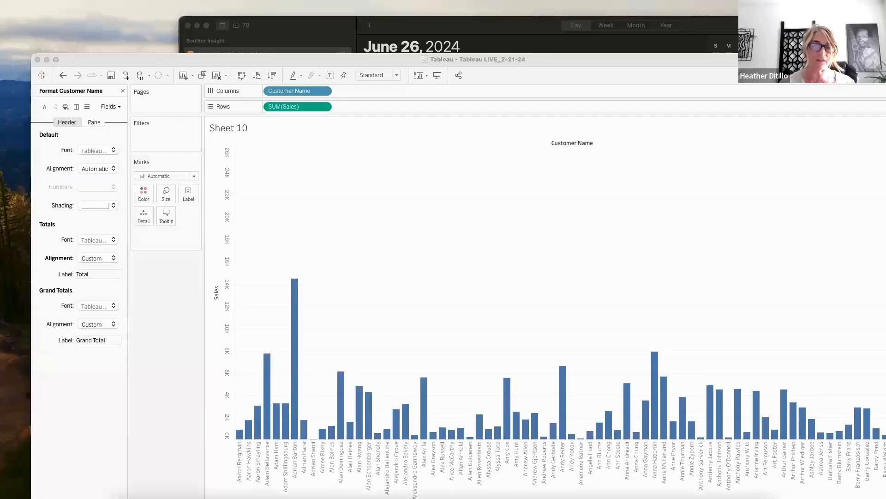
Switch to the Tableau workbook containing the dual-axis map dashboard, add a new worksheet and expand the Location hierarchy
{"action": "mouse_move", "coordinate": [552, 491]}
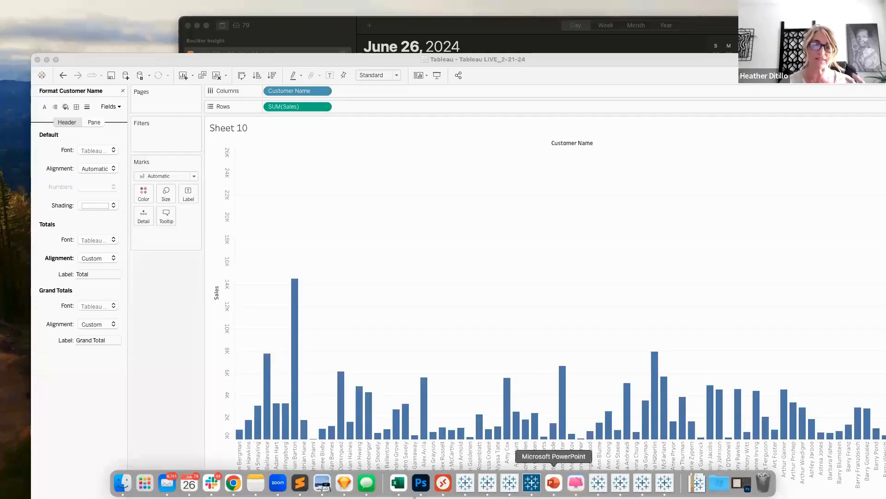
{"action": "left_click", "coordinate": [619, 487]}
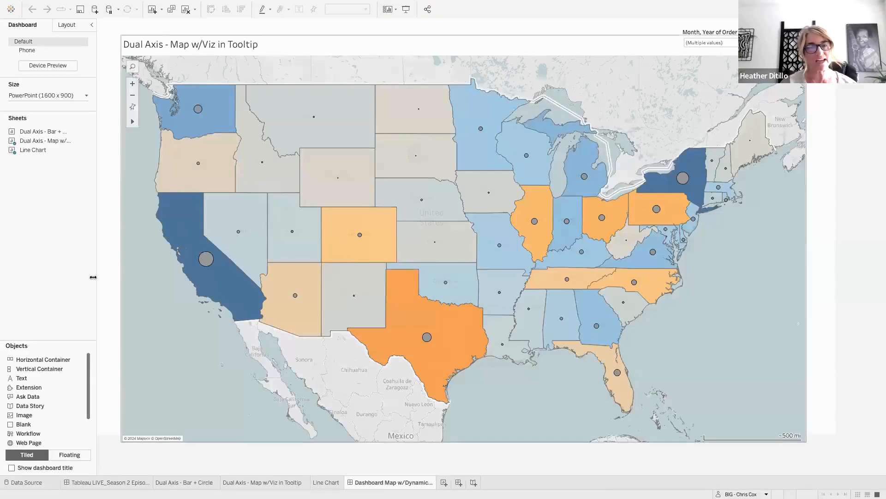
{"action": "left_click", "coordinate": [444, 482]}
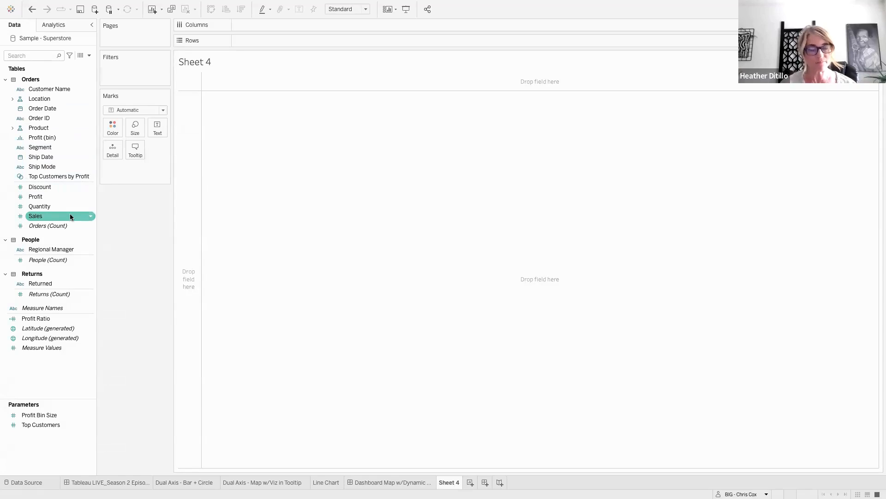
{"action": "left_click", "coordinate": [12, 99]}
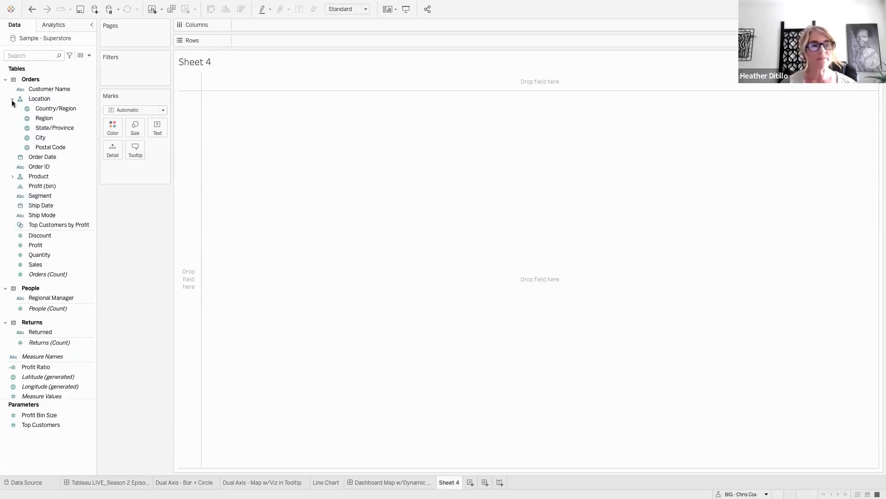
Map State/Province on the blank sheet and undo the map
{"action": "double_click", "coordinate": [63, 129]}
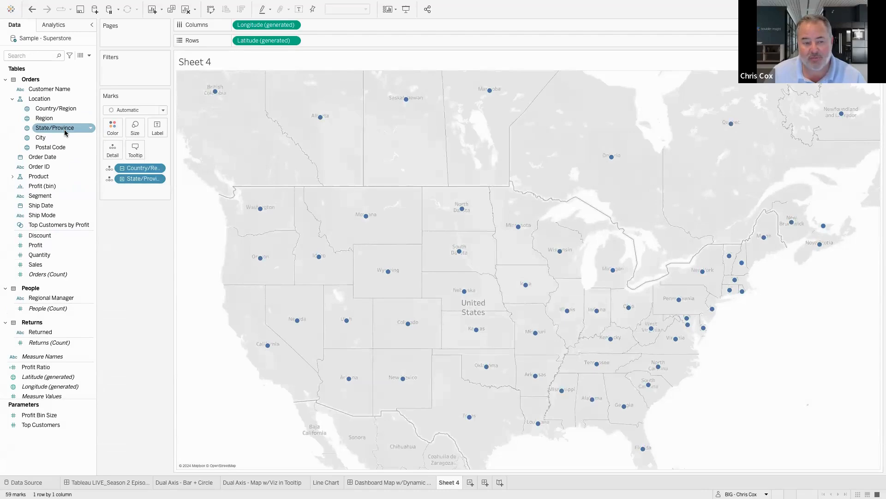
{"action": "left_click", "coordinate": [32, 9]}
Build a bar chart of Sales by Country/Region and State/Province
{"action": "double_click", "coordinate": [54, 262]}
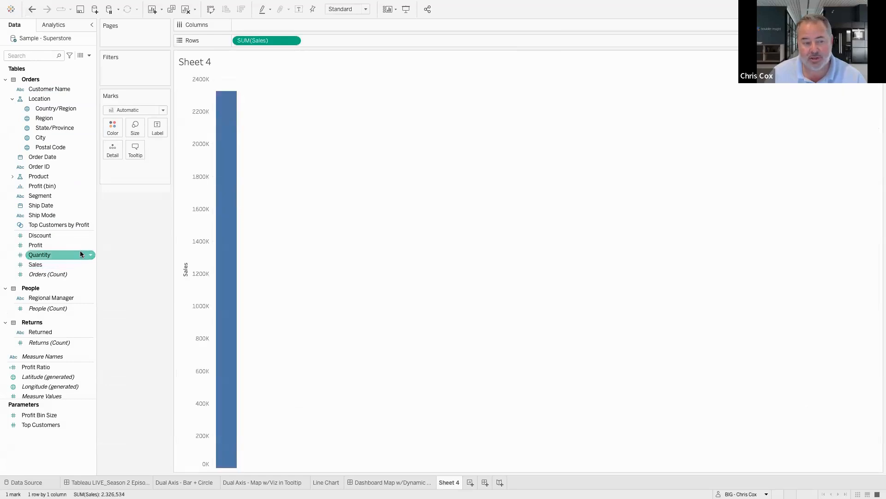
{"action": "left_click", "coordinate": [61, 127]}
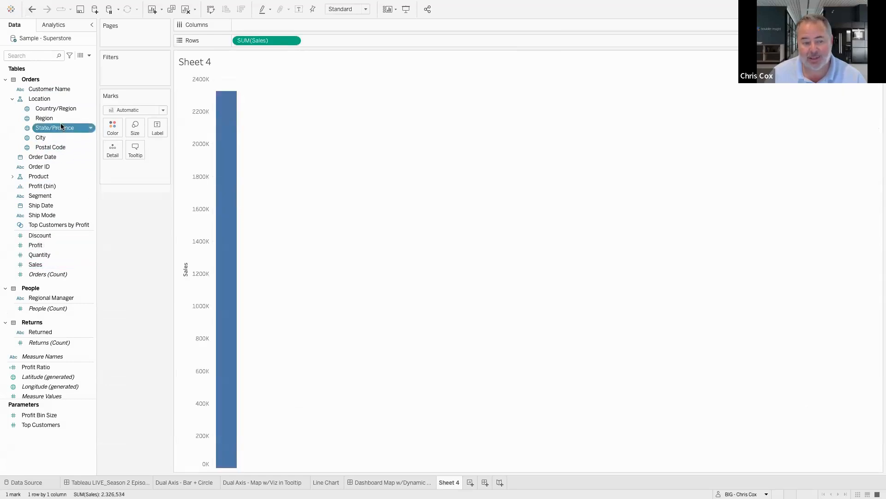
{"action": "double_click", "coordinate": [61, 127]}
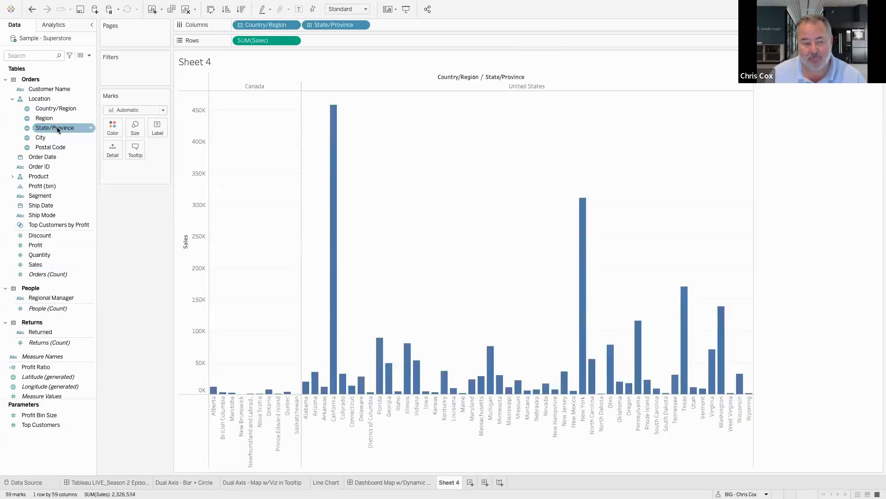
{"action": "left_click", "coordinate": [73, 170]}
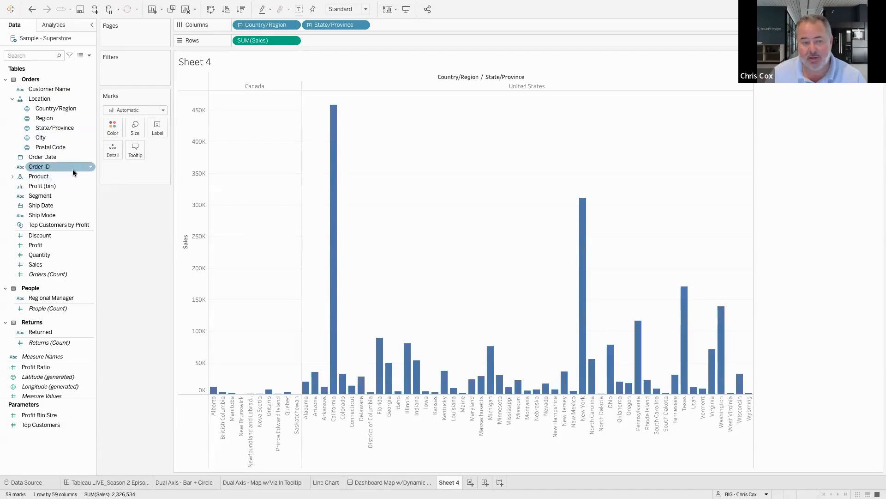
Undo the Sales bar chart and create a State/Province map on the empty sheet
{"action": "left_click", "coordinate": [31, 9]}
{"action": "left_click", "coordinate": [32, 9]}
{"action": "left_click", "coordinate": [56, 127]}
{"action": "double_click", "coordinate": [56, 128]}
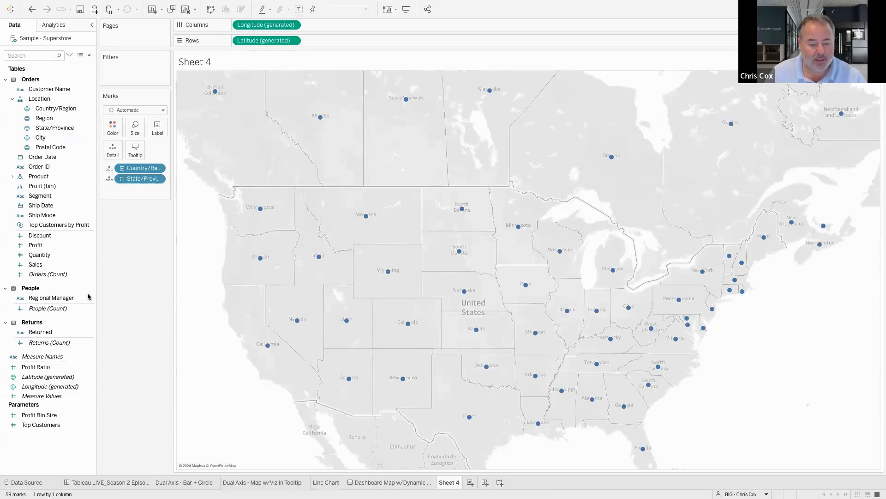
Add a new worksheet and connect it to the saved data source My Superstore
{"action": "left_click", "coordinate": [470, 482]}
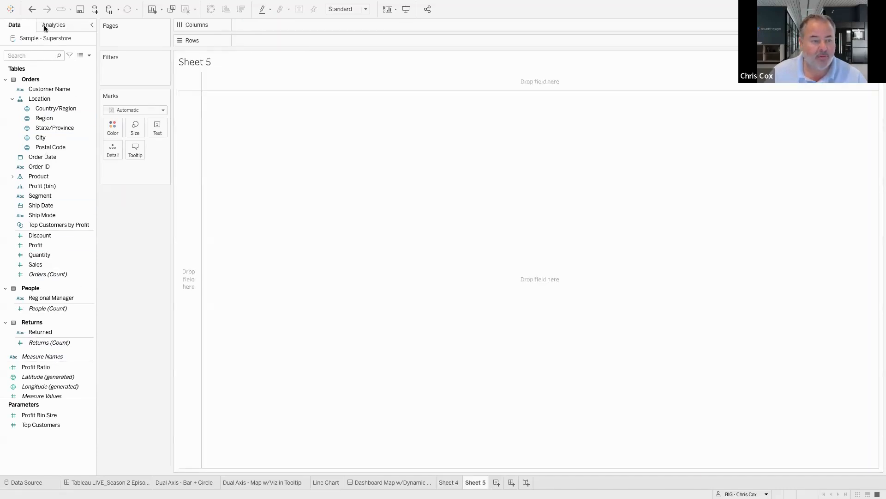
{"action": "left_click", "coordinate": [84, 5]}
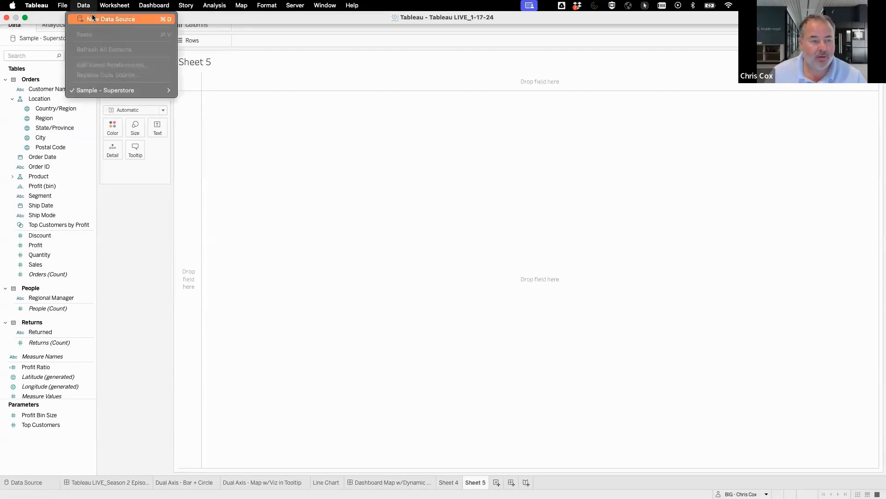
{"action": "left_click", "coordinate": [92, 18]}
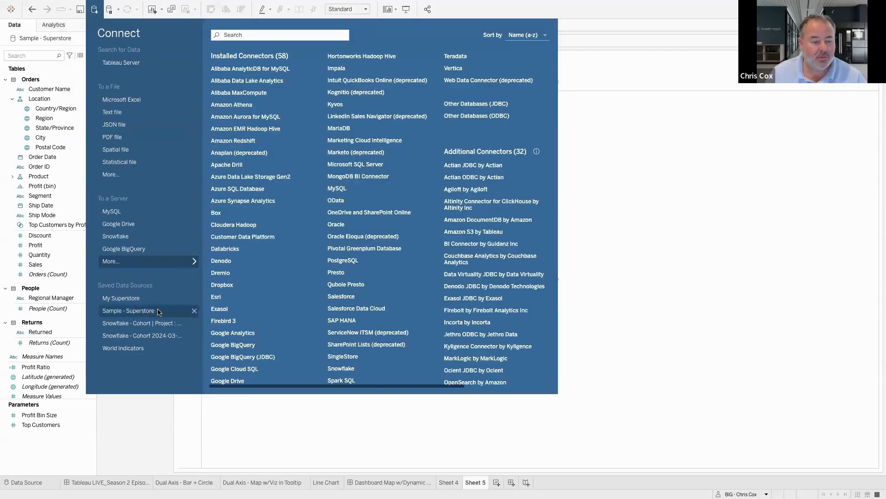
{"action": "left_click", "coordinate": [137, 298]}
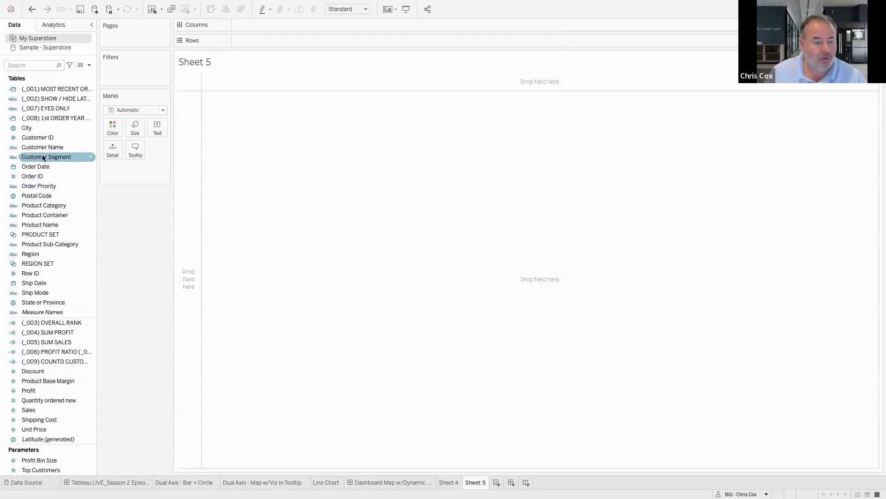
Map State or Province on the blank sheet, size the circles by Sales and enlarge them
{"action": "scroll", "coordinate": [60, 267], "scroll_direction": "down", "scroll_amount": 1}
{"action": "scroll", "coordinate": [60, 266], "scroll_direction": "down", "scroll_amount": 3}
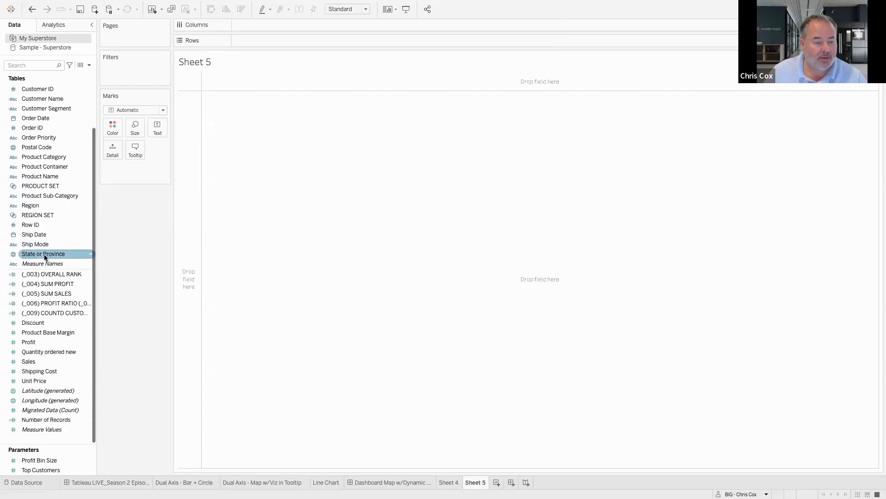
{"action": "double_click", "coordinate": [45, 255]}
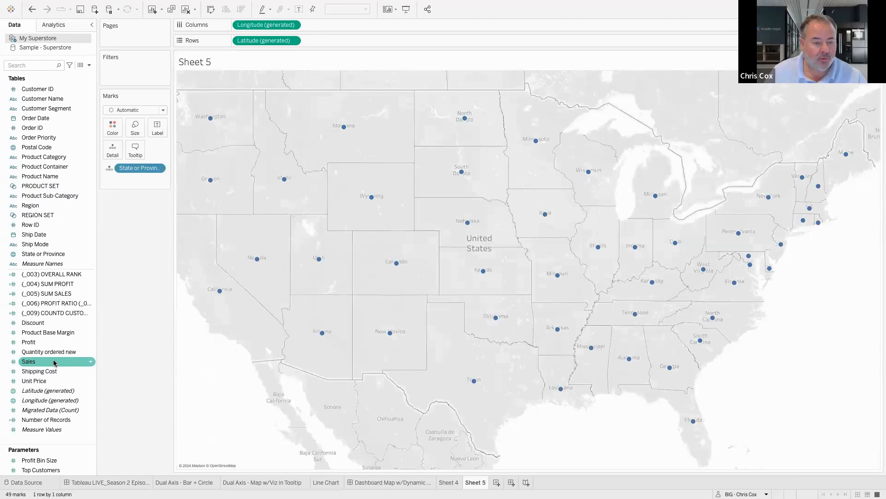
{"action": "double_click", "coordinate": [54, 362]}
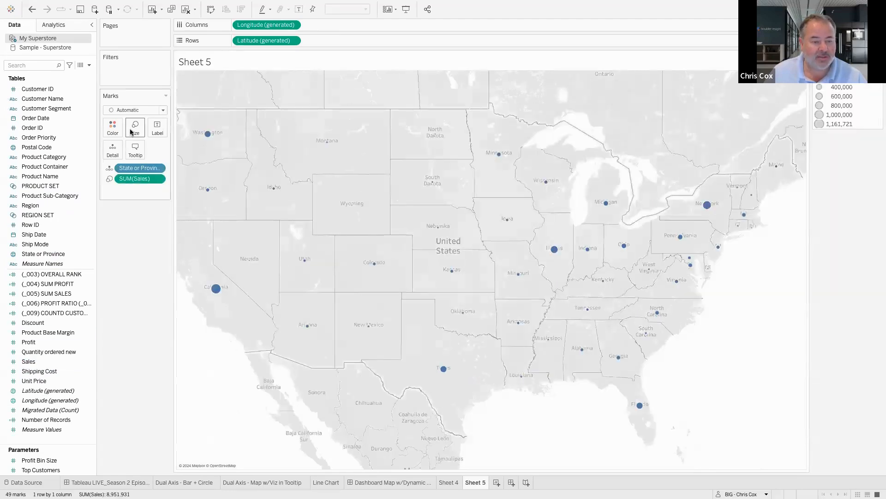
{"action": "left_click", "coordinate": [131, 133]}
{"action": "left_click_drag", "start_coordinate": [150, 151], "coordinate": [171, 155]}
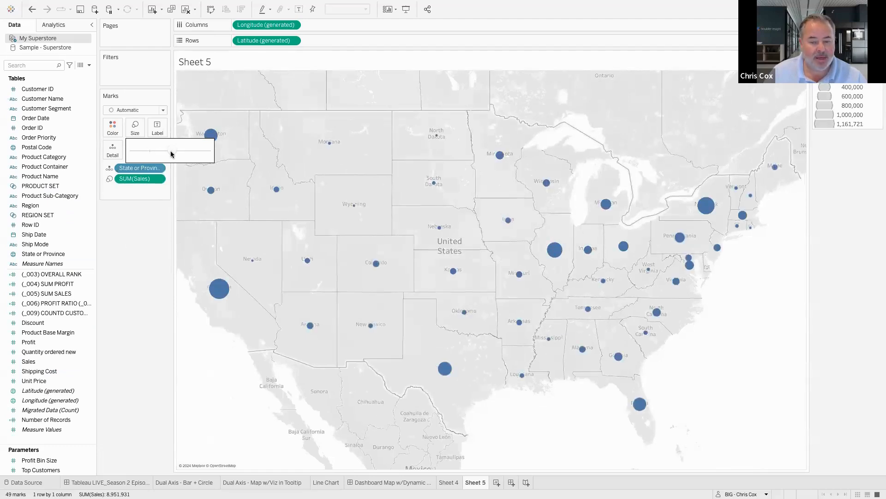
{"action": "left_click", "coordinate": [134, 246]}
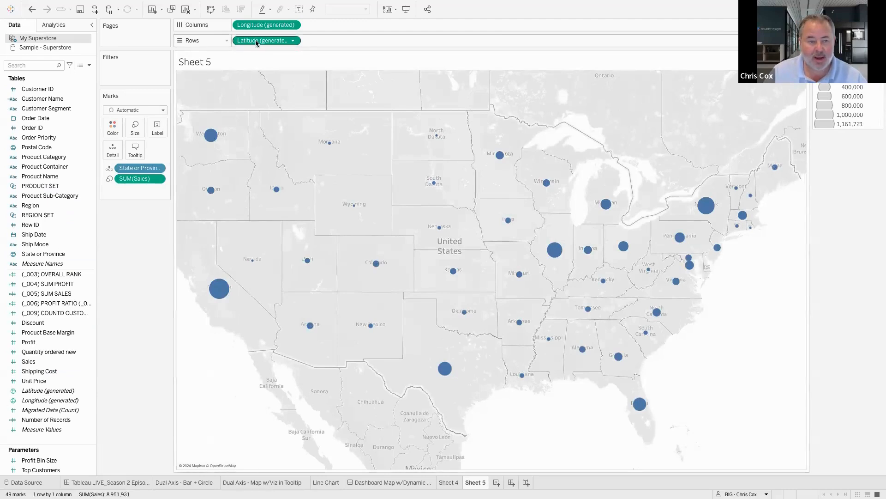
Duplicate the generated Latitude on Rows and remove State or Province and Sales from the first Latitude's marks
{"action": "left_click_drag", "start_coordinate": [257, 43], "coordinate": [341, 43]}
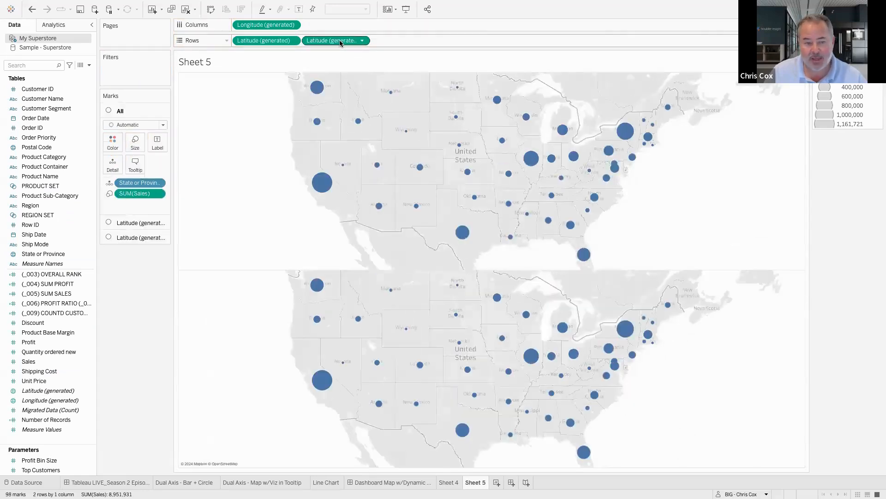
{"action": "left_click", "coordinate": [140, 222]}
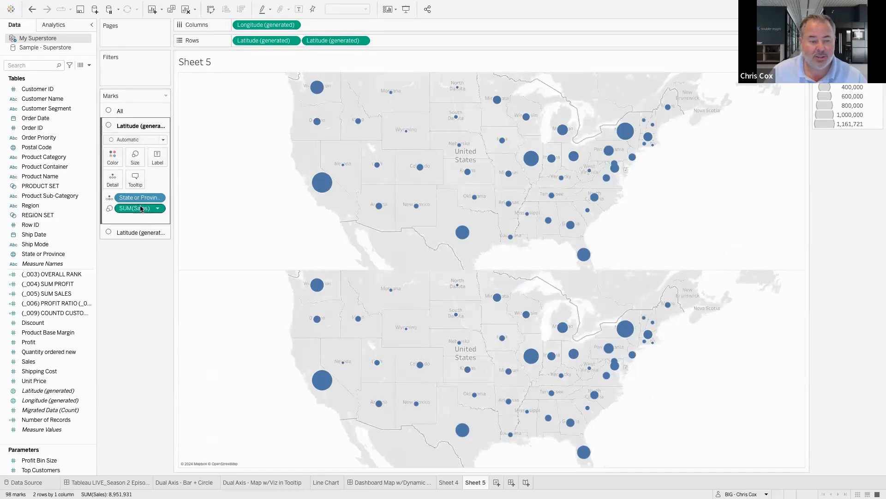
{"action": "left_click_drag", "start_coordinate": [141, 199], "coordinate": [58, 199]}
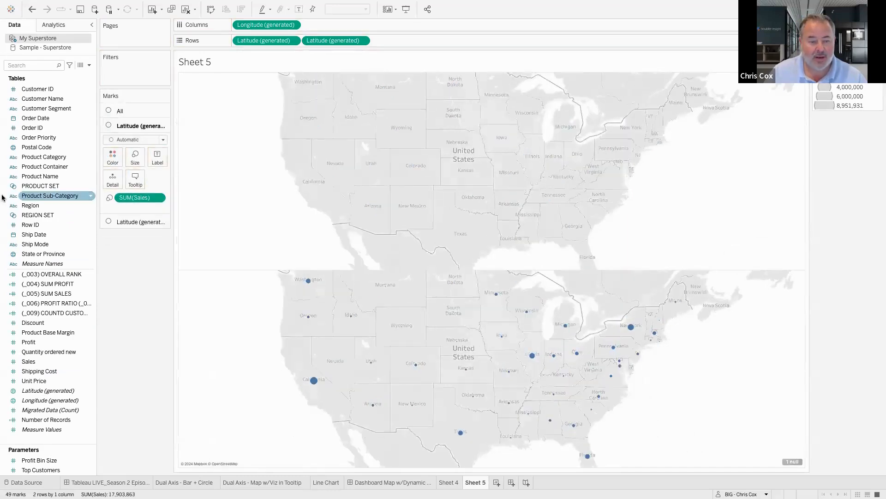
{"action": "left_click_drag", "start_coordinate": [140, 197], "coordinate": [31, 204]}
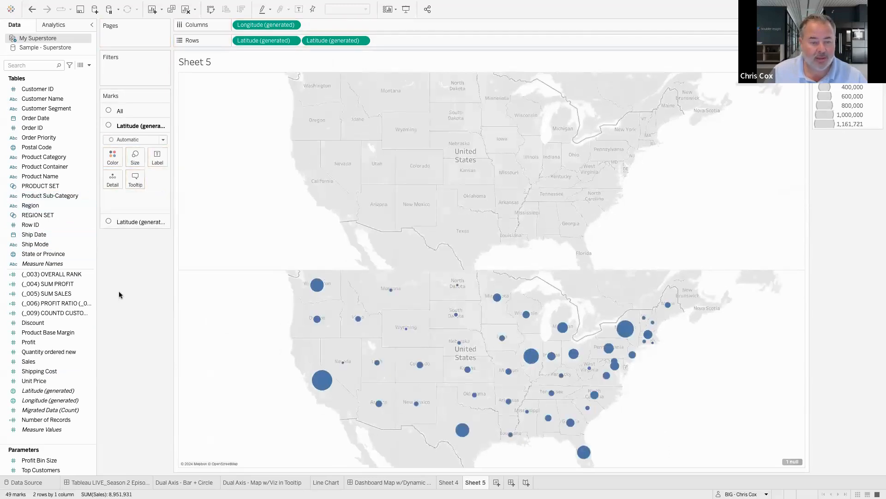
Color the first Latitude's marks by Profit
{"action": "left_click_drag", "start_coordinate": [29, 341], "coordinate": [111, 155]}
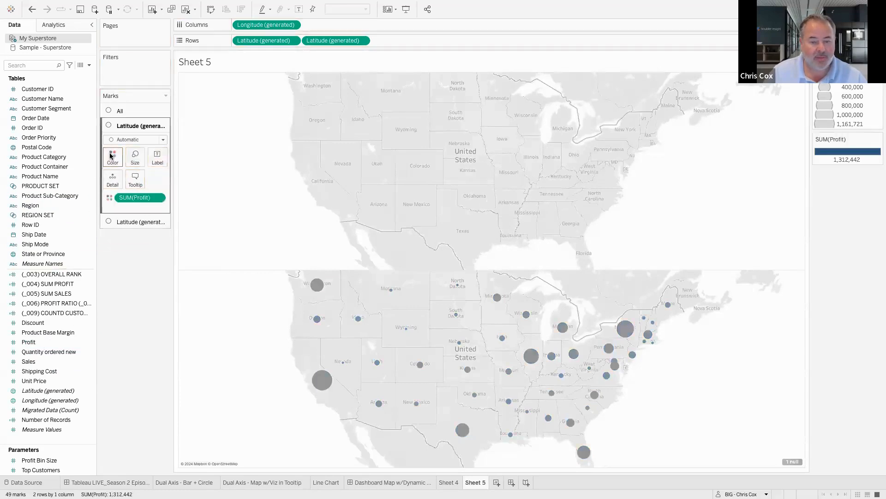
{"action": "key", "text": "ctrl+z"}
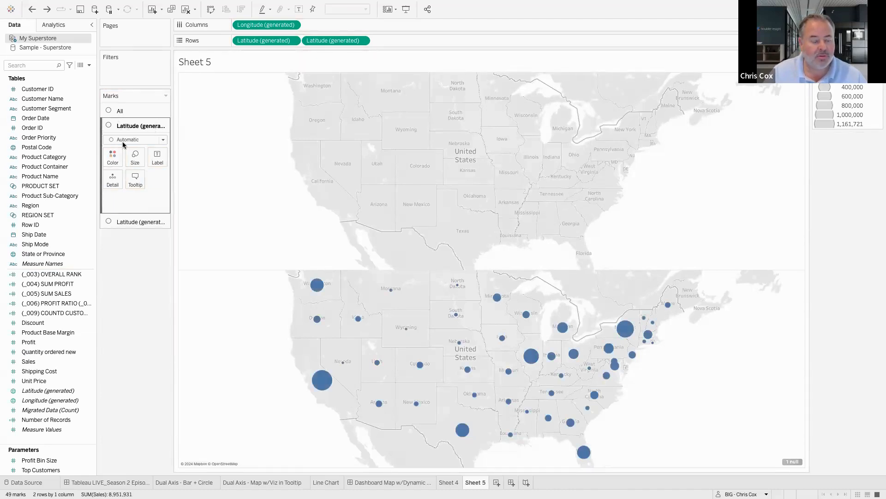
{"action": "left_click", "coordinate": [133, 220]}
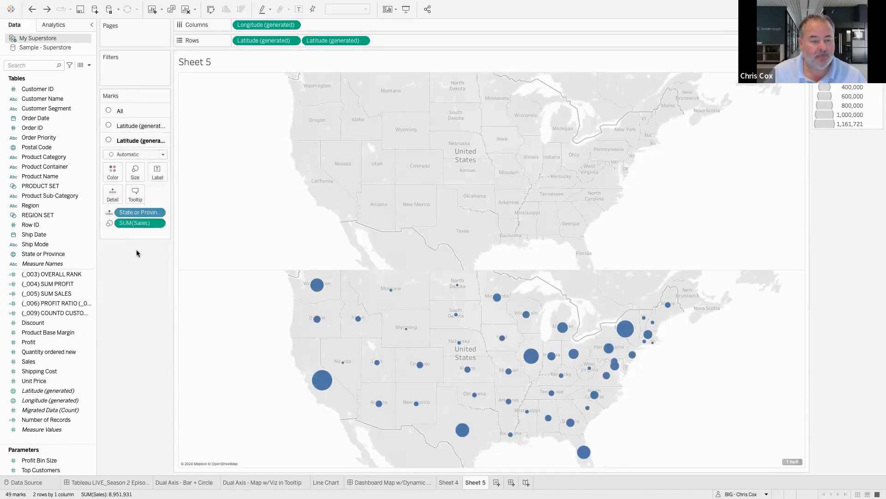
{"action": "left_click", "coordinate": [46, 256]}
{"action": "left_click", "coordinate": [134, 127]}
{"action": "left_click_drag", "start_coordinate": [46, 342], "coordinate": [111, 156]}
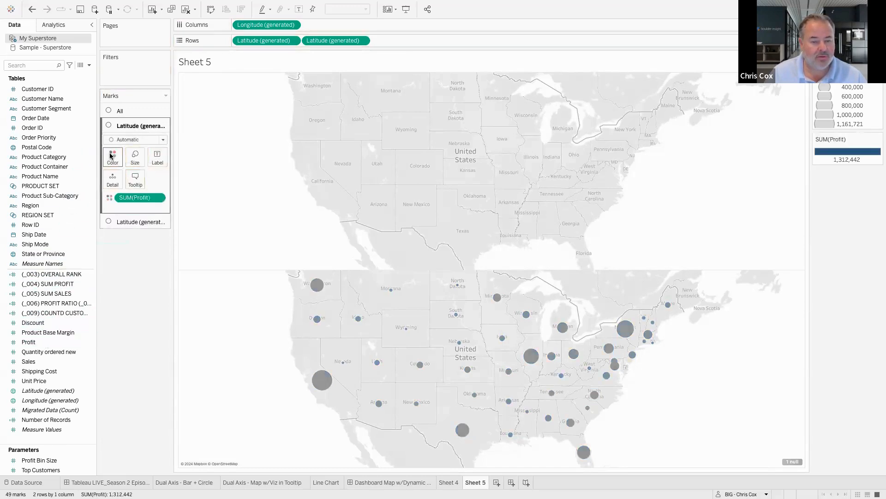
Add State or Province as detail to the first Latitude's marks
{"action": "left_click", "coordinate": [126, 223]}
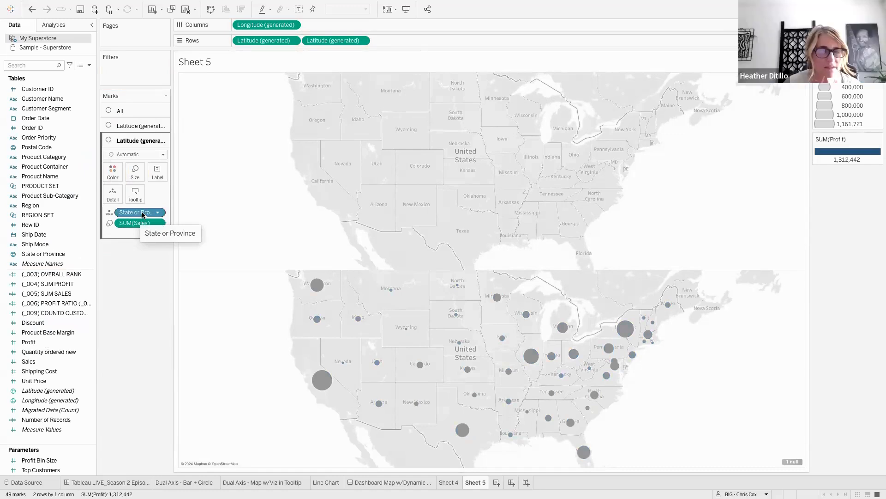
{"action": "left_click", "coordinate": [124, 125]}
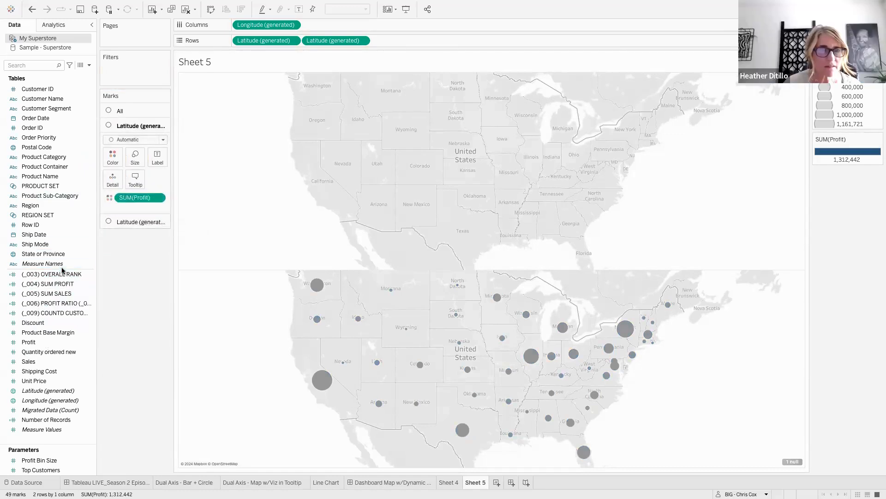
{"action": "left_click_drag", "start_coordinate": [63, 256], "coordinate": [113, 178]}
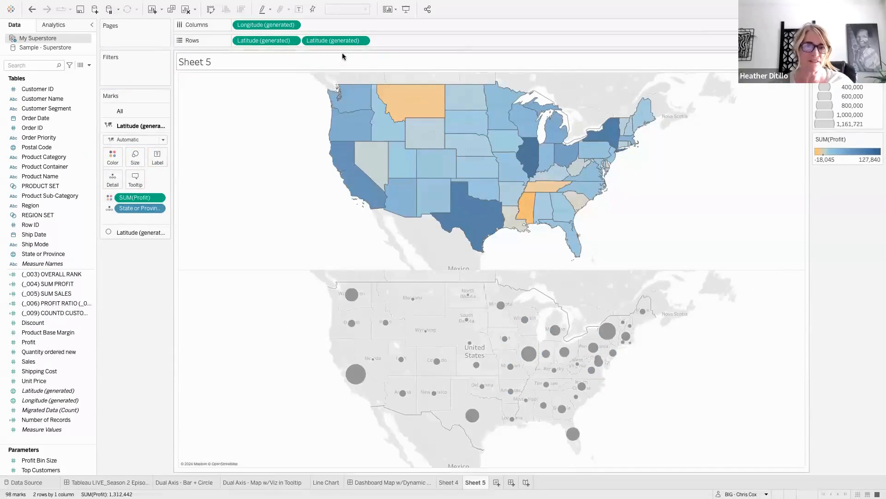
Combine the two Latitude maps into one dual-axis map
{"action": "left_click", "coordinate": [144, 140]}
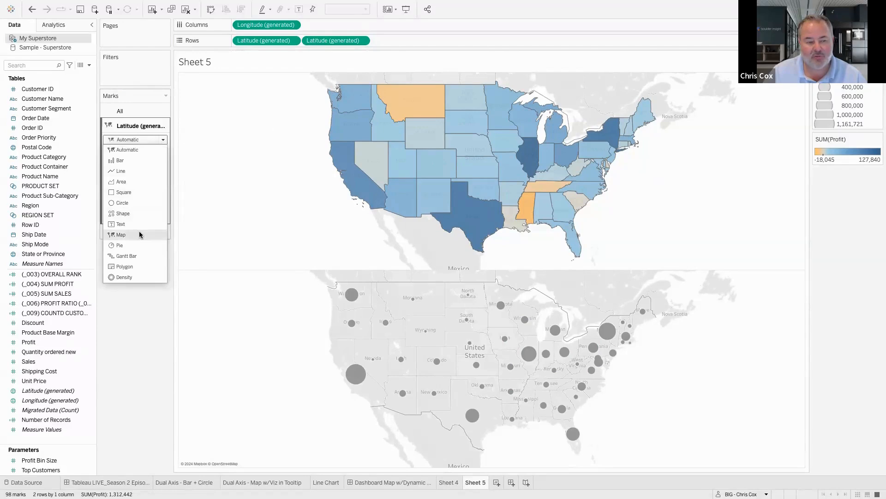
{"action": "left_click", "coordinate": [232, 192]}
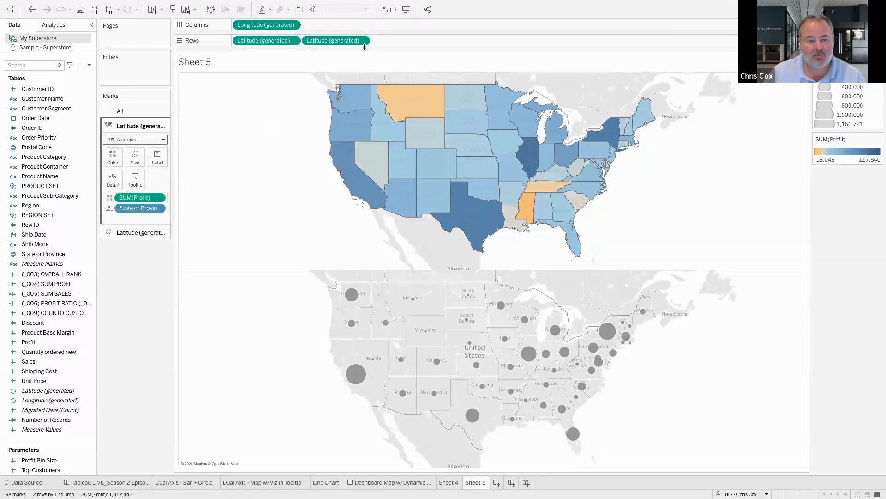
{"action": "left_click", "coordinate": [362, 42]}
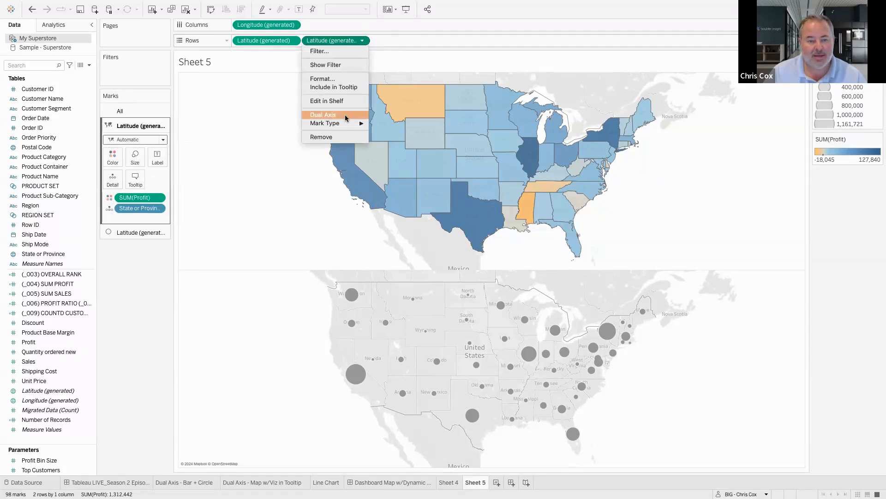
{"action": "left_click", "coordinate": [345, 114]}
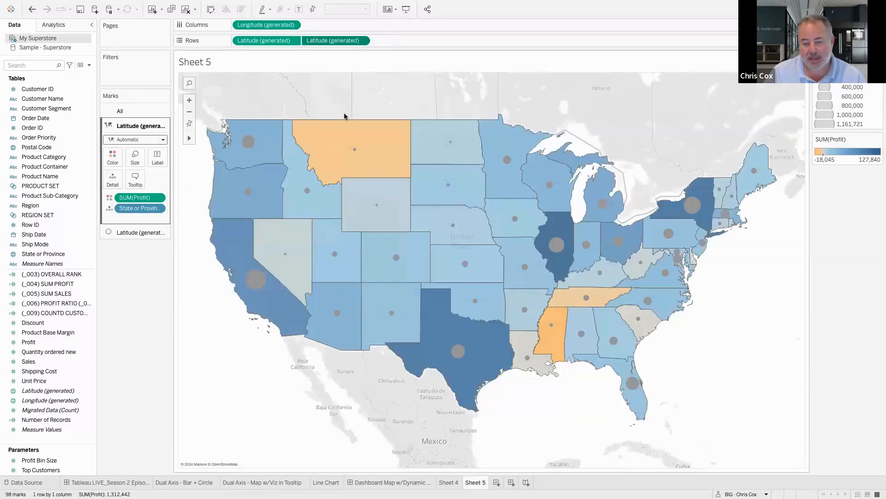
Give the Sales circles on the second Latitude layer a black border
{"action": "left_click", "coordinate": [143, 232]}
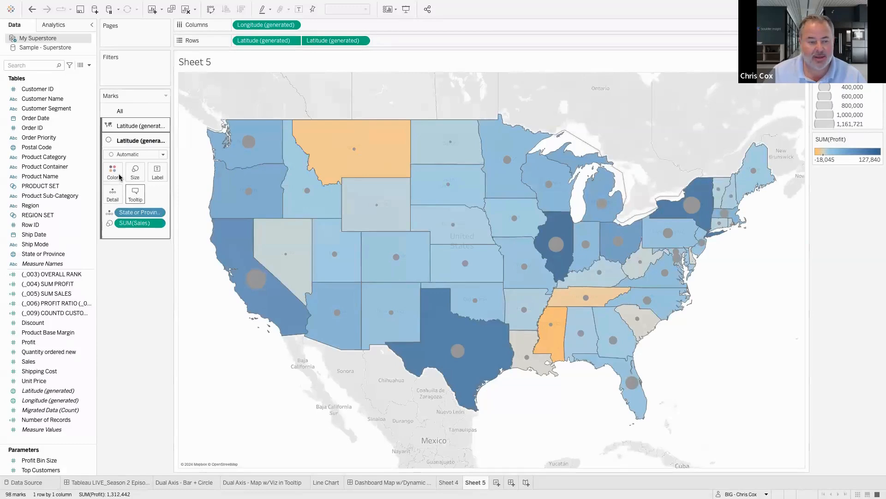
{"action": "left_click", "coordinate": [122, 155]}
{"action": "left_click", "coordinate": [122, 155]}
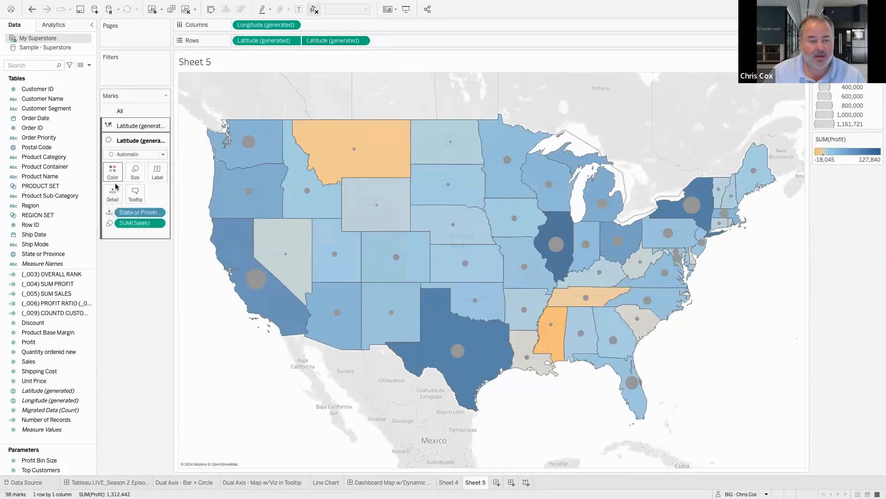
{"action": "left_click", "coordinate": [113, 172]}
{"action": "left_click", "coordinate": [155, 310]}
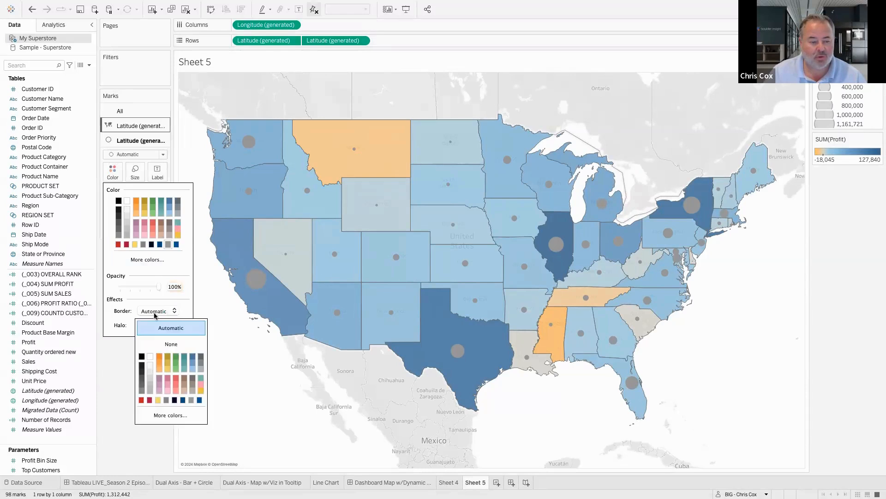
{"action": "left_click", "coordinate": [143, 357]}
{"action": "left_click", "coordinate": [122, 362]}
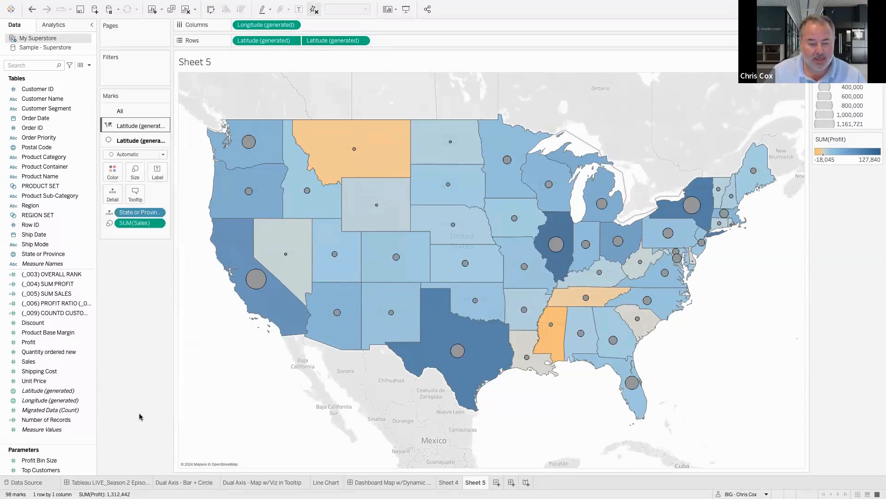
Rename the Sheet 5 worksheet as Map
{"action": "right_click", "coordinate": [480, 482]}
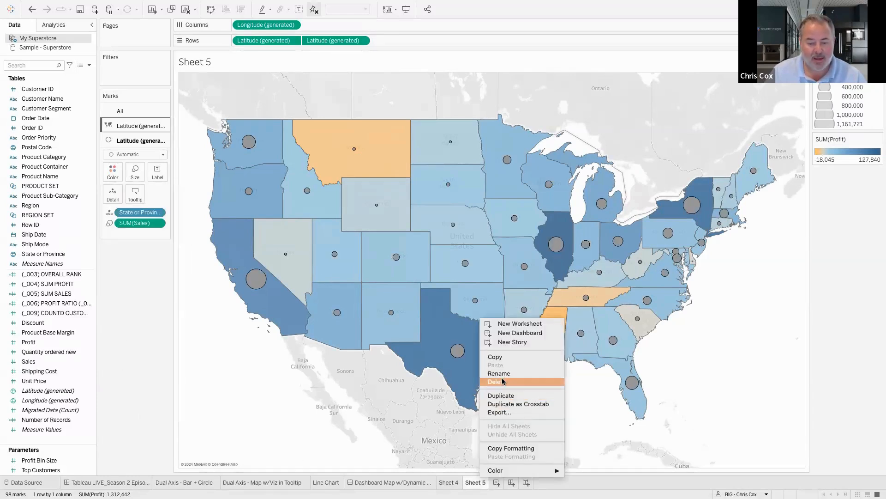
{"action": "left_click", "coordinate": [500, 373]}
{"action": "type", "text": "Map"}
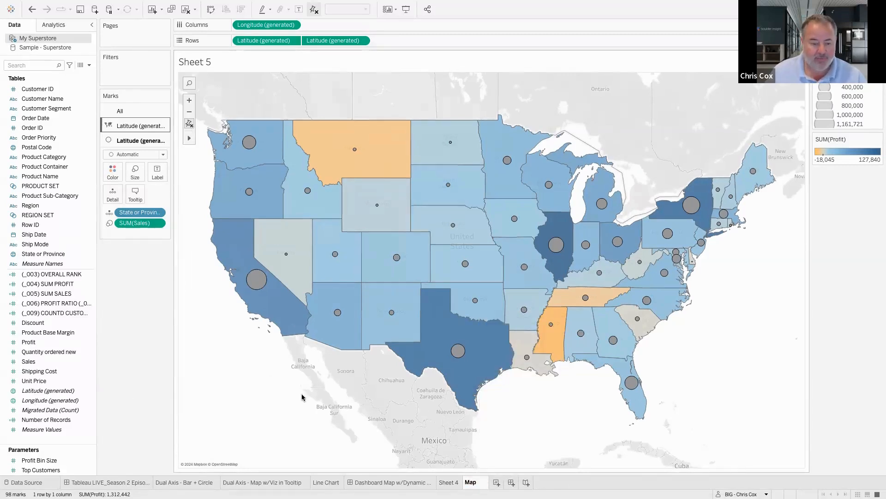
{"action": "key", "text": "Return"}
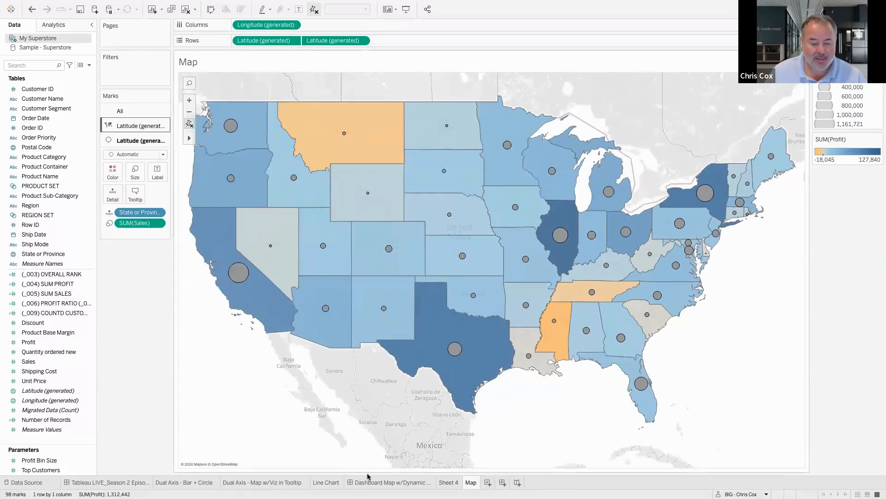
On a new worksheet, build a horizontal bar chart of Sales by State or Province, sorted in descending order
{"action": "left_click", "coordinate": [487, 482]}
{"action": "double_click", "coordinate": [59, 361]}
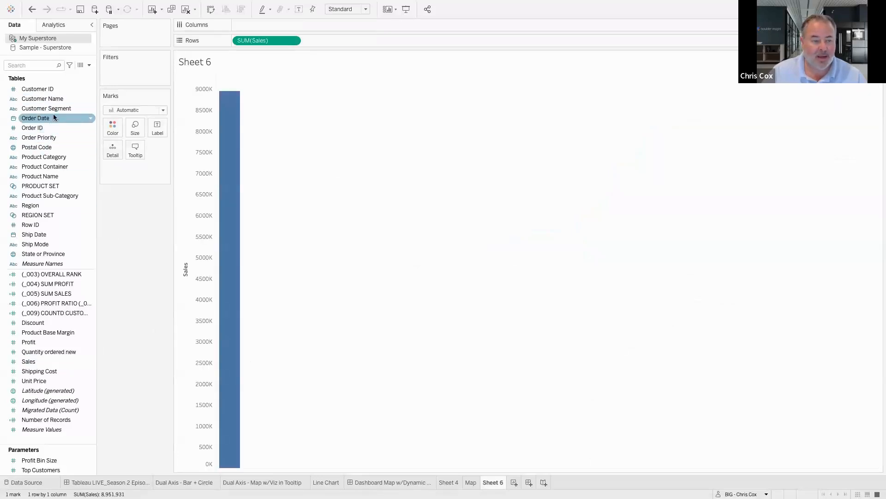
{"action": "double_click", "coordinate": [60, 254]}
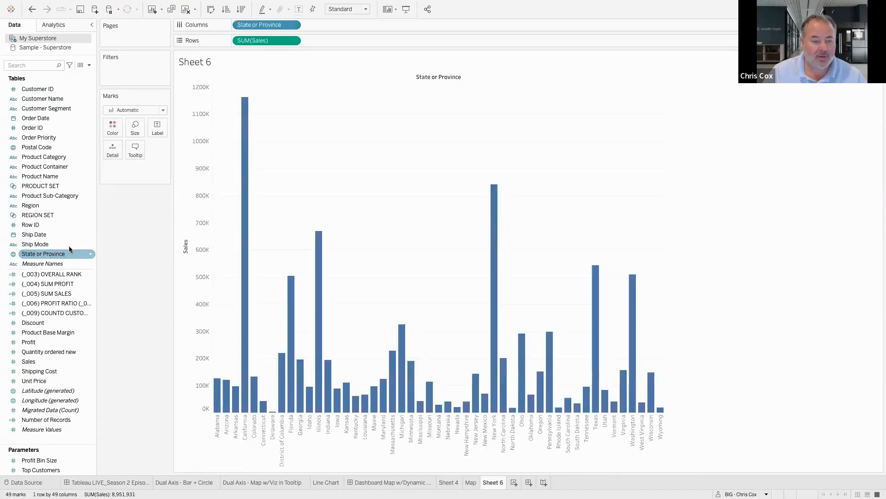
{"action": "left_click", "coordinate": [211, 10]}
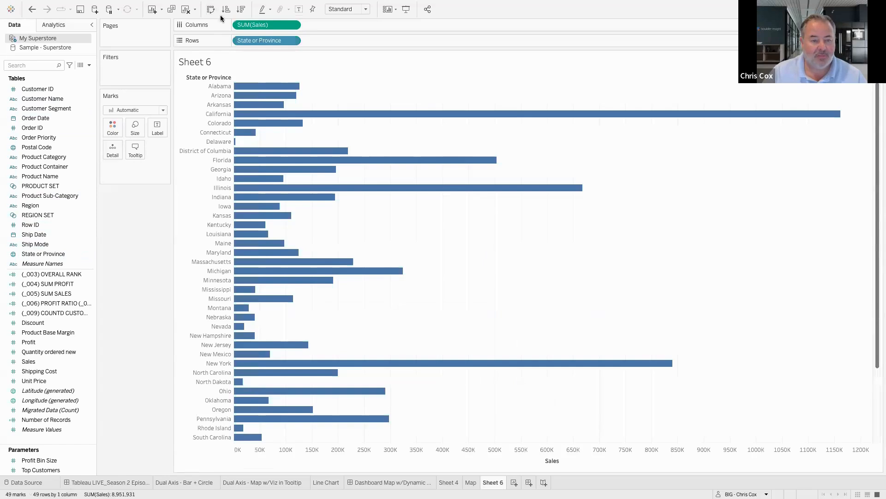
{"action": "left_click", "coordinate": [243, 9]}
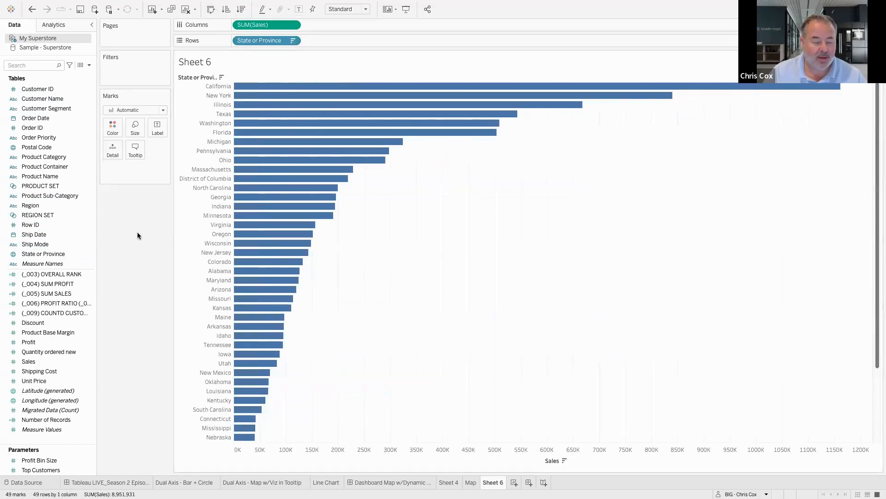
Color the state sales bars by Profit and show mark labels on them
{"action": "left_click_drag", "start_coordinate": [28, 342], "coordinate": [107, 126]}
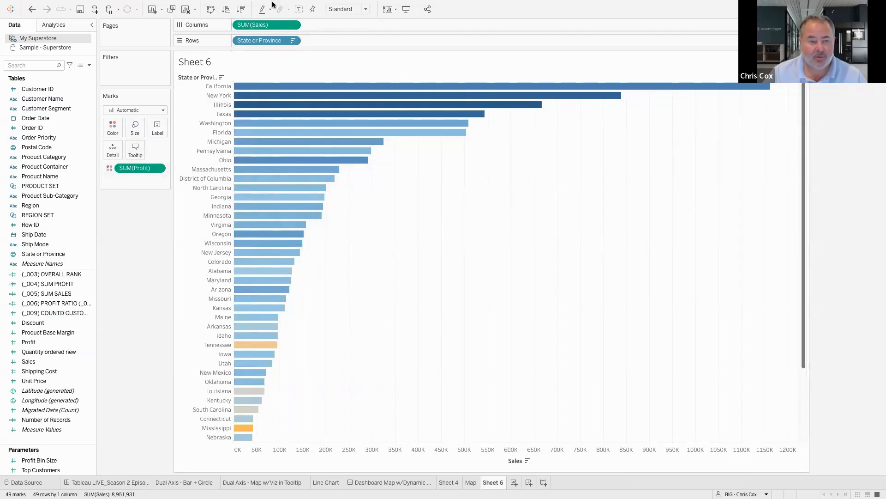
{"action": "left_click", "coordinate": [298, 9]}
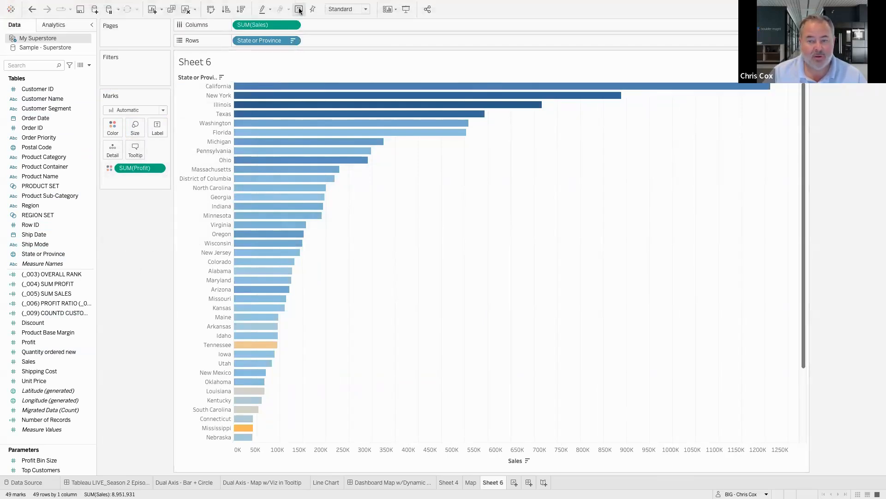
Hide the Sales axis header and rename the Sheet 6 worksheet as States
{"action": "right_click", "coordinate": [470, 450]}
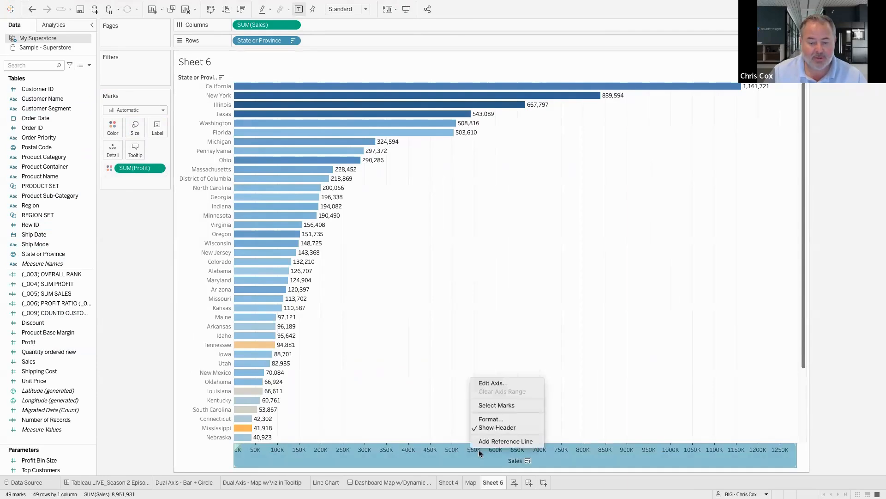
{"action": "left_click", "coordinate": [523, 487]}
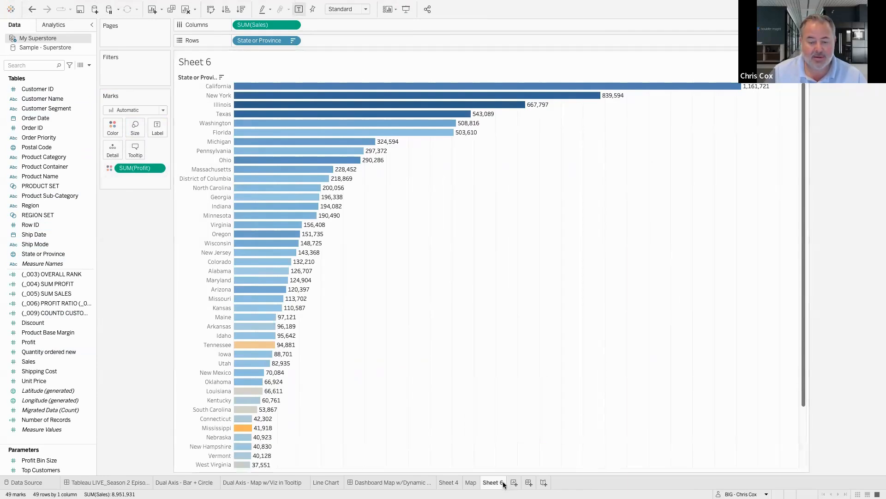
{"action": "right_click", "coordinate": [503, 483]}
{"action": "left_click", "coordinate": [523, 379]}
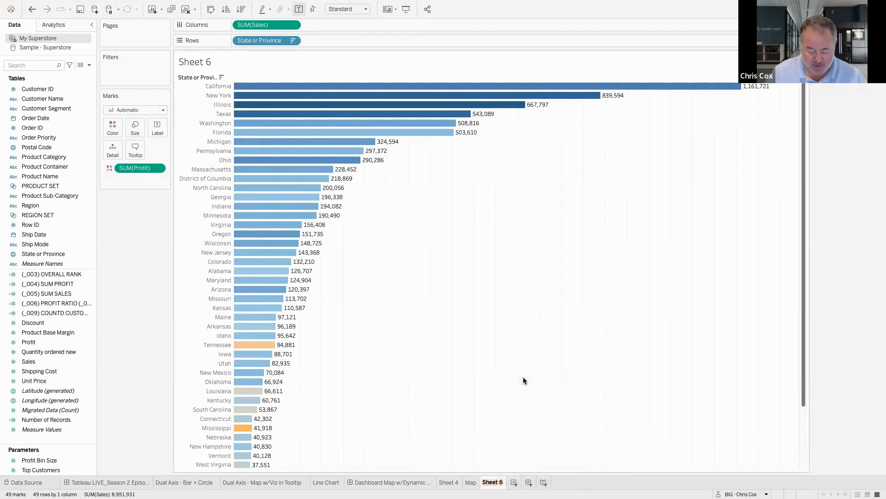
{"action": "type", "text": "States"}
{"action": "key", "text": "Return"}
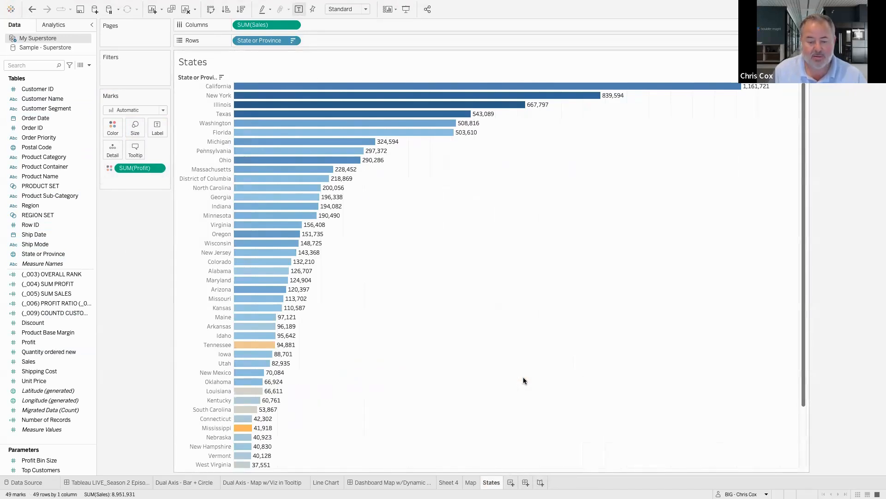
Create a new dashboard and place the Map sheet on it
{"action": "left_click", "coordinate": [526, 482]}
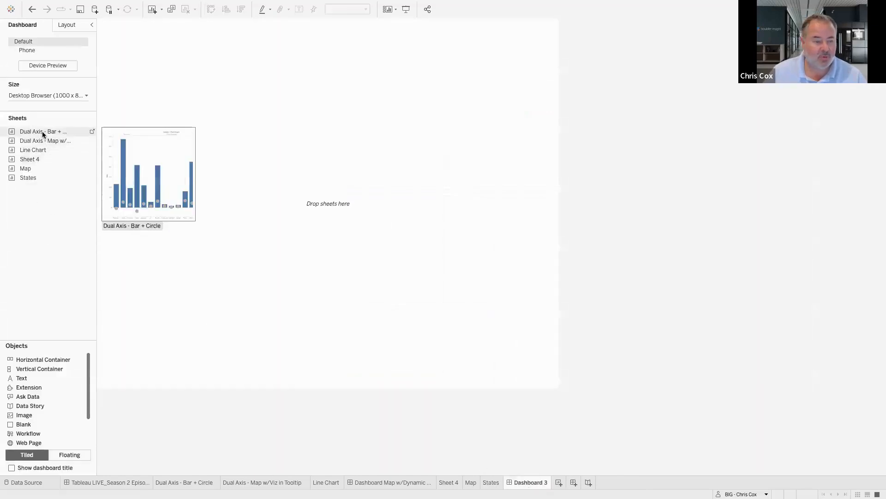
{"action": "mouse_move", "coordinate": [36, 168]}
{"action": "left_click_drag", "start_coordinate": [37, 168], "coordinate": [380, 125]}
Set the dashboard's fixed size to PowerPoint (1600 x 900)
{"action": "left_click", "coordinate": [71, 94]}
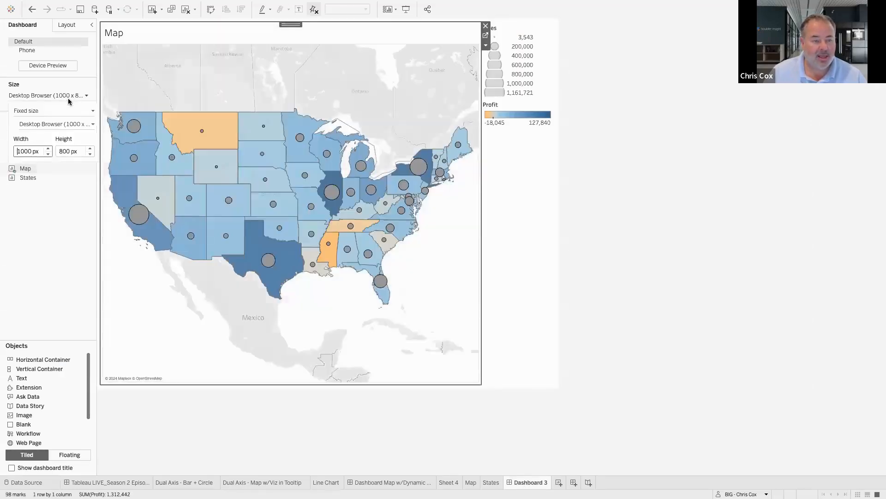
{"action": "left_click", "coordinate": [66, 123]}
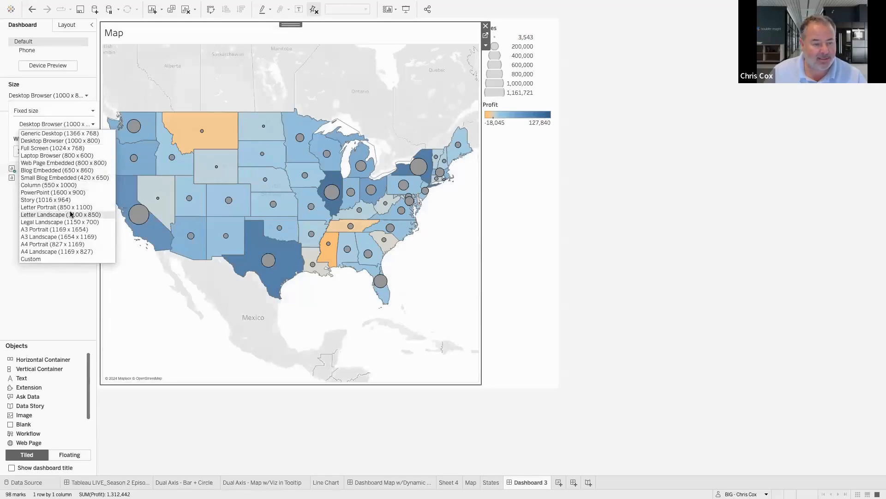
{"action": "left_click", "coordinate": [72, 194]}
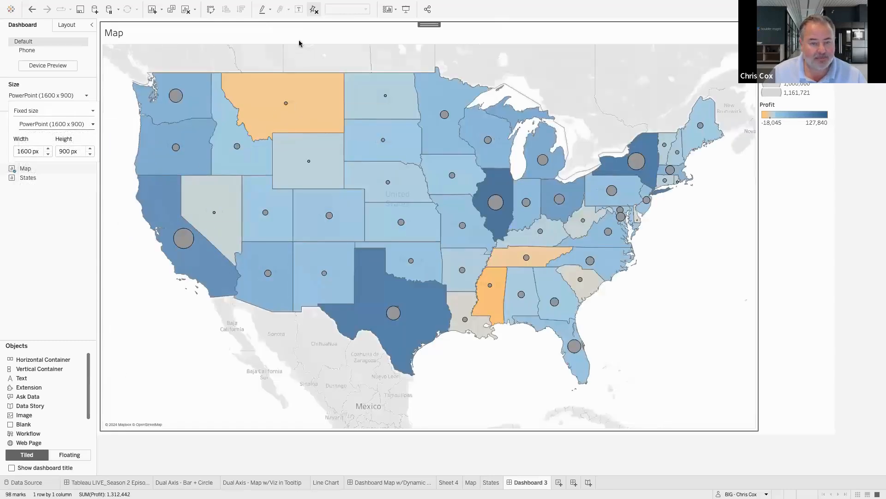
{"action": "left_click", "coordinate": [374, 21]}
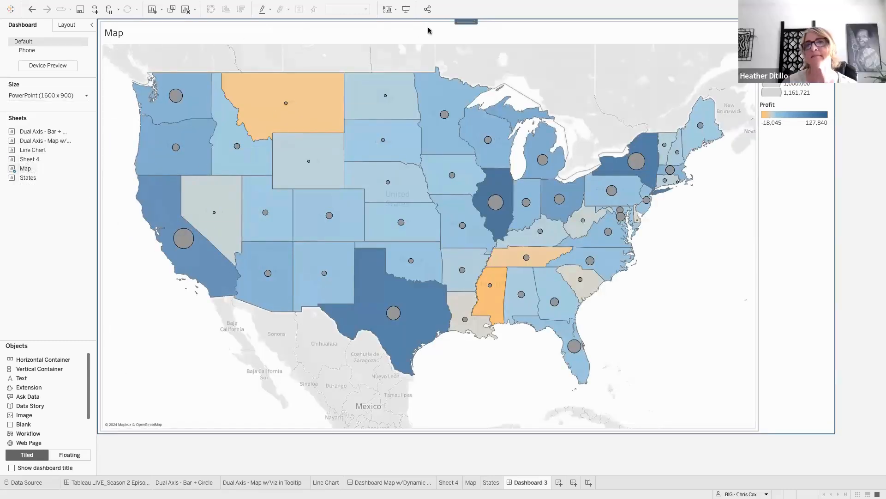
Make the Map sheet floating and delete the tiled layout container that holds the Sales and Profit legends
{"action": "left_click", "coordinate": [463, 41]}
{"action": "left_click_drag", "start_coordinate": [474, 82], "coordinate": [525, 107]}
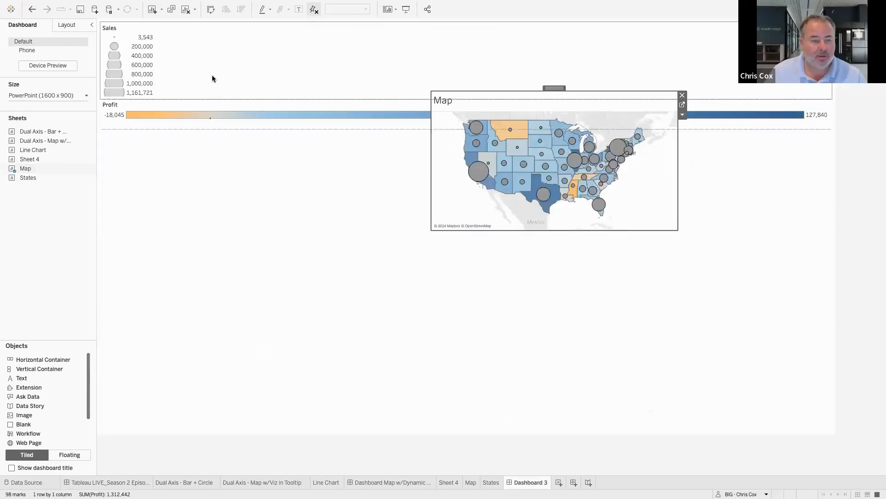
{"action": "left_click", "coordinate": [212, 78]}
{"action": "double_click", "coordinate": [475, 24]}
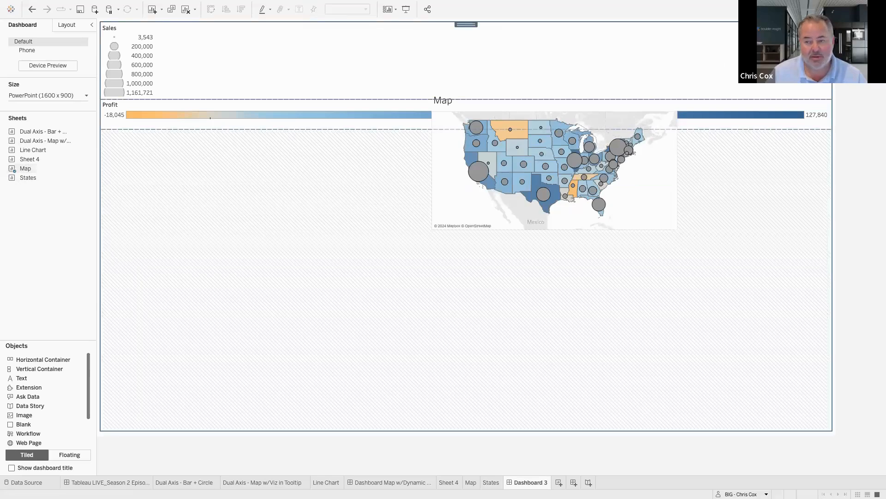
{"action": "key", "text": "Delete"}
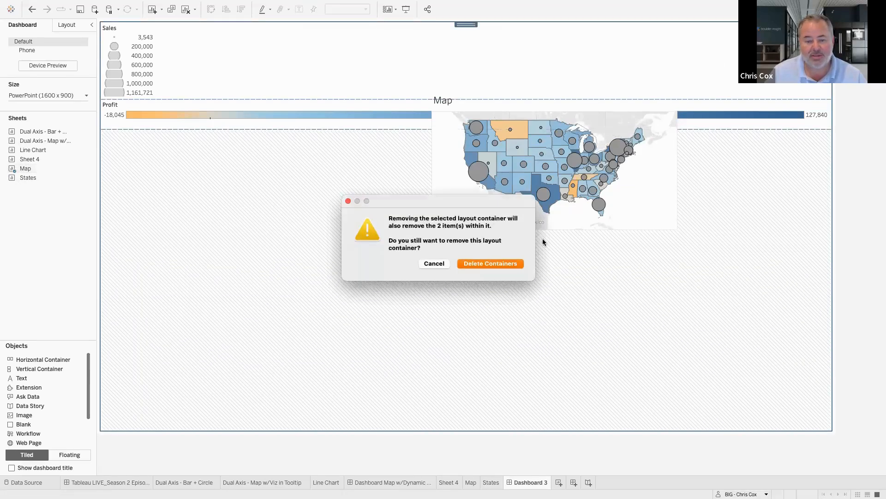
{"action": "left_click", "coordinate": [492, 264]}
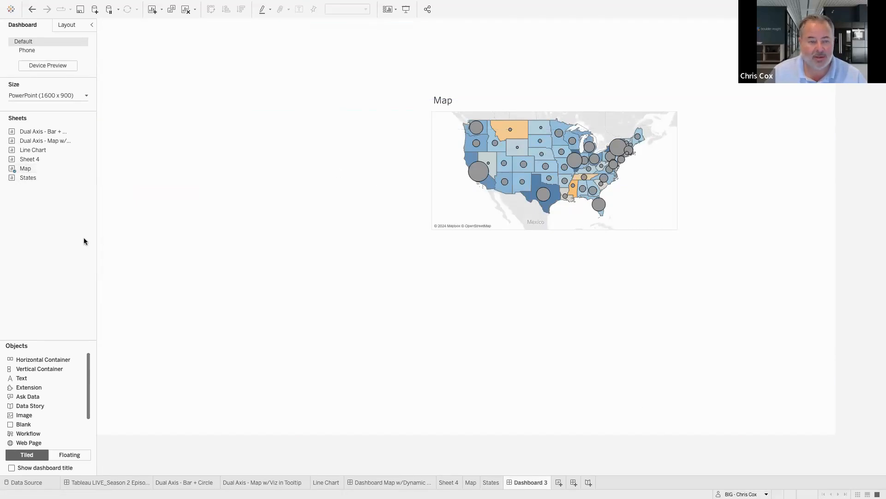
Add the States sheet to the dashboard as a floating object beside the Map
{"action": "left_click_drag", "start_coordinate": [28, 177], "coordinate": [145, 97]}
{"action": "left_click", "coordinate": [420, 94]}
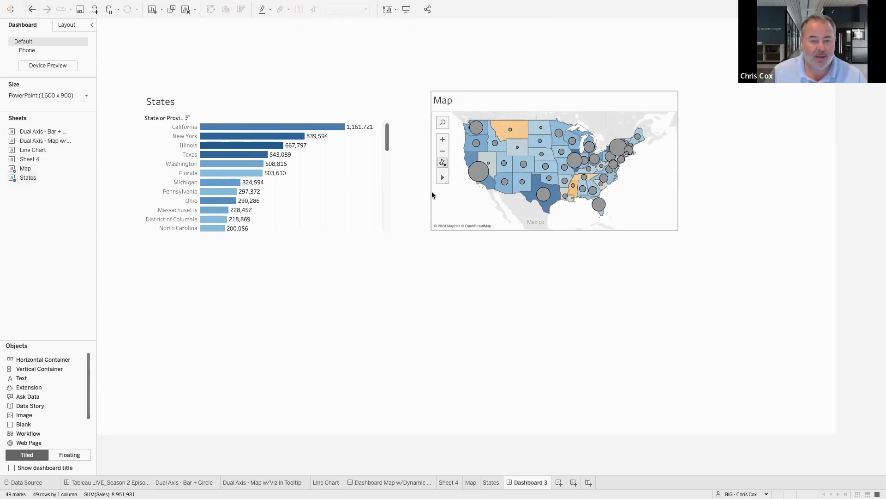
Switch to the Tableau LIVE_2-21-24 workbook and copy the dark background image from its Quick Tableau Template dashboard
{"action": "left_click", "coordinate": [378, 482]}
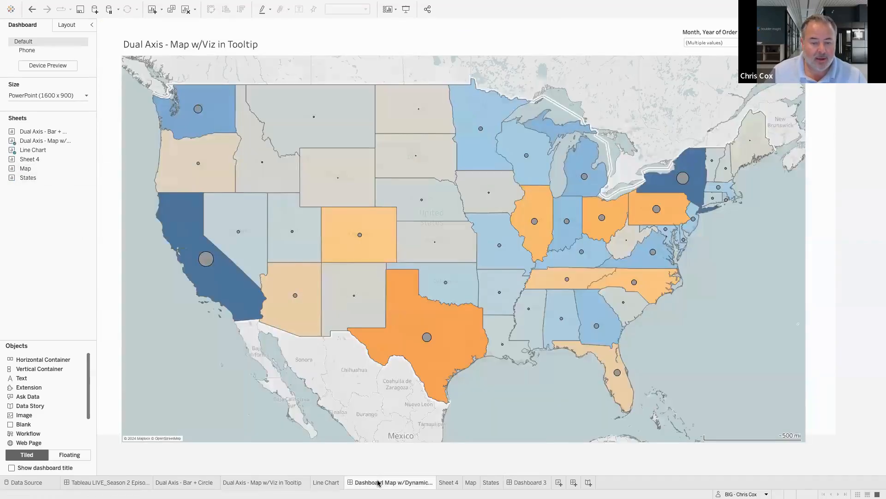
{"action": "mouse_move", "coordinate": [532, 485]}
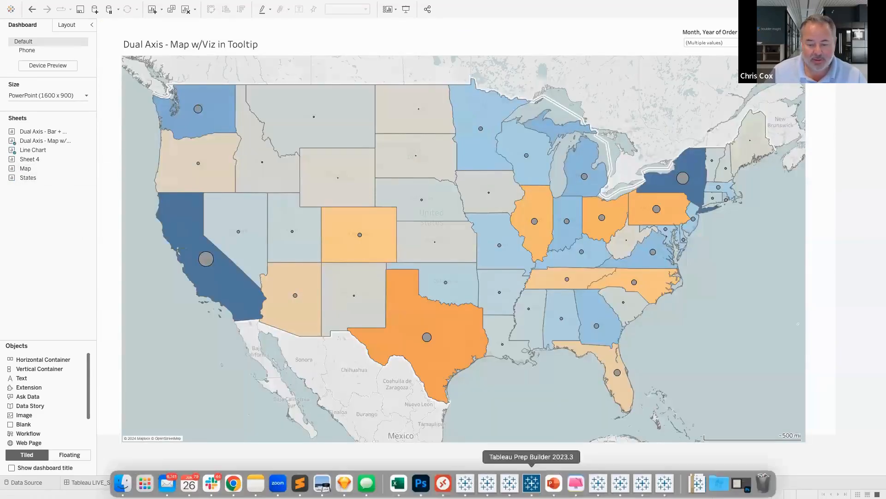
{"action": "left_click", "coordinate": [643, 483]}
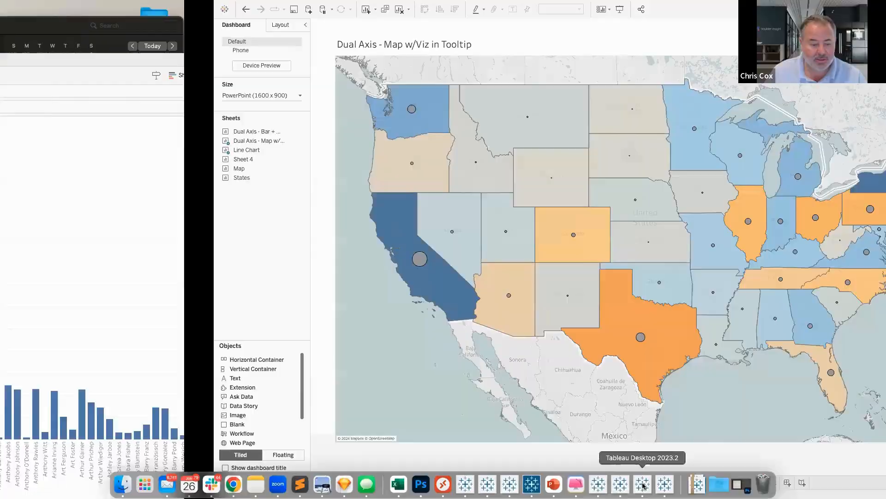
{"action": "left_click_drag", "start_coordinate": [118, 60], "coordinate": [87, 16]}
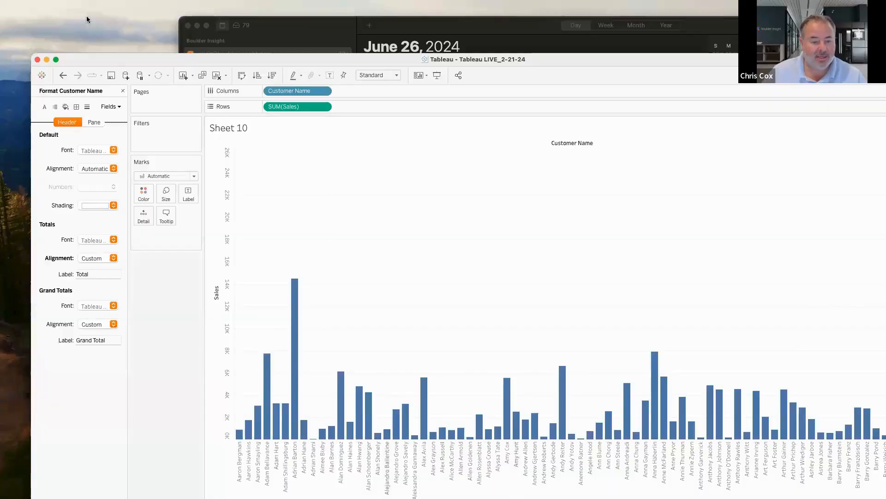
{"action": "left_click", "coordinate": [482, 490]}
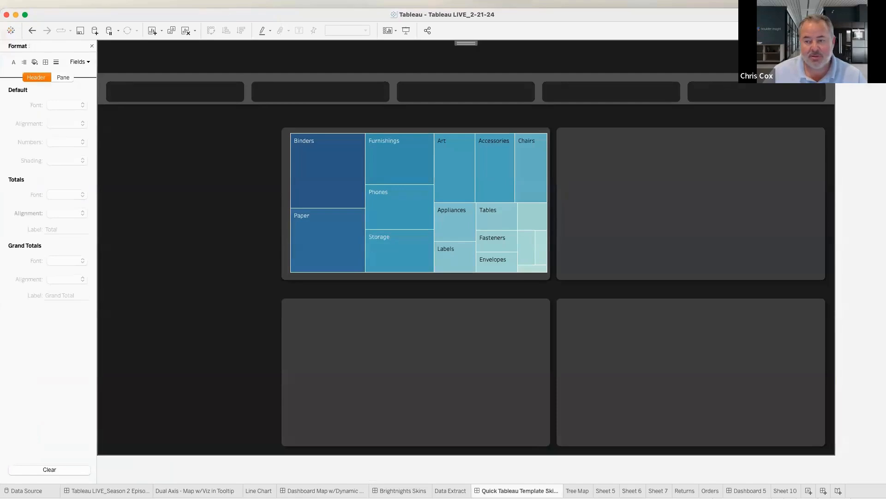
{"action": "left_click", "coordinate": [839, 56]}
{"action": "left_click", "coordinate": [825, 148]}
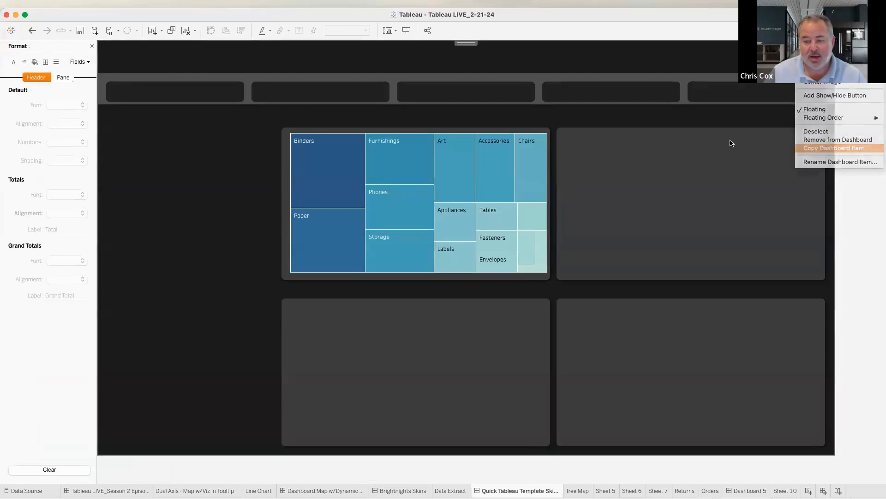
Paste the copied dark template background into Dashboard 3 of the original workbook and send it to the back
{"action": "left_click", "coordinate": [662, 485]}
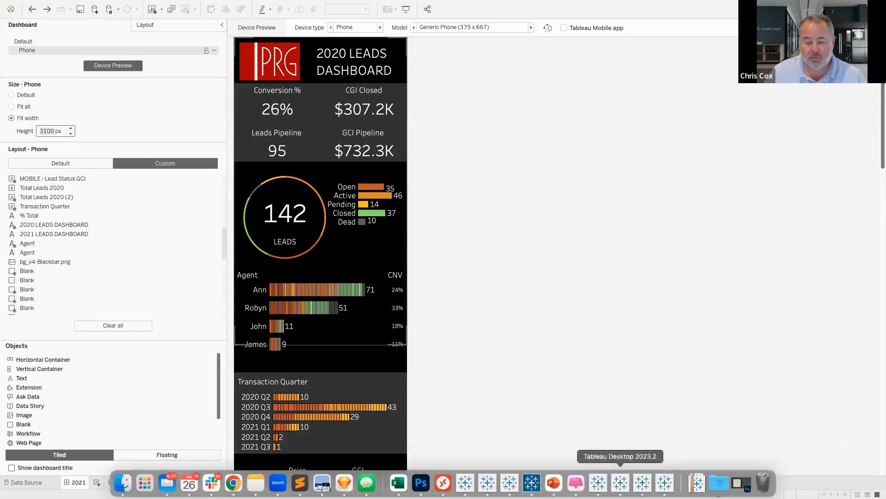
{"action": "left_click", "coordinate": [621, 487]}
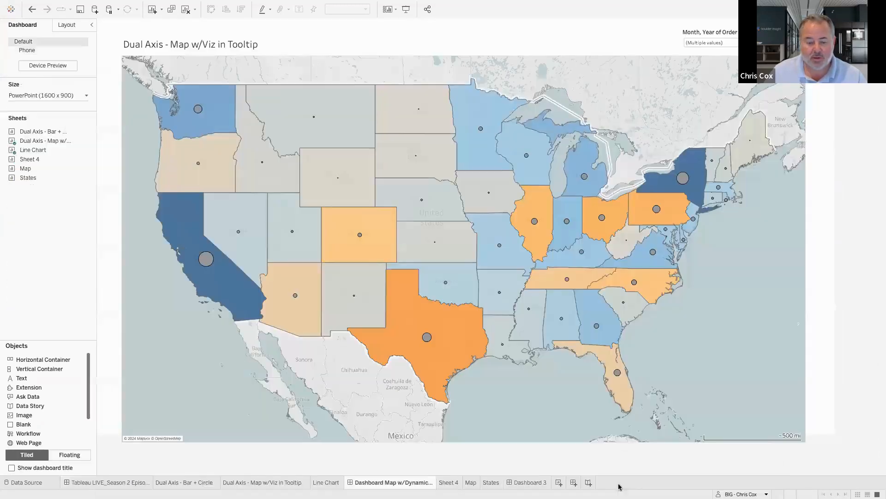
{"action": "left_click", "coordinate": [532, 482]}
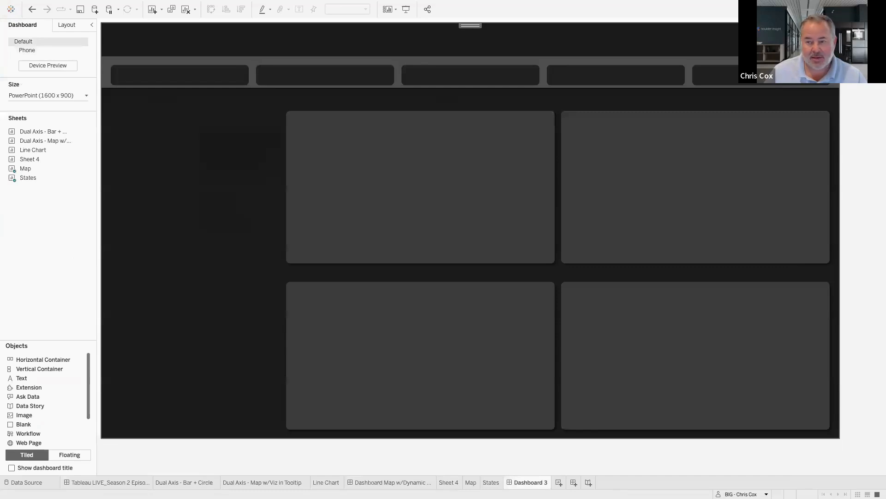
{"action": "left_click", "coordinate": [845, 46]}
{"action": "mouse_move", "coordinate": [797, 102]}
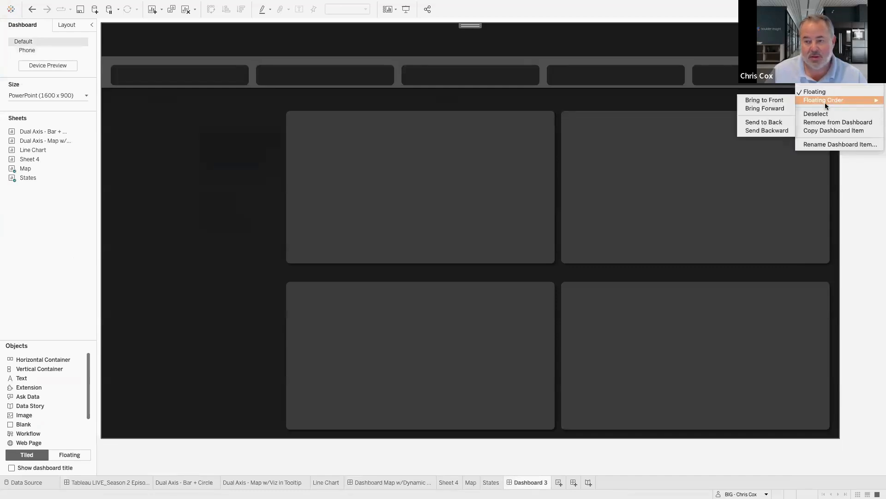
{"action": "left_click", "coordinate": [775, 122]}
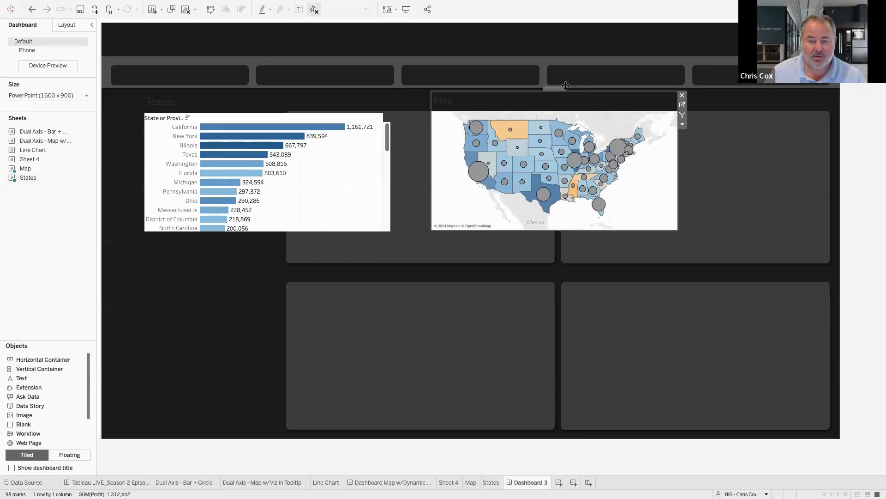
Move the Map onto the template's upper-right card and enlarge it to span the card's width
{"action": "left_click_drag", "start_coordinate": [565, 95], "coordinate": [691, 89]}
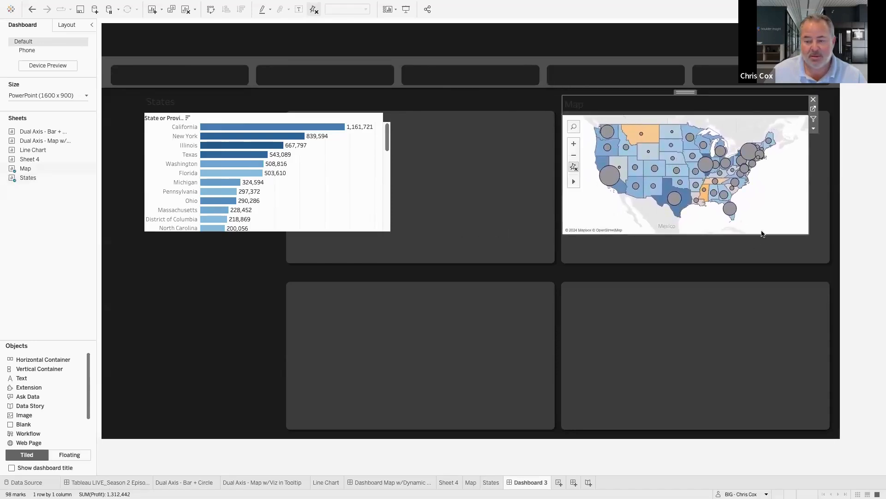
{"action": "left_click_drag", "start_coordinate": [765, 241], "coordinate": [772, 291]}
{"action": "left_click_drag", "start_coordinate": [809, 221], "coordinate": [828, 219]}
Stretch the States chart down to the template's lower edge and move it to the left side of the dashboard
{"action": "left_click_drag", "start_coordinate": [307, 109], "coordinate": [424, 87]}
{"action": "left_click_drag", "start_coordinate": [442, 227], "coordinate": [471, 436]}
{"action": "left_click_drag", "start_coordinate": [409, 86], "coordinate": [239, 84]}
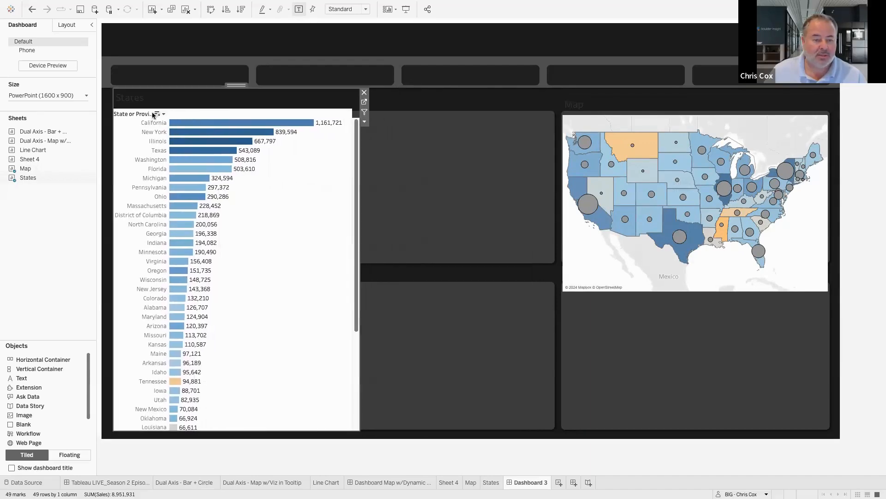
{"action": "right_click", "coordinate": [137, 114]}
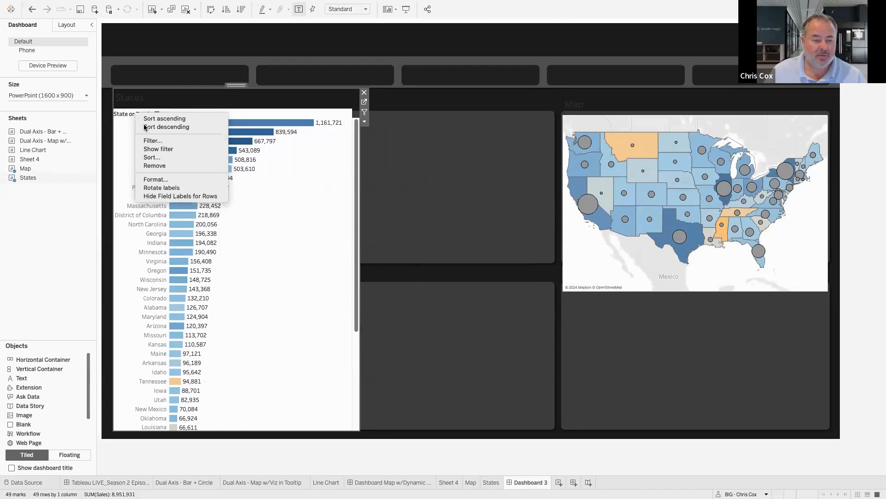
{"action": "left_click", "coordinate": [164, 167]}
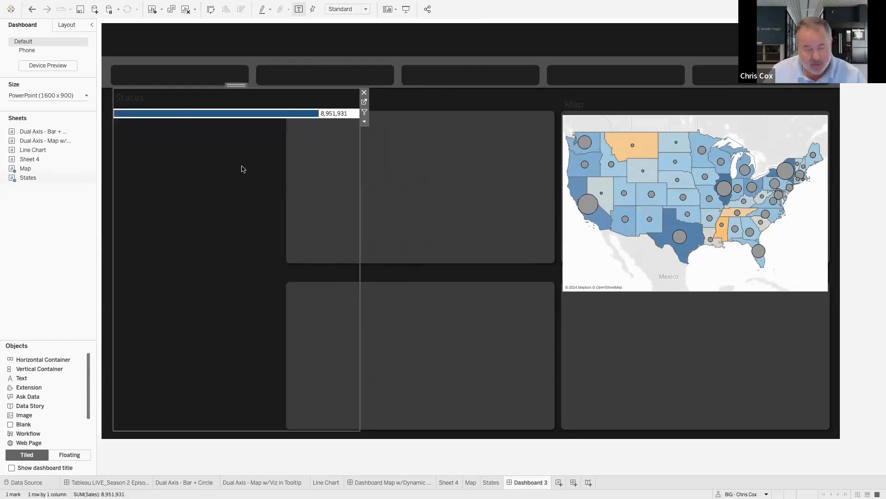
{"action": "key", "text": "ctrl+z"}
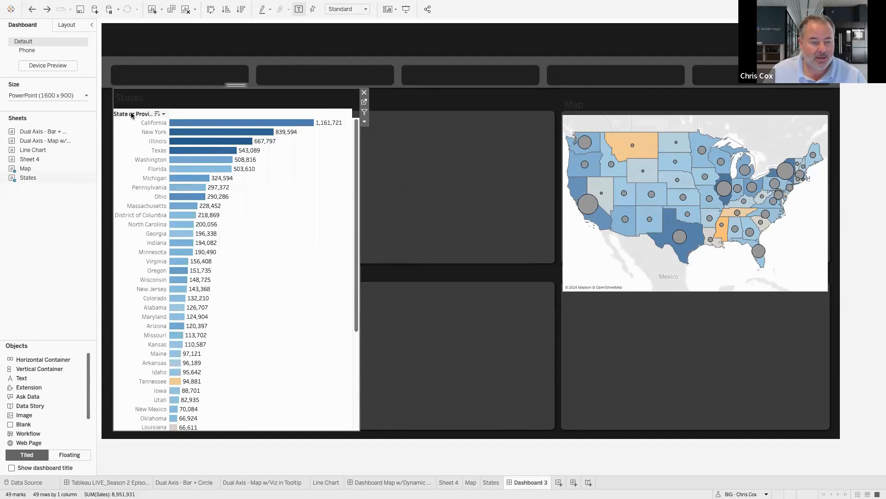
Hide the field labels for rows in the States chart
{"action": "right_click", "coordinate": [135, 115]}
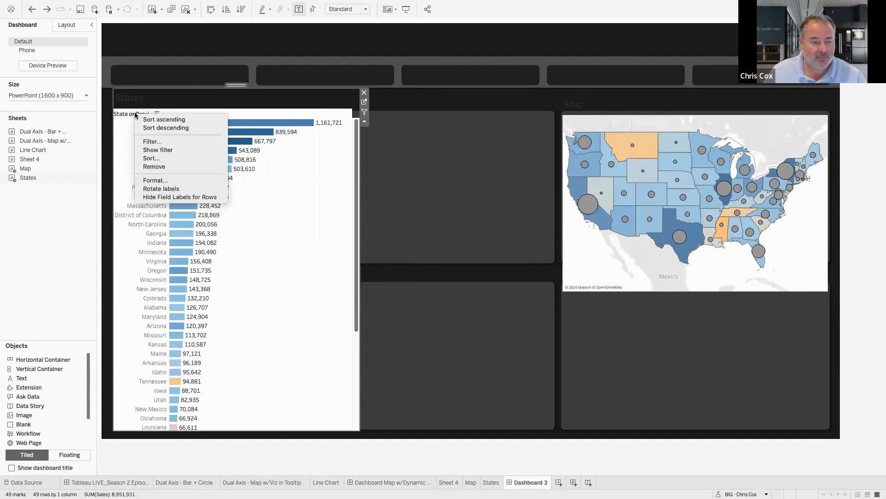
{"action": "left_click", "coordinate": [177, 196]}
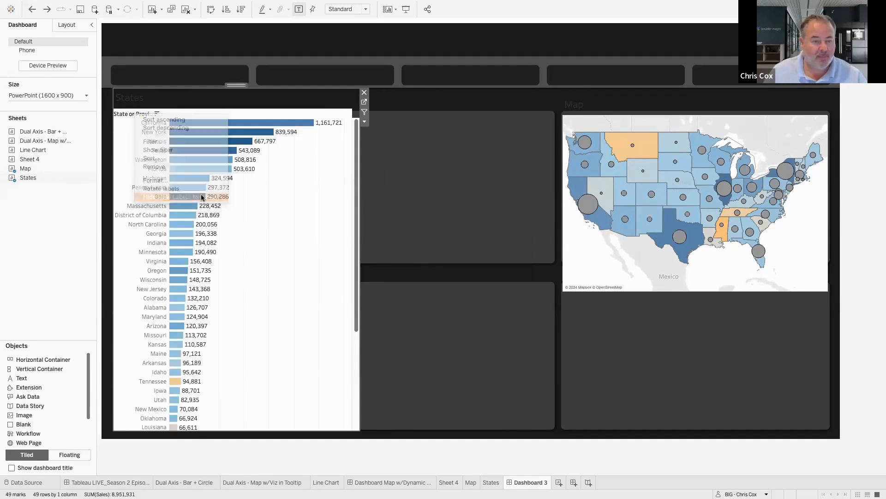
Set the States chart's worksheet shading to None so the dark template shows through
{"action": "right_click", "coordinate": [284, 193]}
{"action": "left_click", "coordinate": [300, 230]}
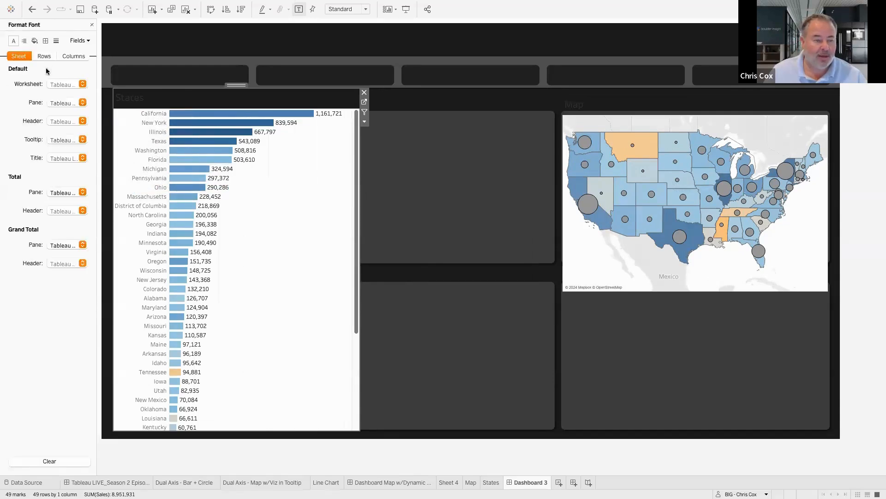
{"action": "left_click", "coordinate": [82, 83]}
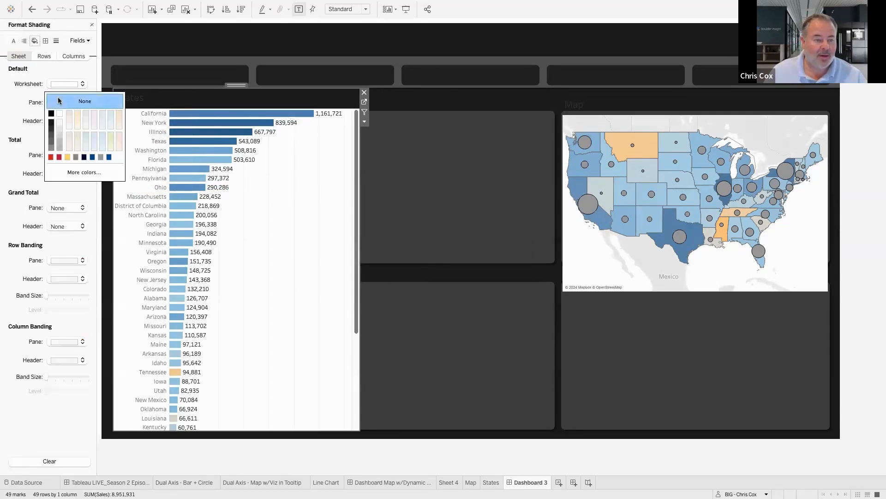
{"action": "left_click", "coordinate": [64, 98]}
Set all fonts in the workbook to white and close the workbook formatting
{"action": "mouse_move", "coordinate": [215, 5]}
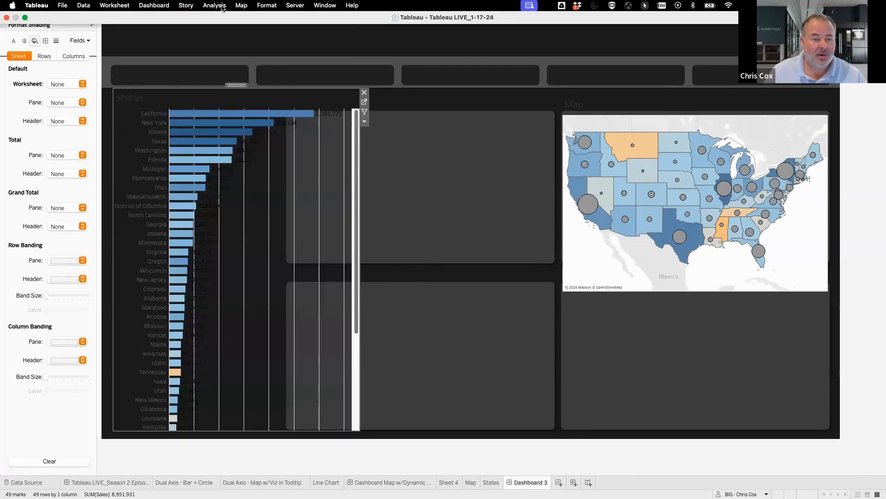
{"action": "left_click", "coordinate": [260, 5]}
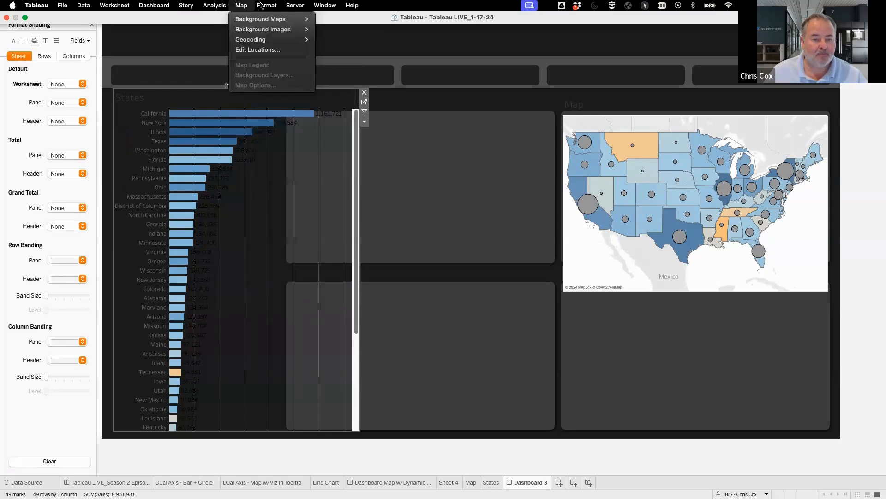
{"action": "left_click", "coordinate": [276, 41]}
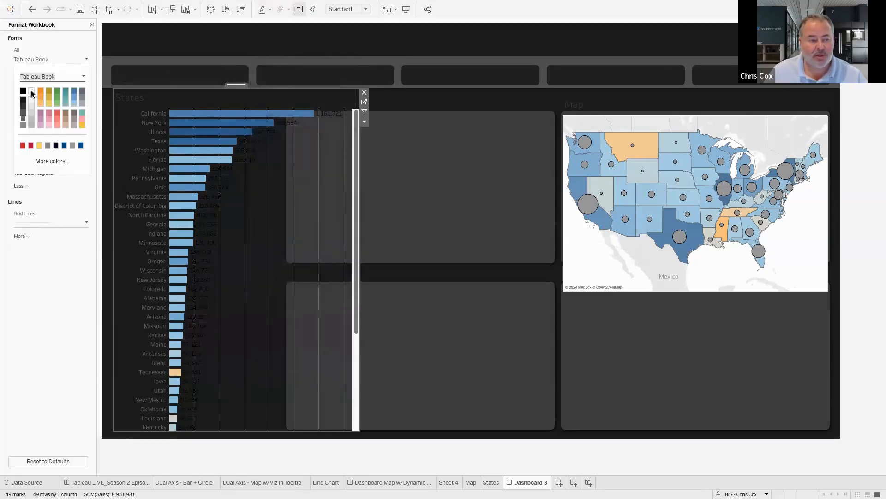
{"action": "left_click", "coordinate": [31, 92]}
{"action": "left_click", "coordinate": [277, 181]}
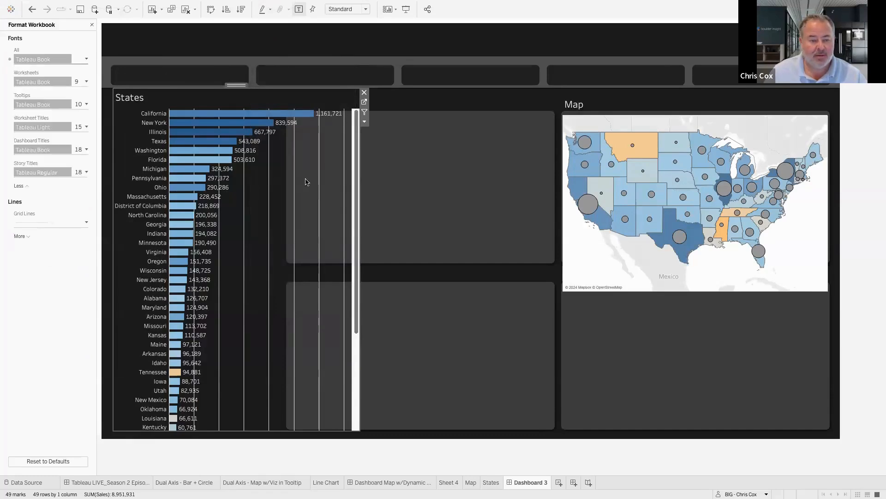
{"action": "left_click", "coordinate": [92, 24]}
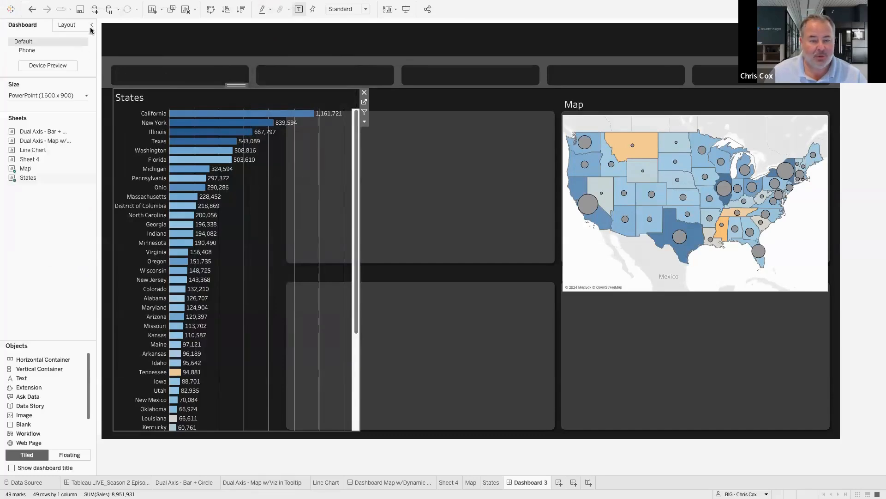
Delete the dashboard's Phone layout
{"action": "left_click", "coordinate": [84, 50]}
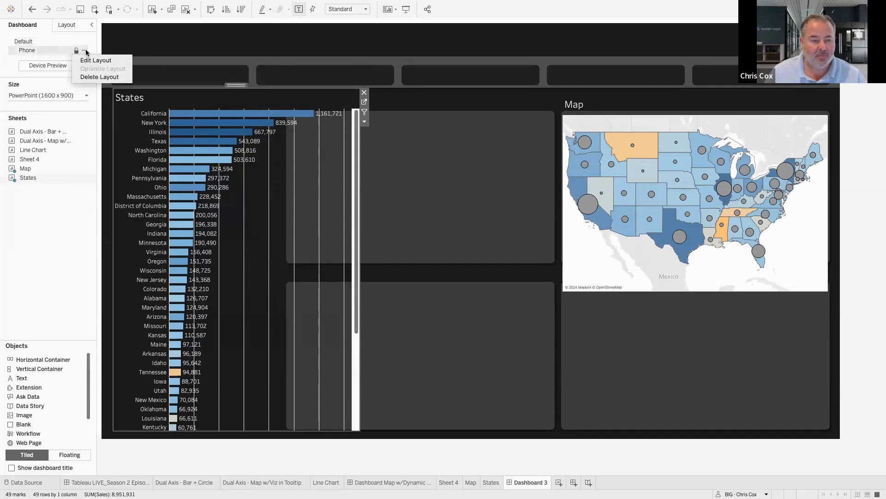
{"action": "left_click", "coordinate": [90, 77]}
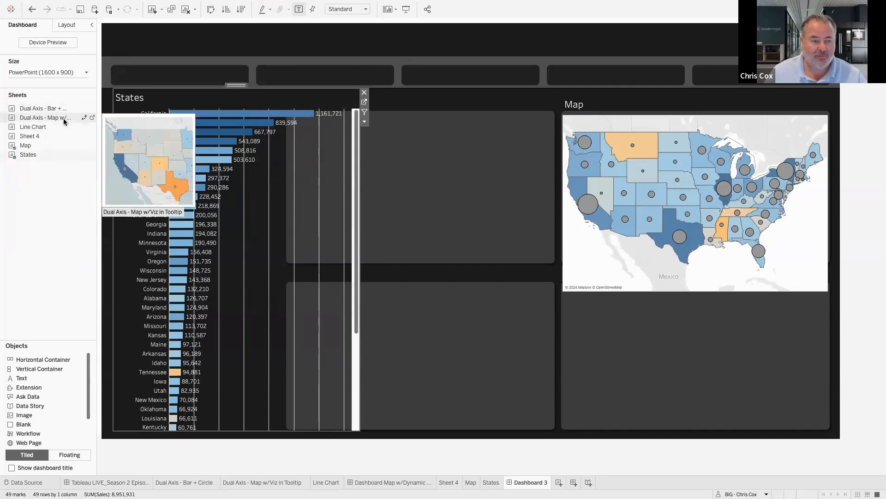
Set the grand total pane and header borders of the States chart to None
{"action": "right_click", "coordinate": [265, 156]}
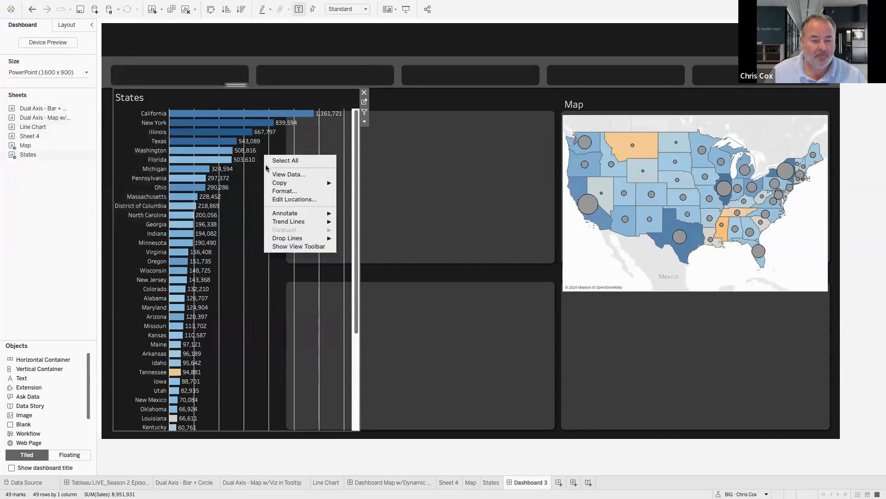
{"action": "left_click", "coordinate": [281, 191]}
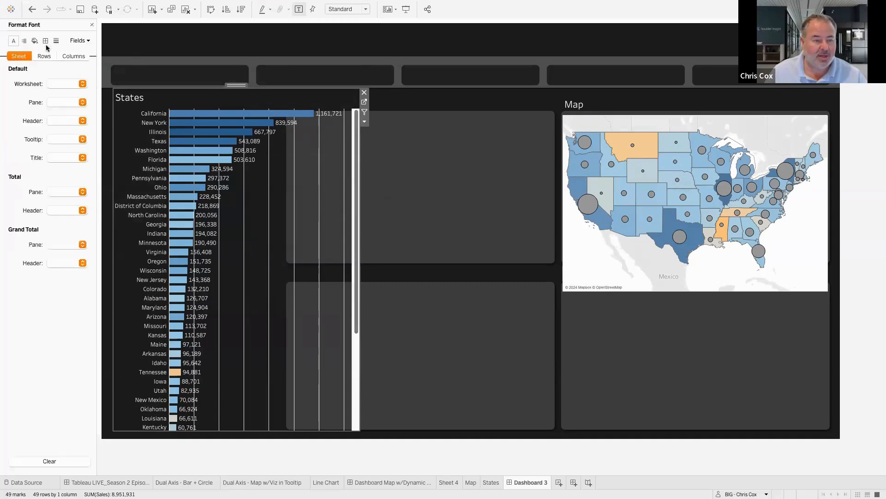
{"action": "left_click", "coordinate": [44, 42]}
{"action": "left_click", "coordinate": [62, 208]}
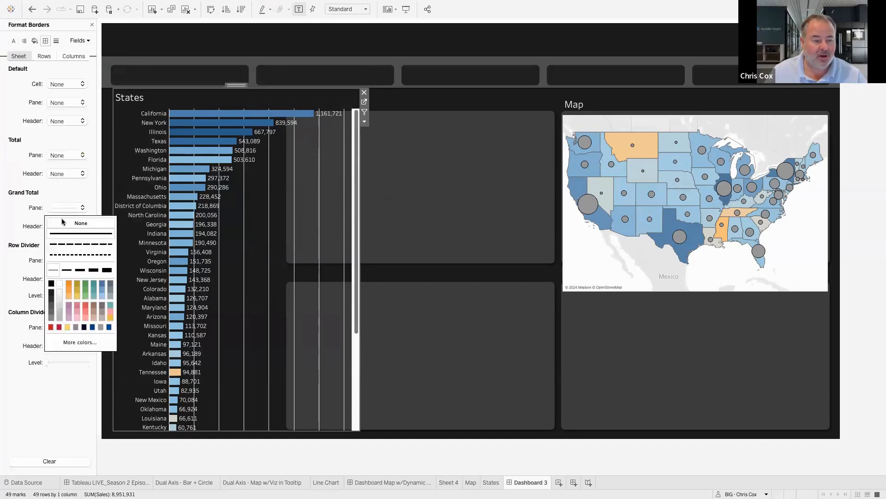
{"action": "left_click", "coordinate": [24, 221]}
{"action": "left_click", "coordinate": [56, 226]}
{"action": "left_click", "coordinate": [64, 241]}
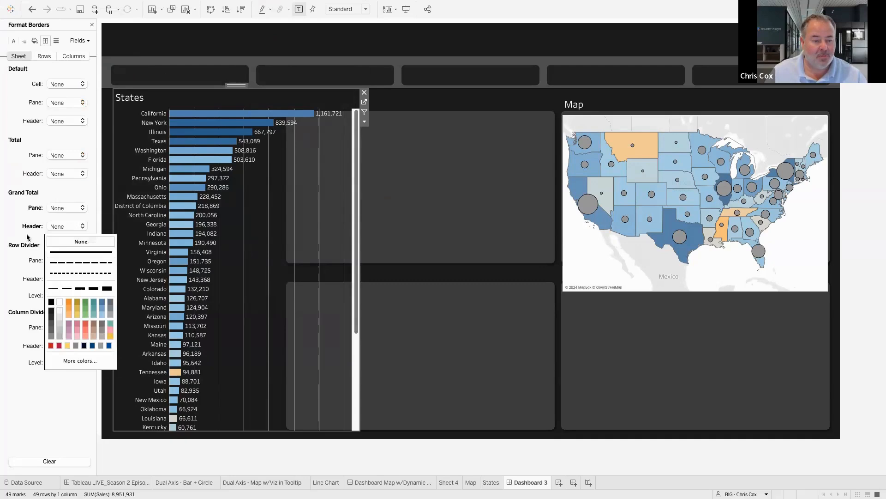
{"action": "left_click", "coordinate": [26, 234]}
Set the States chart's zero lines, trend lines and reference lines to None for the whole sheet
{"action": "left_click", "coordinate": [56, 41]}
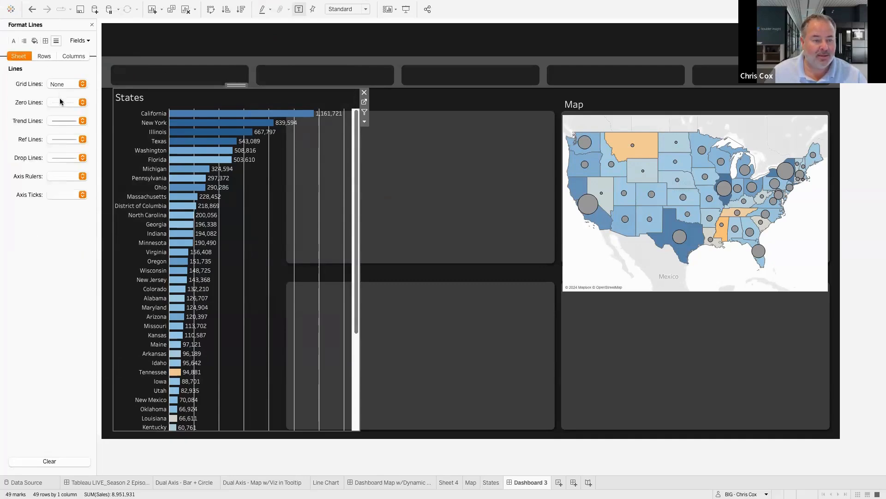
{"action": "left_click", "coordinate": [62, 102]}
{"action": "left_click", "coordinate": [62, 118]}
{"action": "left_click", "coordinate": [65, 120]}
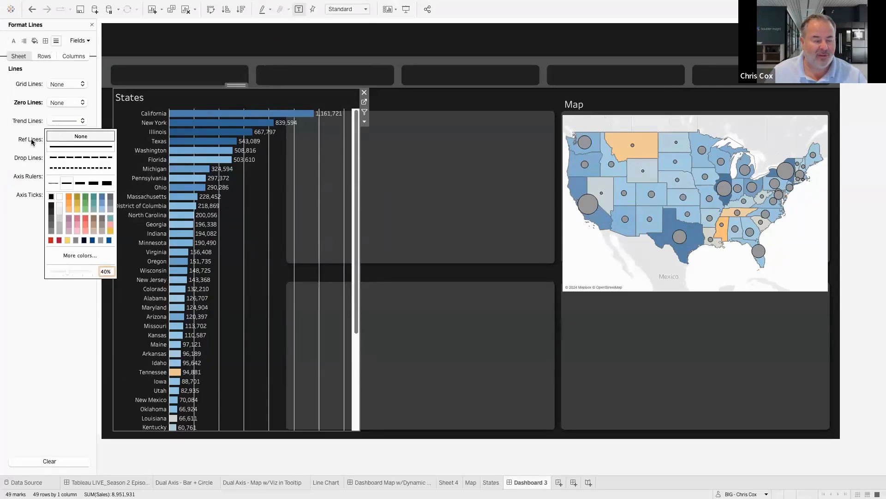
{"action": "left_click", "coordinate": [62, 137]}
{"action": "left_click", "coordinate": [62, 141]}
{"action": "left_click", "coordinate": [65, 156]}
Set the States chart's drop lines, axis rulers and axis ticks to None for the whole sheet
{"action": "left_click", "coordinate": [62, 160]}
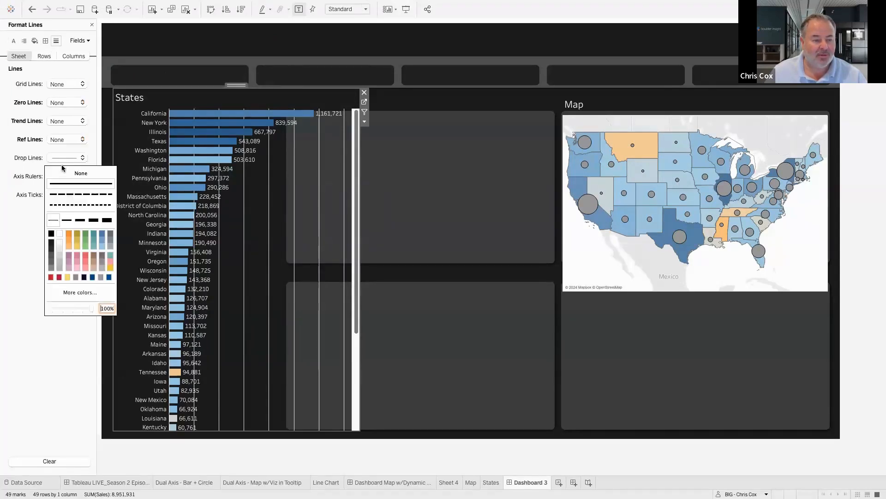
{"action": "left_click", "coordinate": [74, 173]}
{"action": "left_click", "coordinate": [65, 176]}
{"action": "left_click", "coordinate": [68, 189]}
{"action": "left_click", "coordinate": [65, 195]}
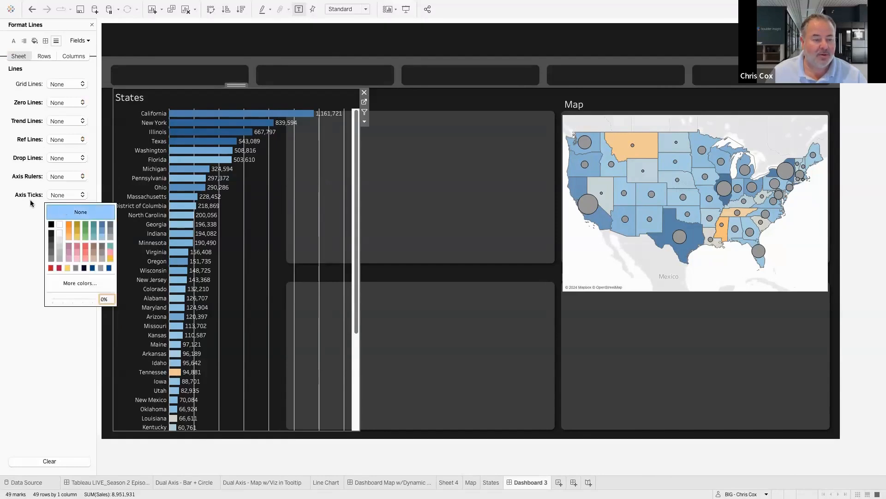
{"action": "left_click", "coordinate": [65, 210]}
Remove the States chart's vertical grid lines by setting the column grid lines to None
{"action": "left_click", "coordinate": [44, 56]}
{"action": "left_click", "coordinate": [74, 56]}
{"action": "left_click", "coordinate": [66, 84]}
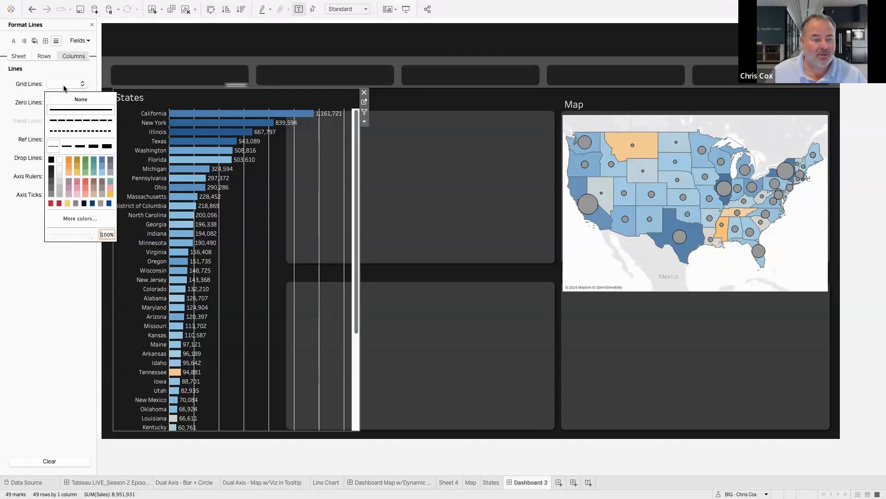
{"action": "left_click", "coordinate": [47, 99]}
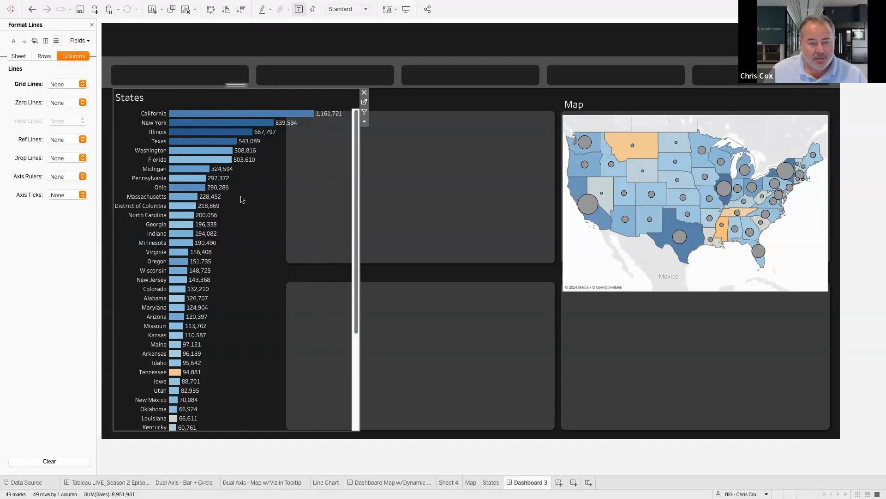
Narrow the States chart to clear the template cards and enlarge the Map to cover all four cards beside it
{"action": "left_click_drag", "start_coordinate": [358, 188], "coordinate": [282, 188]}
{"action": "left_click", "coordinate": [600, 105]}
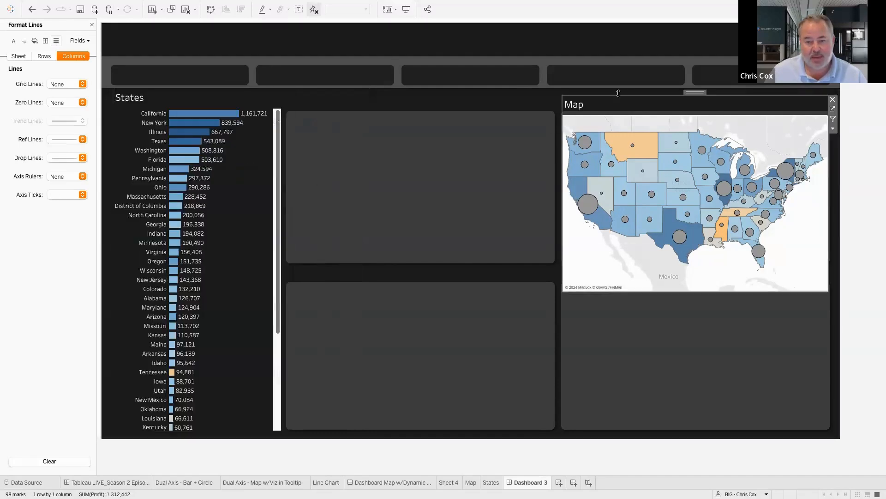
{"action": "left_click_drag", "start_coordinate": [528, 103], "coordinate": [296, 109]}
{"action": "left_click_drag", "start_coordinate": [553, 291], "coordinate": [558, 428]}
{"action": "left_click", "coordinate": [243, 192]}
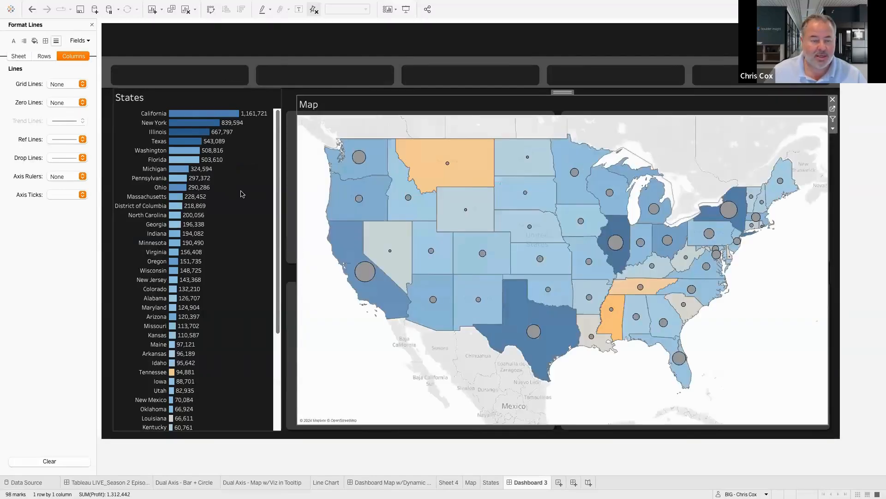
Add a dashboard filter action named "All to ALl"
{"action": "left_click", "coordinate": [169, 6]}
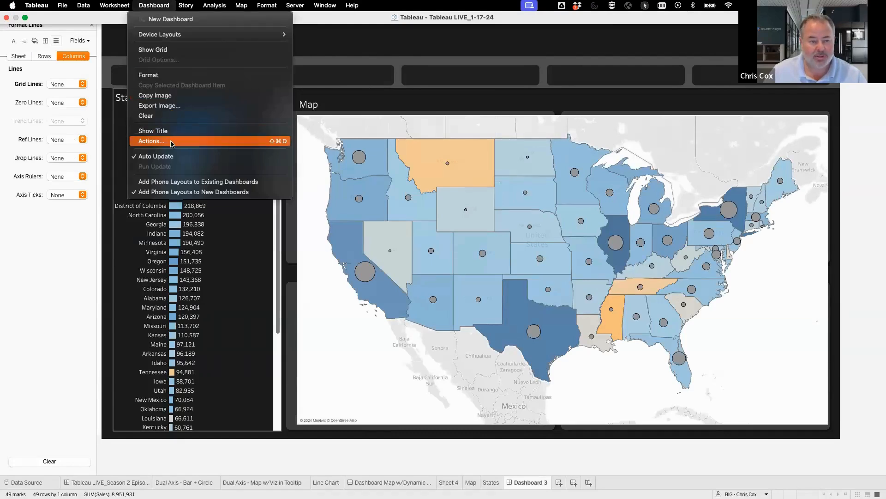
{"action": "left_click", "coordinate": [171, 140]}
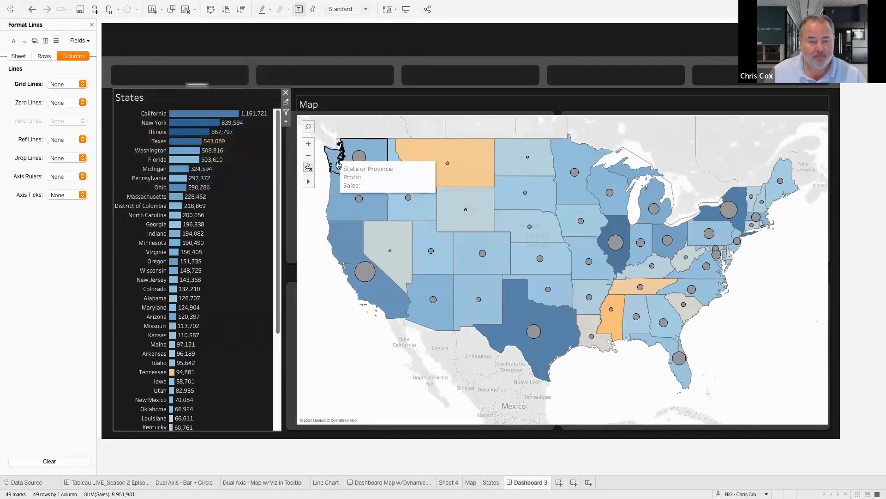
{"action": "left_click", "coordinate": [344, 311]}
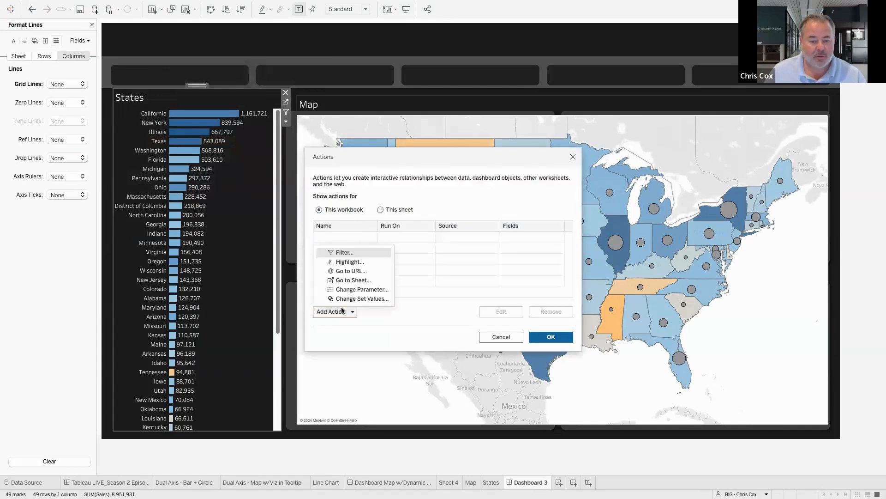
{"action": "left_click", "coordinate": [348, 253]}
{"action": "type", "text": "to ALl"}
{"action": "key", "text": "Tab"}
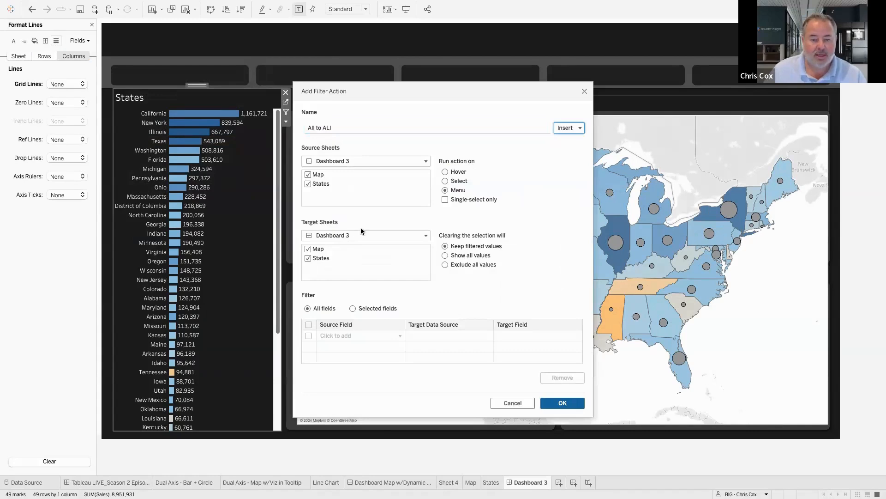
Make the filter action run on Select and show all values when the selection is cleared, and save it
{"action": "left_click", "coordinate": [453, 181]}
{"action": "left_click", "coordinate": [460, 255]}
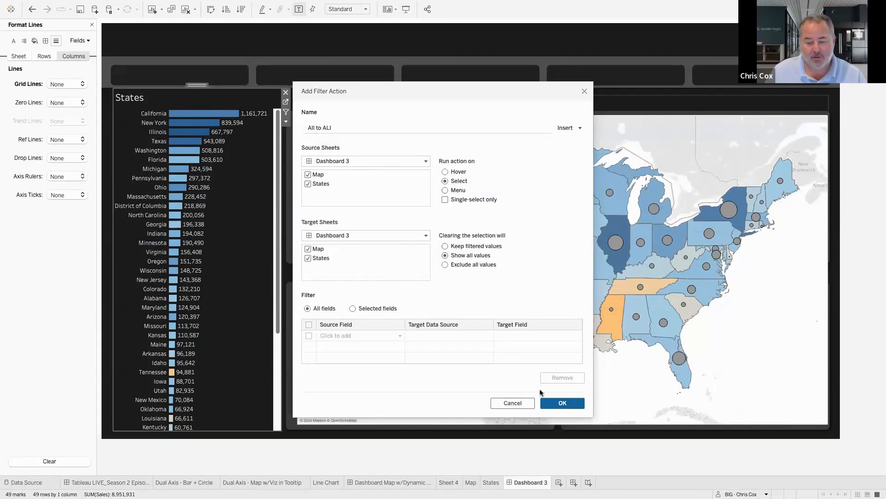
{"action": "left_click", "coordinate": [563, 402]}
{"action": "left_click", "coordinate": [551, 337]}
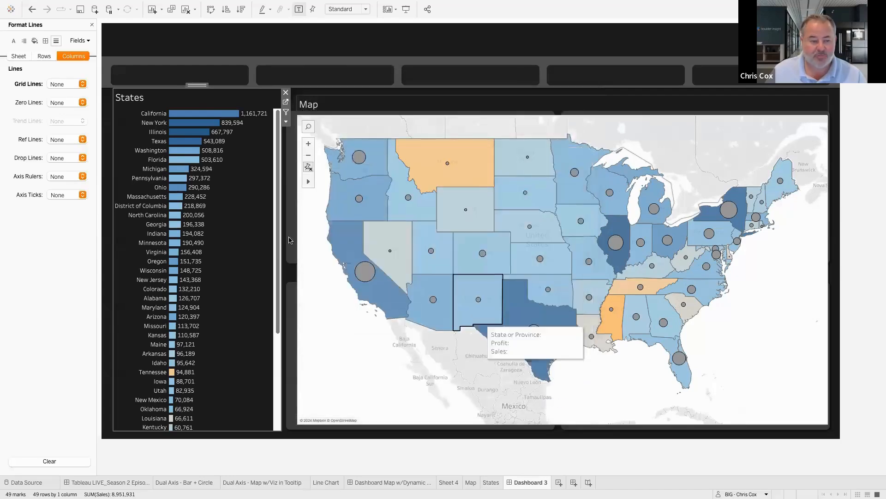
Test the filter action by selecting the California through Michigan bars, and the western and southeastern state groups on the map
{"action": "left_click_drag", "start_coordinate": [239, 170], "coordinate": [203, 110]}
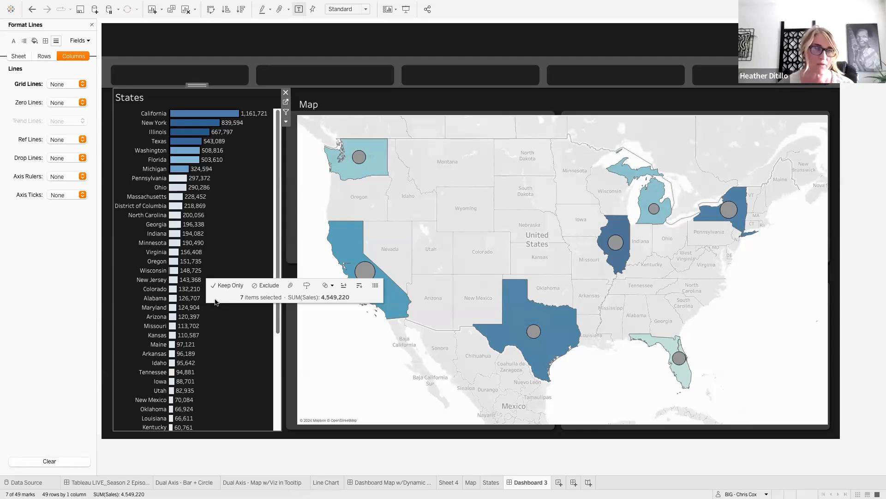
{"action": "left_click", "coordinate": [230, 272]}
{"action": "left_click_drag", "start_coordinate": [449, 349], "coordinate": [283, 85]}
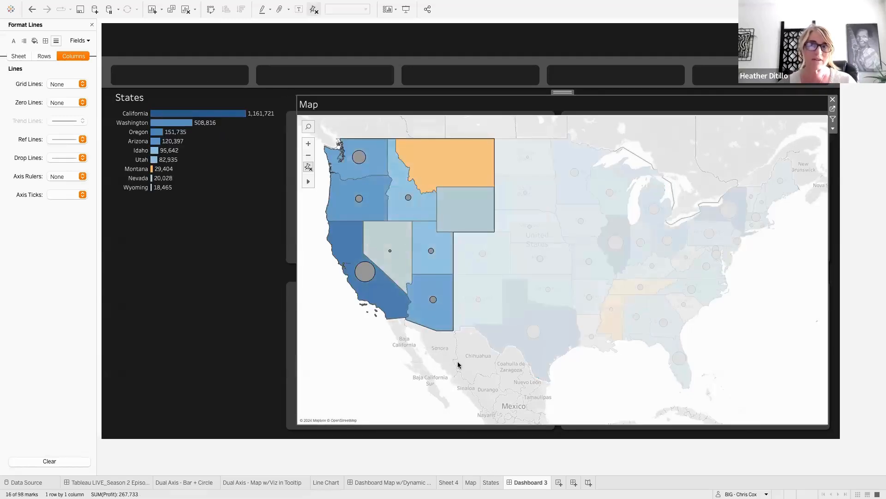
{"action": "left_click_drag", "start_coordinate": [611, 368], "coordinate": [779, 318]}
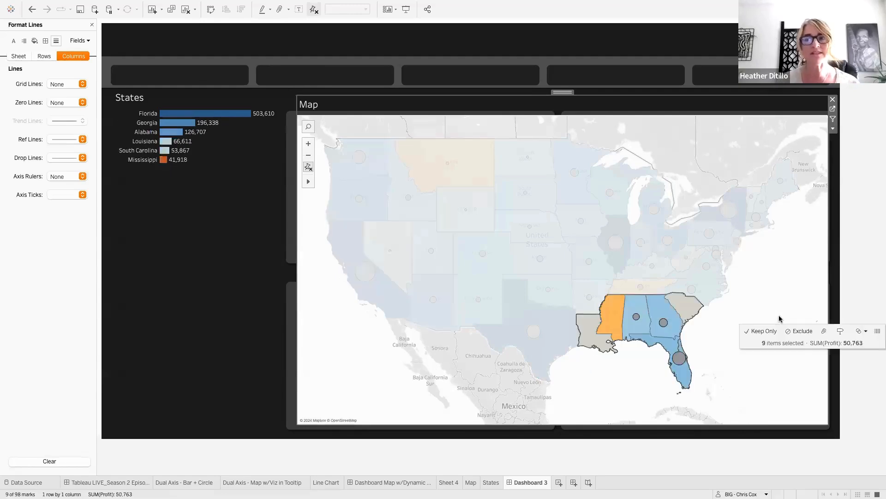
{"action": "left_click", "coordinate": [754, 306]}
Test multi-selection on the map with North Carolina, Wyoming and Colorado, reduce it to Colorado alone, and clear the selection
{"action": "left_click", "coordinate": [734, 298]}
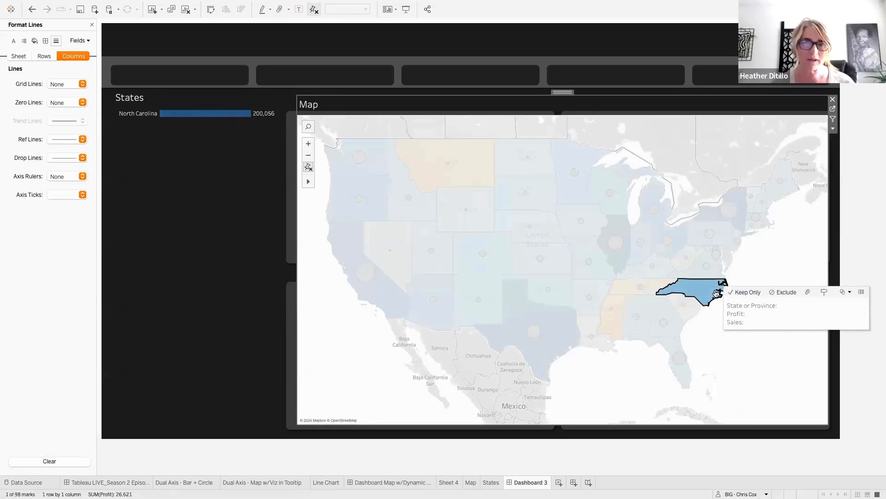
{"action": "left_click", "coordinate": [475, 220], "text": "ctrl"}
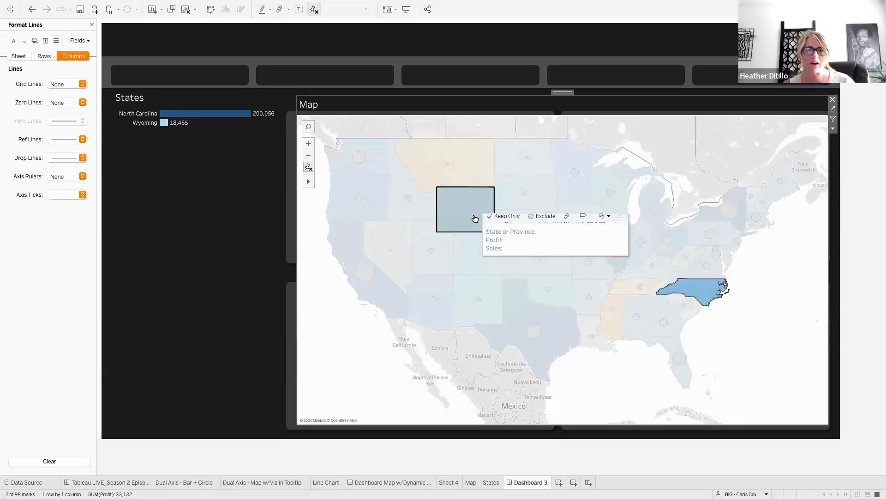
{"action": "left_click", "coordinate": [469, 255], "text": "ctrl"}
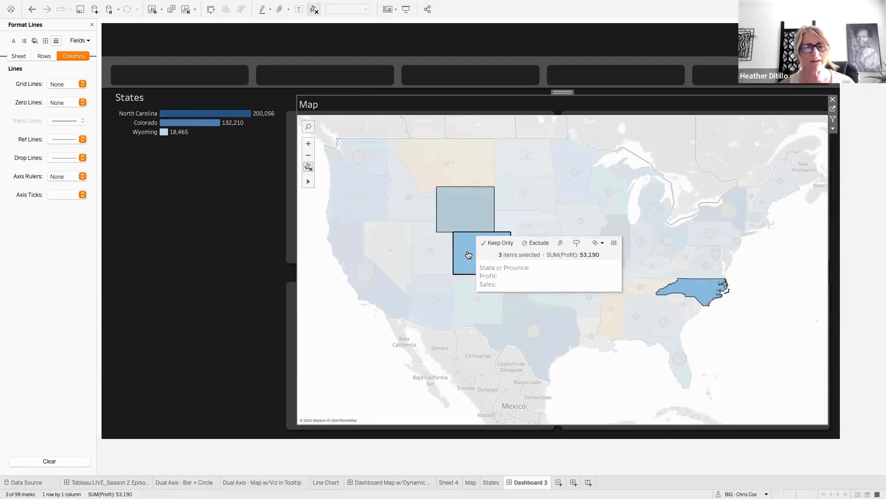
{"action": "left_click", "coordinate": [468, 254]}
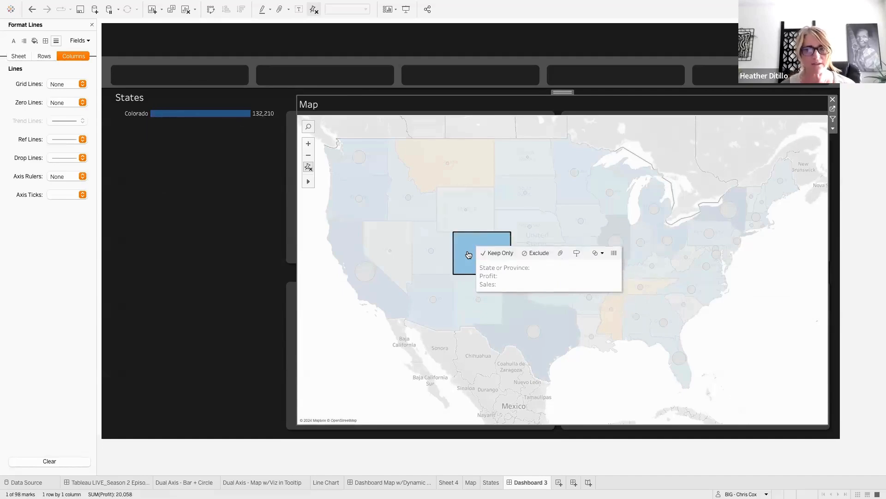
{"action": "left_click", "coordinate": [468, 254]}
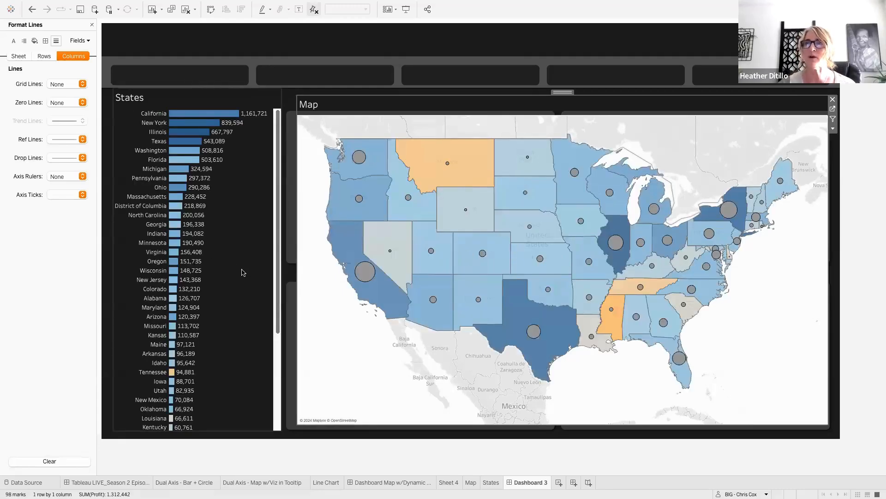
Open the formatting of the Map view and bring up the sheet-level worksheet shading colour options
{"action": "scroll", "coordinate": [243, 272], "scroll_direction": "down", "scroll_amount": 5}
{"action": "scroll", "coordinate": [243, 272], "scroll_direction": "up", "scroll_amount": 5}
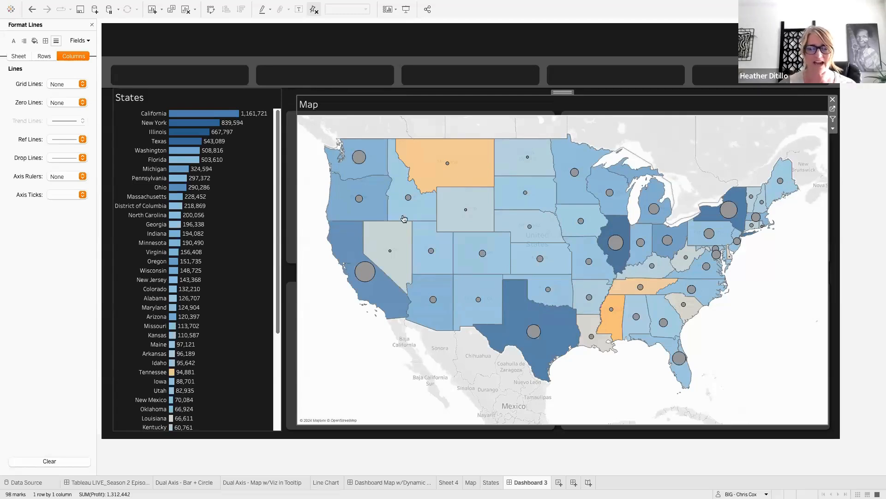
{"action": "right_click", "coordinate": [674, 138]}
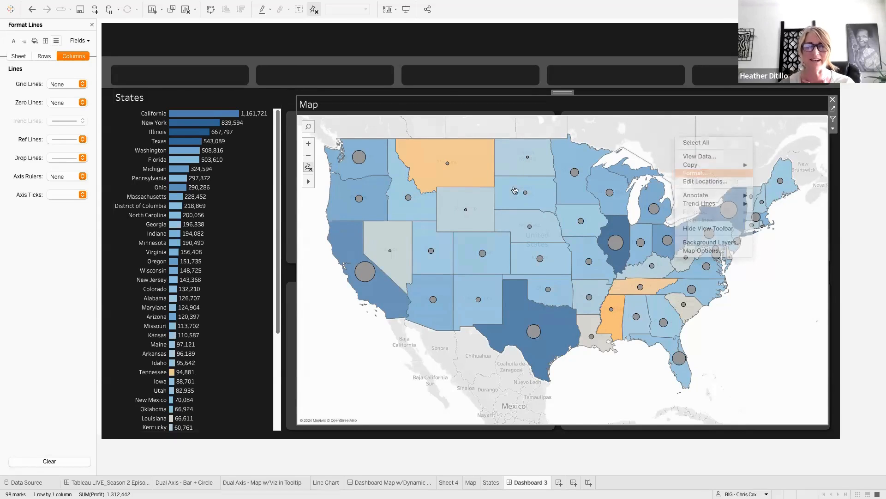
{"action": "left_click", "coordinate": [695, 174]}
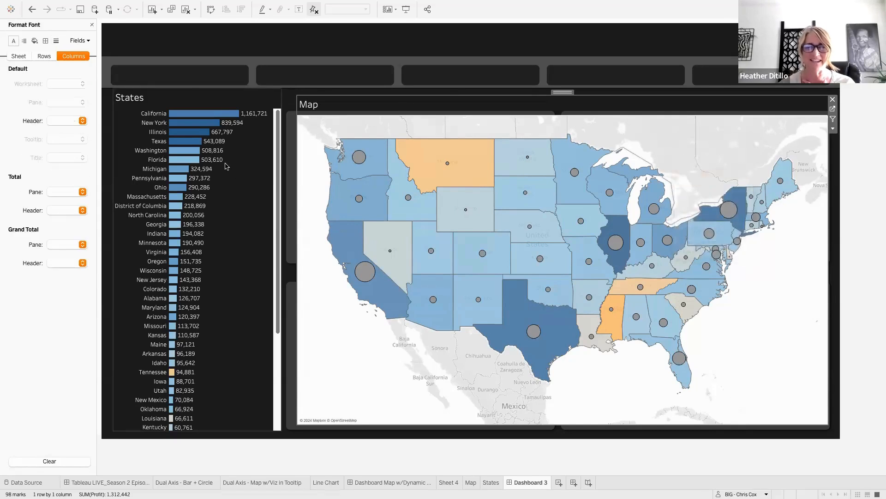
{"action": "left_click", "coordinate": [35, 41]}
{"action": "left_click", "coordinate": [19, 56]}
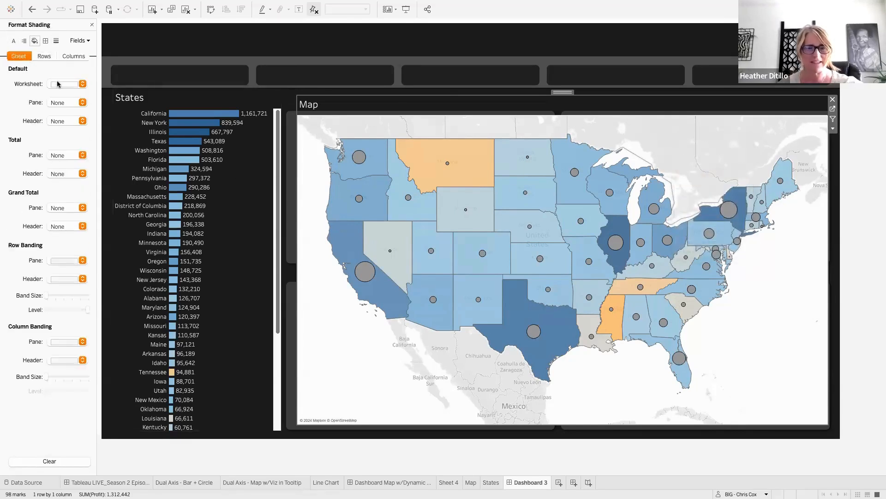
{"action": "left_click", "coordinate": [58, 83]}
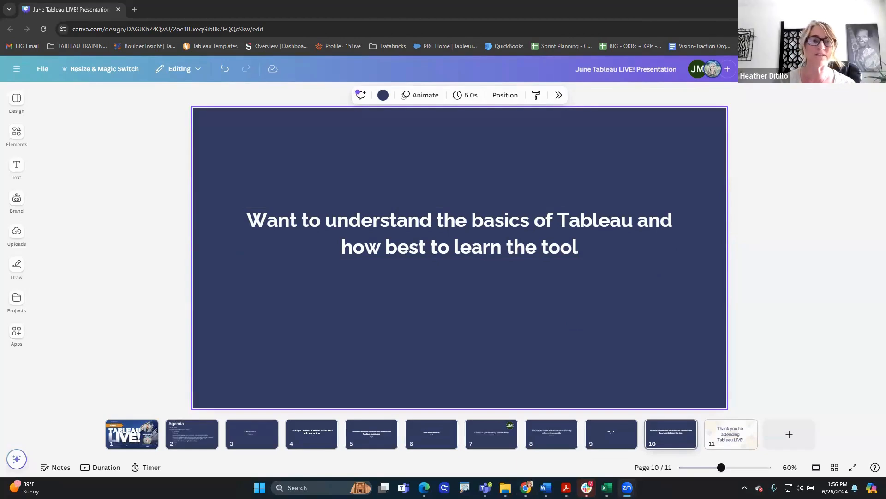
Switch from the Canva presentation to the Tableau Starter Kits page in the browser
{"action": "left_click_drag", "start_coordinate": [384, 42], "coordinate": [471, 59]}
{"action": "left_click", "coordinate": [513, 59]}
{"action": "left_click", "coordinate": [187, 8]}
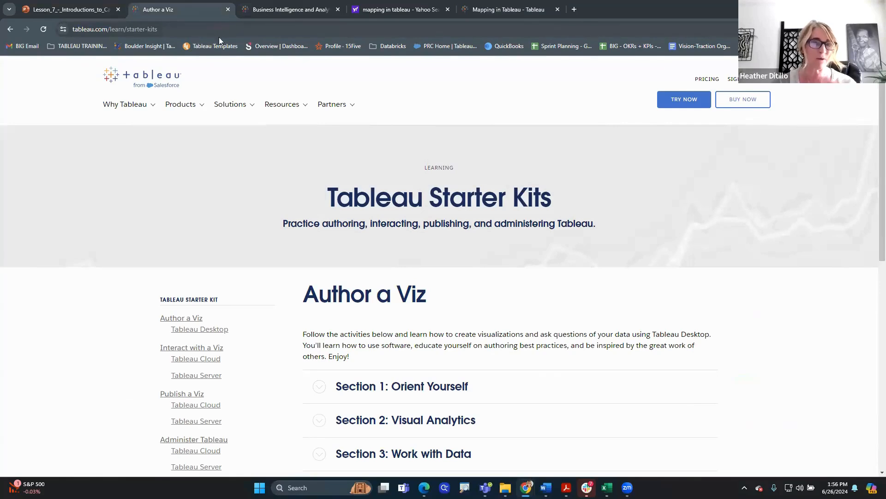
{"action": "left_click_drag", "start_coordinate": [180, 24], "coordinate": [54, 30]}
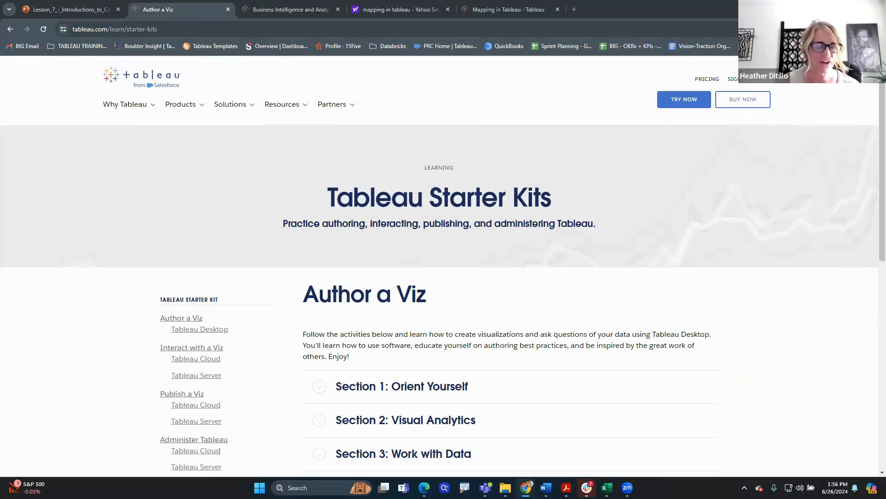
Expand Section 1: Orient Yourself of the Author a Viz kit to view its activities, and collapse it again
{"action": "scroll", "coordinate": [540, 291], "scroll_direction": "down", "scroll_amount": 3}
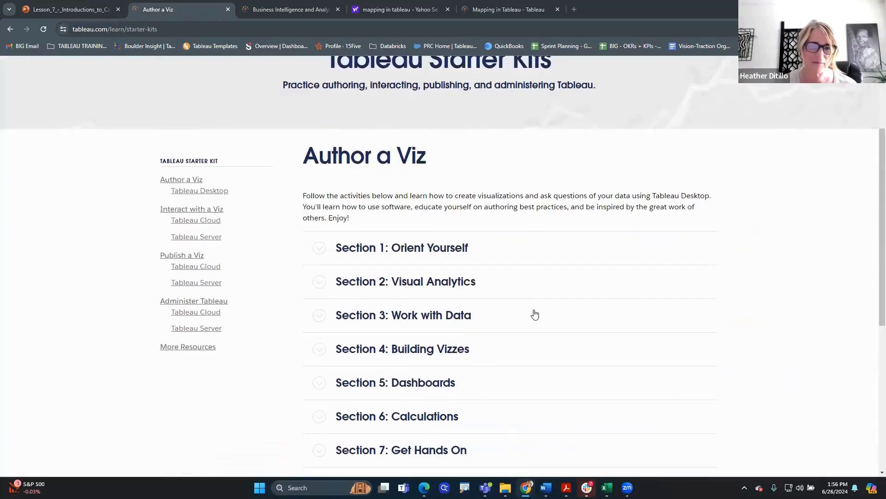
{"action": "scroll", "coordinate": [535, 314], "scroll_direction": "down", "scroll_amount": 1}
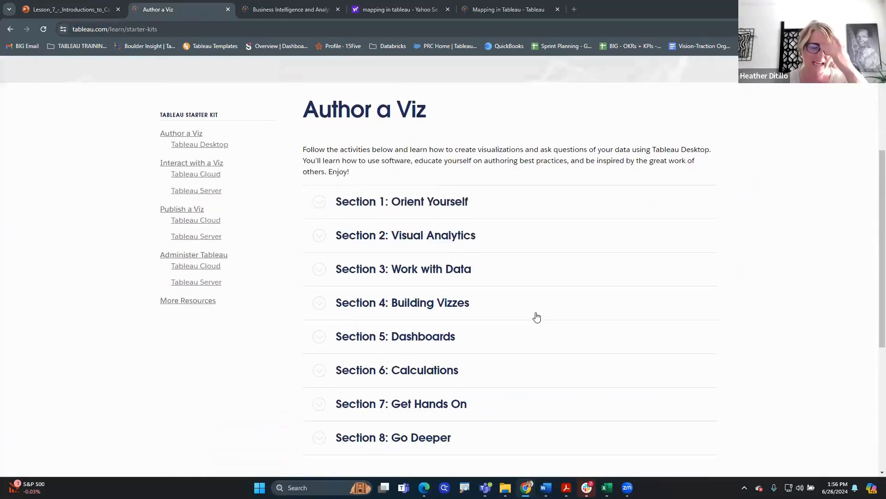
{"action": "left_click", "coordinate": [318, 203]}
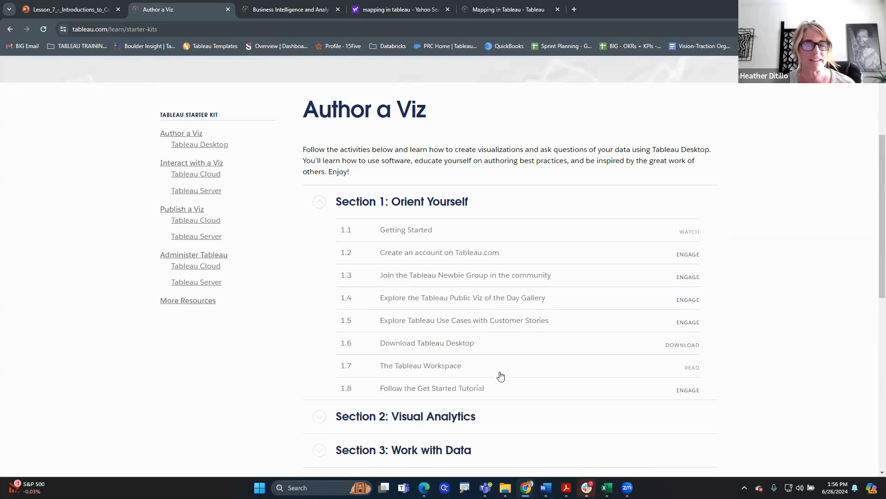
{"action": "left_click", "coordinate": [319, 203]}
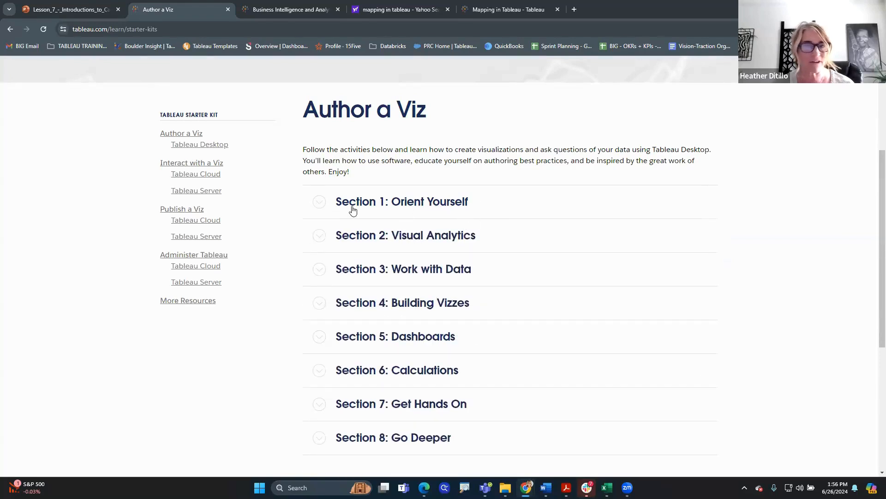
Expand Section 4: Building Vizzes, review its list of lessons, and collapse the section again
{"action": "left_click", "coordinate": [319, 237]}
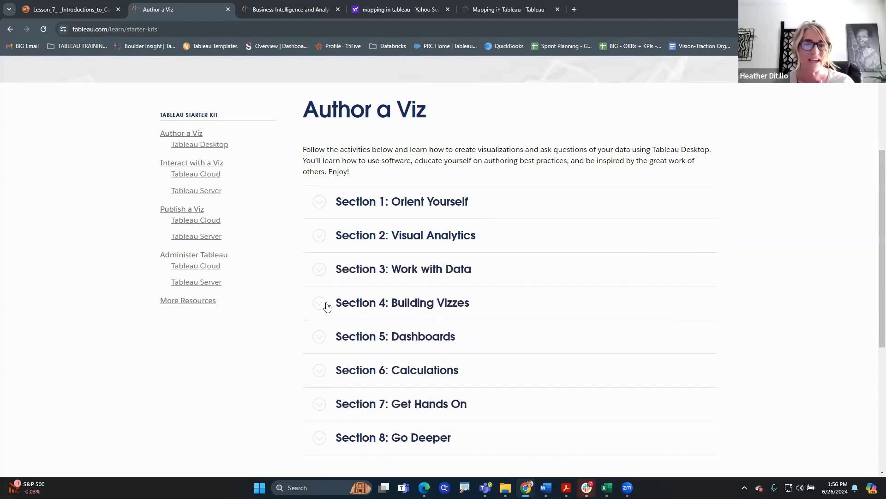
{"action": "left_click", "coordinate": [327, 305]}
{"action": "scroll", "coordinate": [436, 353], "scroll_direction": "down", "scroll_amount": 2}
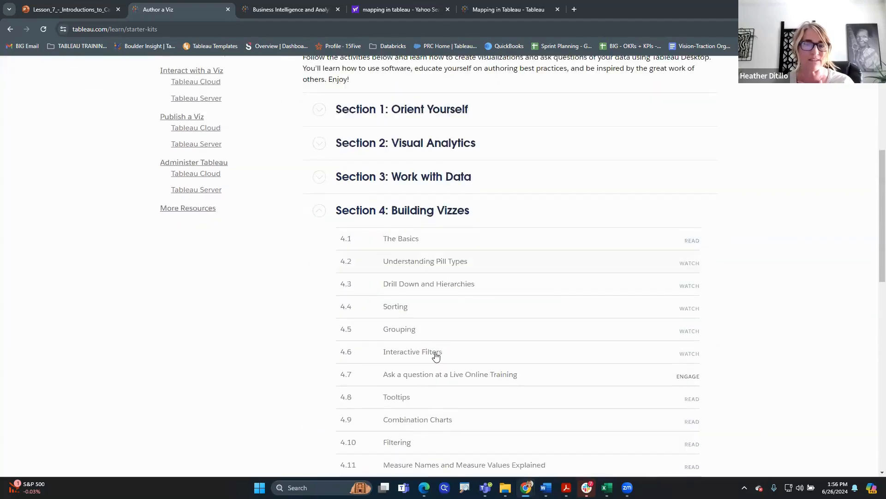
{"action": "scroll", "coordinate": [498, 356], "scroll_direction": "down", "scroll_amount": 1}
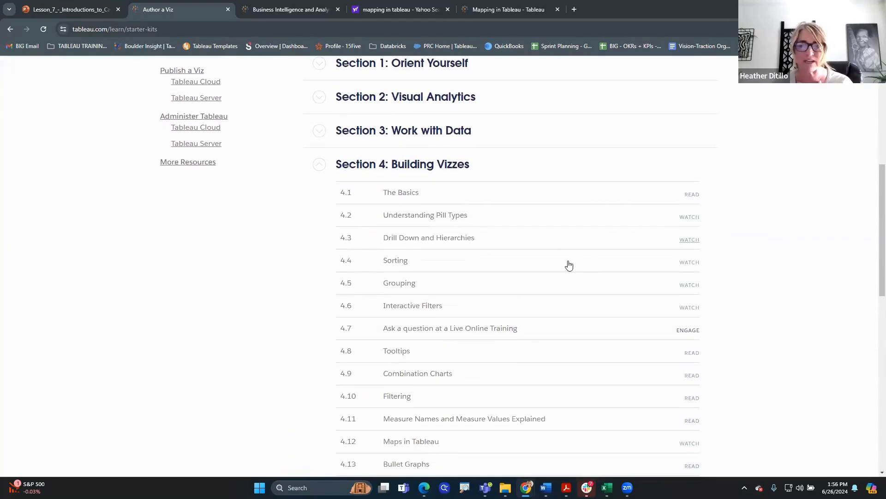
{"action": "left_click", "coordinate": [323, 170]}
{"action": "scroll", "coordinate": [430, 258], "scroll_direction": "up", "scroll_amount": 3}
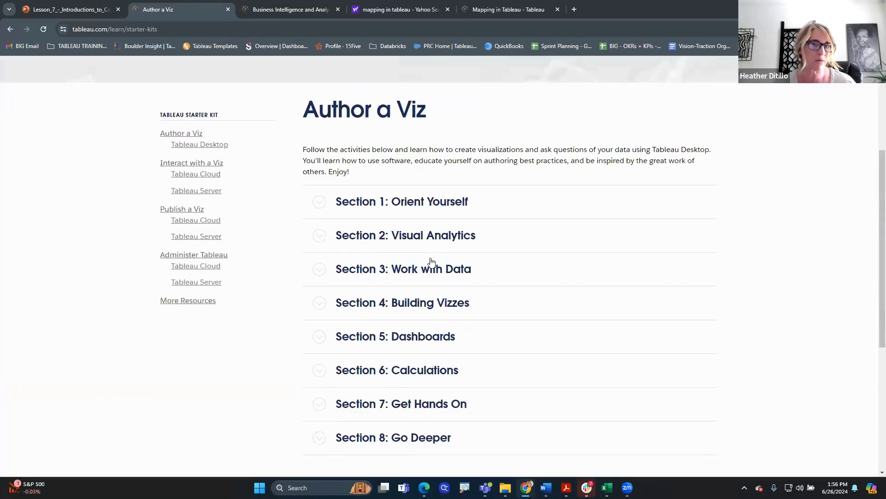
Go to the open Tableau home page and show the Learn Tableau training options among its resources
{"action": "left_click", "coordinate": [303, 11]}
{"action": "mouse_move", "coordinate": [273, 106]}
{"action": "mouse_move", "coordinate": [286, 138]}
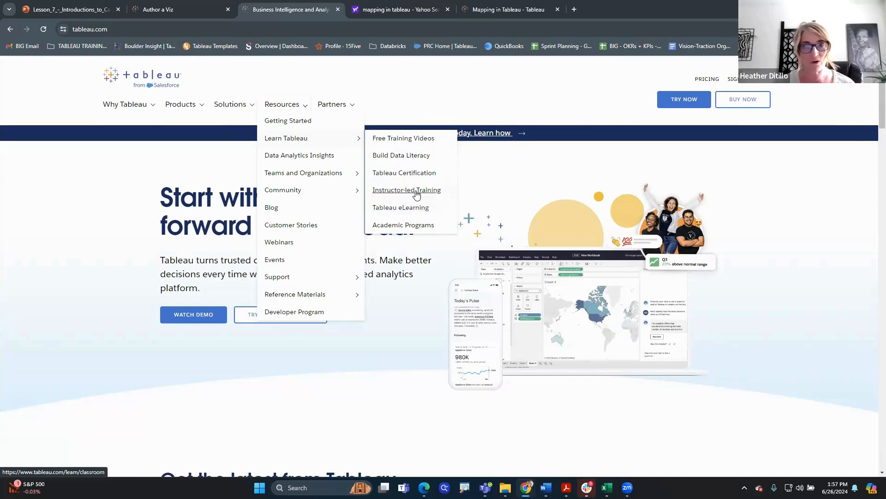
Open the Boulder Insight website in a new browser tab and go to its Tableau Training page
{"action": "left_click", "coordinate": [574, 10]}
{"action": "left_click", "coordinate": [145, 46]}
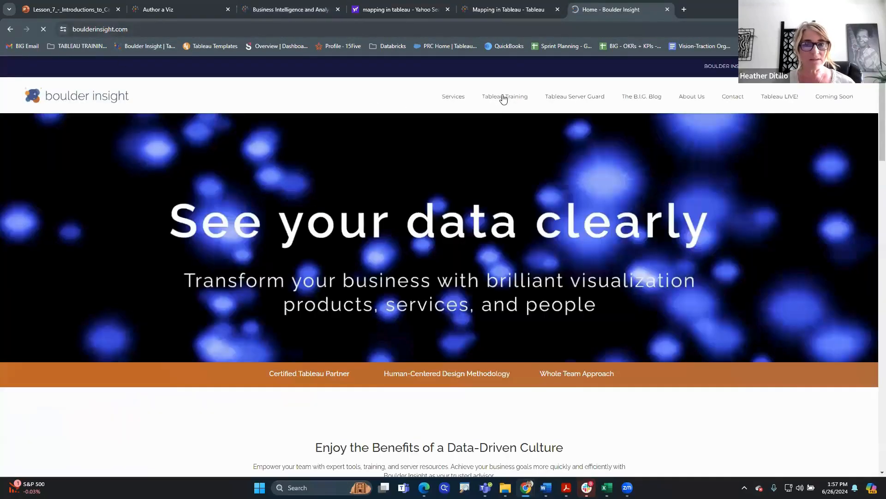
{"action": "left_click", "coordinate": [505, 98]}
Review the individual seat training courses, their prices, and the Fundamentals, Intermediate and The BIG Way date schedules
{"action": "scroll", "coordinate": [483, 185], "scroll_direction": "down", "scroll_amount": 5}
{"action": "scroll", "coordinate": [482, 182], "scroll_direction": "down", "scroll_amount": 5}
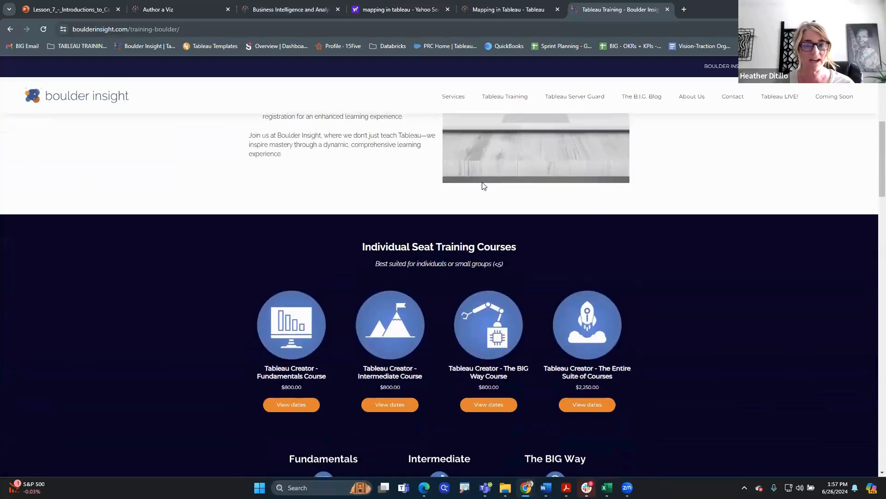
{"action": "scroll", "coordinate": [462, 286], "scroll_direction": "down", "scroll_amount": 1}
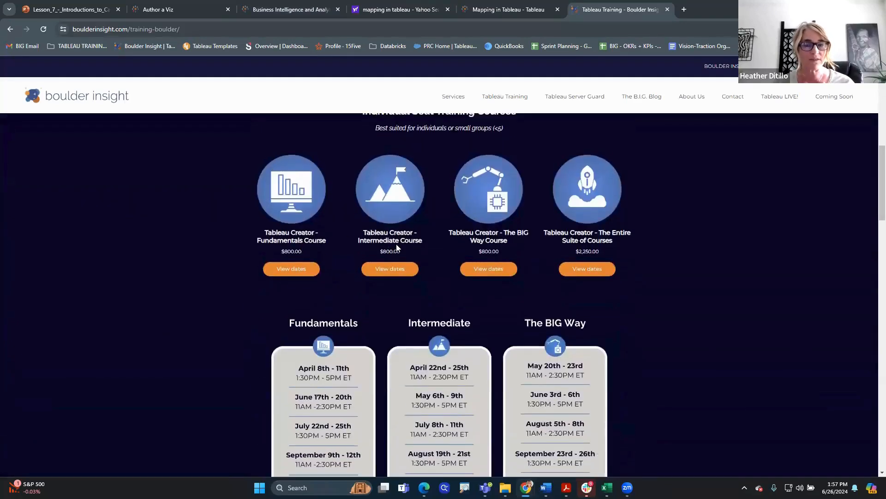
{"action": "scroll", "coordinate": [424, 170], "scroll_direction": "up", "scroll_amount": 1}
{"action": "scroll", "coordinate": [323, 305], "scroll_direction": "down", "scroll_amount": 1}
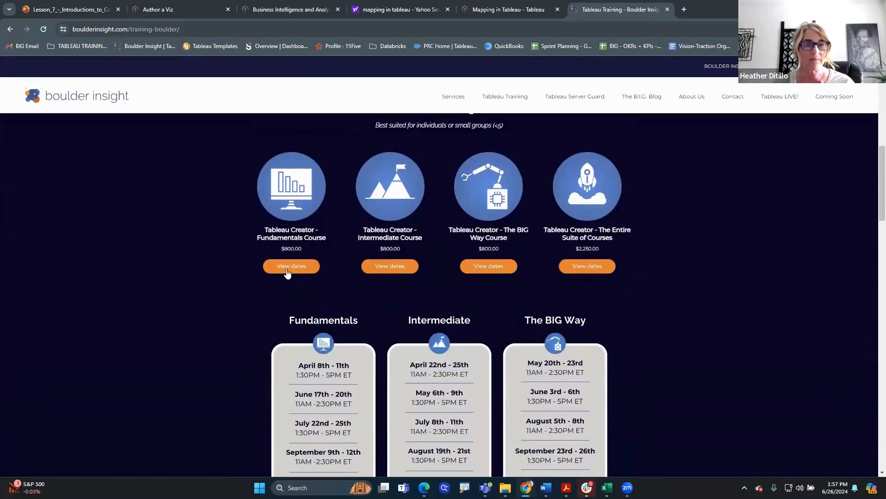
{"action": "scroll", "coordinate": [374, 280], "scroll_direction": "down", "scroll_amount": 2}
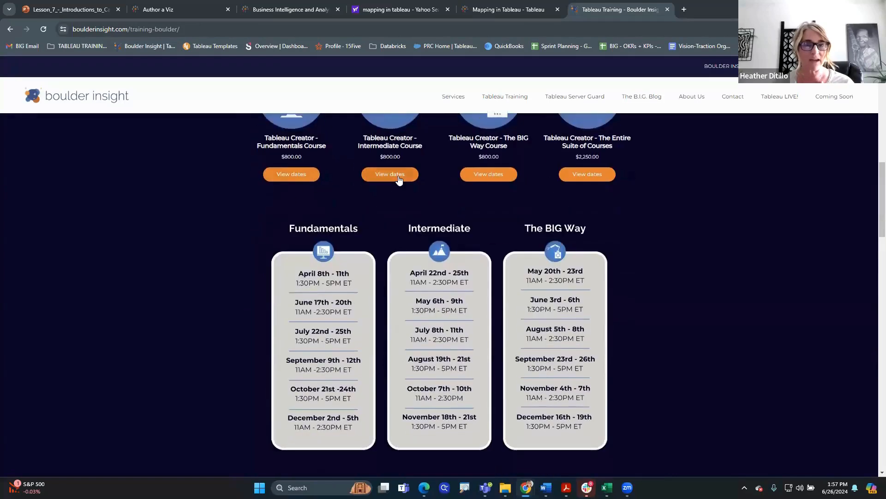
{"action": "scroll", "coordinate": [288, 173], "scroll_direction": "up", "scroll_amount": 1}
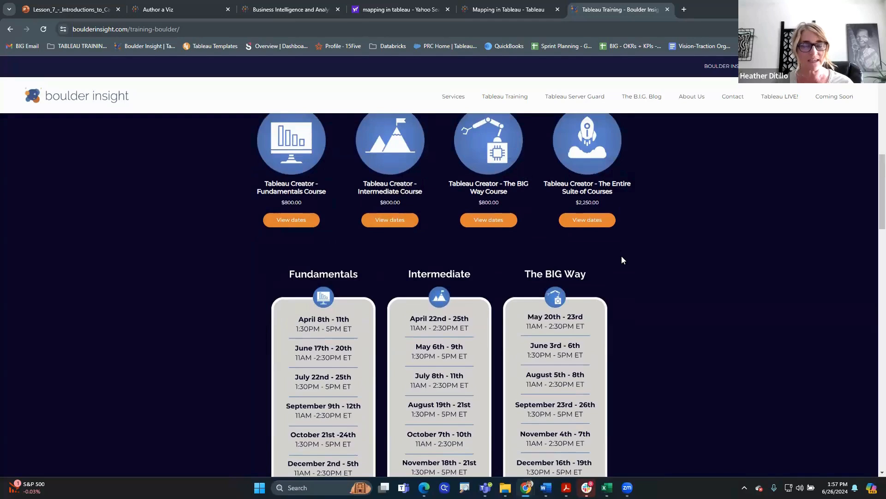
{"action": "scroll", "coordinate": [622, 258], "scroll_direction": "down", "scroll_amount": 1}
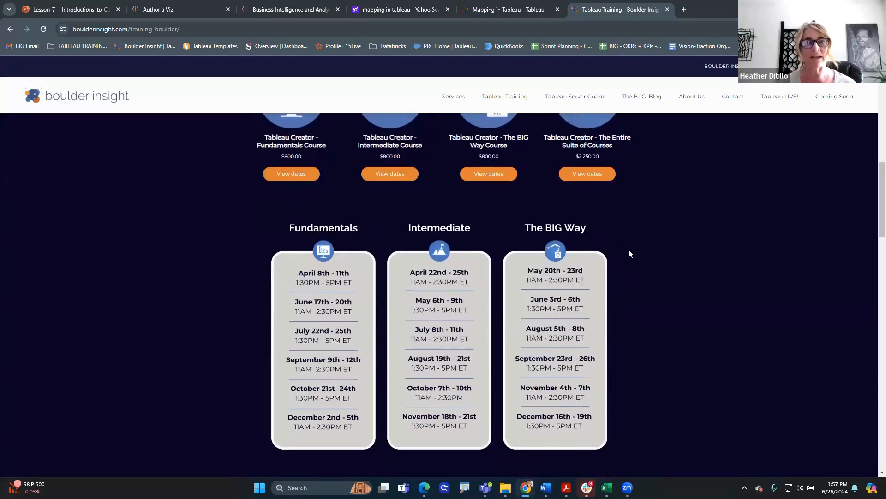
View the Types of Calculations in Tableau slide in the Lesson 7 deck, then return to the Boulder Insight training schedules
{"action": "left_click", "coordinate": [71, 6]}
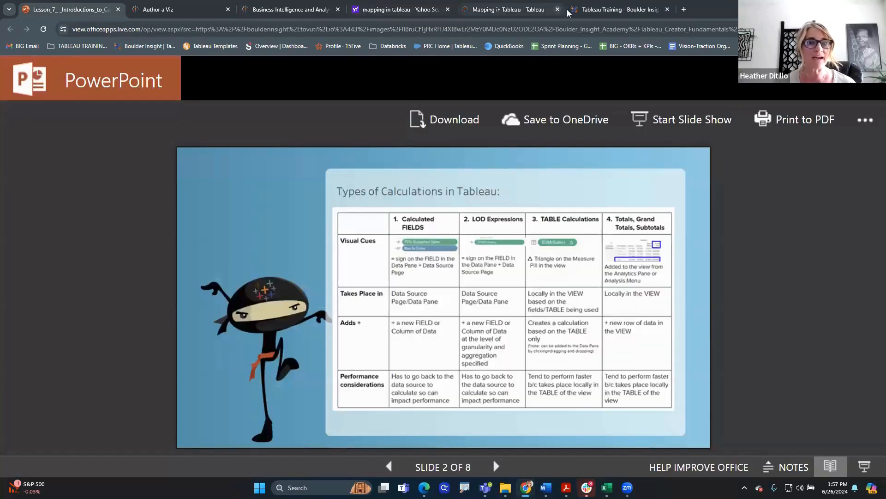
{"action": "left_click", "coordinate": [590, 10]}
{"action": "scroll", "coordinate": [438, 205], "scroll_direction": "down", "scroll_amount": 1}
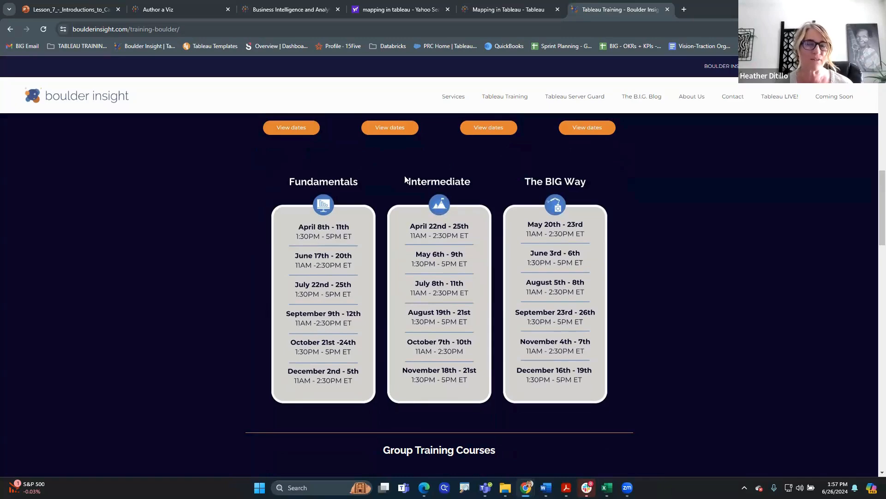
{"action": "scroll", "coordinate": [404, 158], "scroll_direction": "down", "scroll_amount": 3}
{"action": "scroll", "coordinate": [404, 158], "scroll_direction": "up", "scroll_amount": 3}
Return to the Boulder Insight home page and open its Calendly scheduling options
{"action": "left_click", "coordinate": [119, 100]}
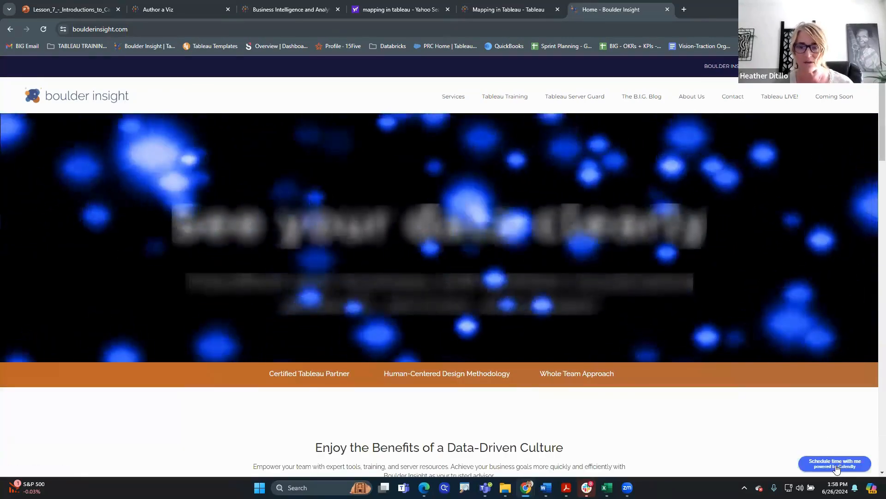
{"action": "left_click", "coordinate": [833, 467]}
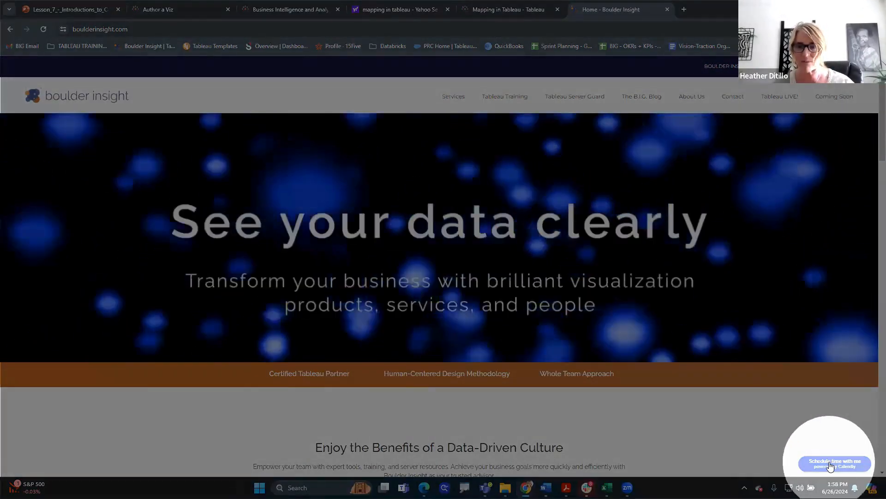
{"action": "left_click", "coordinate": [831, 467]}
{"action": "left_click", "coordinate": [830, 468]}
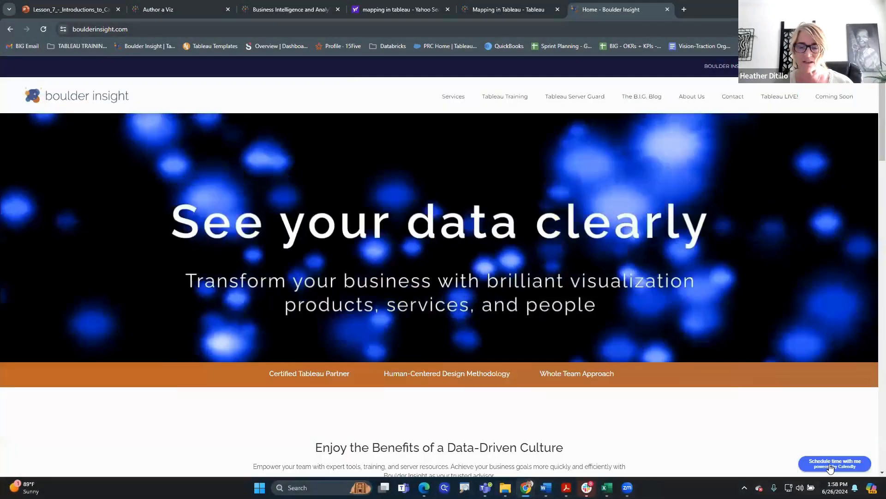
{"action": "left_click", "coordinate": [830, 467]}
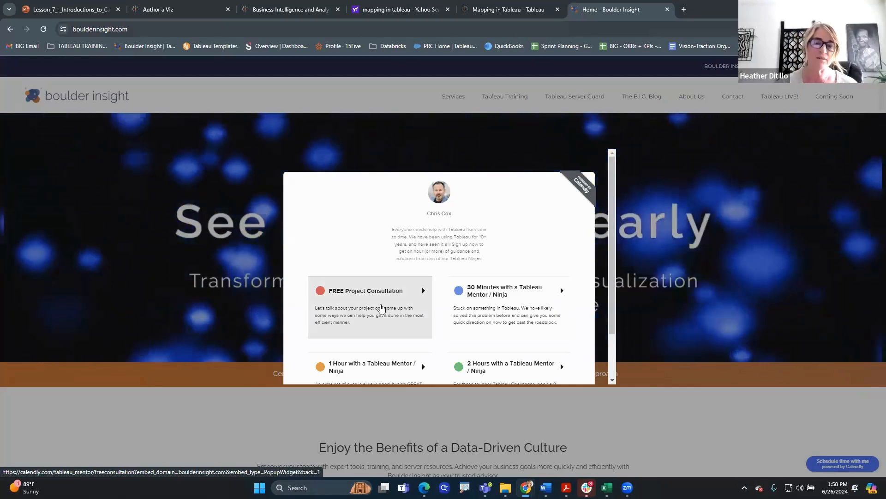
Open the booking calendar for the FREE Project Consultation, and close the scheduling pop-up without booking
{"action": "key", "text": "Escape"}
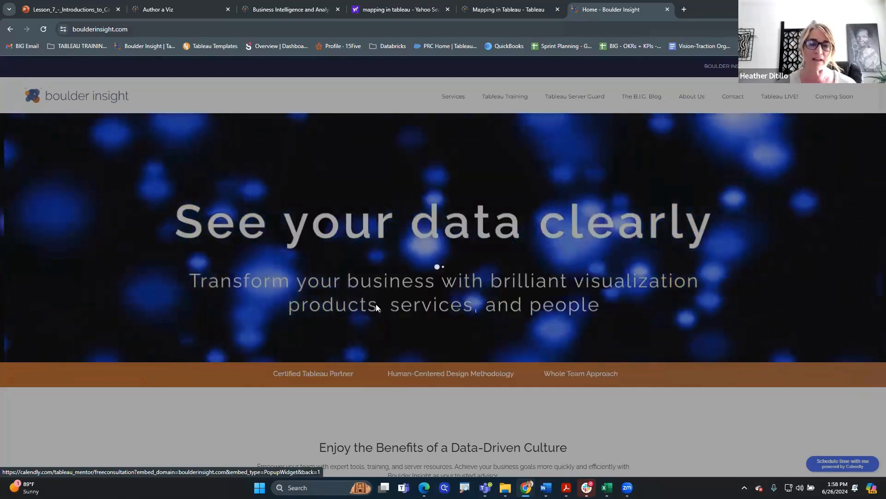
{"action": "left_click", "coordinate": [379, 297]}
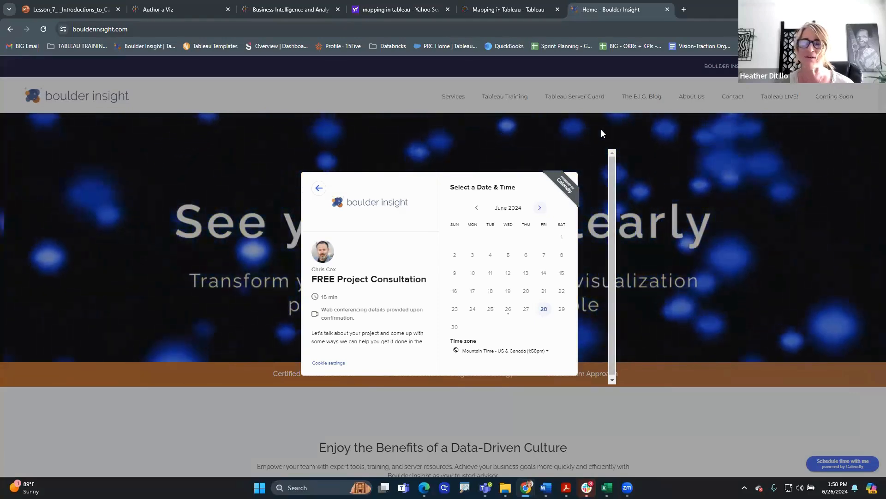
{"action": "left_click", "coordinate": [695, 170]}
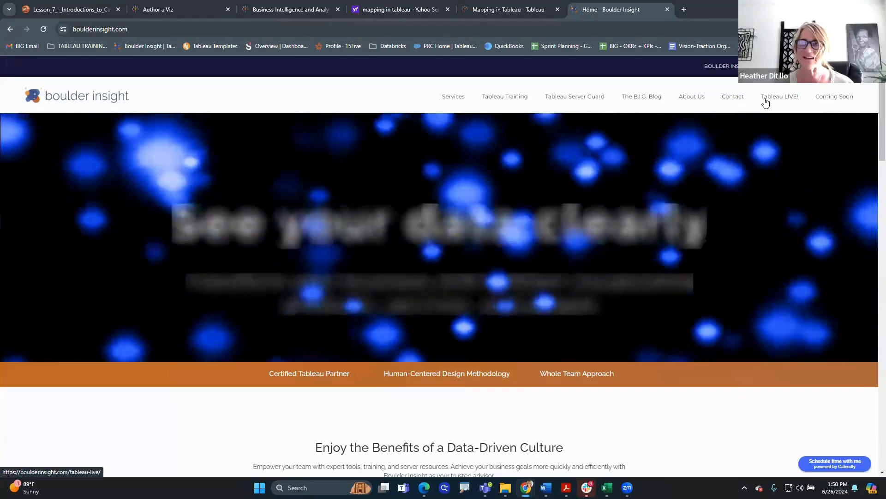
Open the Tableau LIVE! page on the Boulder Insight site and go to its webinar registration form
{"action": "left_click", "coordinate": [766, 99]}
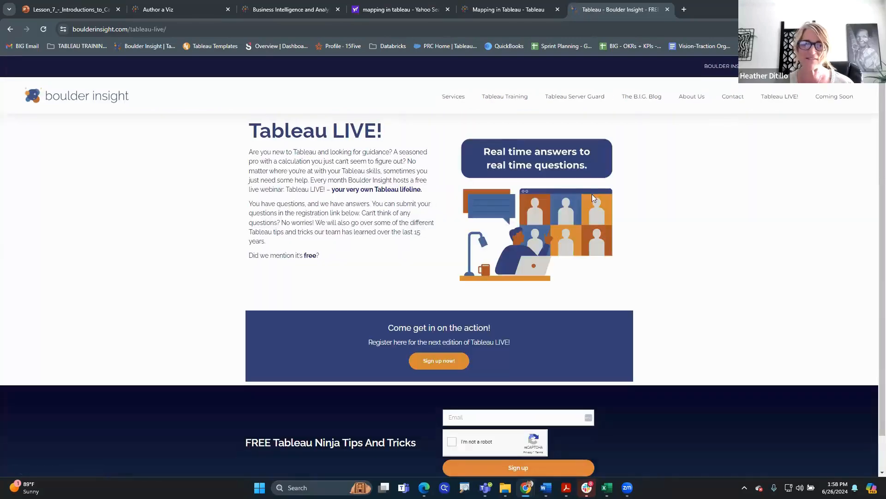
{"action": "scroll", "coordinate": [601, 263], "scroll_direction": "down", "scroll_amount": 1}
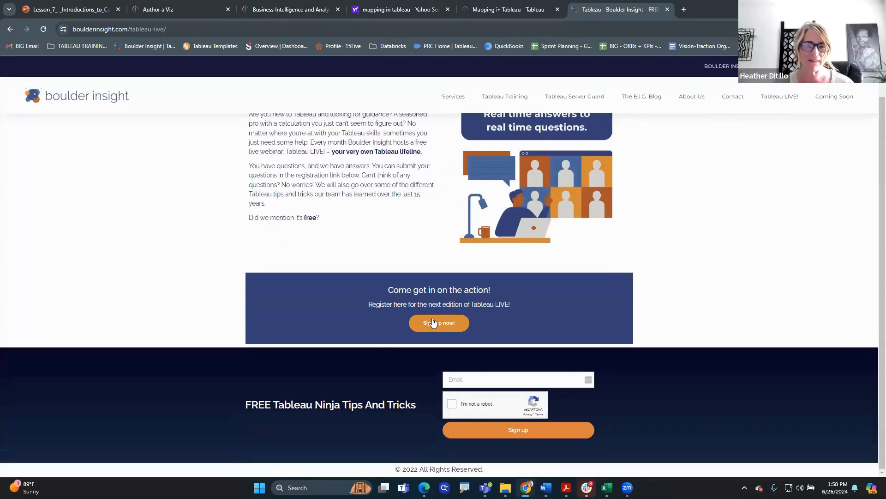
{"action": "scroll", "coordinate": [447, 322], "scroll_direction": "up", "scroll_amount": 1}
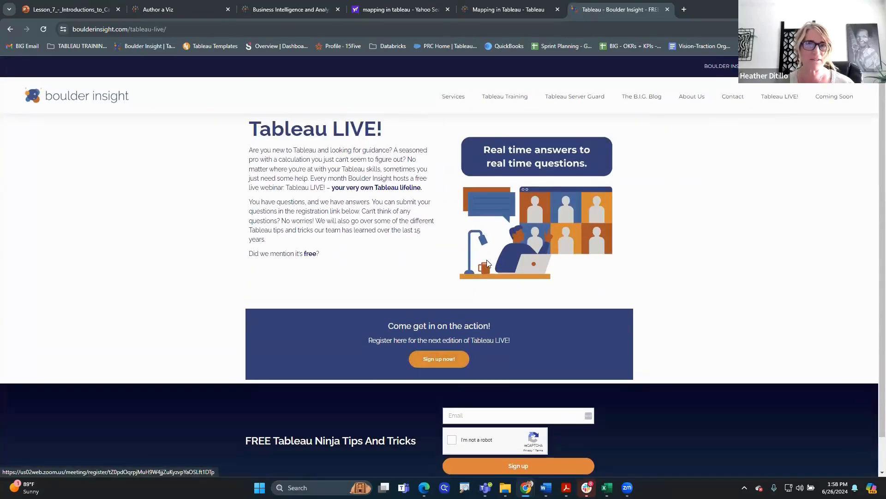
{"action": "left_click", "coordinate": [200, 29]}
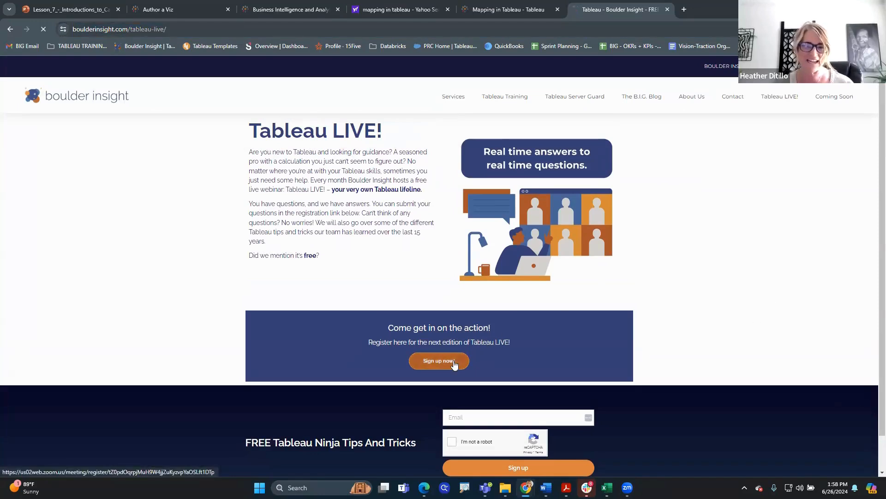
{"action": "left_click", "coordinate": [439, 360]}
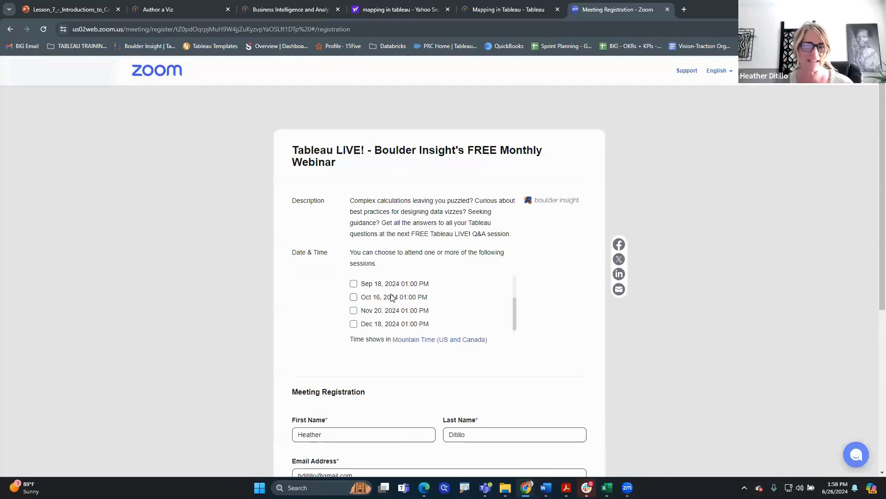